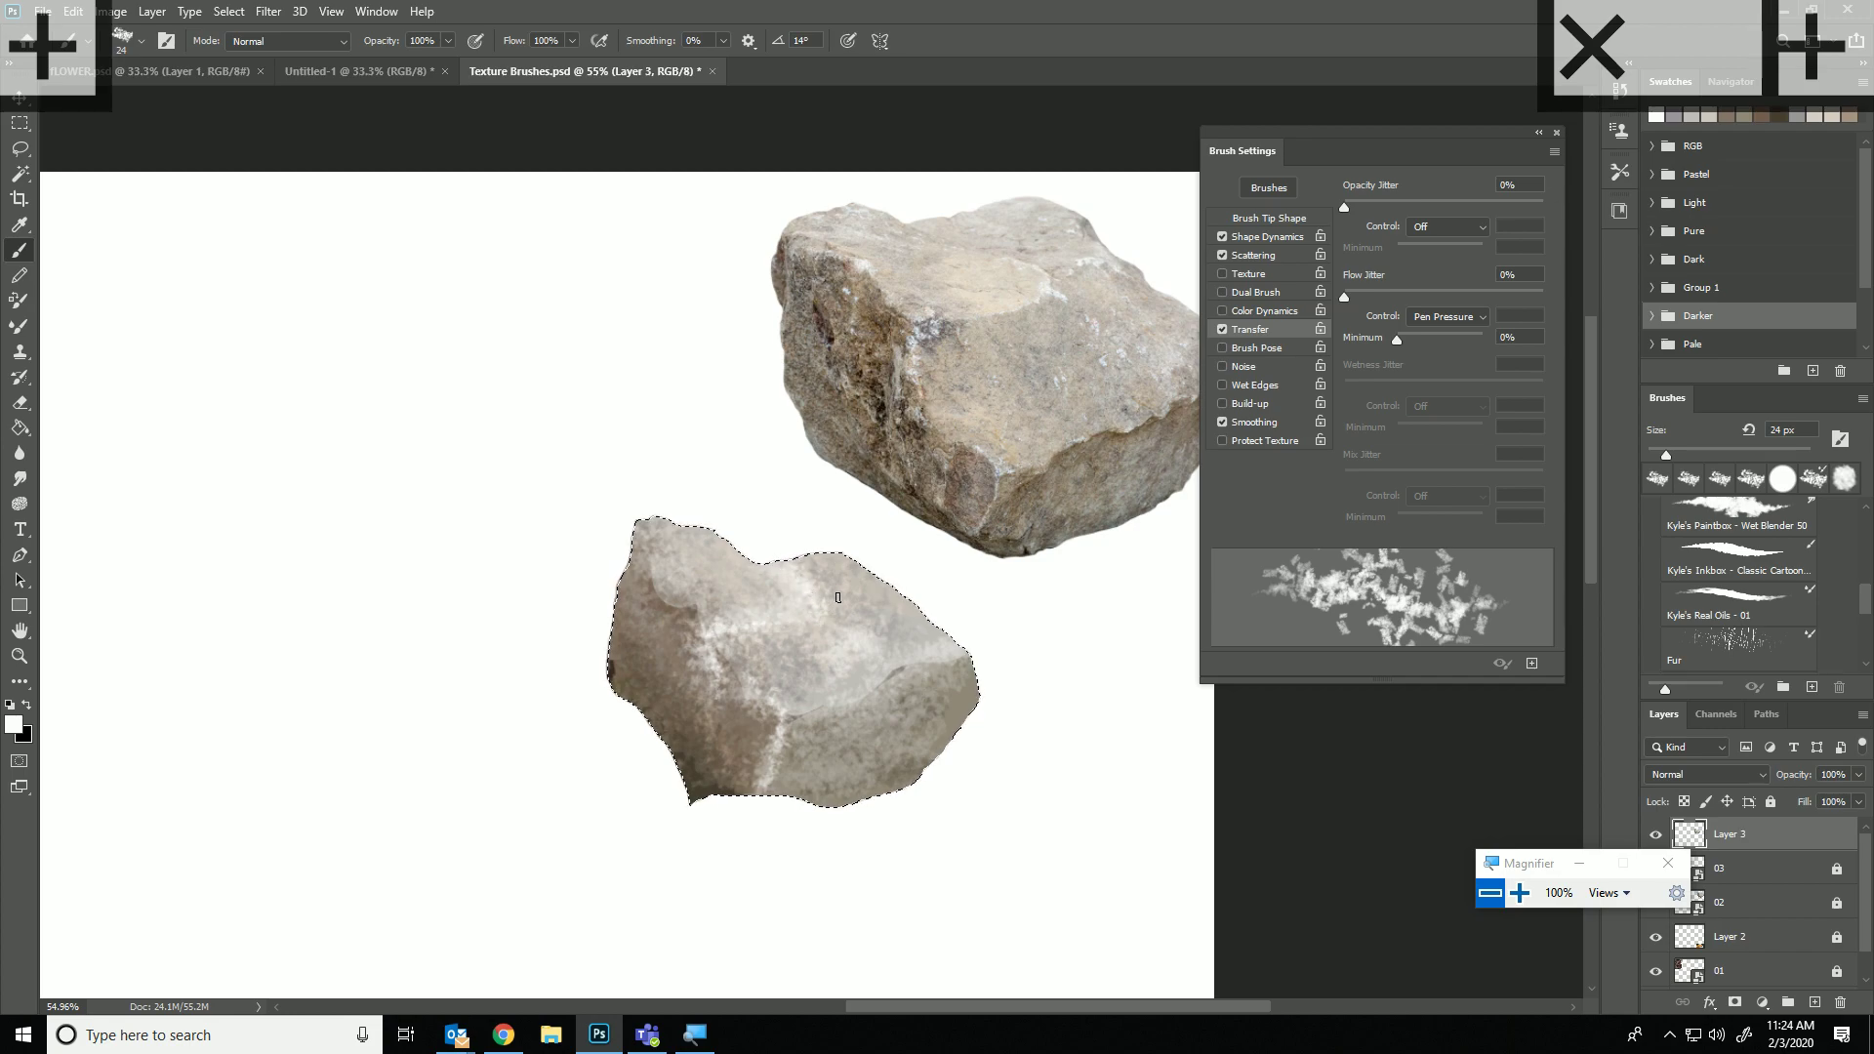
Brush white highlights onto the painted rock's right-hand ridge, left face and upper-left peak.
left_click_drag(835, 706, 917, 666)
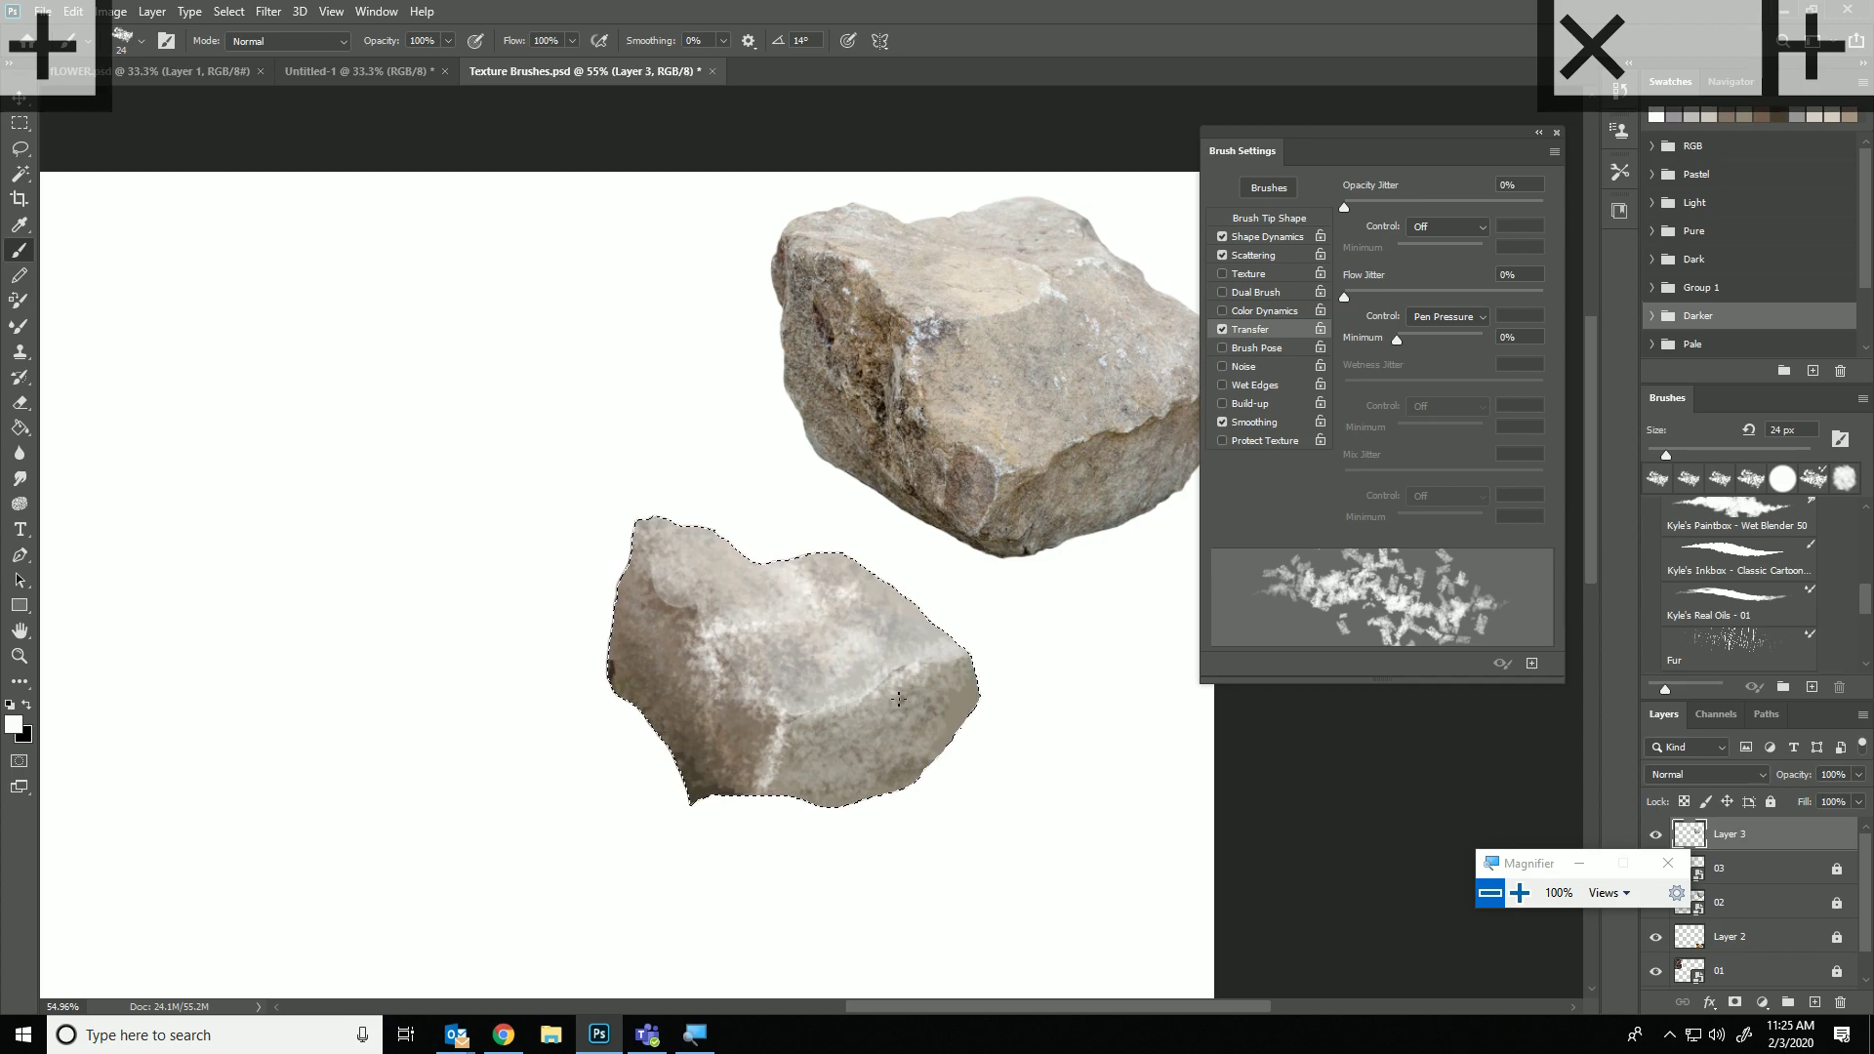
left_click_drag(687, 601, 646, 542)
left_click_drag(652, 585, 701, 634)
mouse_move(645, 532)
left_mouse_down()
mouse_move(709, 544)
mouse_move(652, 532)
left_mouse_up()
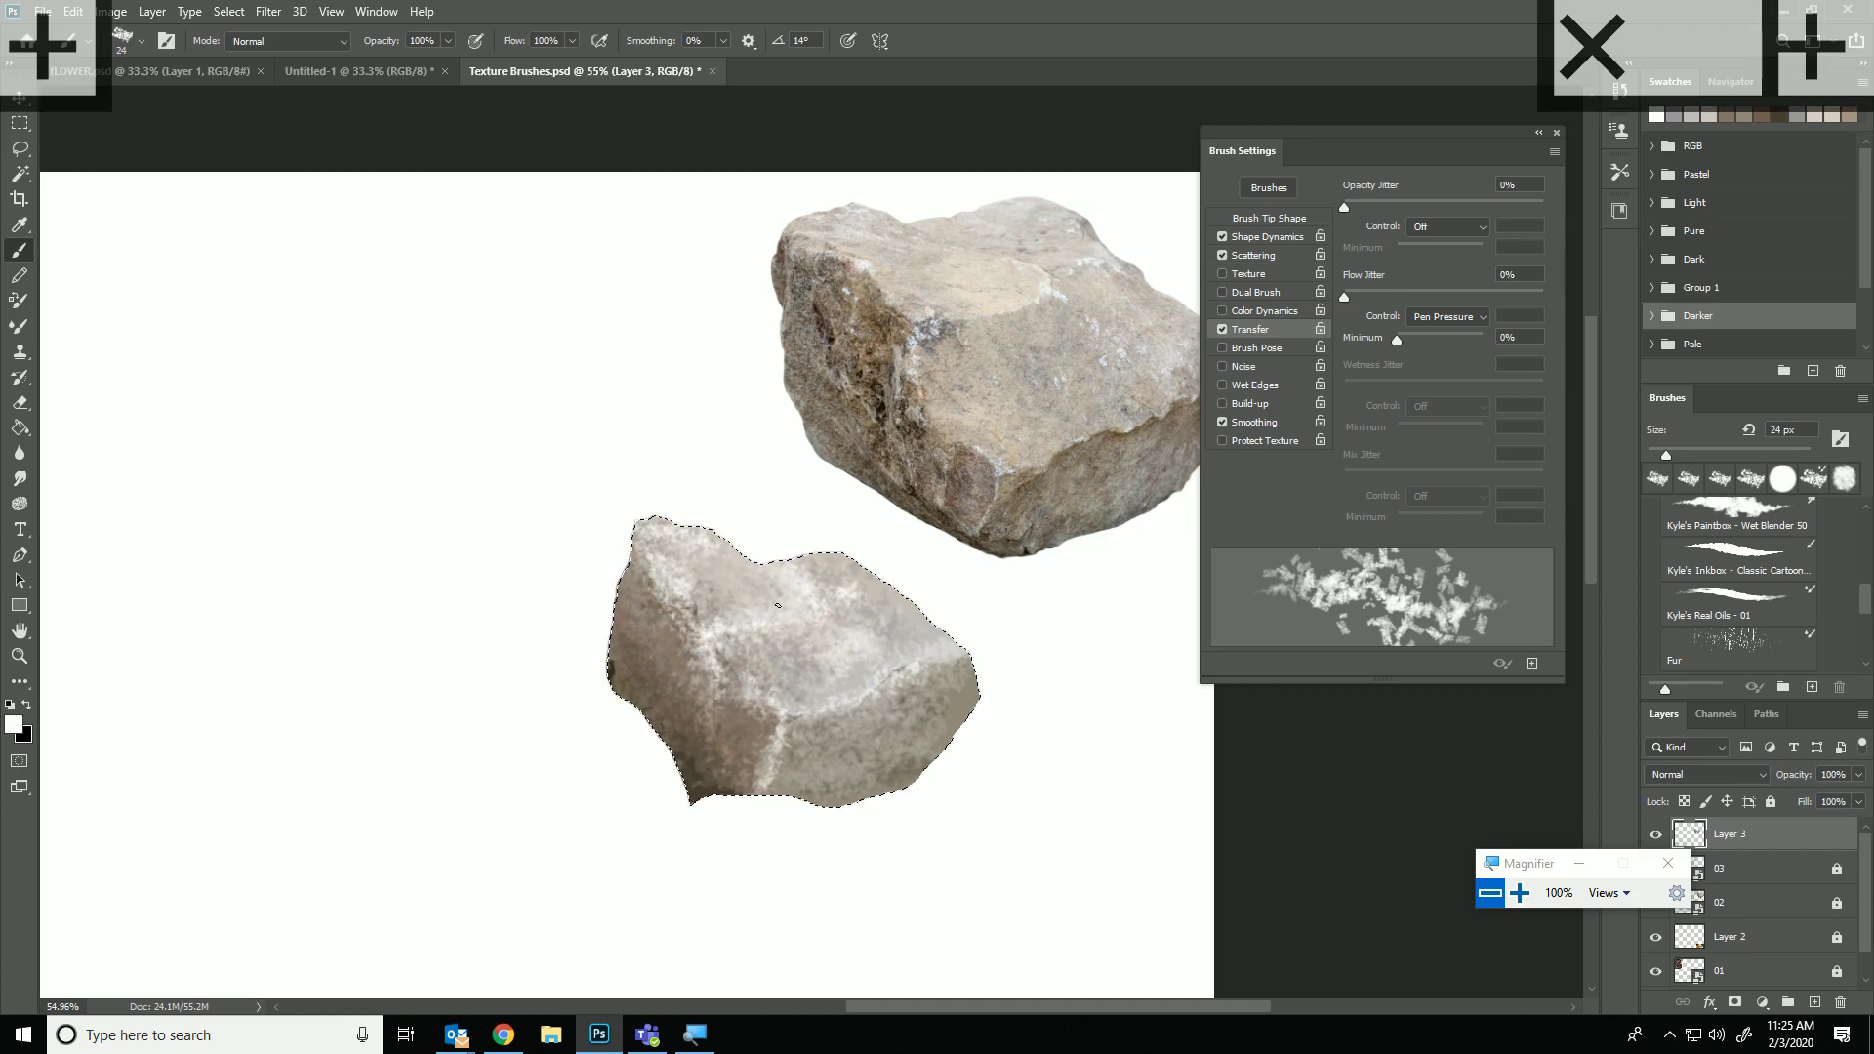
Darken the painted rock's lower-left corner and edges with dark and brown tones sampled from the reference rock and the painting.
scroll(807, 570, "down", 2)
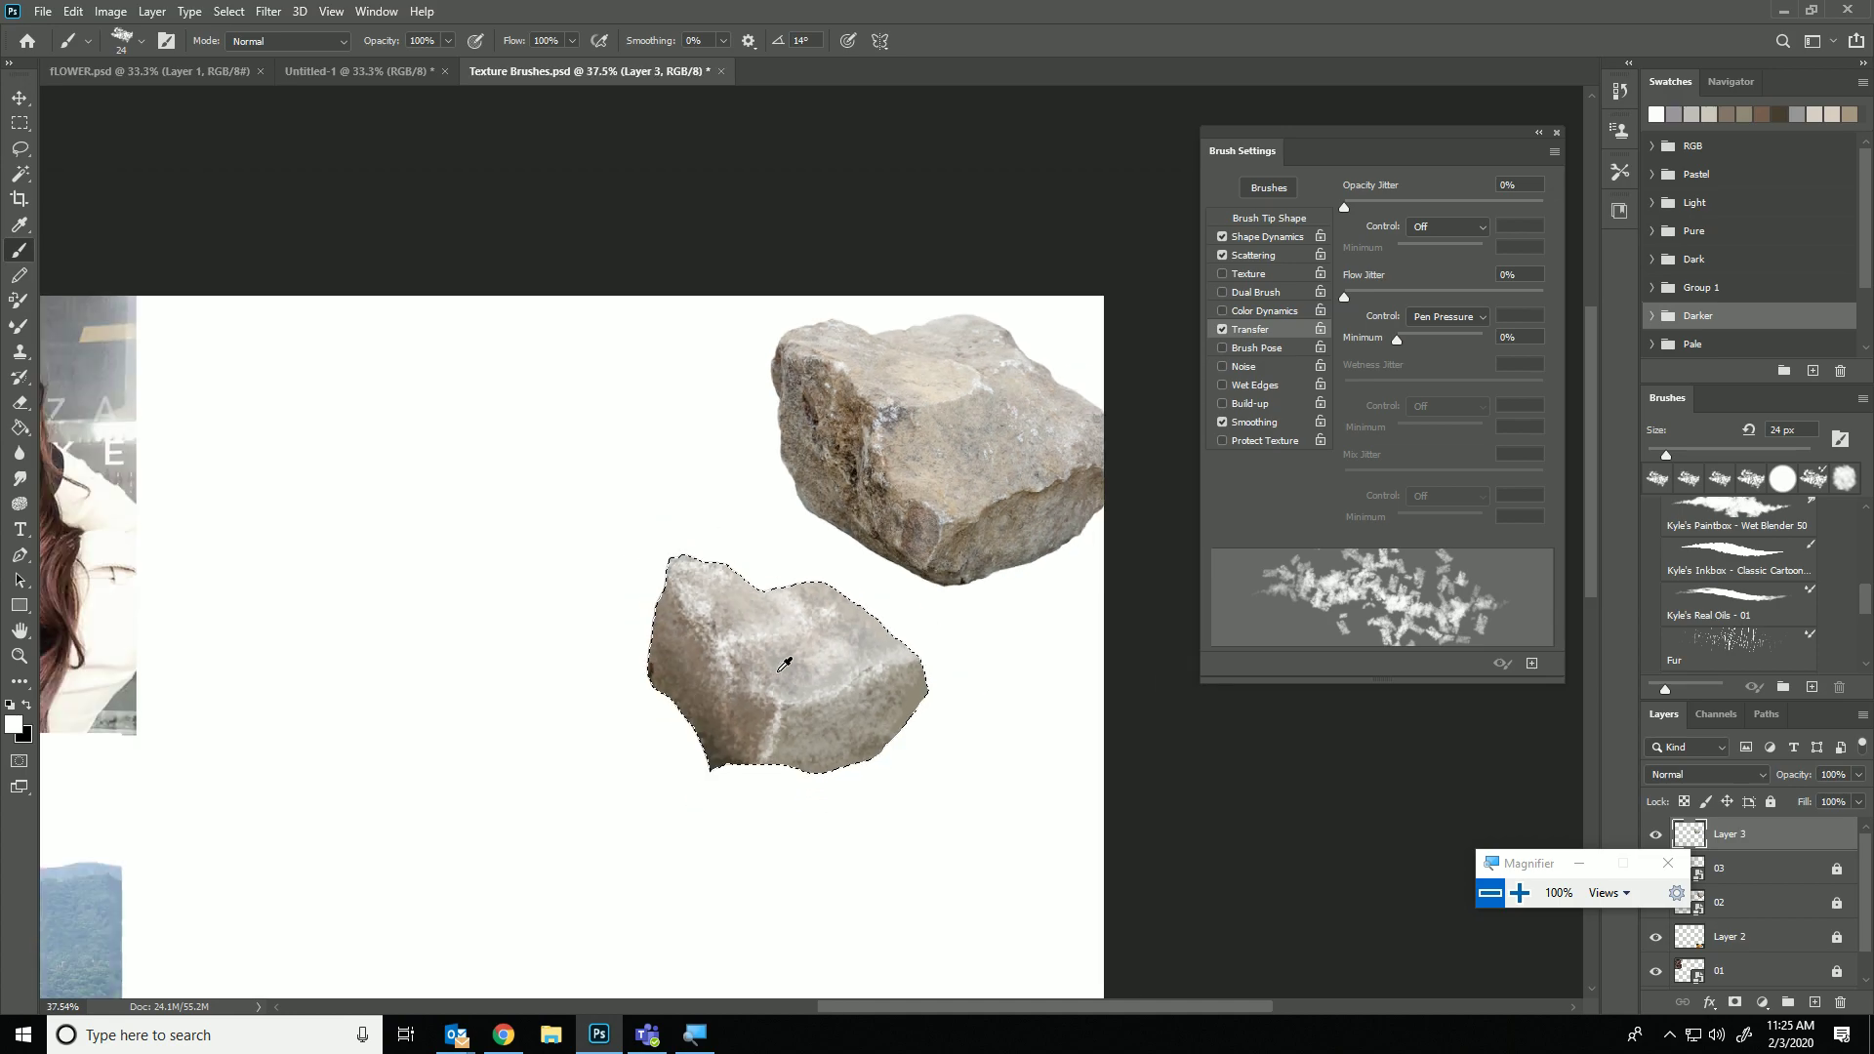
left_click(891, 591, "alt")
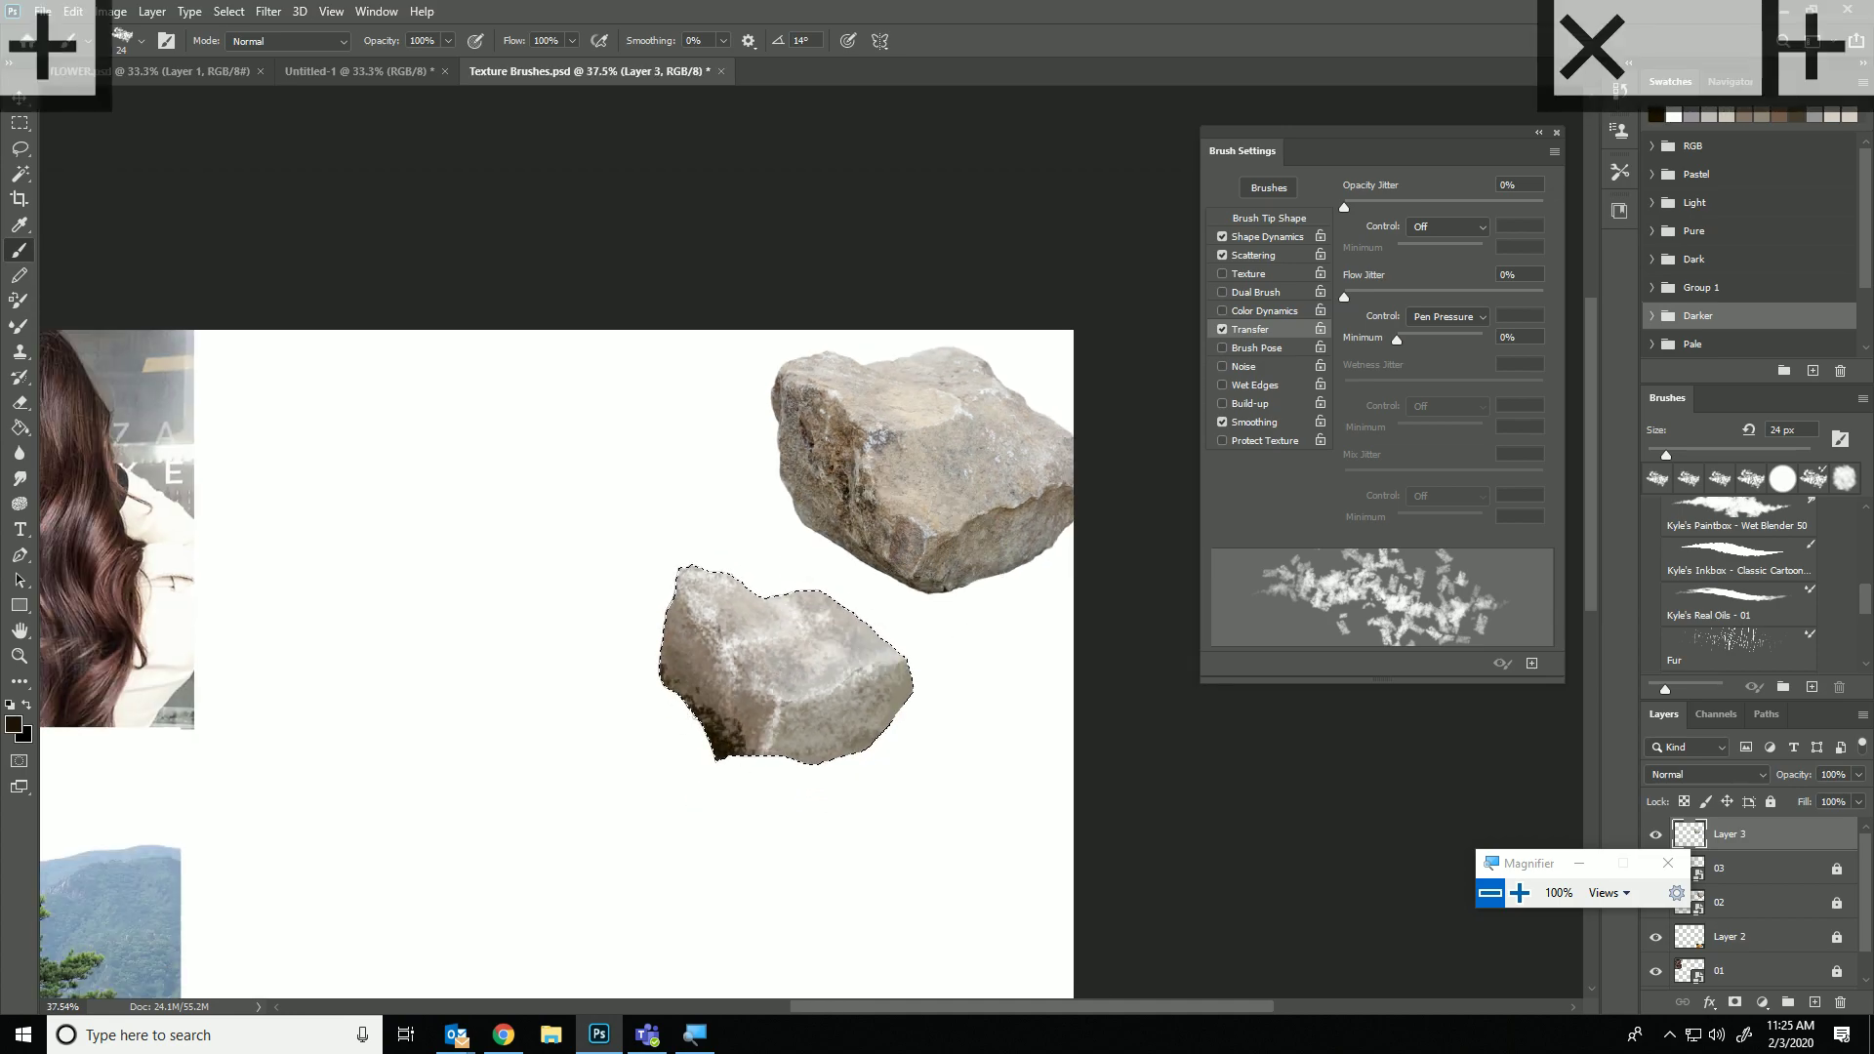
left_click(676, 679, "alt")
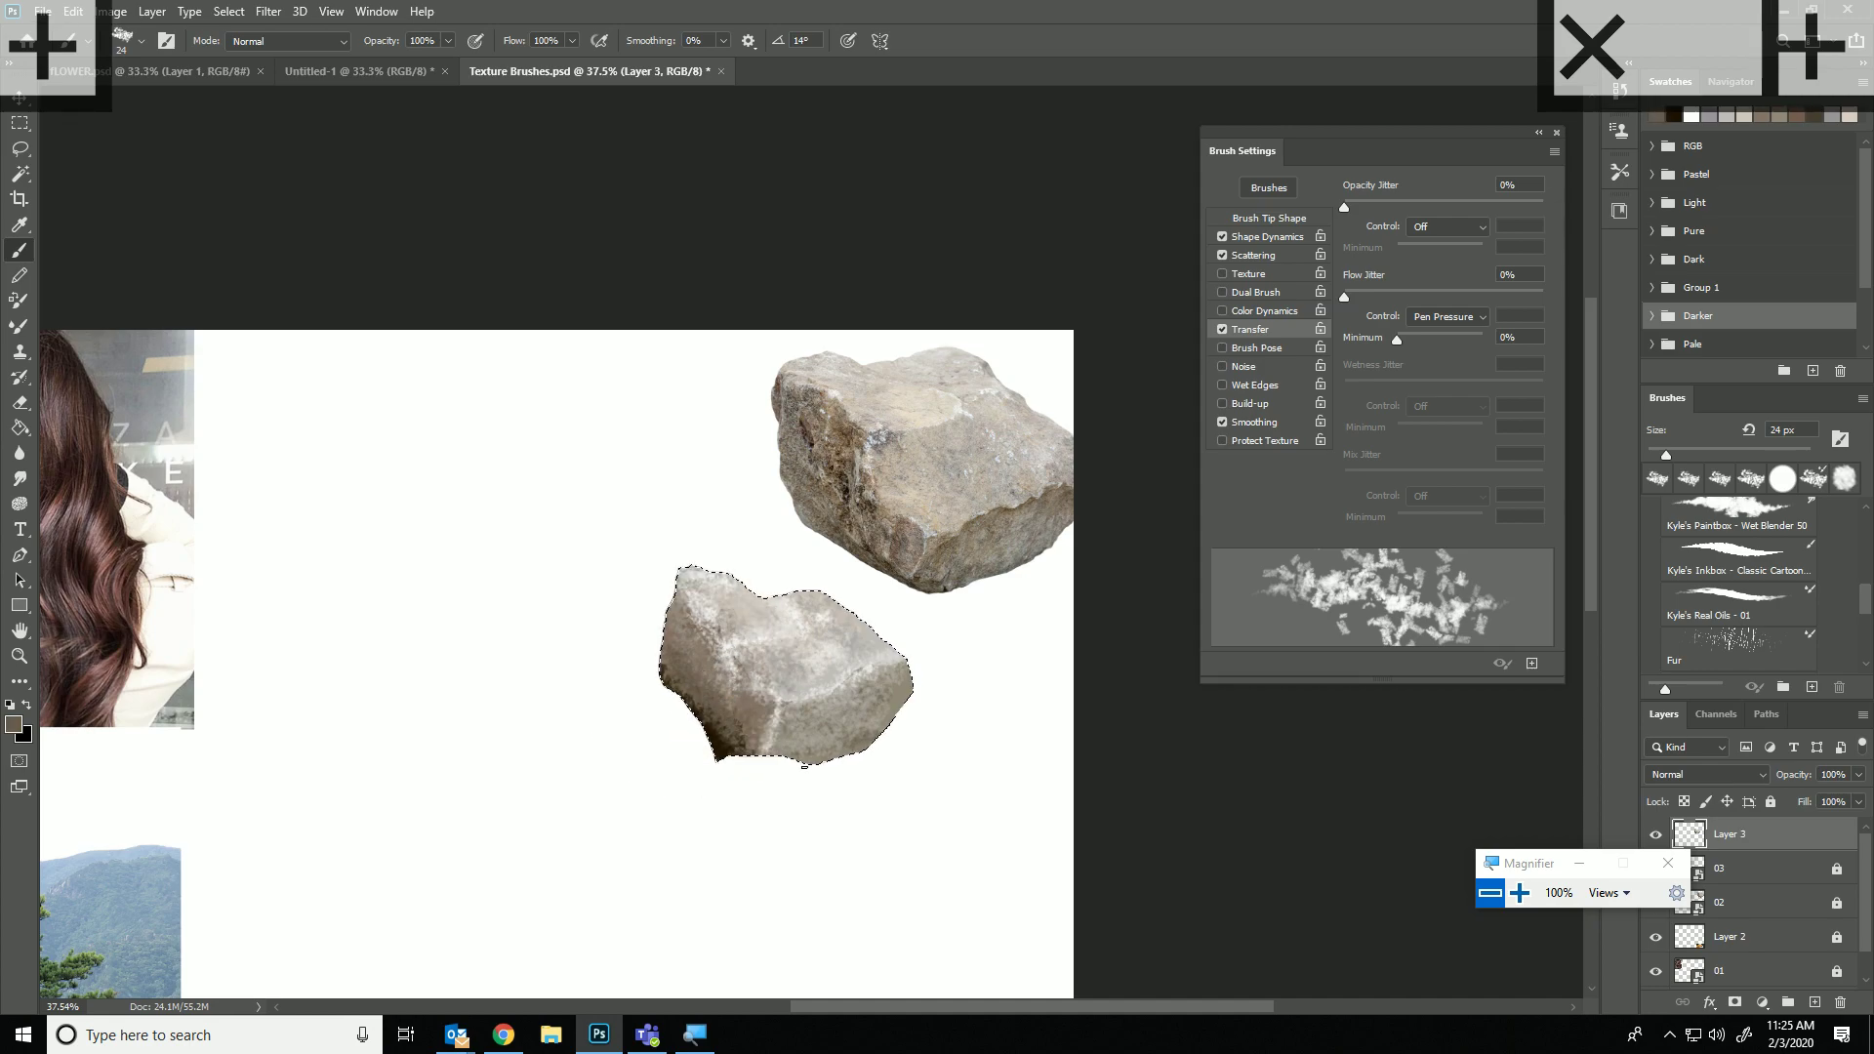
left_click(846, 439, "alt")
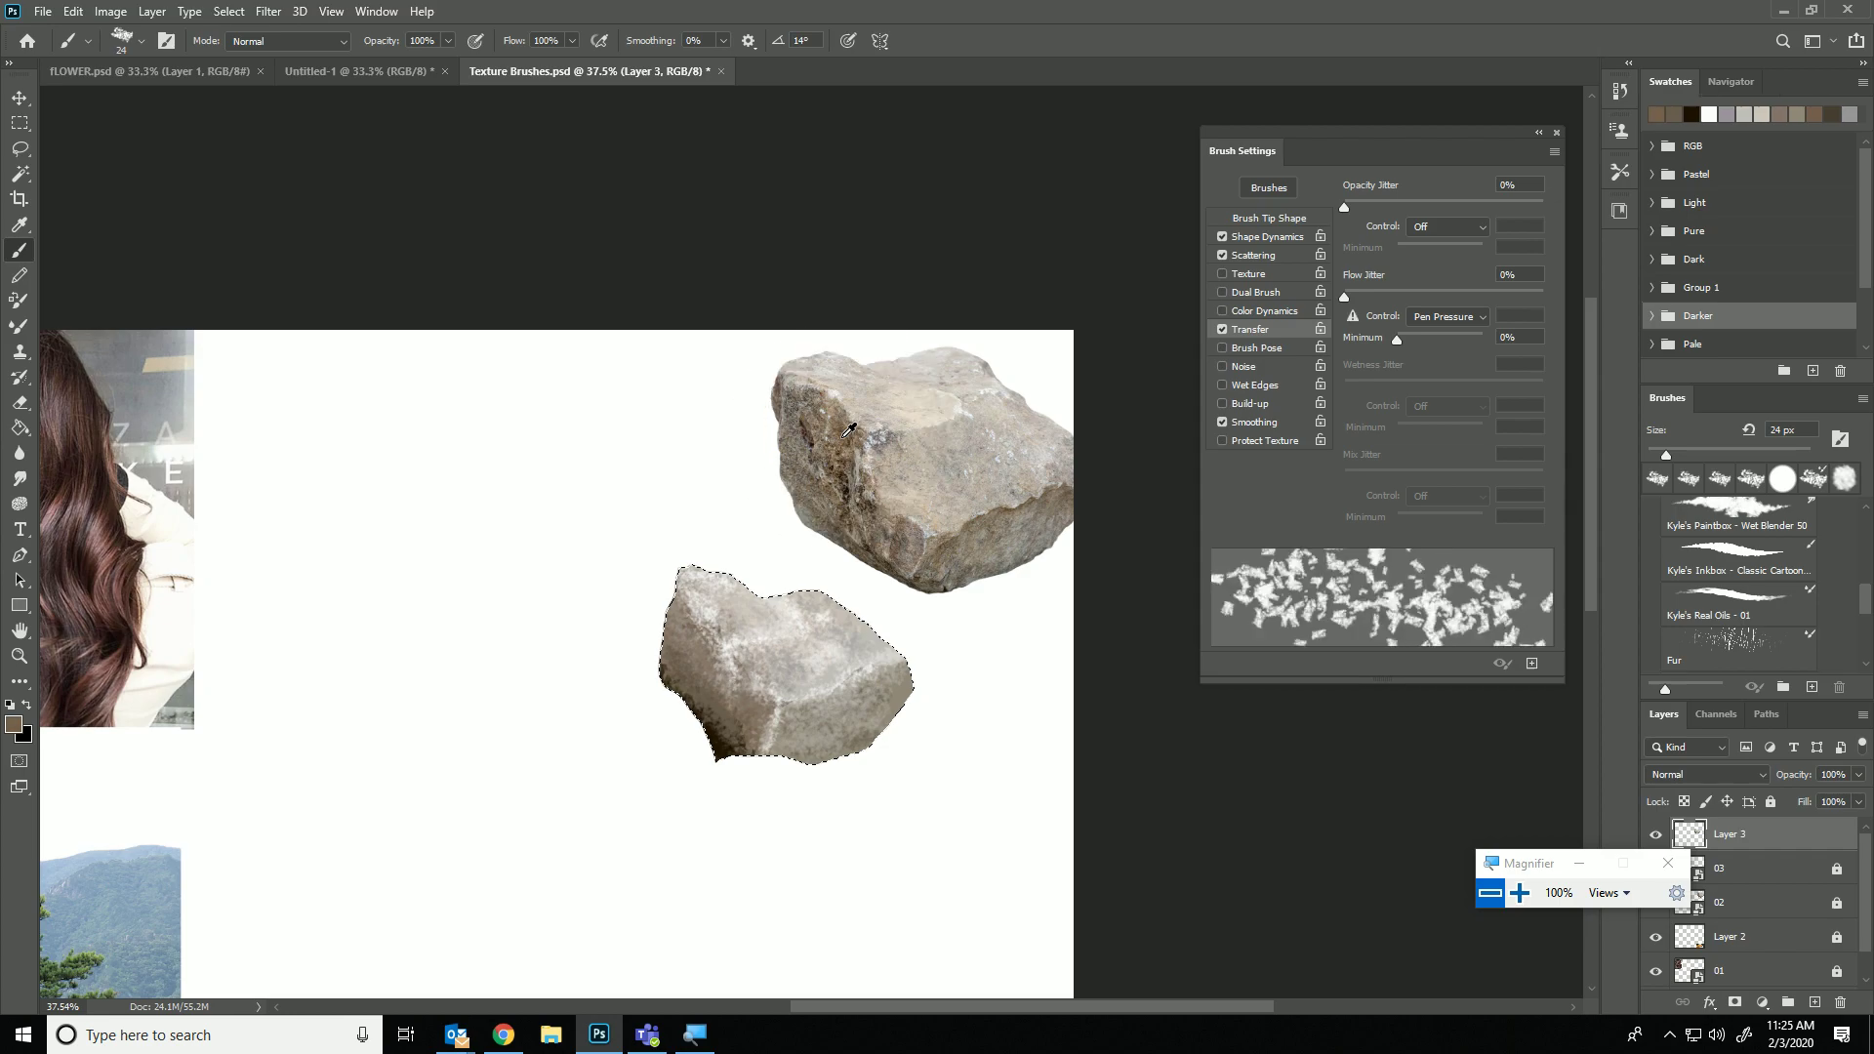
Set the brush's Opacity Jitter control to Pen Pressure and shade the rock's left and lower faces with sampled browns and greys.
left_click(1448, 227)
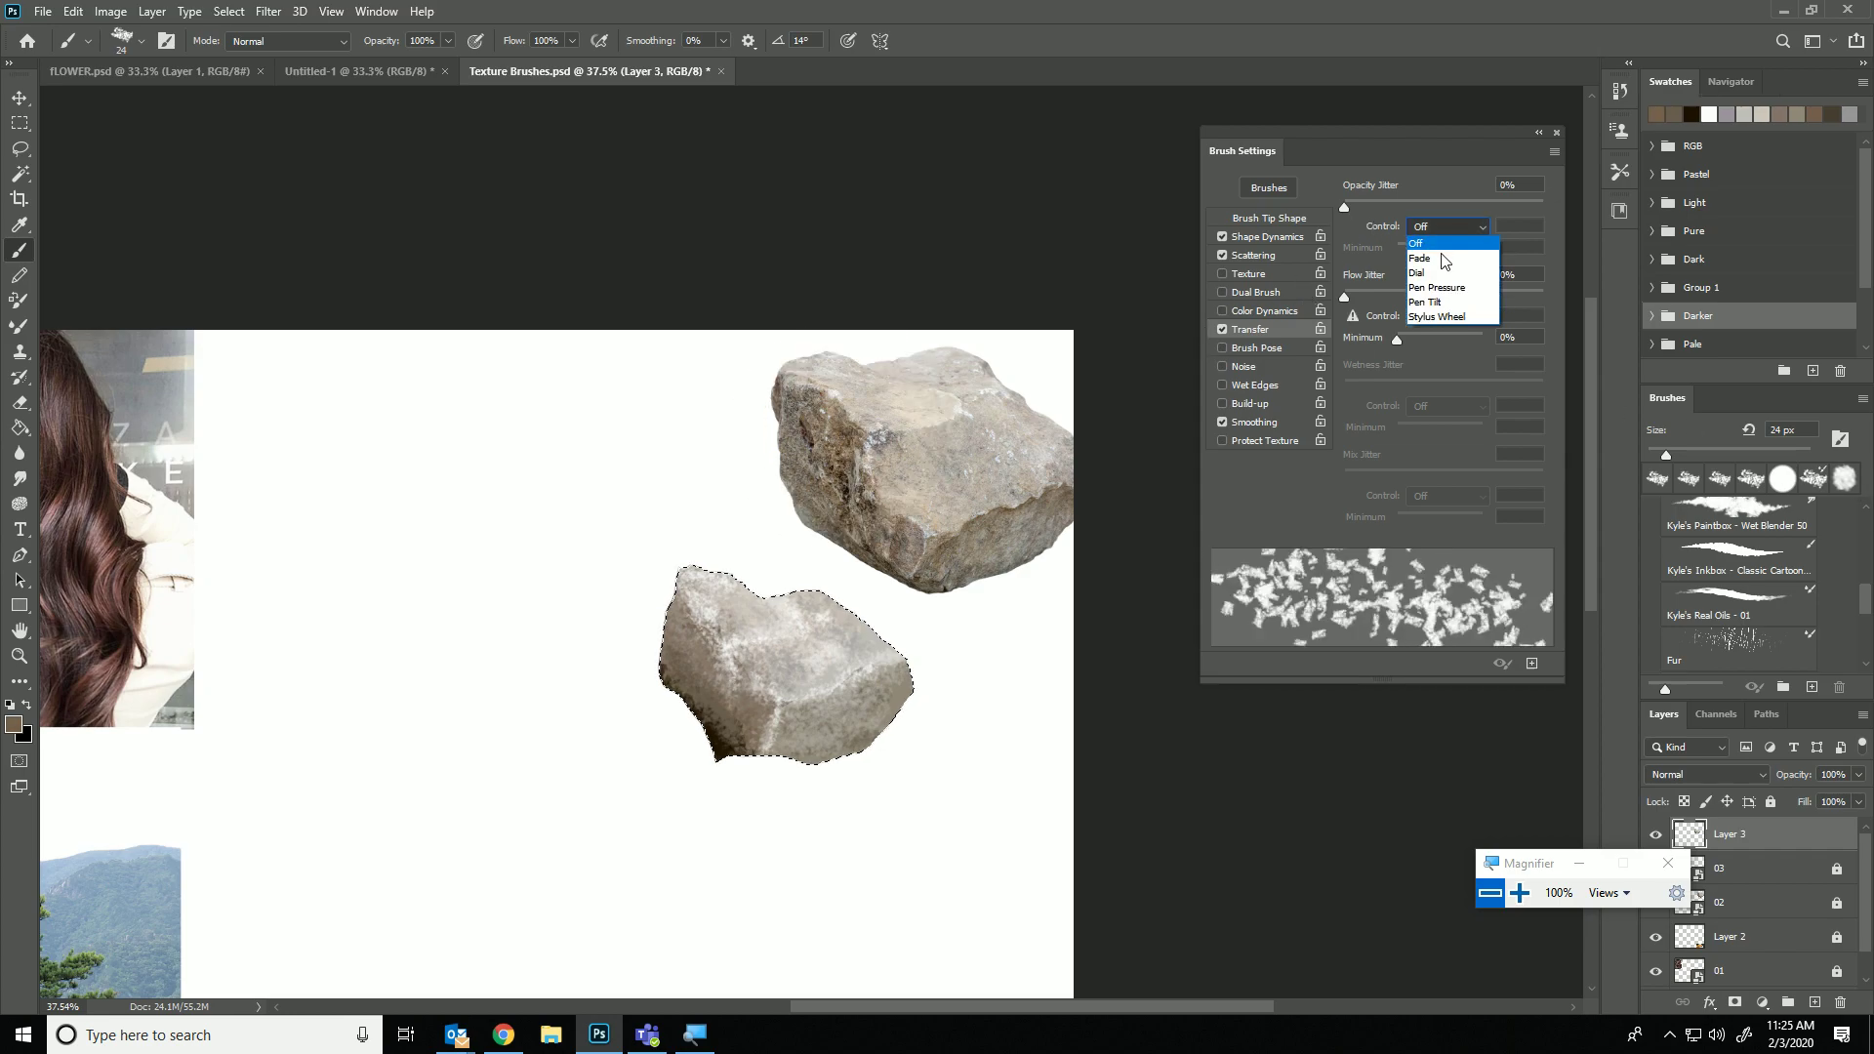
left_click(1451, 262)
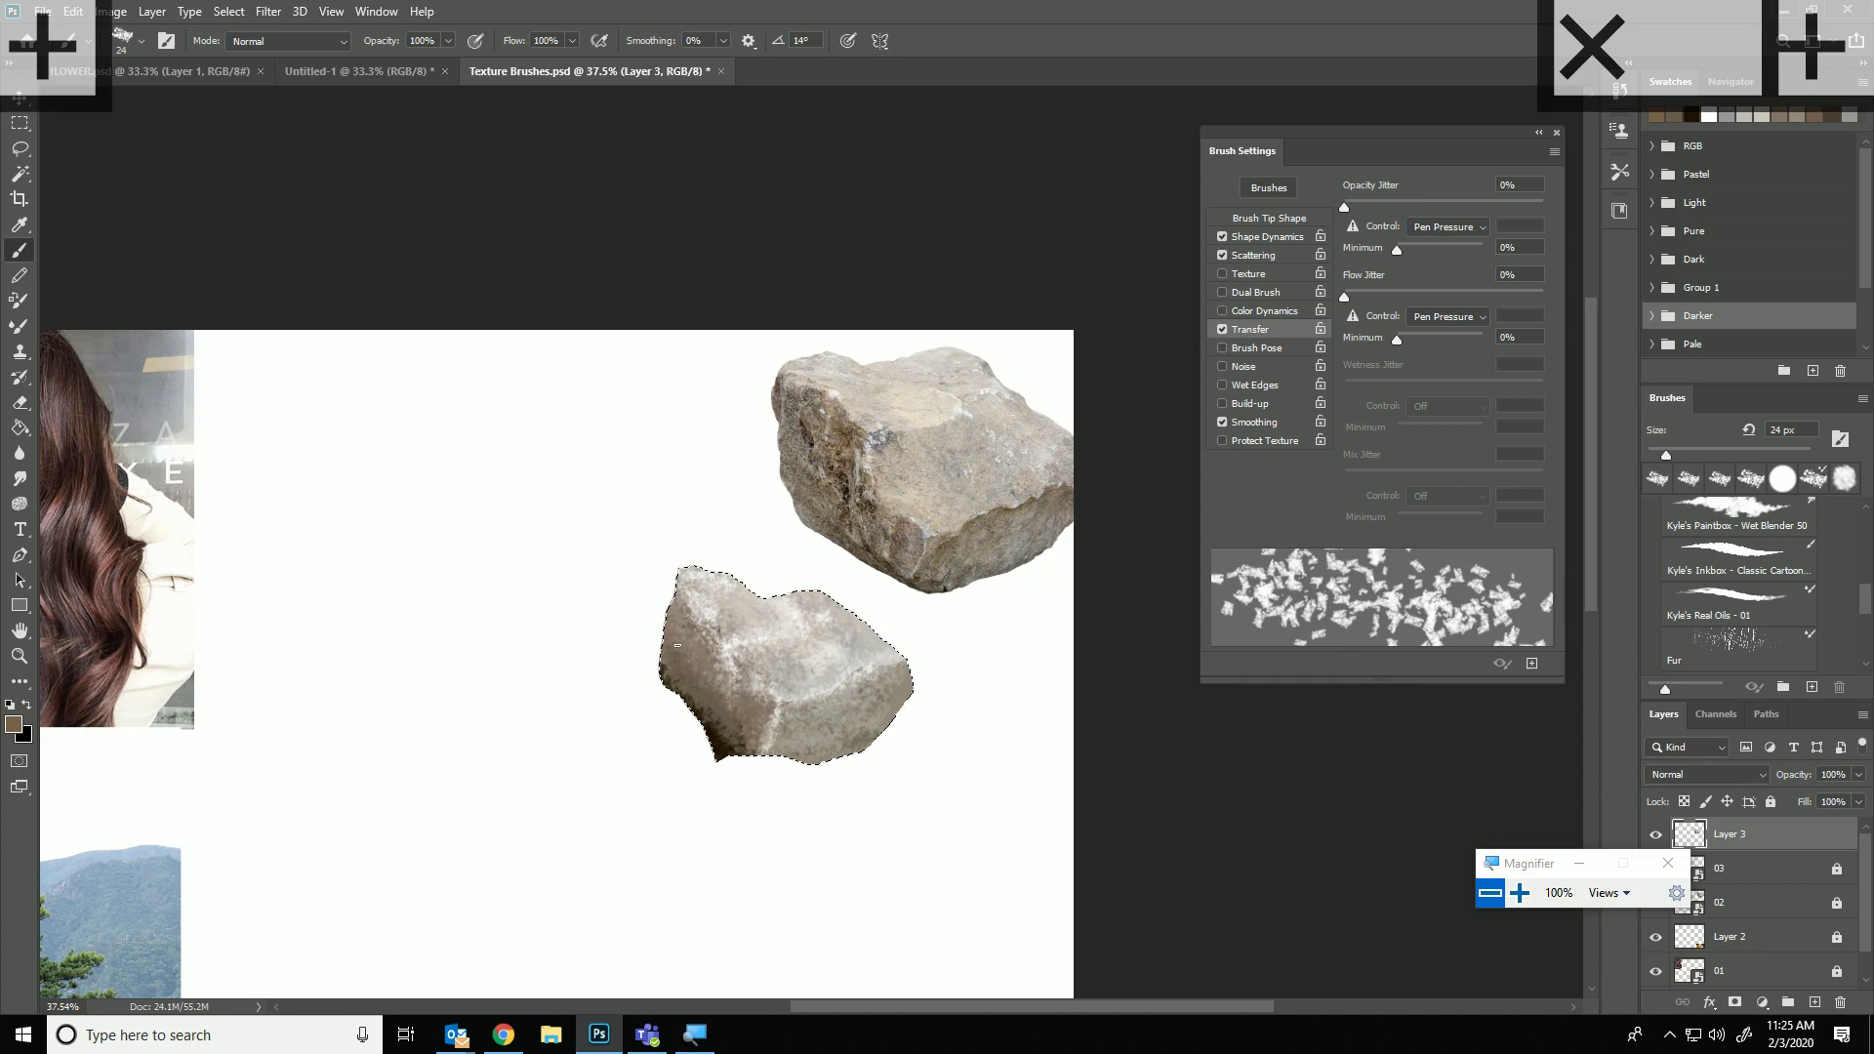
left_click(699, 649, "alt")
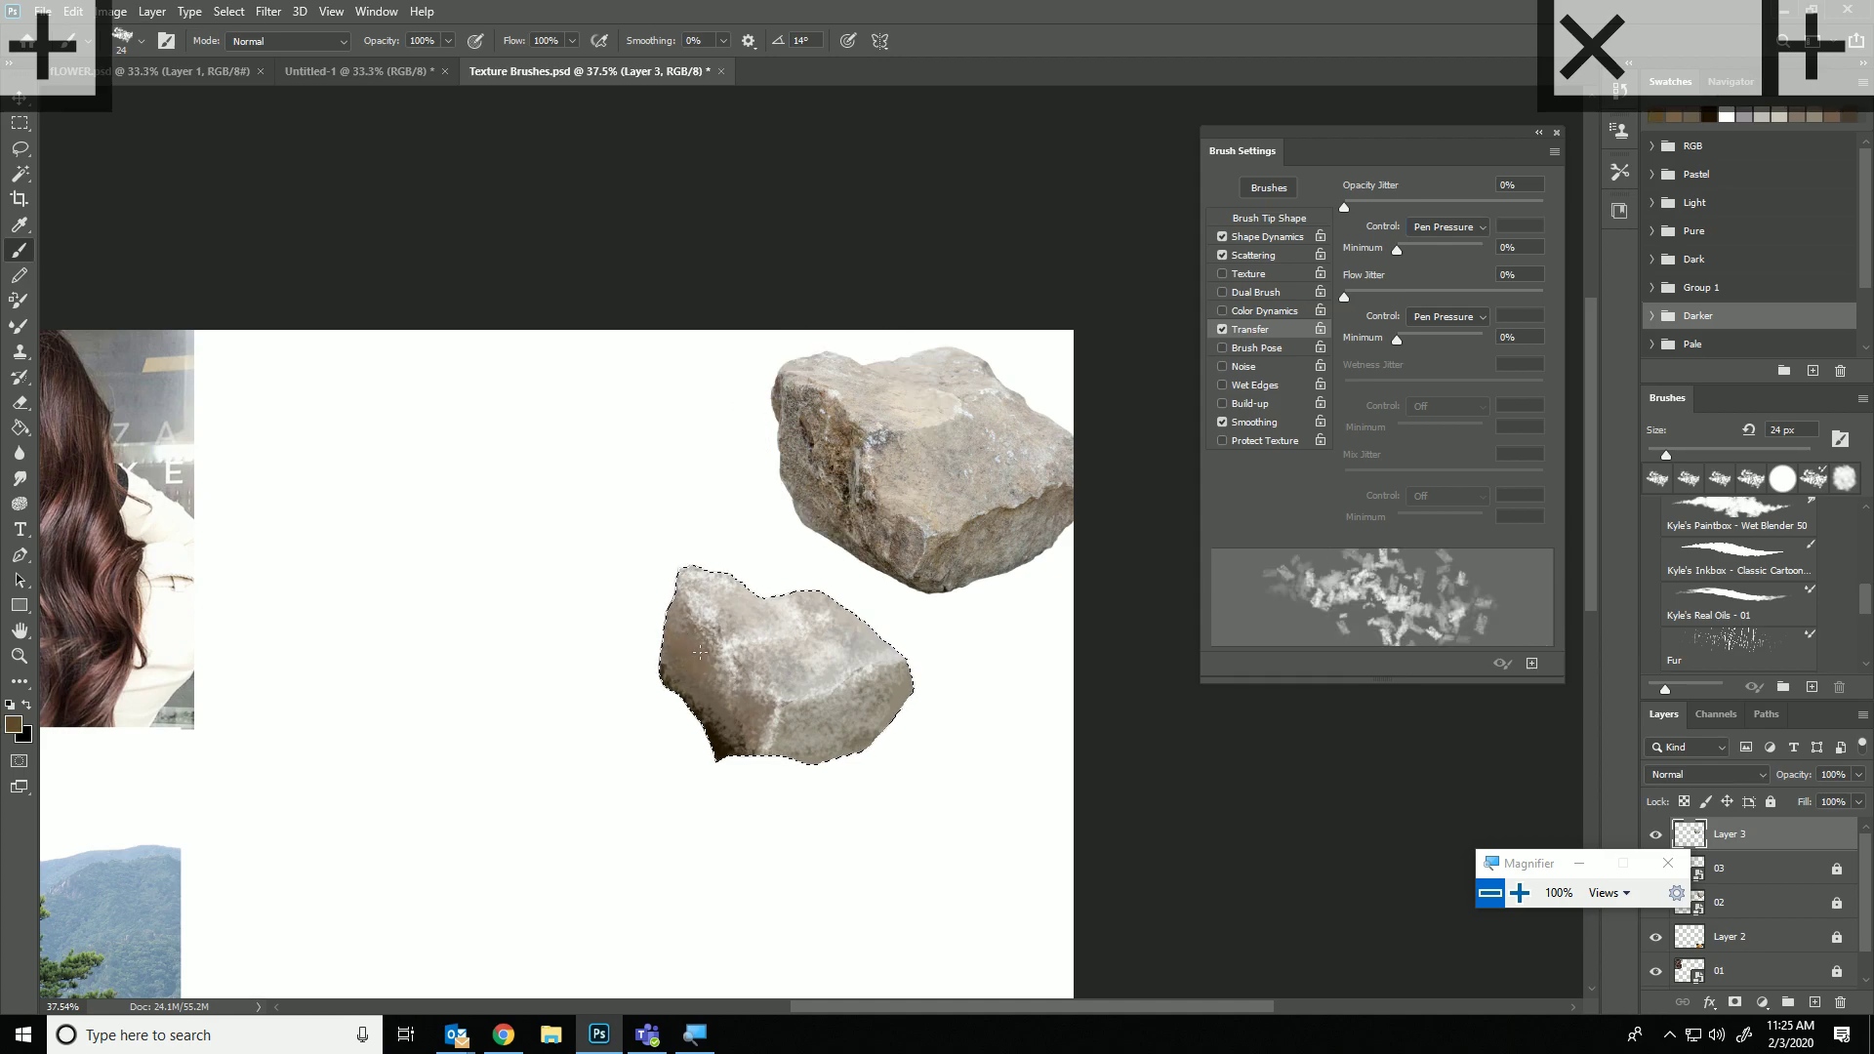
left_click(722, 724, "alt")
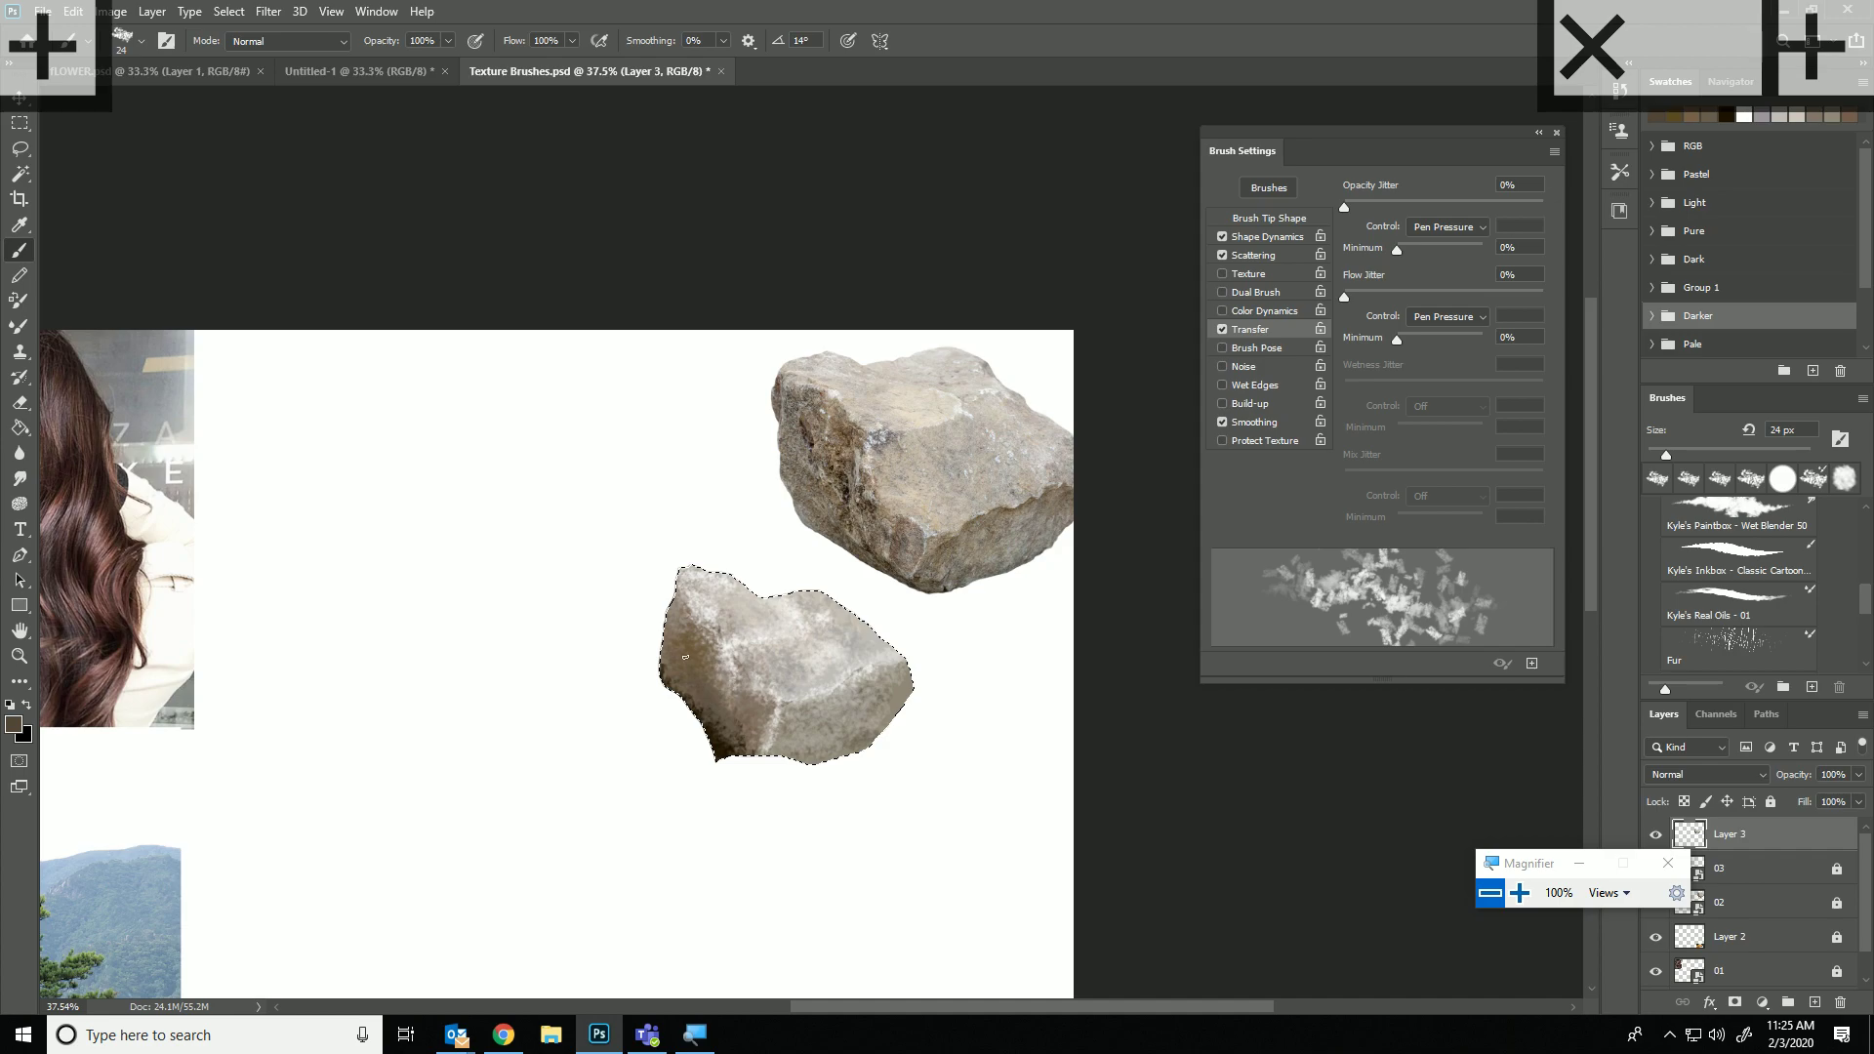
left_click(722, 744, "alt")
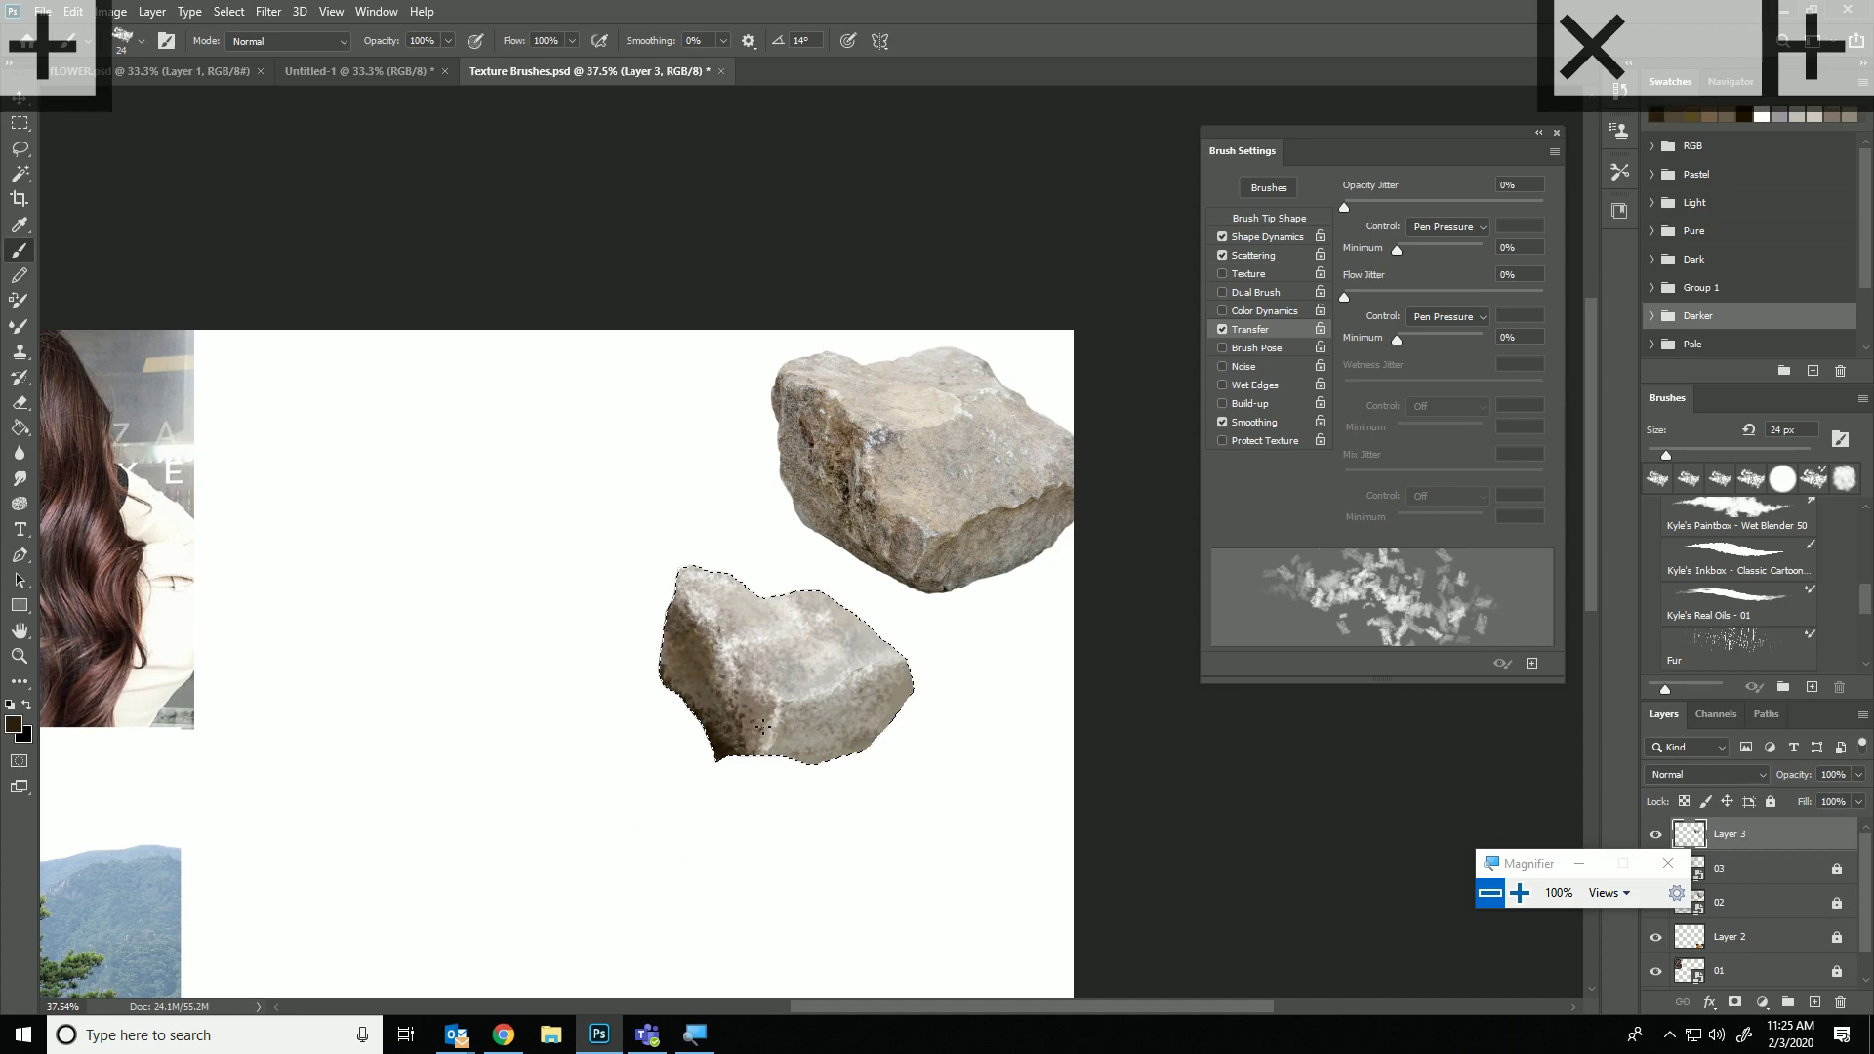
left_click(781, 656, "alt")
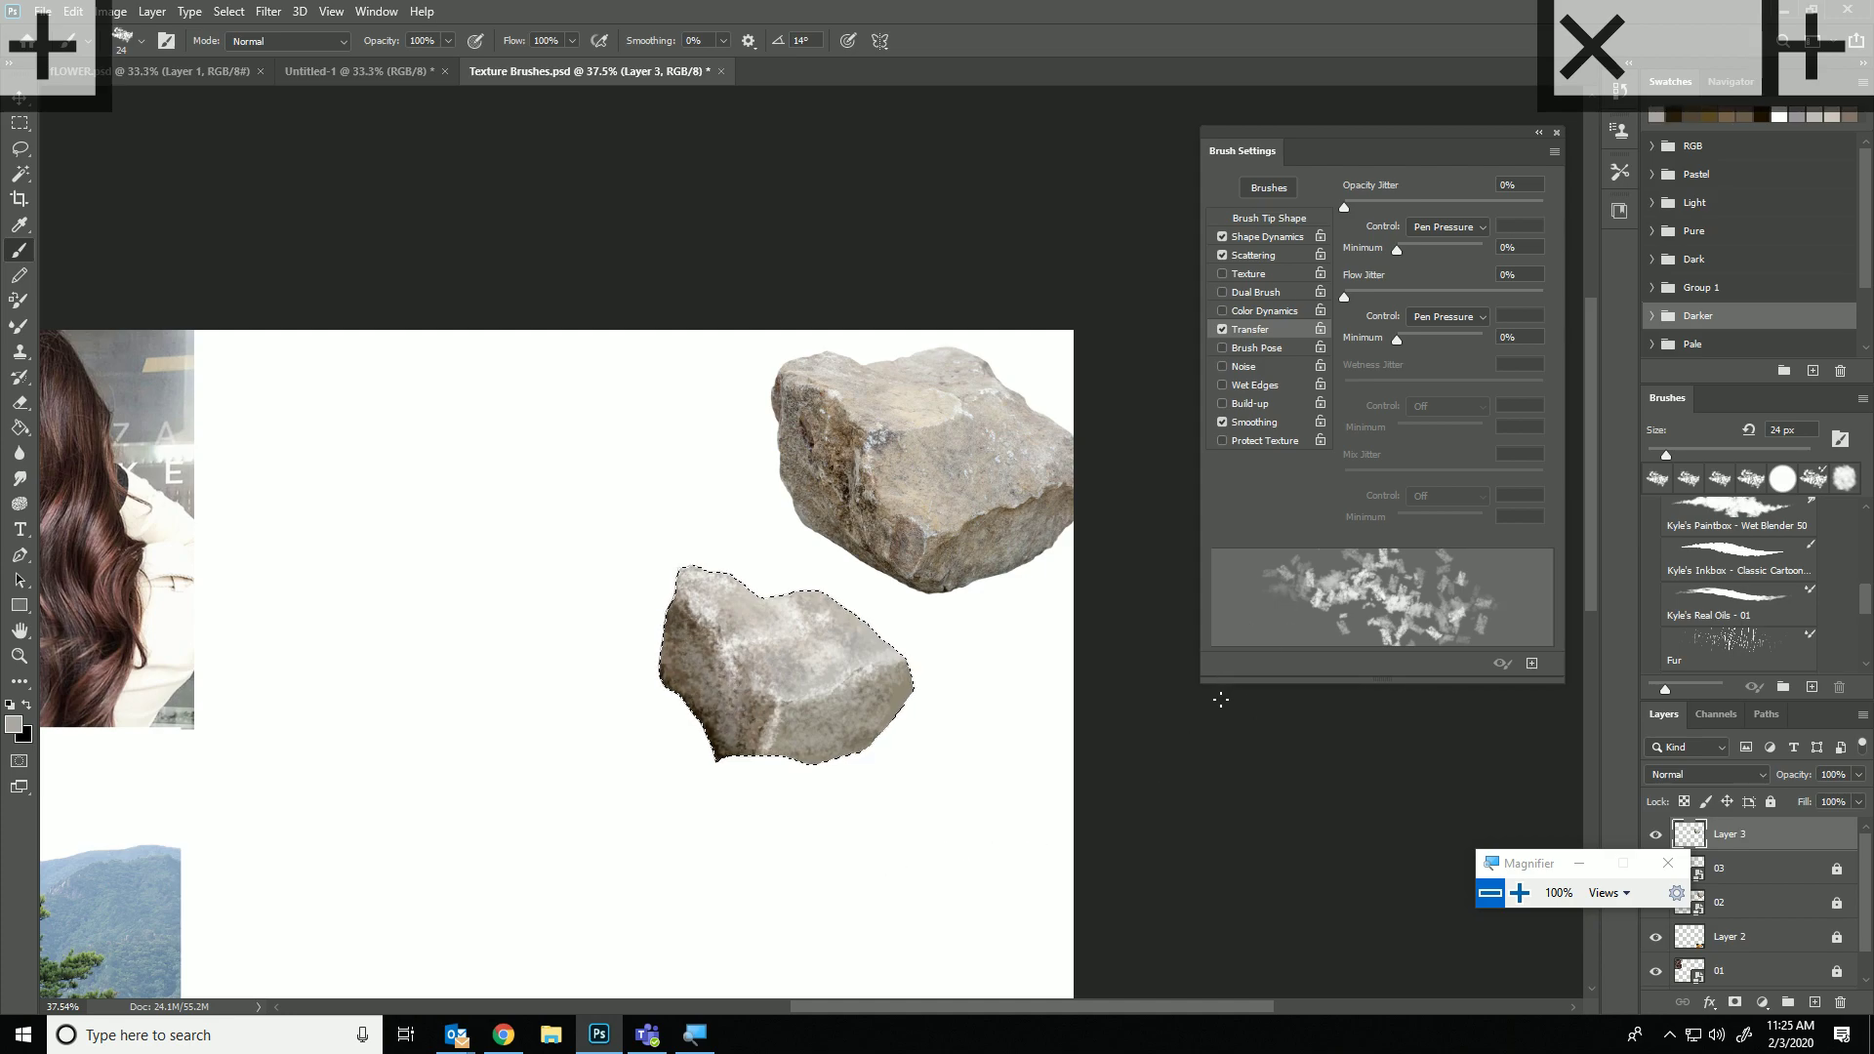
Switch to the Hard Round brush and deselect the painted rock.
left_click_drag(532, 493, 1011, 471)
right_click(945, 455)
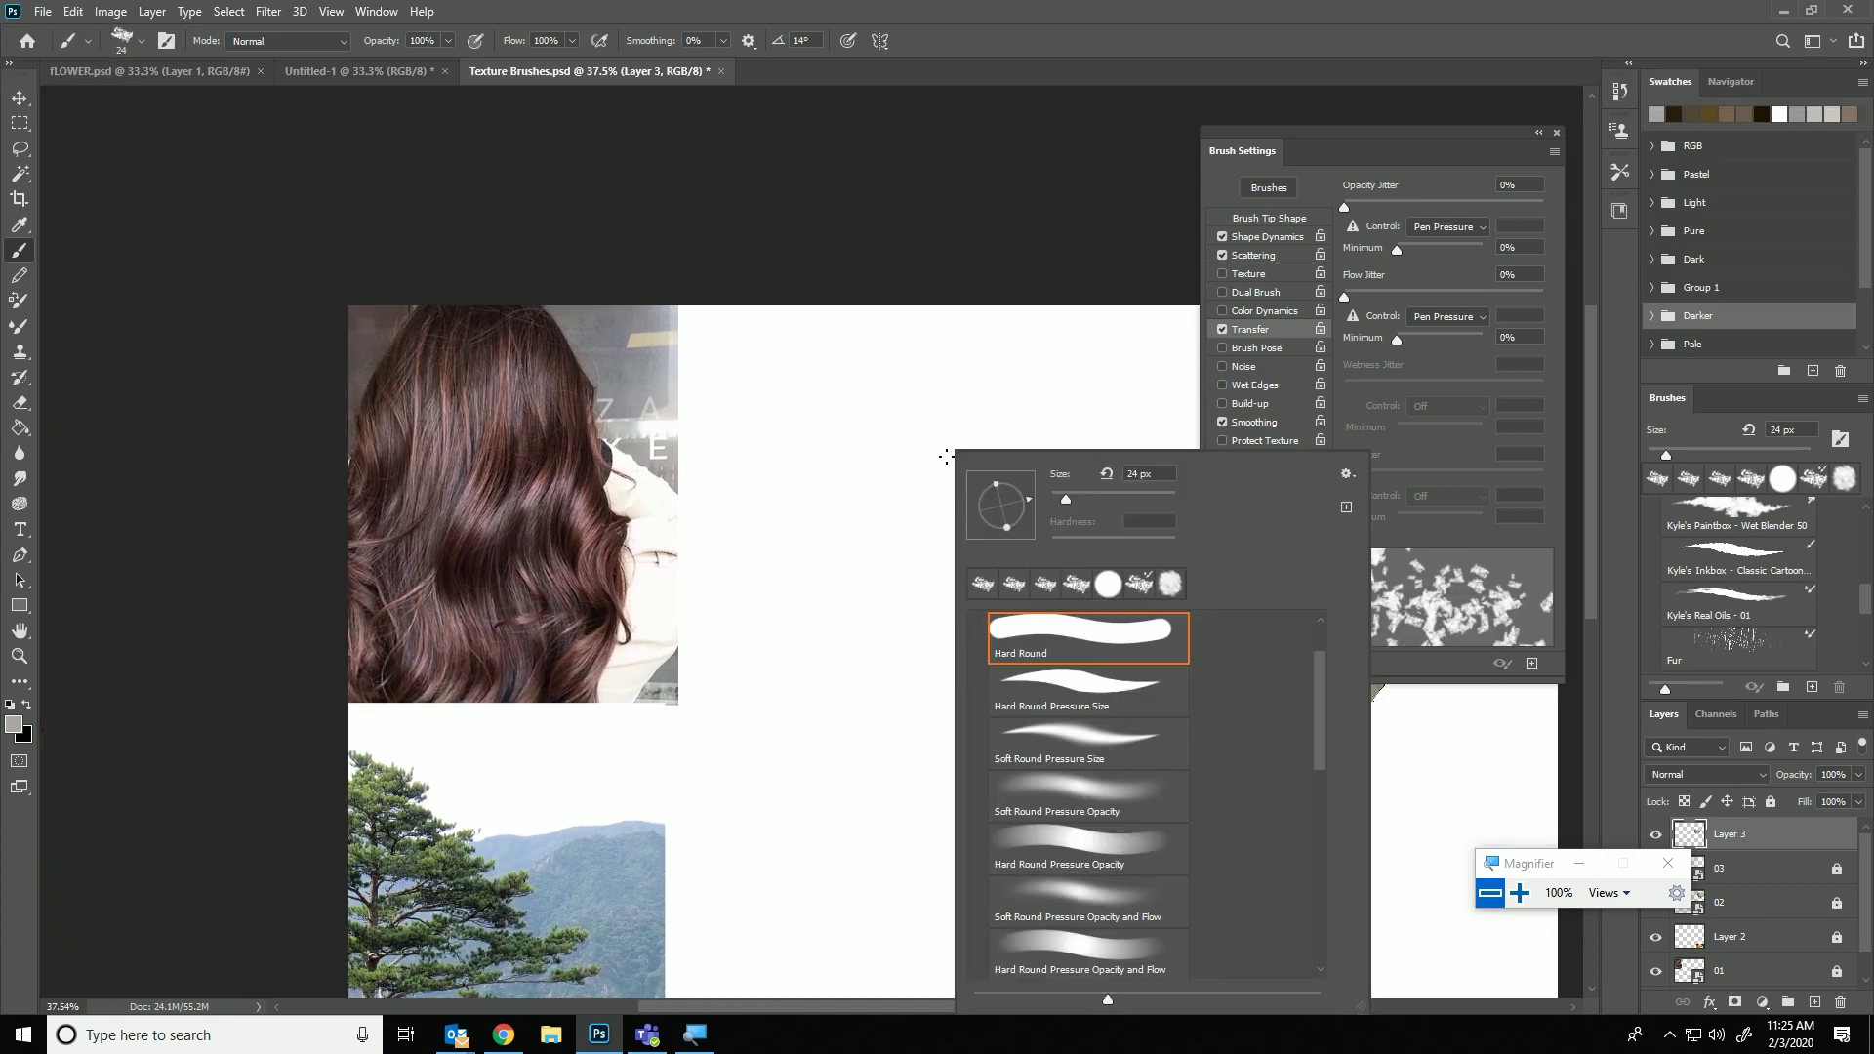
left_click(1102, 655)
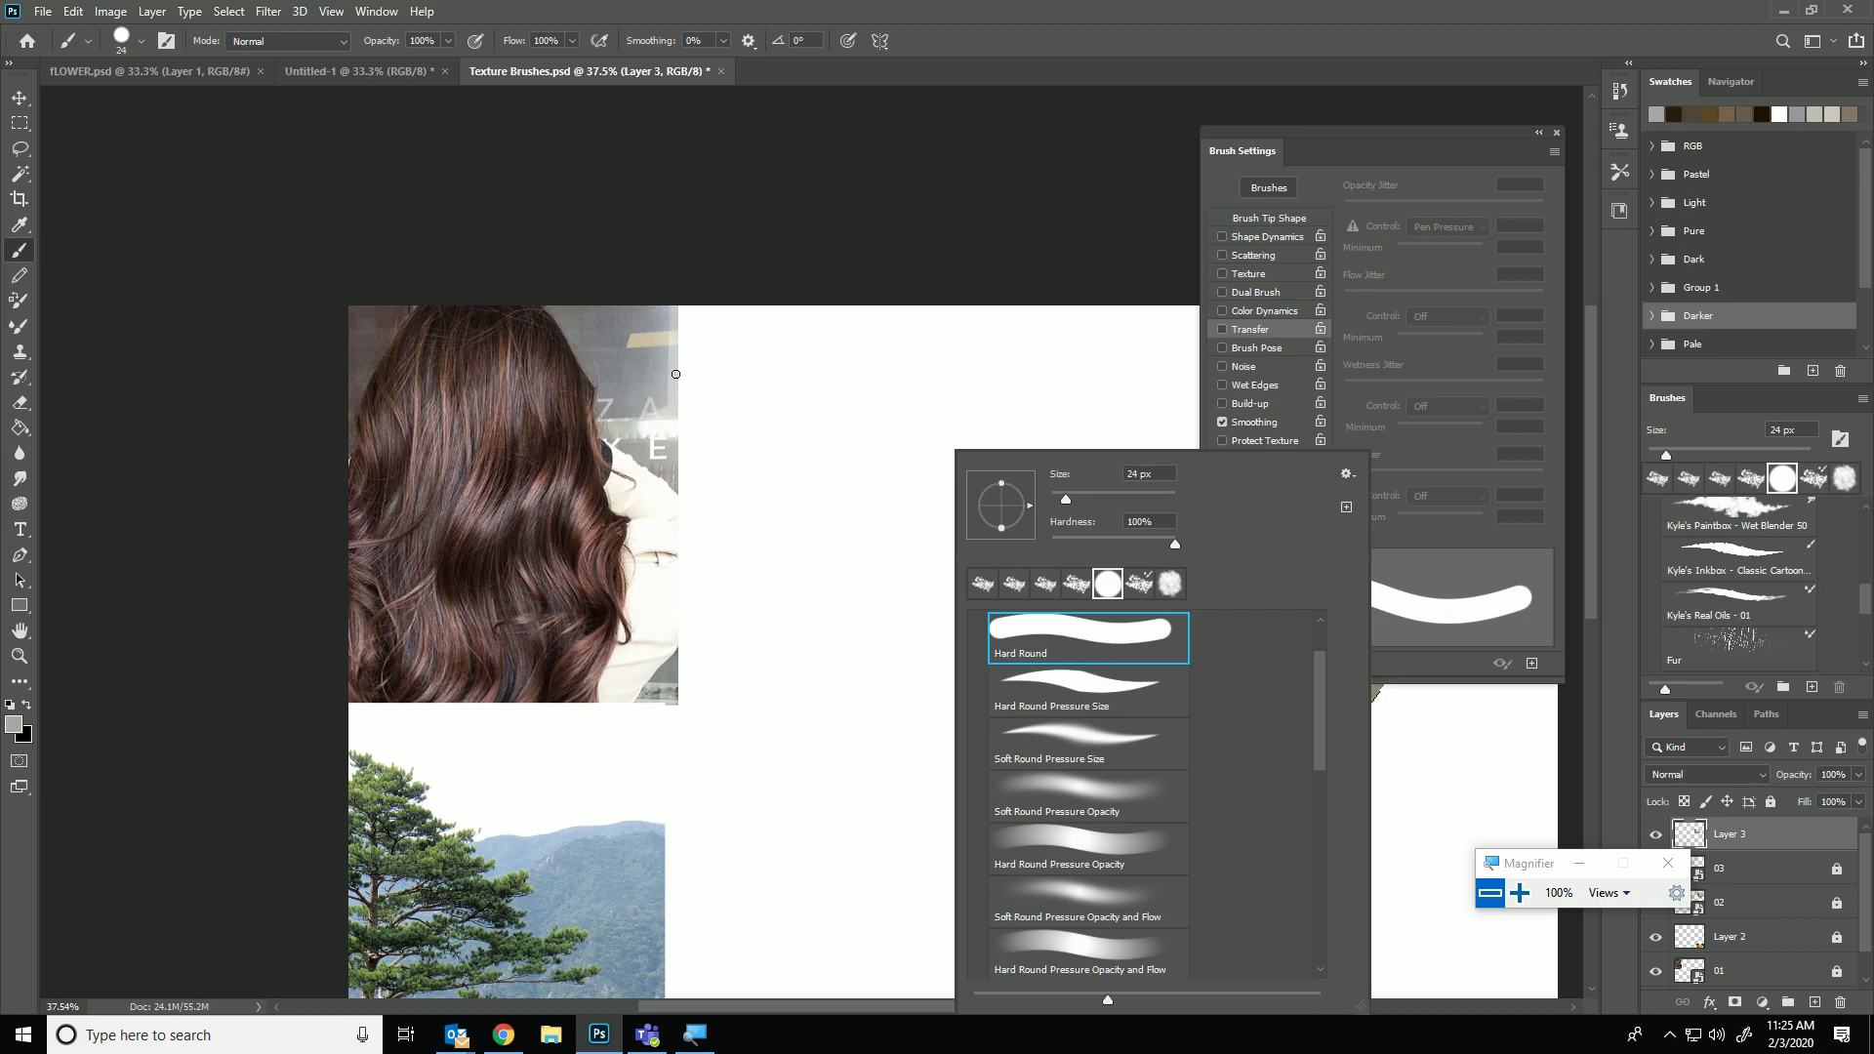
key("Escape")
left_click_drag(877, 355, 434, 293)
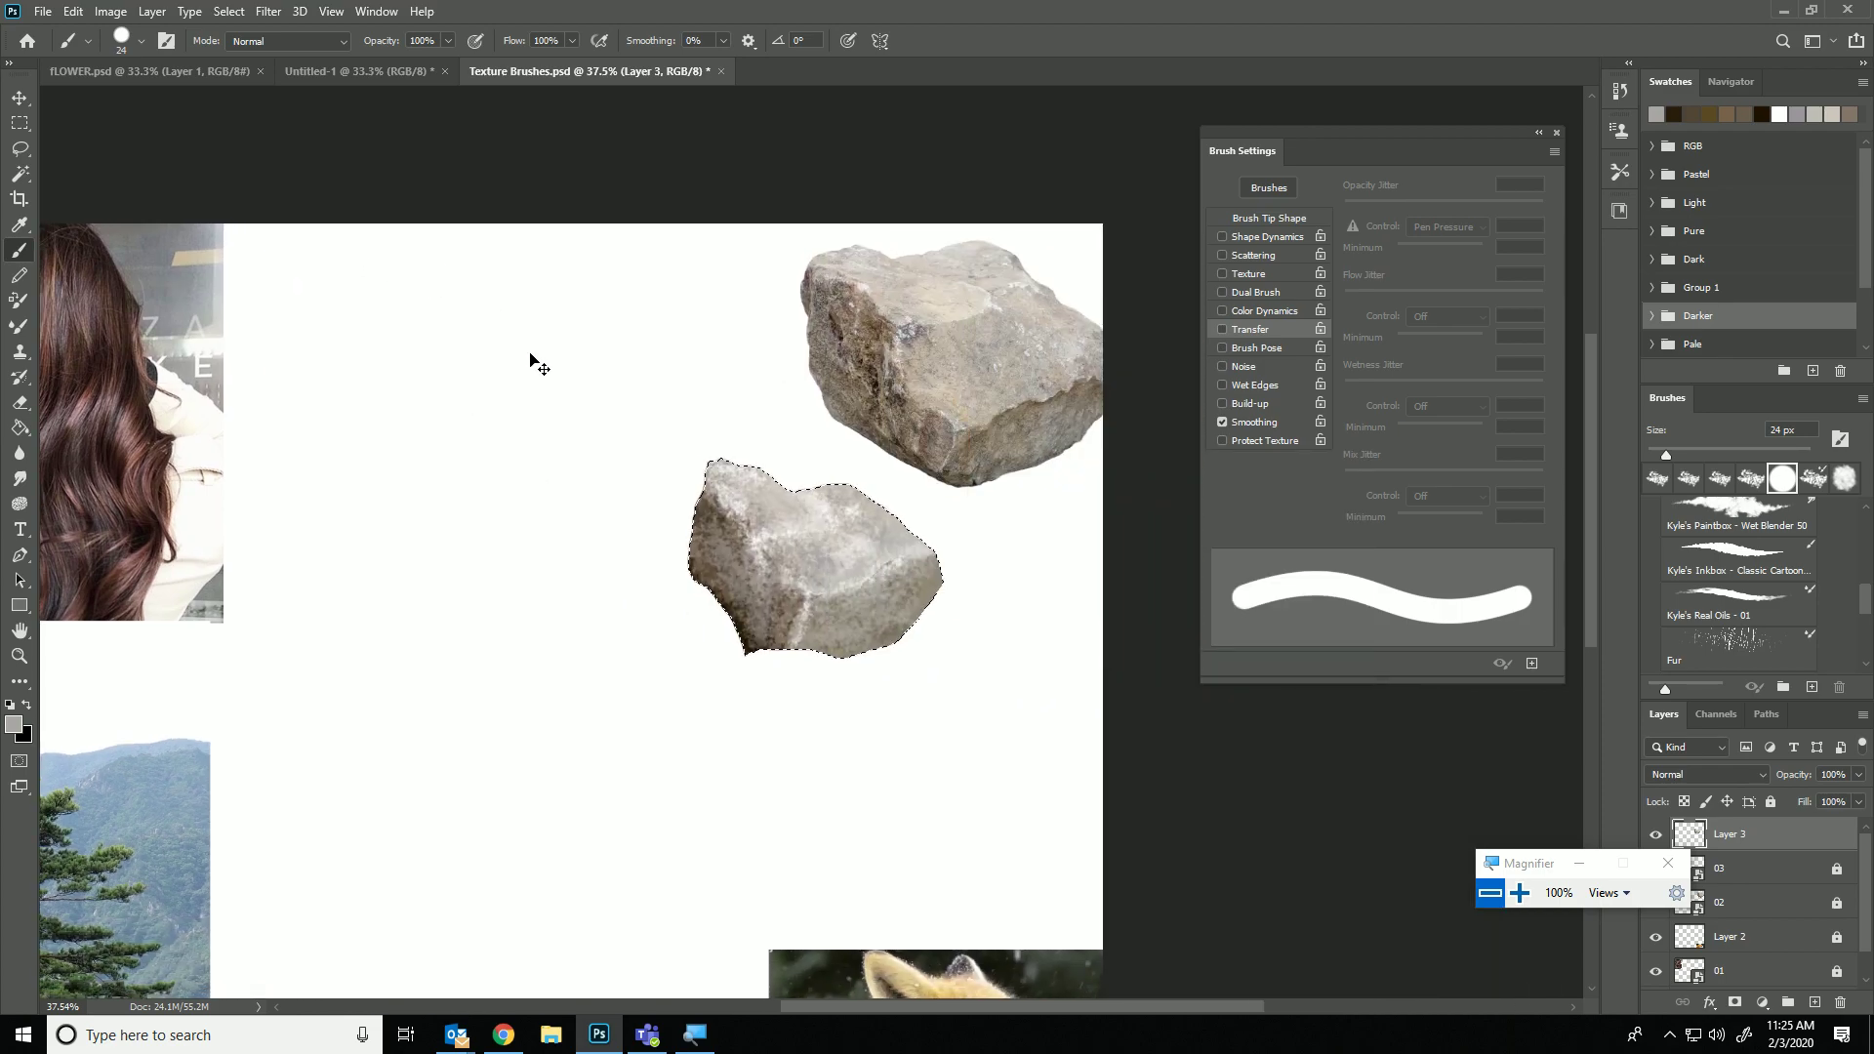
left_click_drag(580, 462, 862, 526)
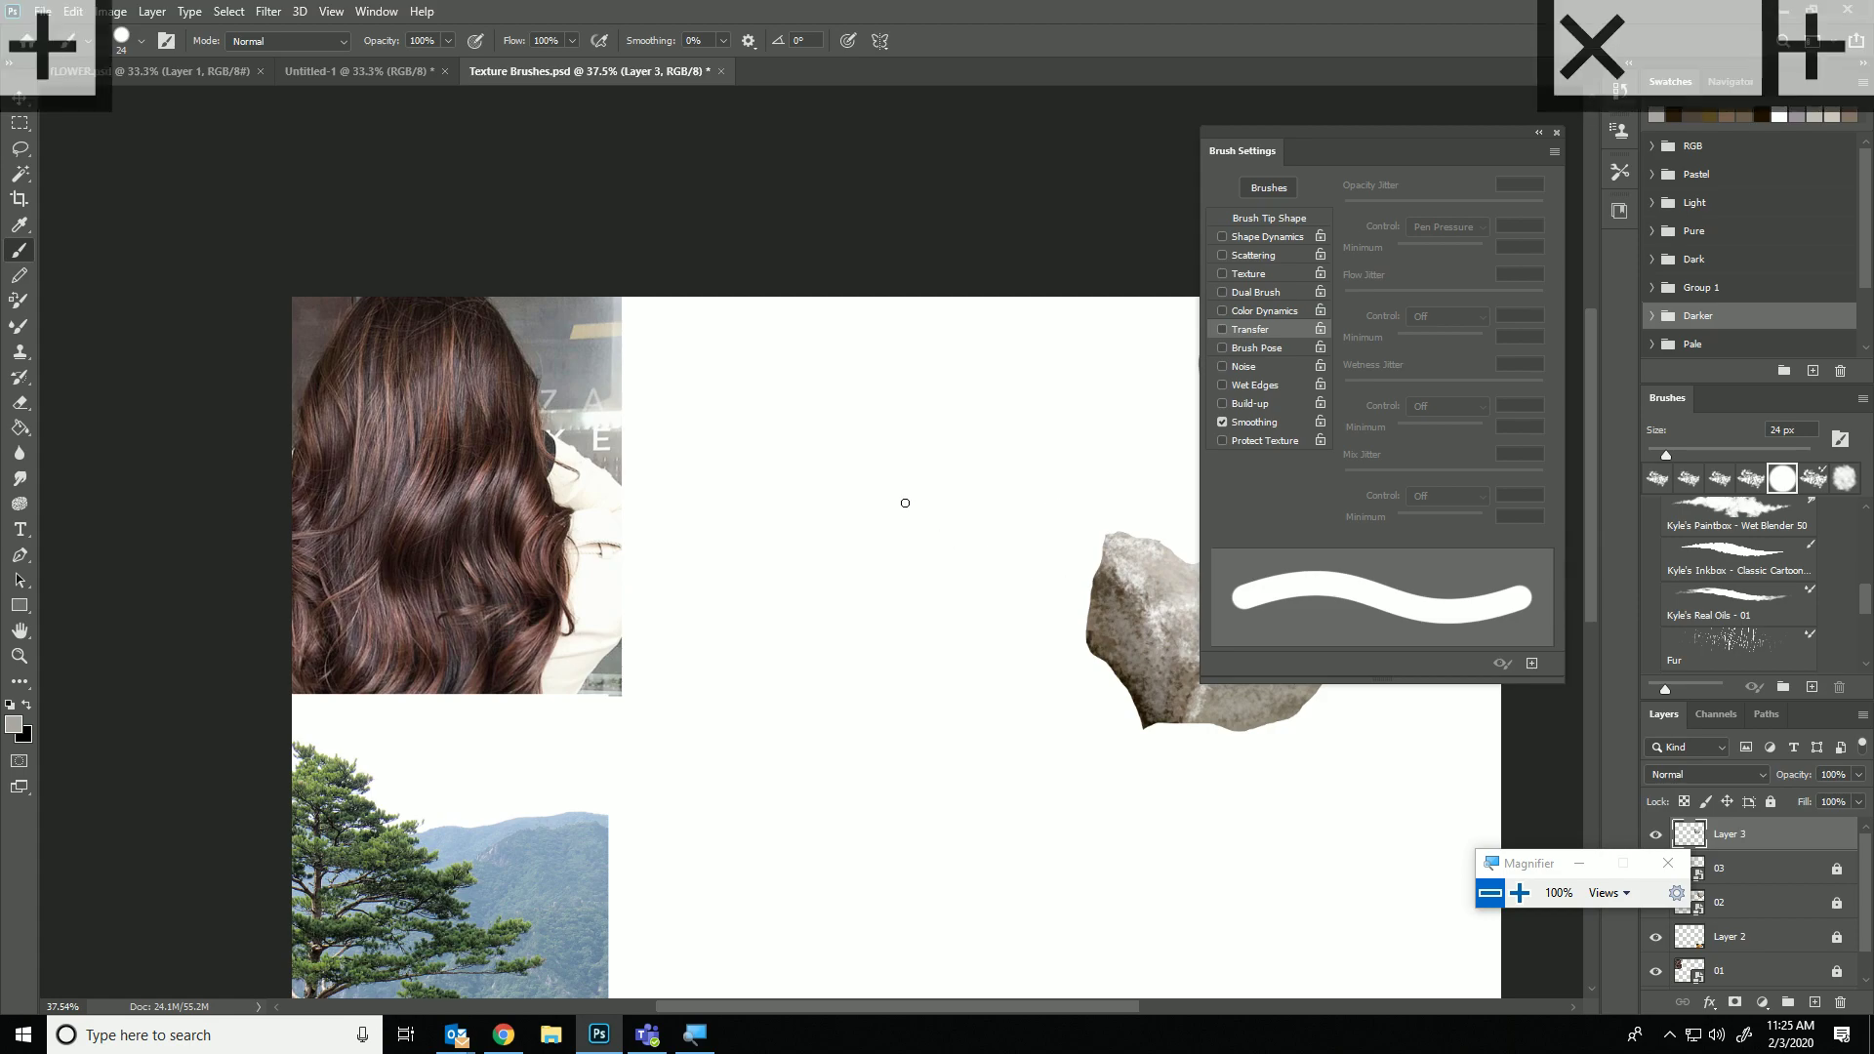
Choose the 175 px bristle-dot tip as the brush tip shape.
right_click(919, 522)
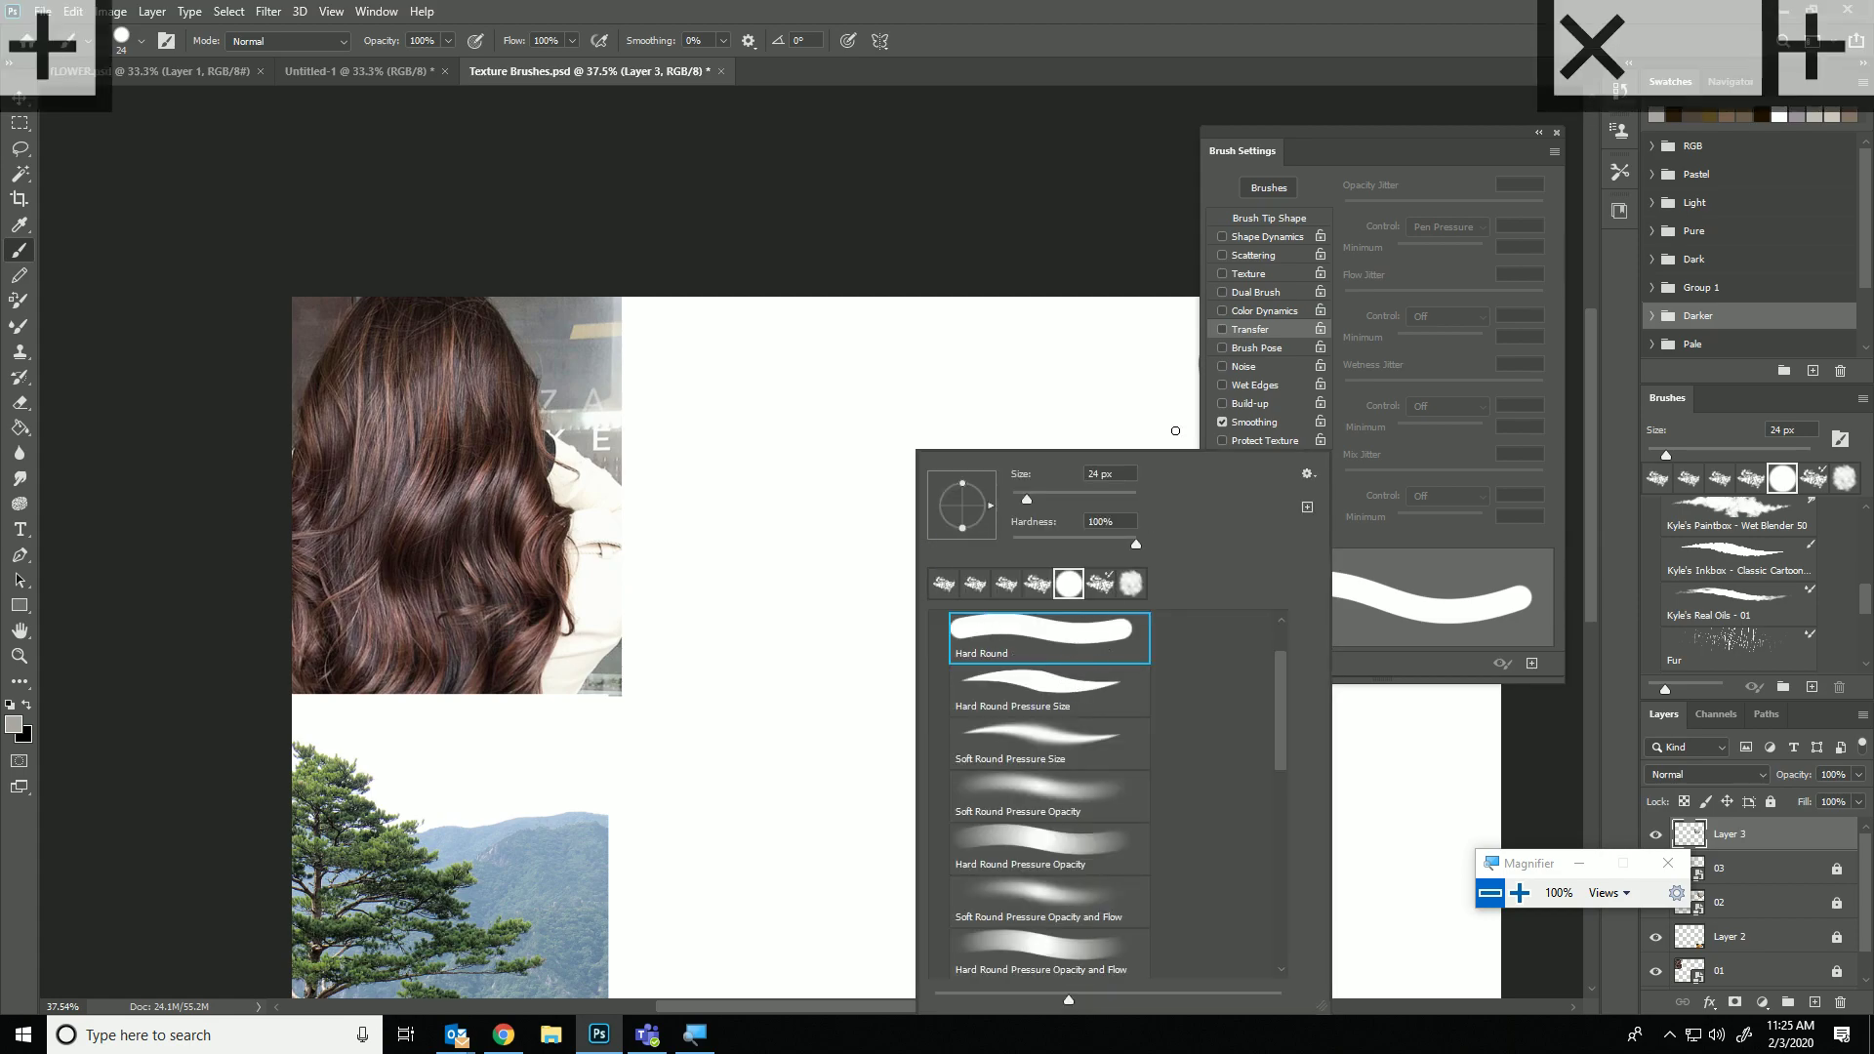
key("Escape")
left_click(1266, 218)
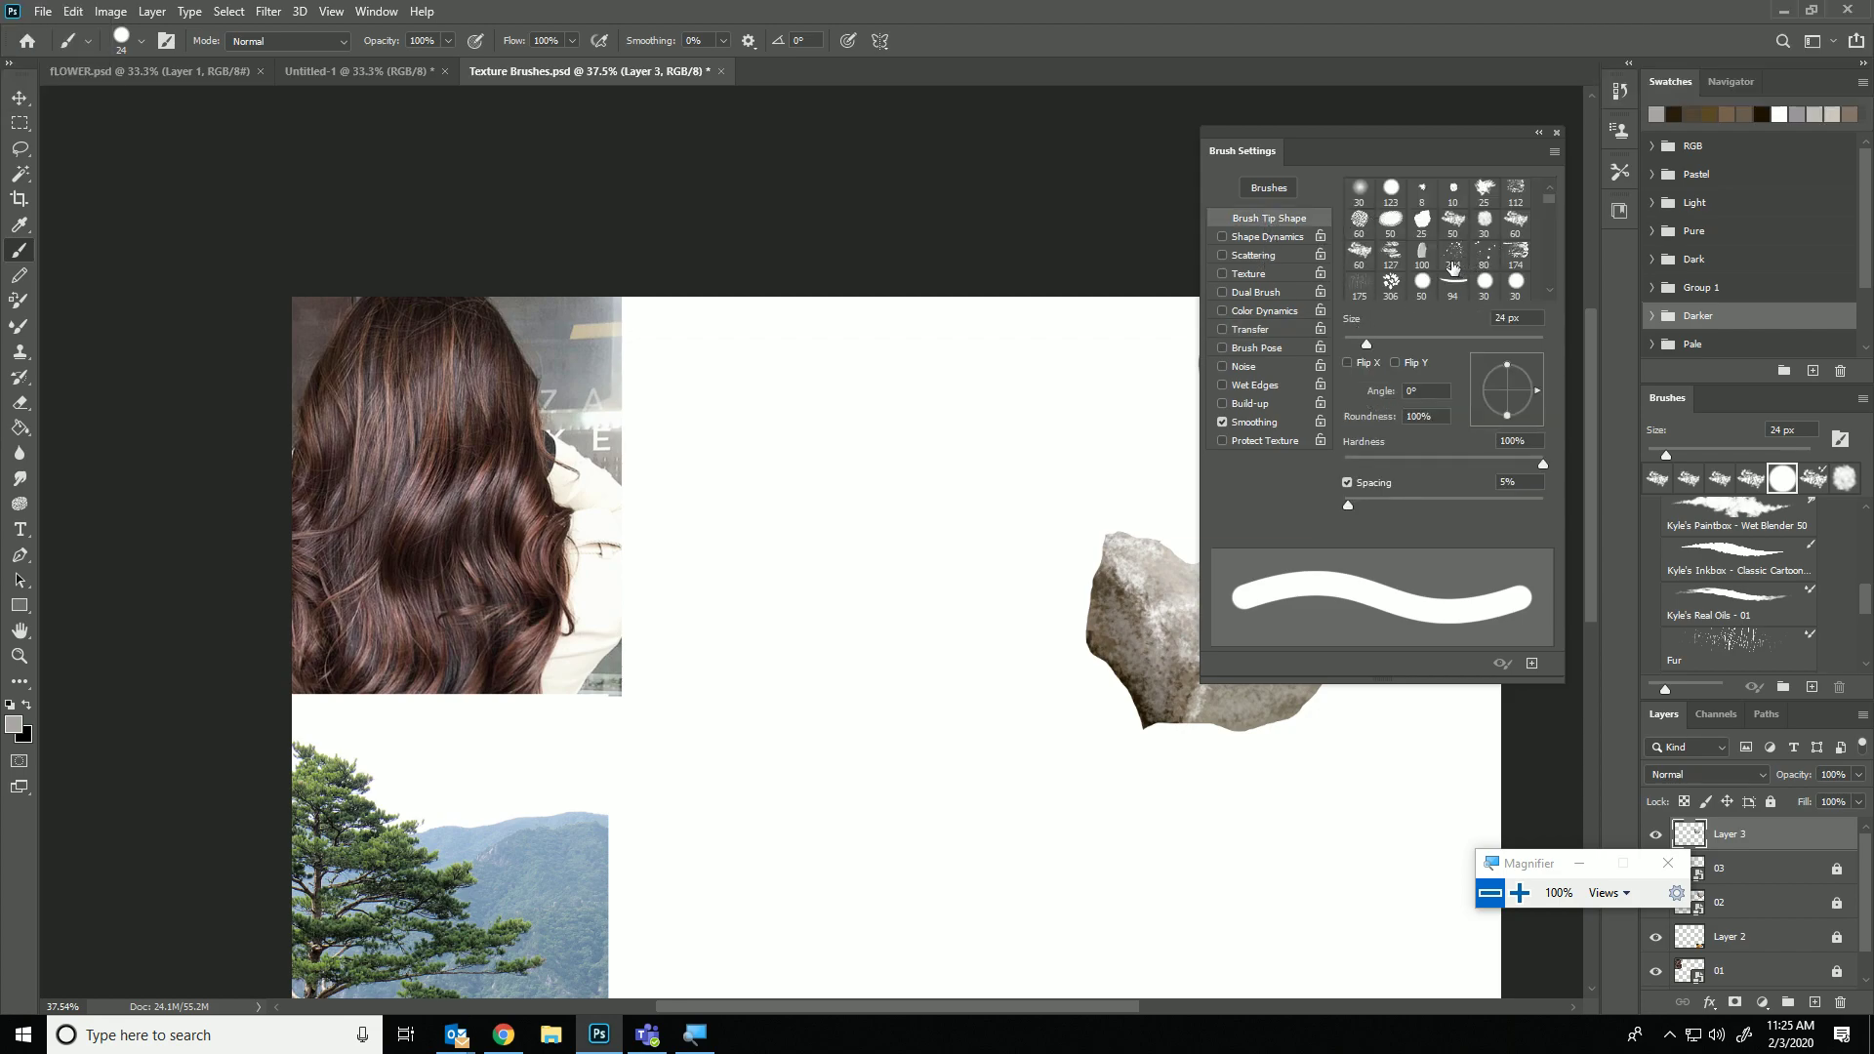
left_click(1360, 284)
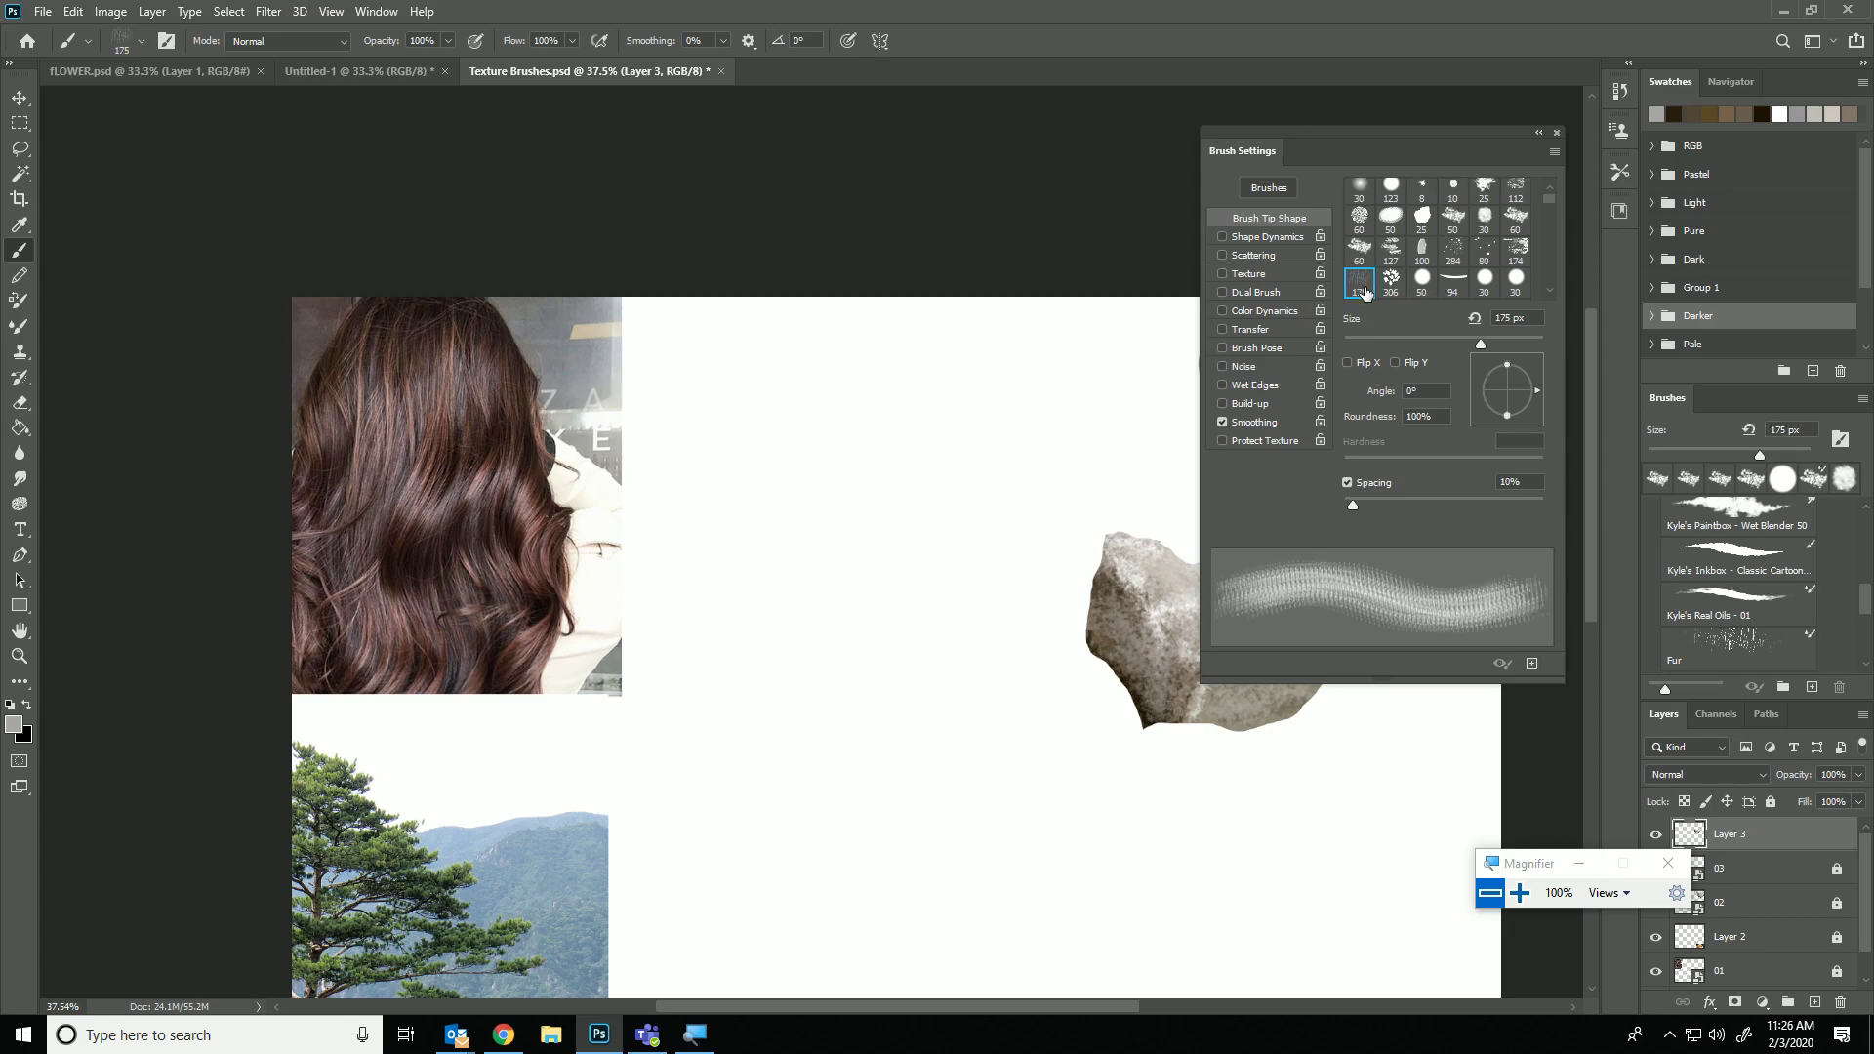
Set the bristle tip's spacing to 1%, checking it with vertical test strokes beside the hair photo and undoing them.
mouse_move(819, 385)
left_mouse_down()
mouse_move(819, 483)
mouse_move(893, 786)
left_mouse_up()
key("ctrl+z")
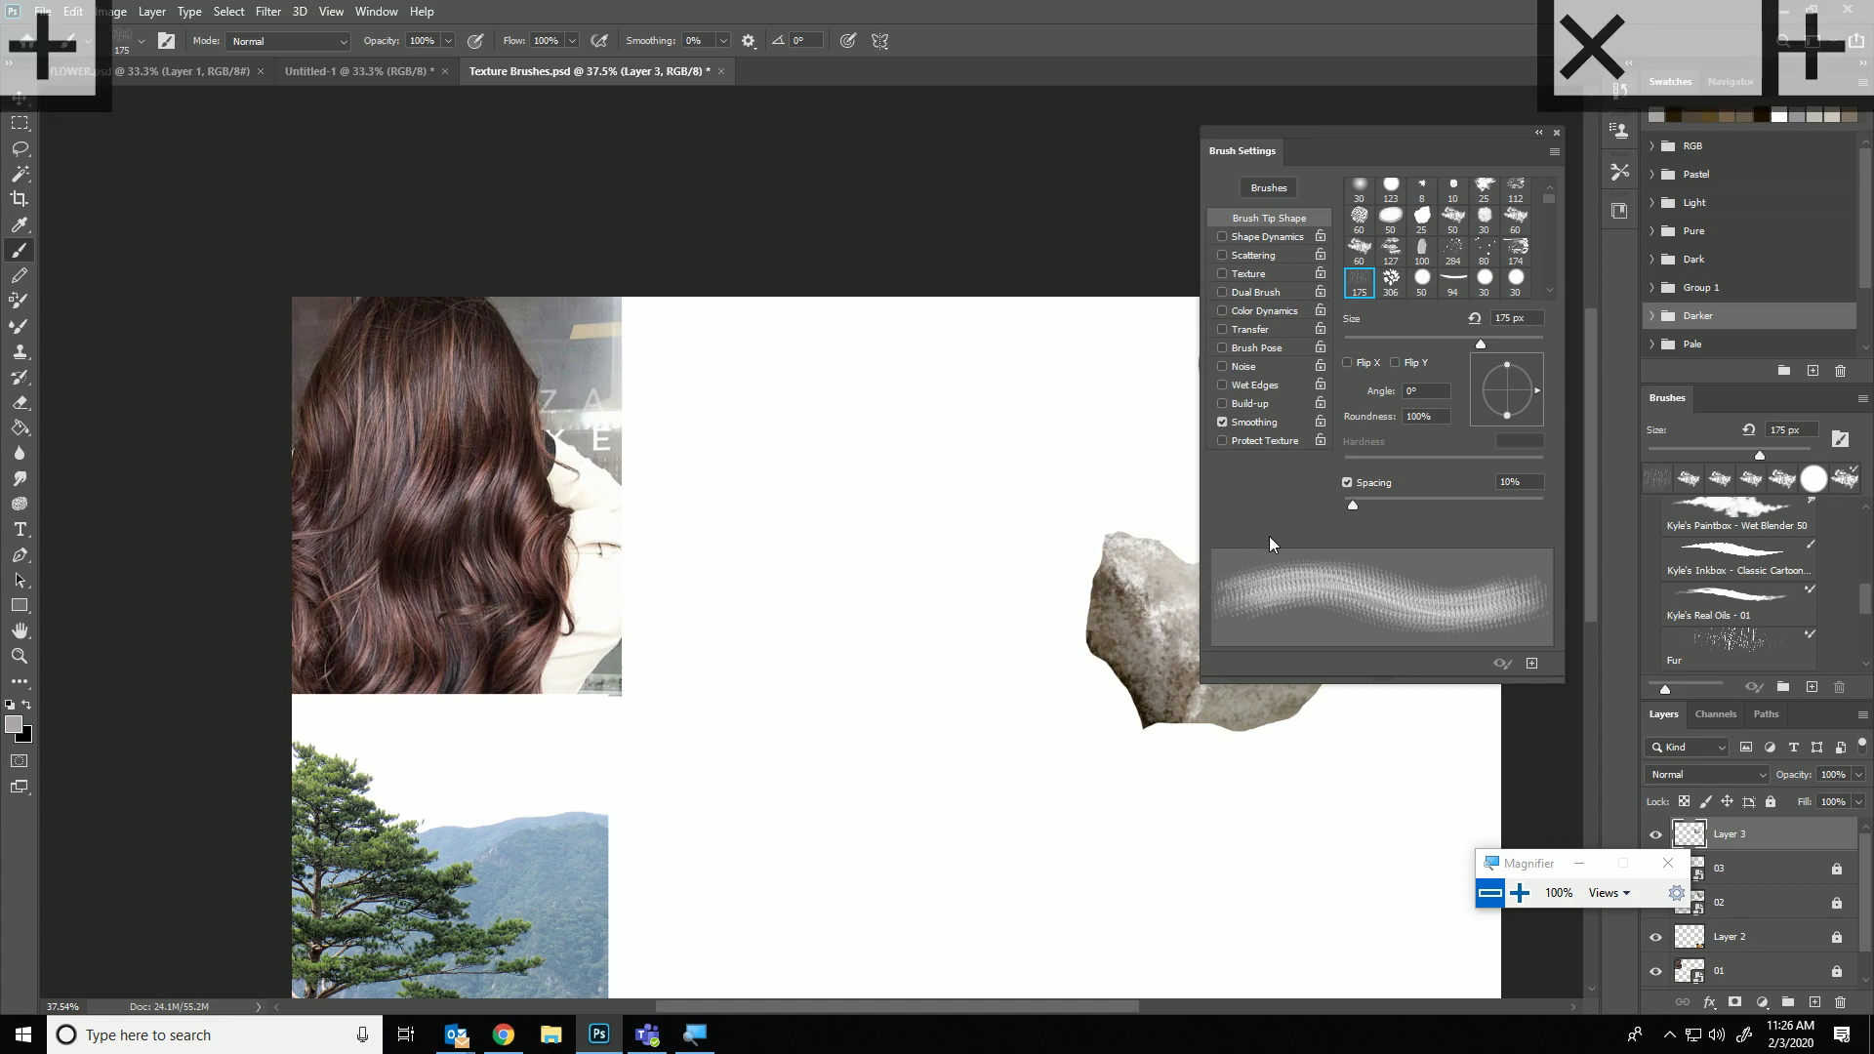
left_click_drag(1354, 499, 1320, 488)
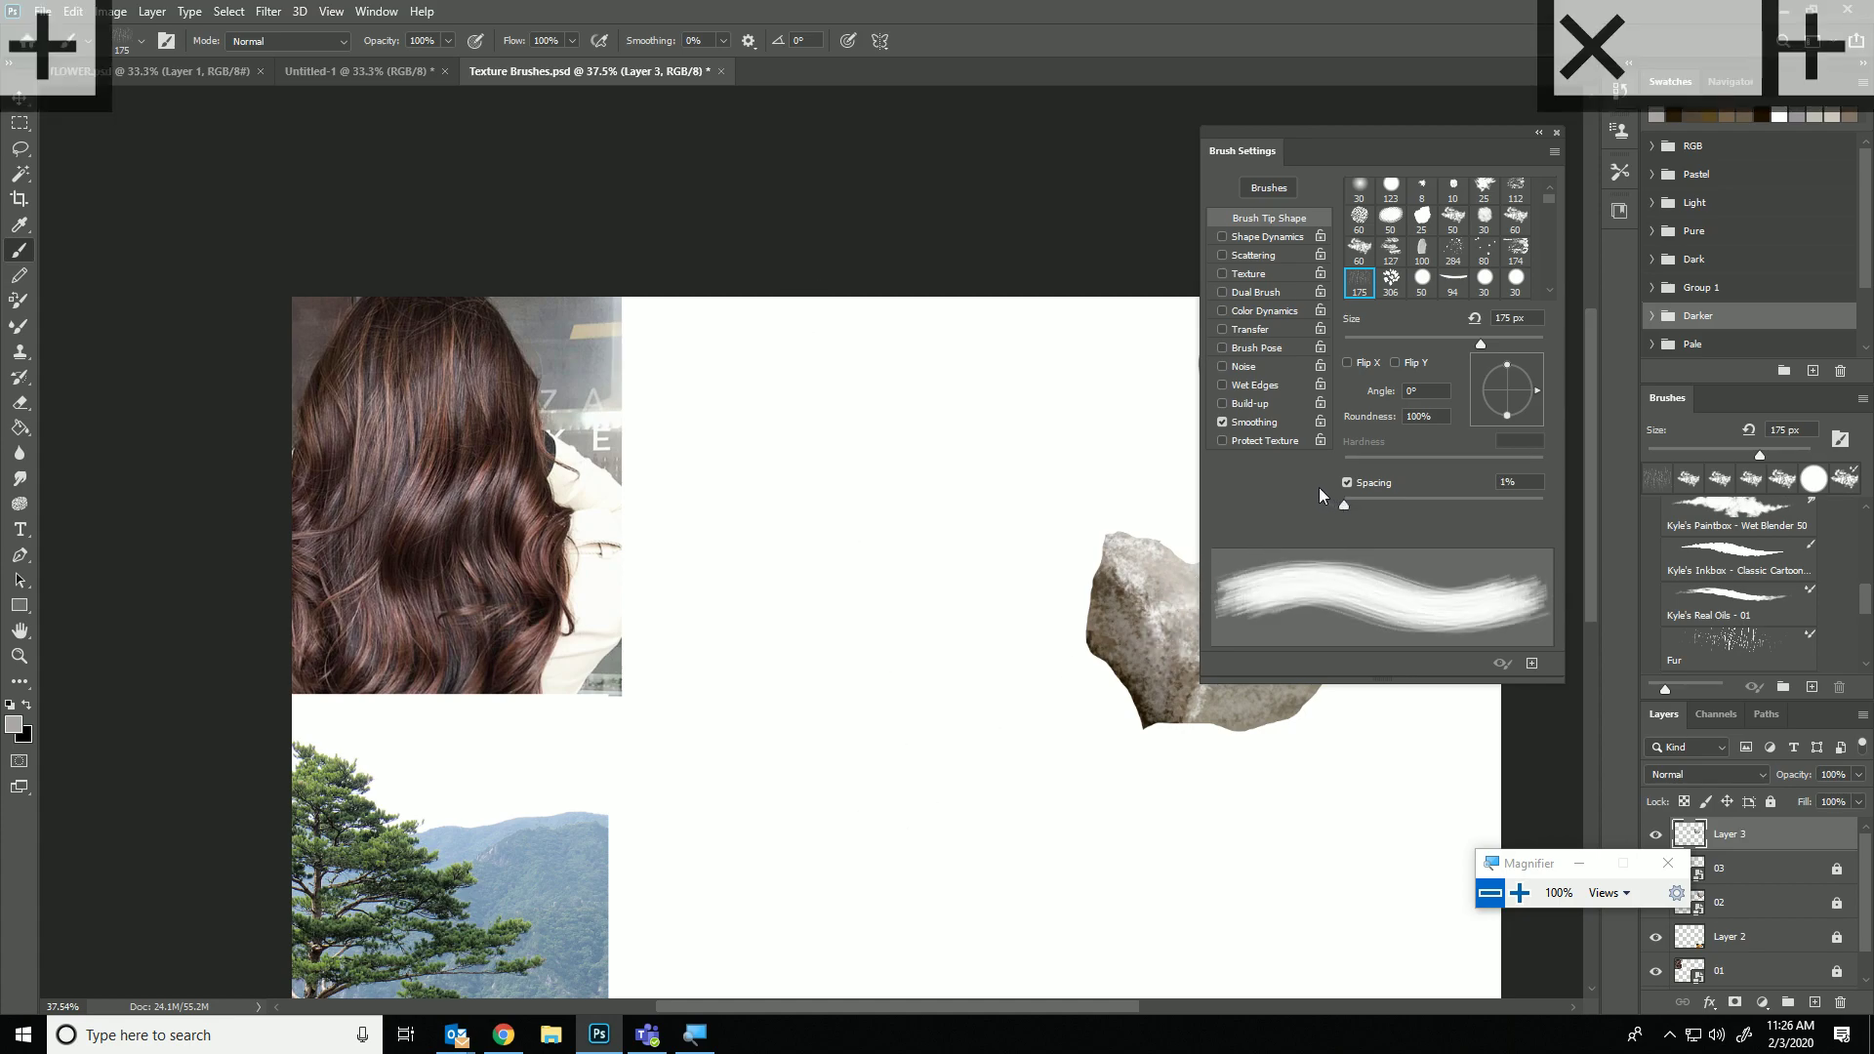
mouse_move(833, 310)
left_mouse_down()
mouse_move(844, 376)
mouse_move(780, 917)
left_mouse_up()
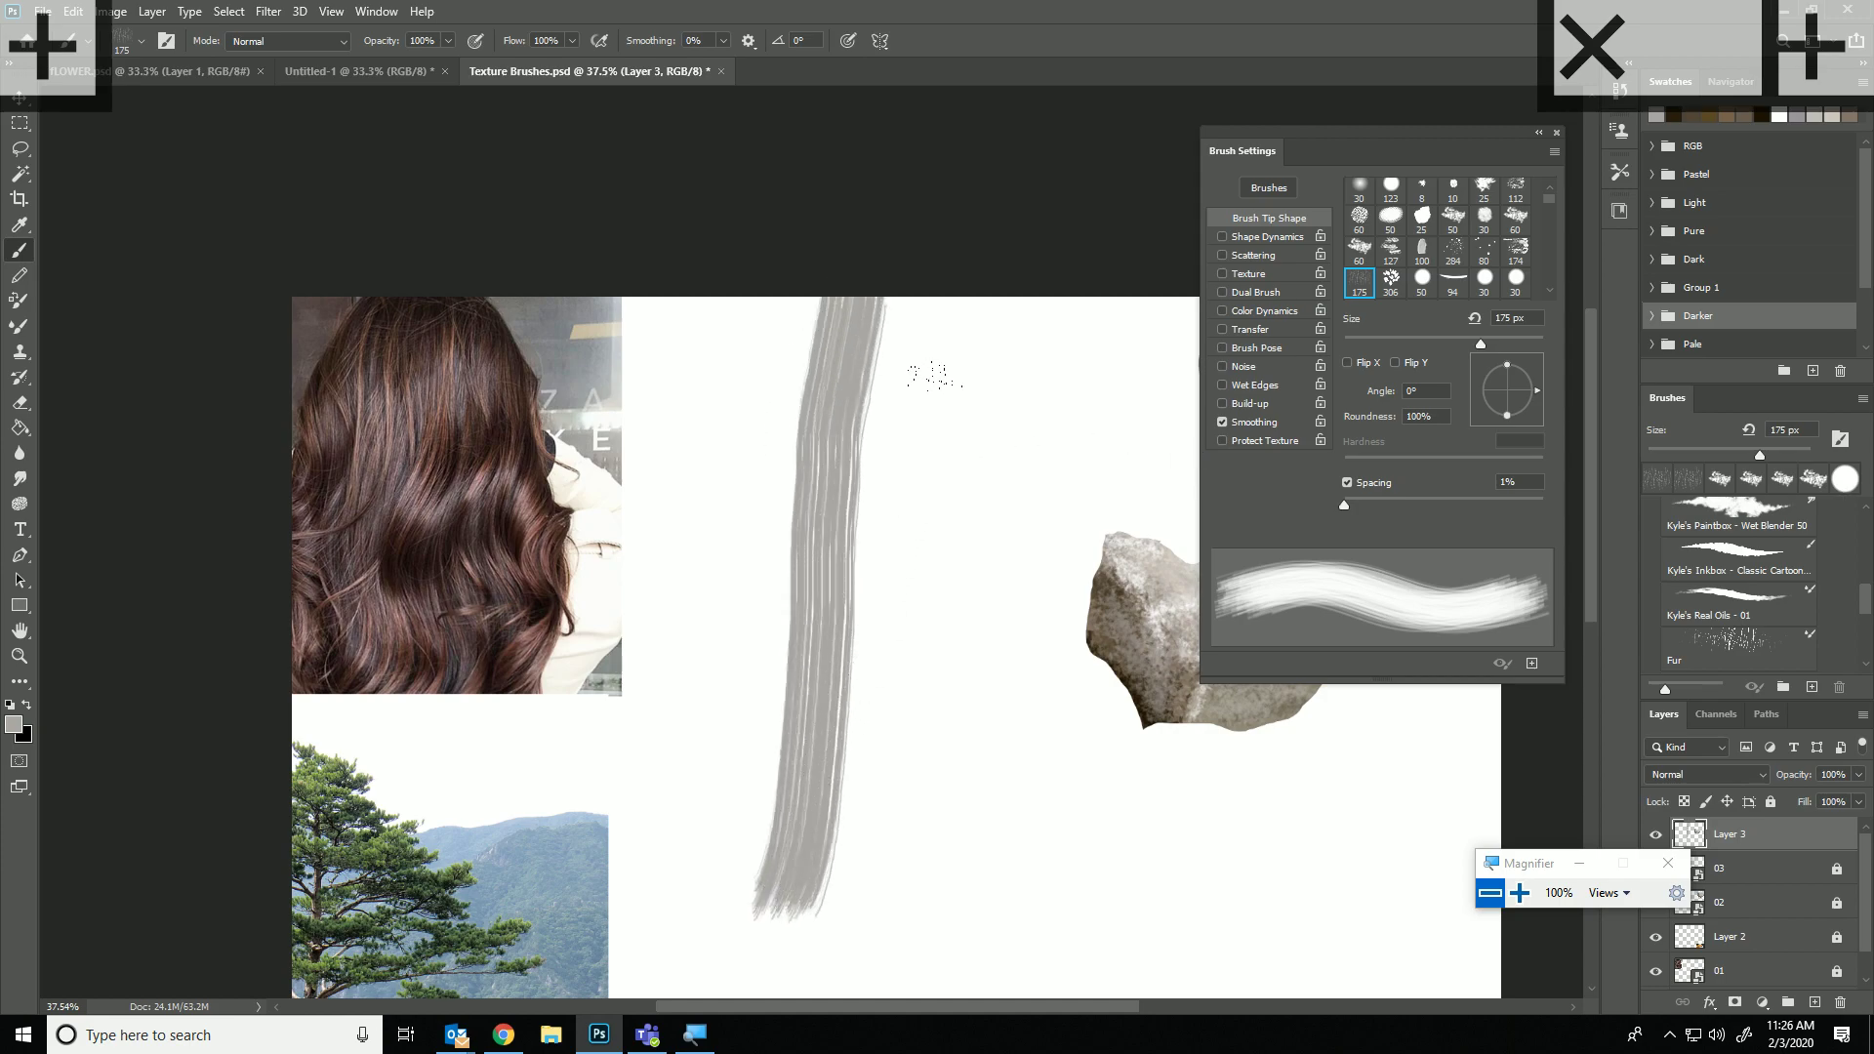
key("ctrl+z")
Enlarge the bristle brush to 385 px, try a vertical stroke beside the hair photo and undo it.
right_click(945, 376)
left_click_drag(1112, 408, 1140, 406)
left_click(890, 380)
mouse_move(858, 273)
left_mouse_down()
mouse_move(843, 580)
mouse_move(847, 966)
mouse_move(881, 401)
mouse_move(880, 515)
mouse_move(915, 585)
mouse_move(961, 864)
left_mouse_up()
key("ctrl+z")
key("ctrl+z")
Try the bristle tip at a 102° angle with one vertical and one horizontal test stroke, undoing both.
left_click_drag(1515, 371, 1501, 372)
mouse_move(858, 313)
left_mouse_down()
mouse_move(875, 464)
mouse_move(833, 635)
mouse_move(923, 902)
left_mouse_up()
key("ctrl+z")
mouse_move(727, 771)
left_mouse_down()
mouse_move(946, 624)
mouse_move(1171, 722)
left_mouse_up()
key("ctrl+z")
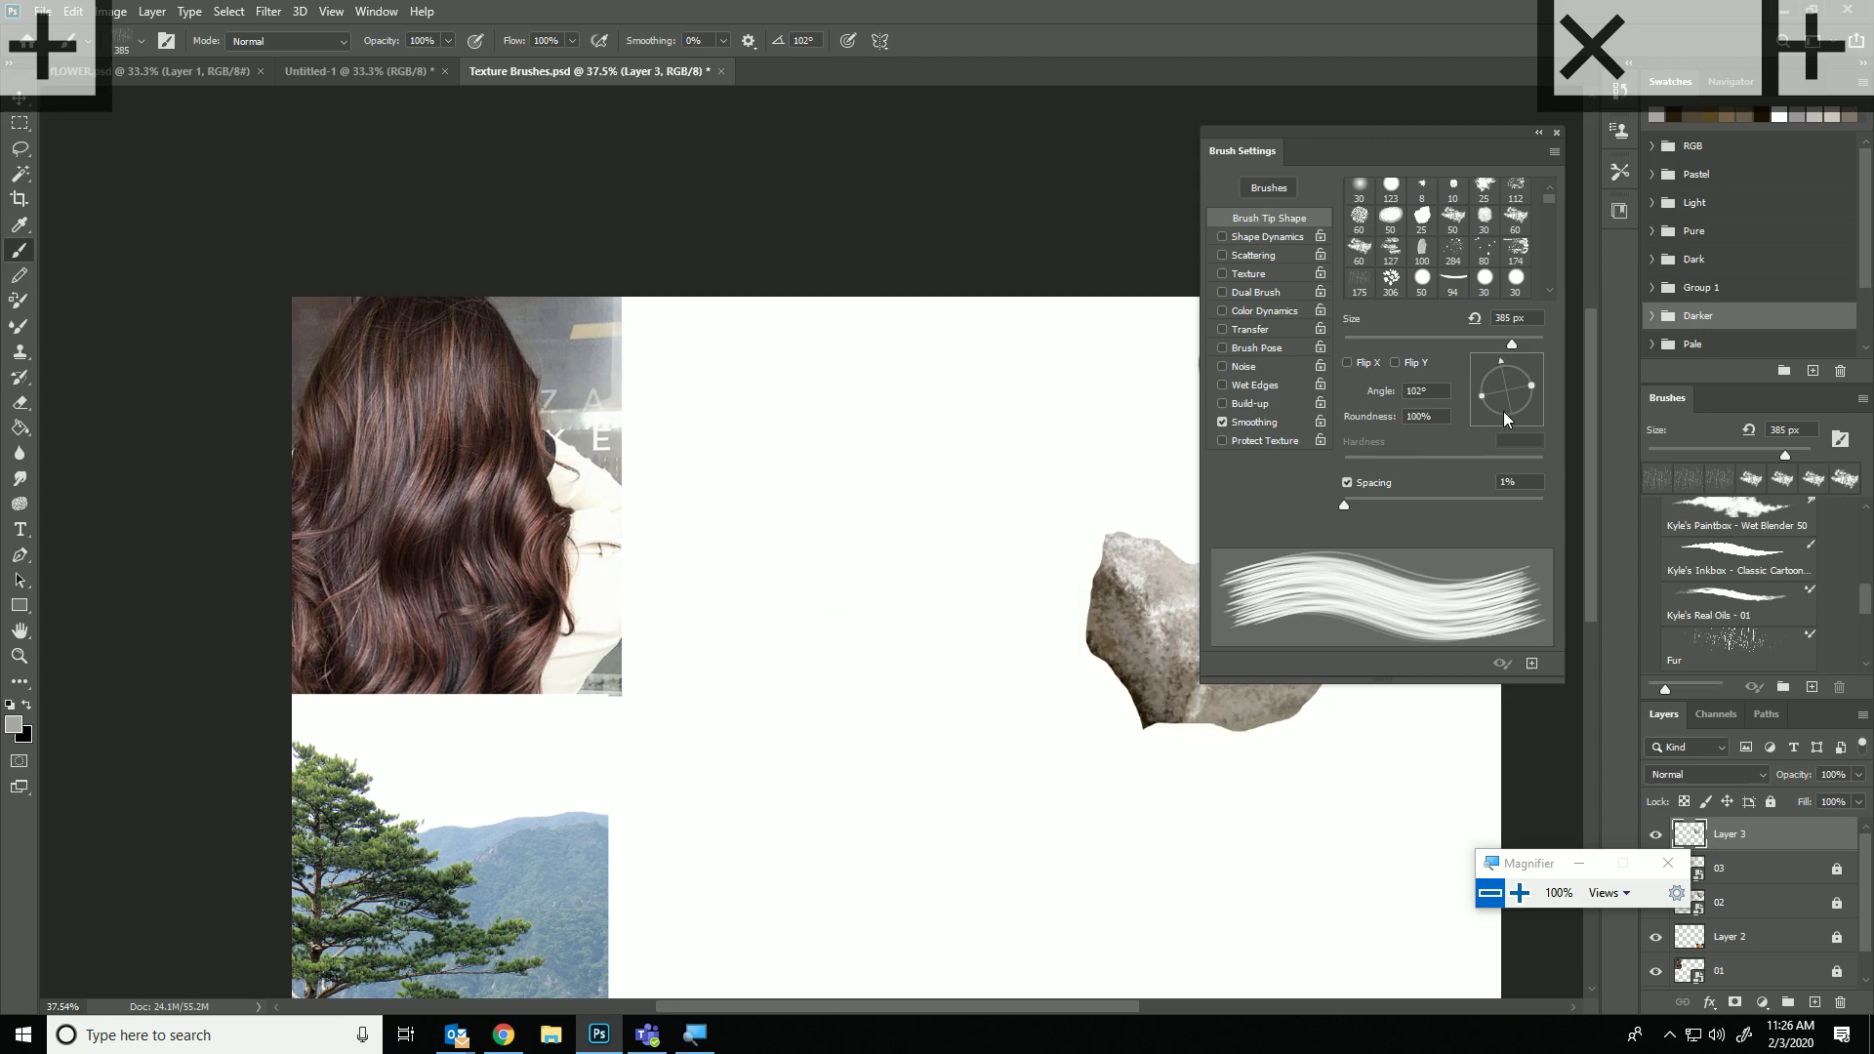
Set the bristle tip's angle to 90°.
mouse_move(1500, 374)
left_mouse_down()
mouse_move(1537, 367)
mouse_move(1560, 396)
left_mouse_up()
left_click(1376, 393)
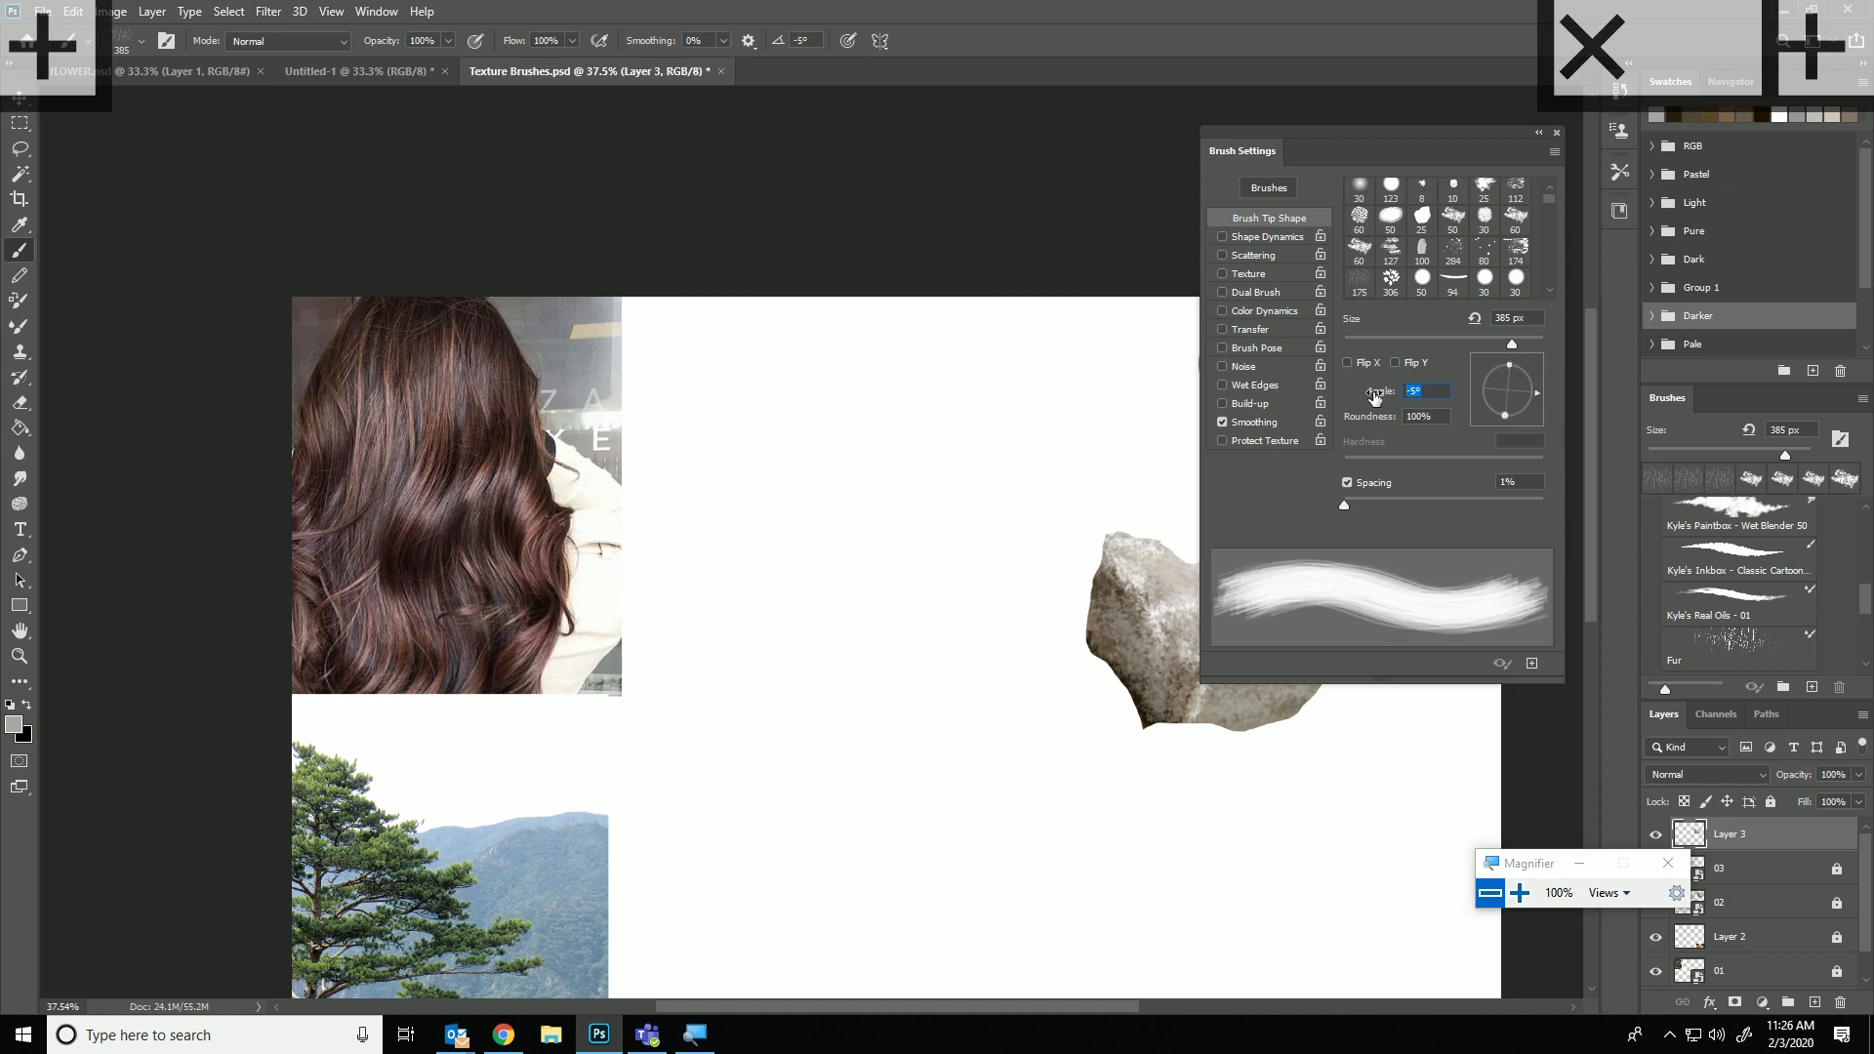
type("90")
key("Tab")
Try freehand and straight horizontal strokes with the rotated tip beside the hair photo, undoing each one.
mouse_move(851, 404)
left_mouse_down()
mouse_move(869, 363)
mouse_move(703, 488)
mouse_move(1074, 429)
mouse_move(1074, 449)
left_mouse_up()
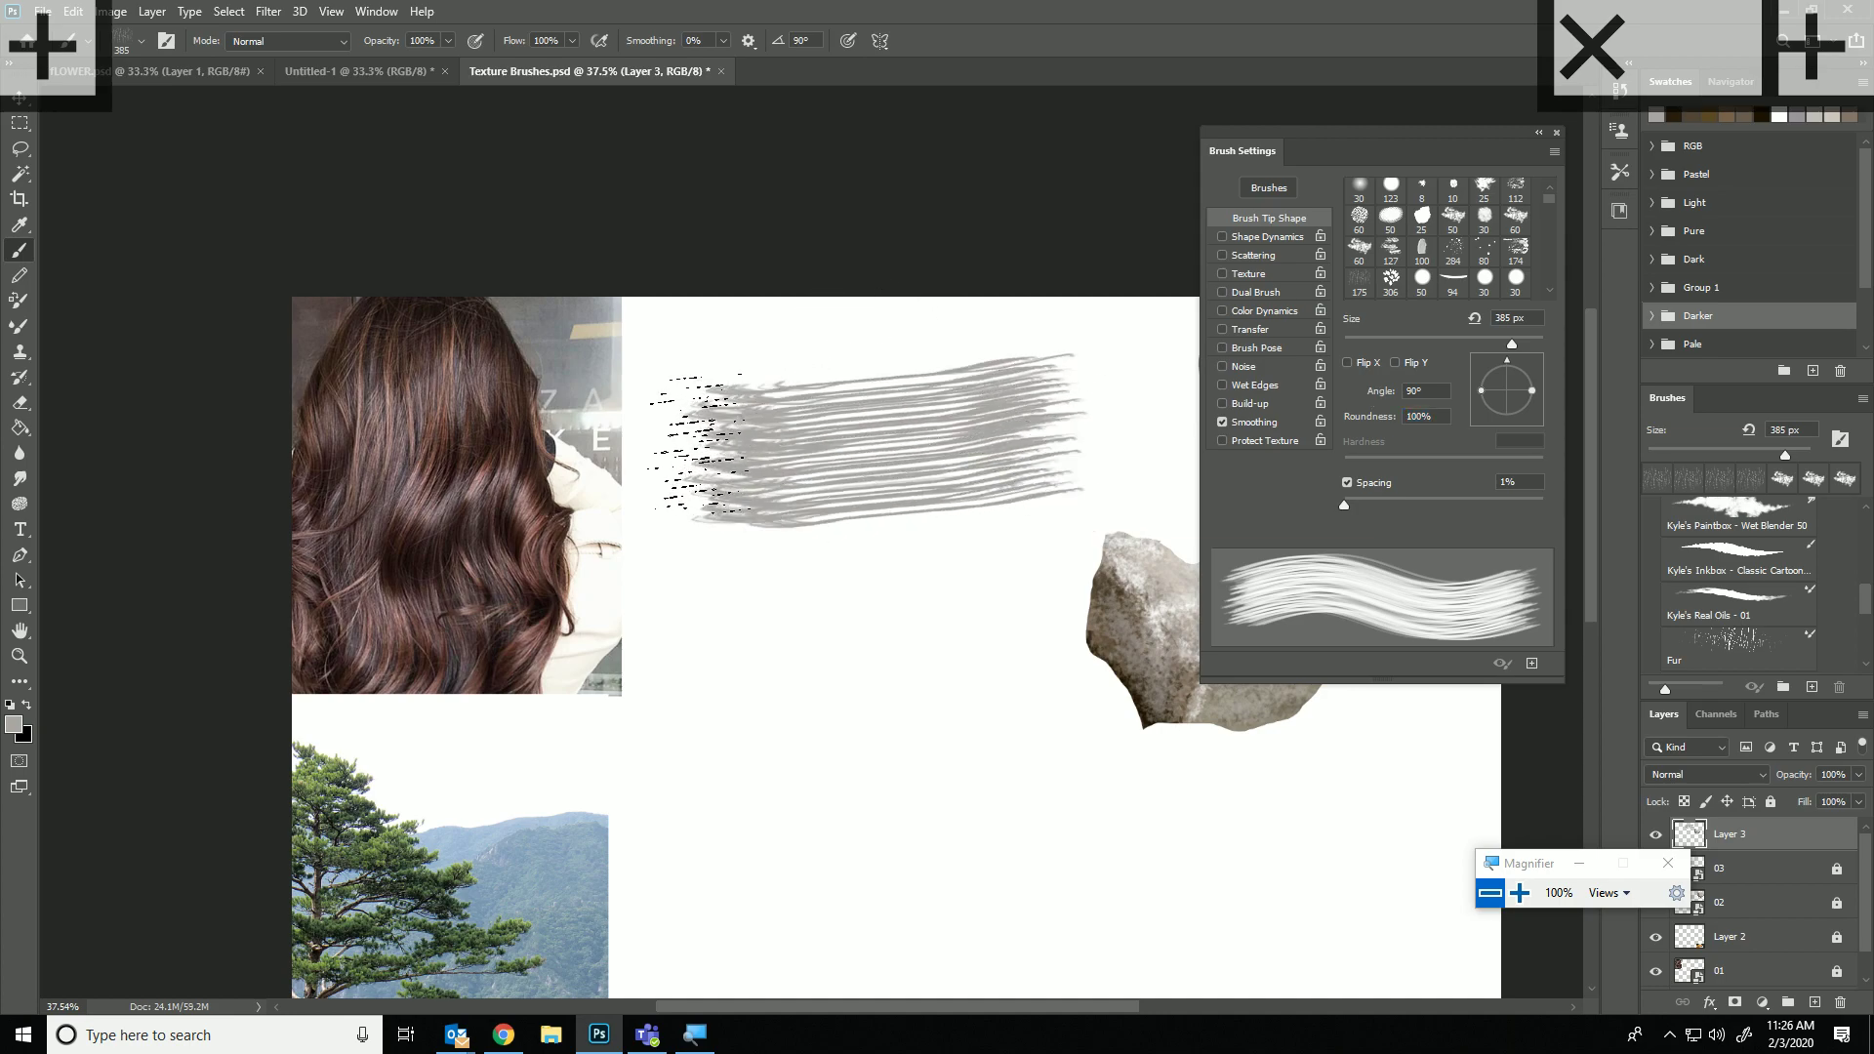
key("ctrl+z")
left_click_drag(704, 447, 933, 449)
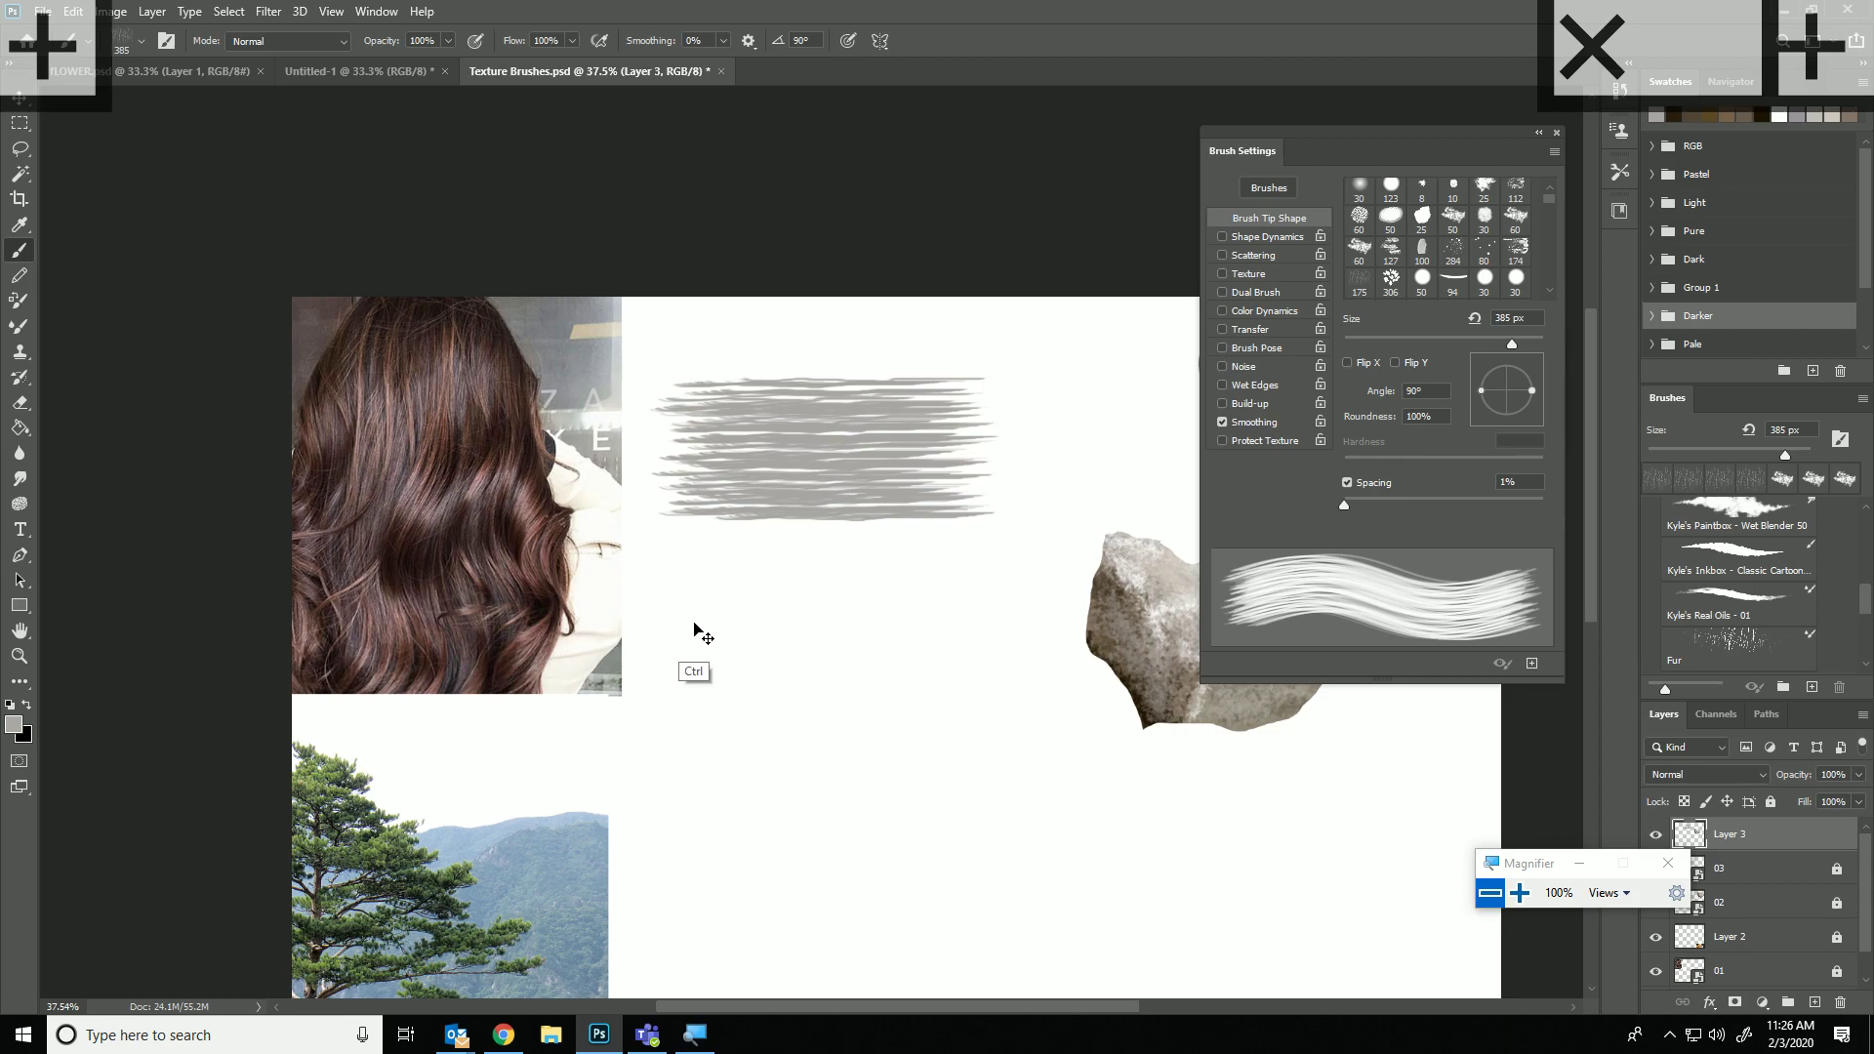
key("ctrl+z")
left_click(700, 643)
left_click(1007, 646, "shift")
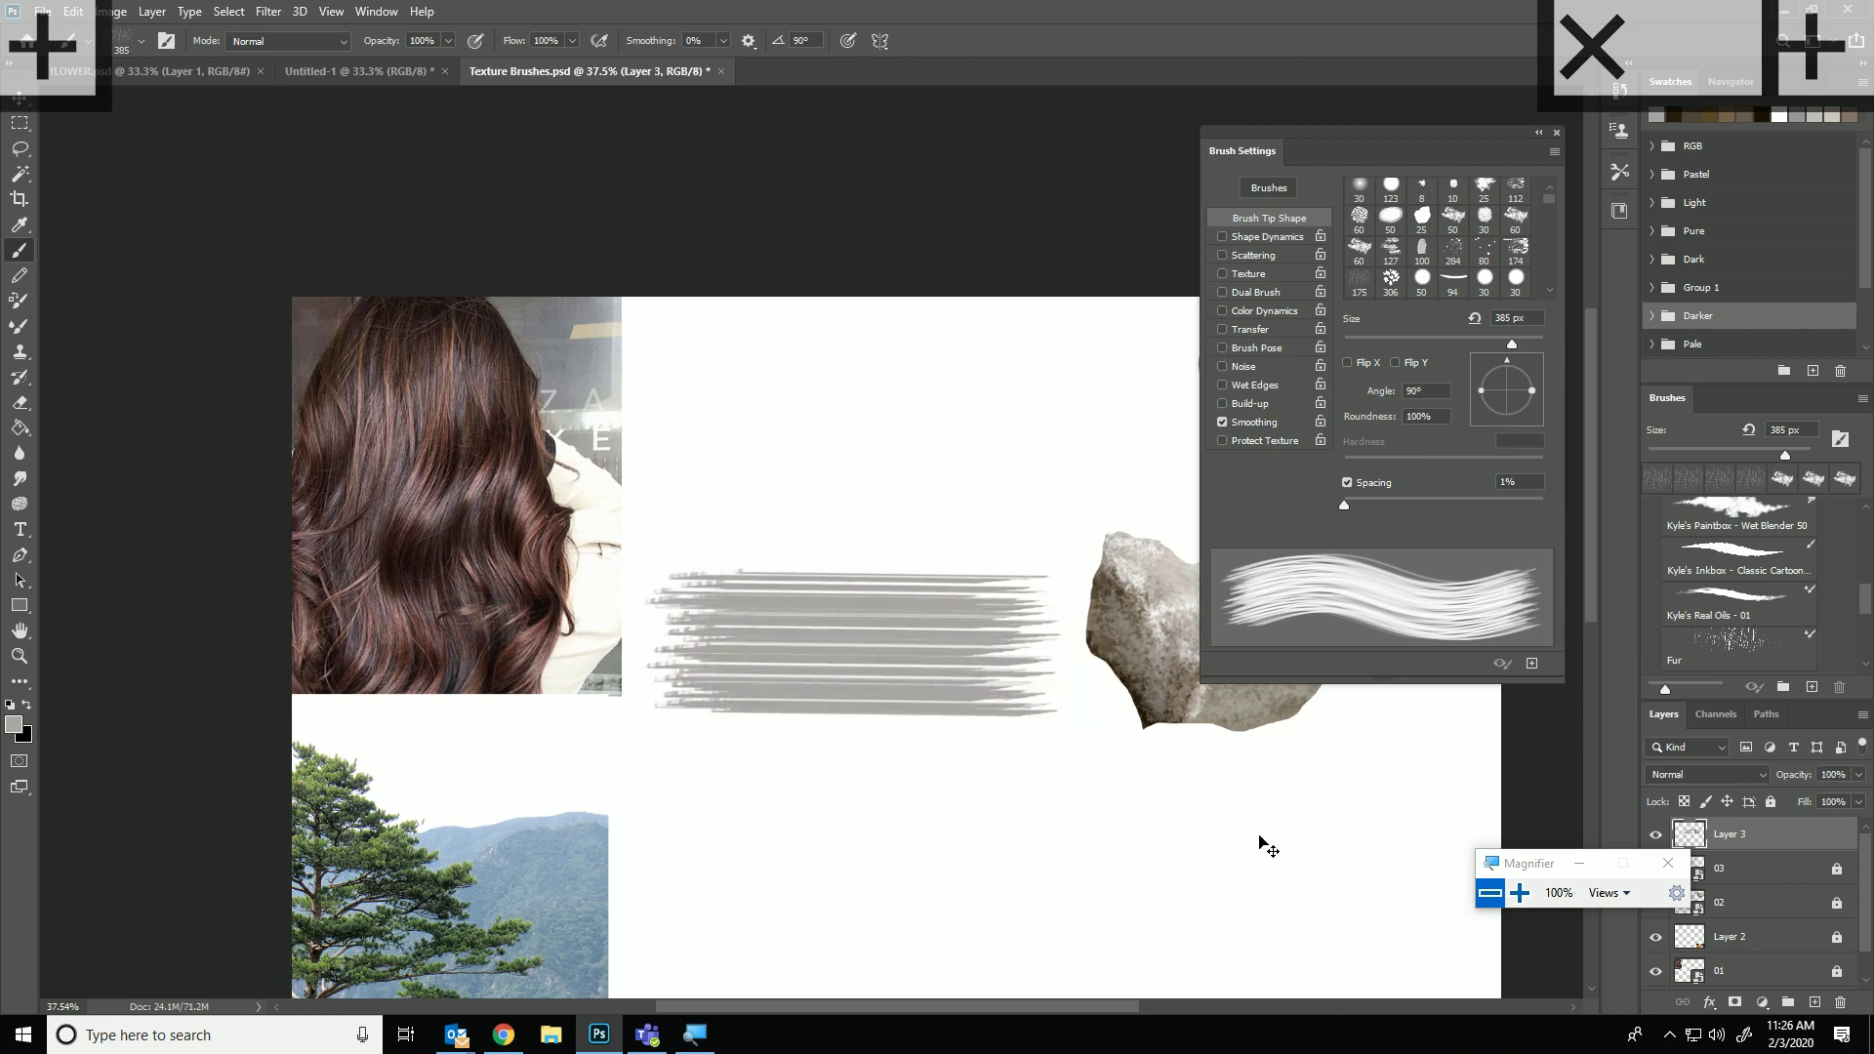
key("ctrl+z")
key("ctrl+z")
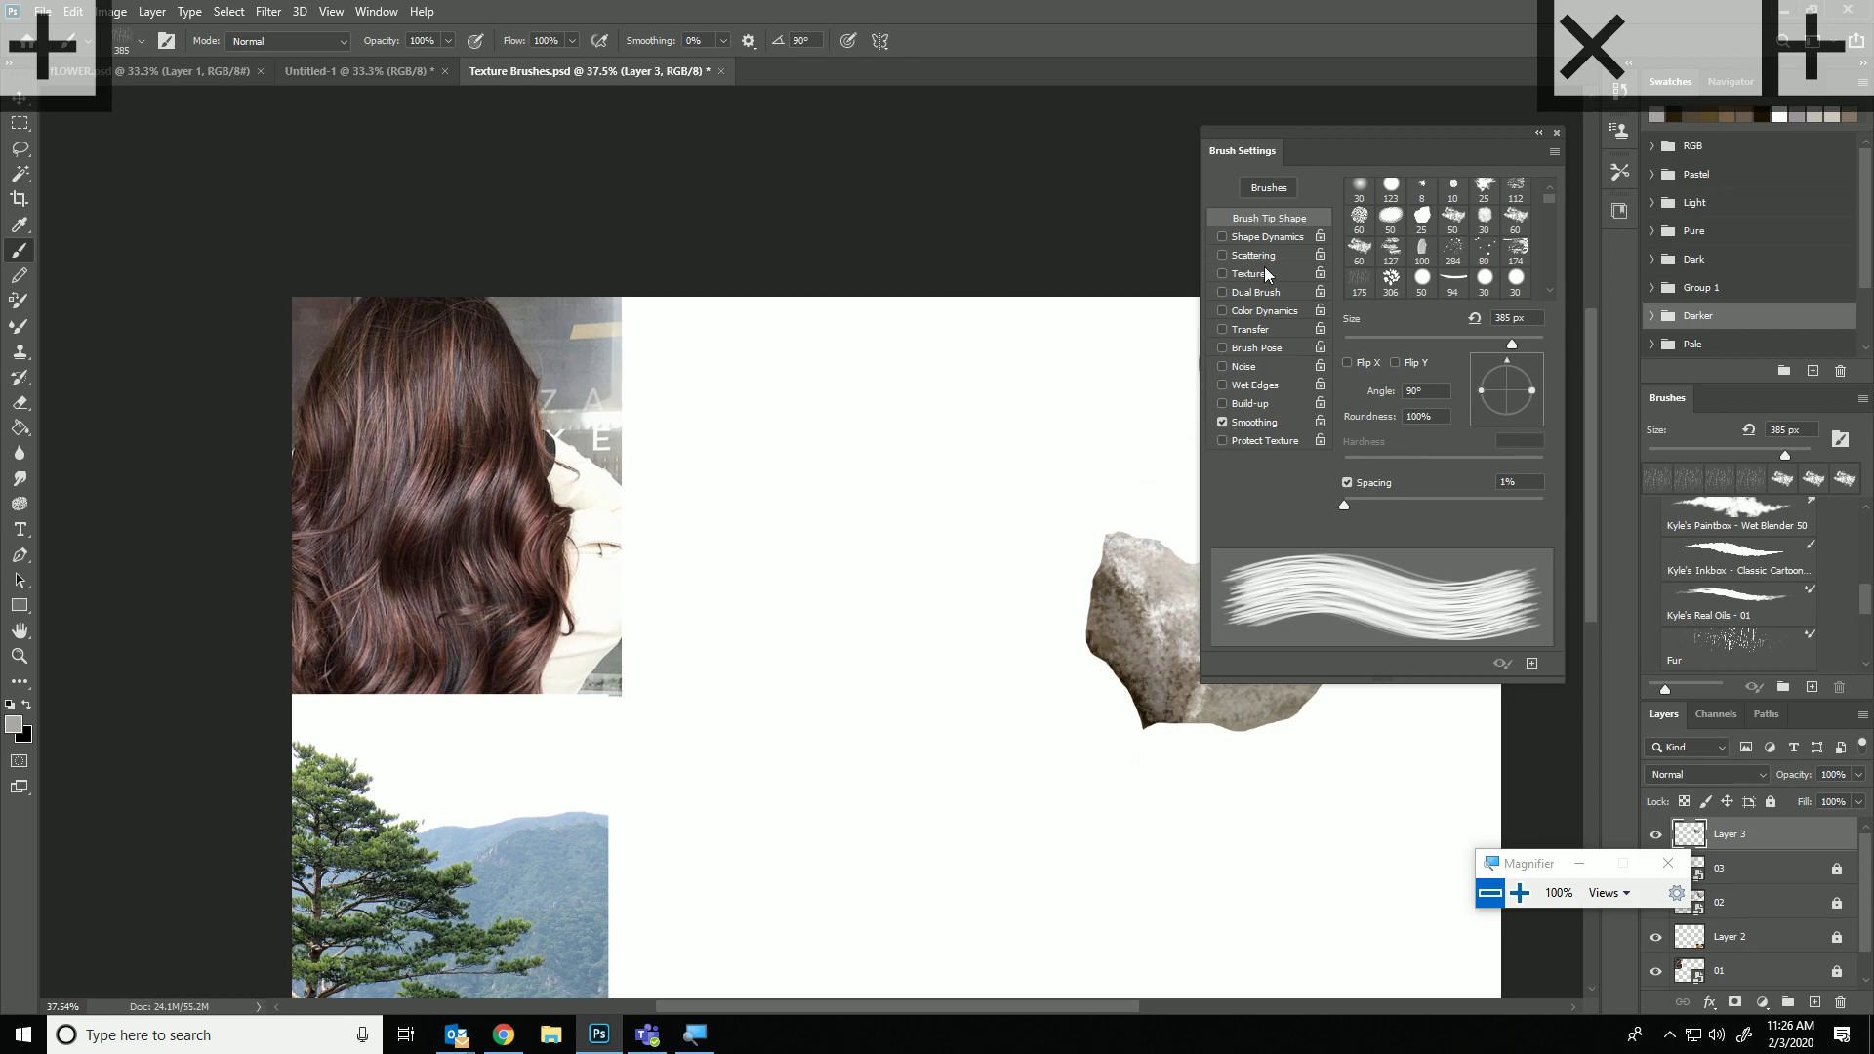
Enable Shape Dynamics with Angle Jitter controlled by Direction and Size Jitter controlled by Pen Pressure, undoing the curved test stroke.
left_click(1257, 236)
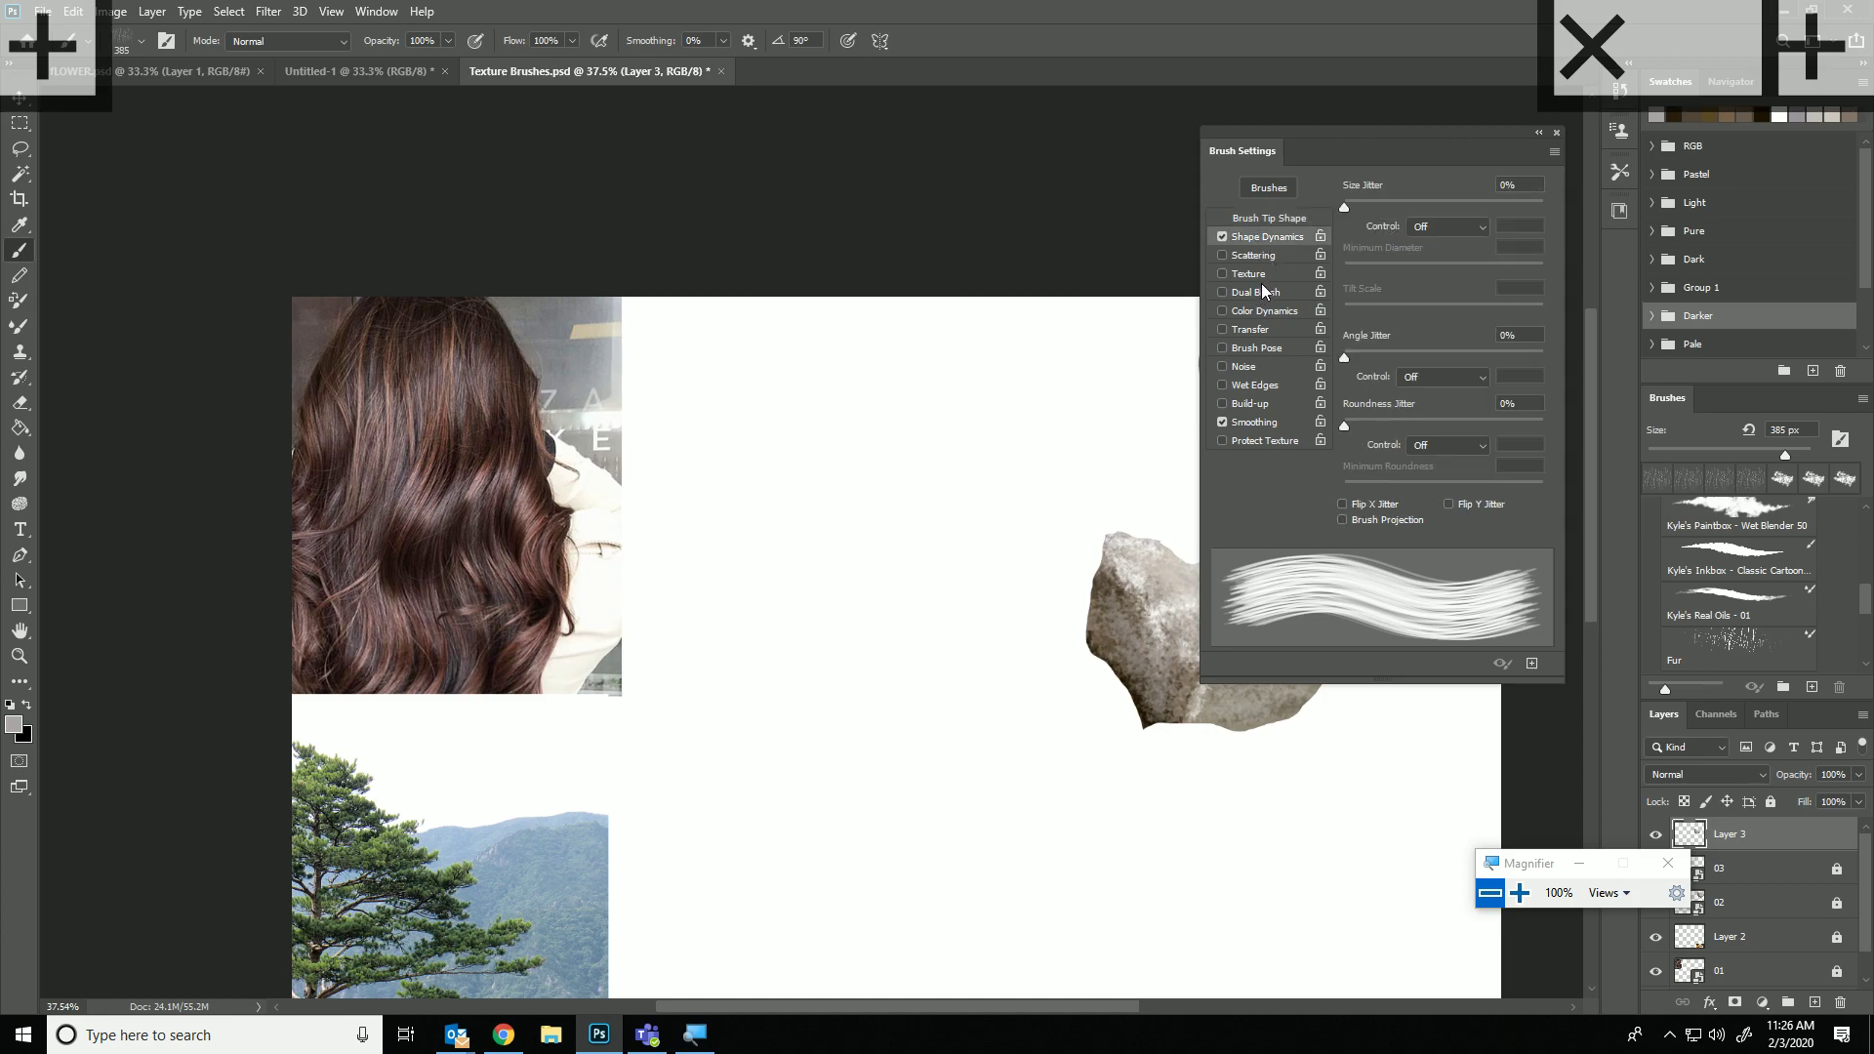
left_click(1435, 377)
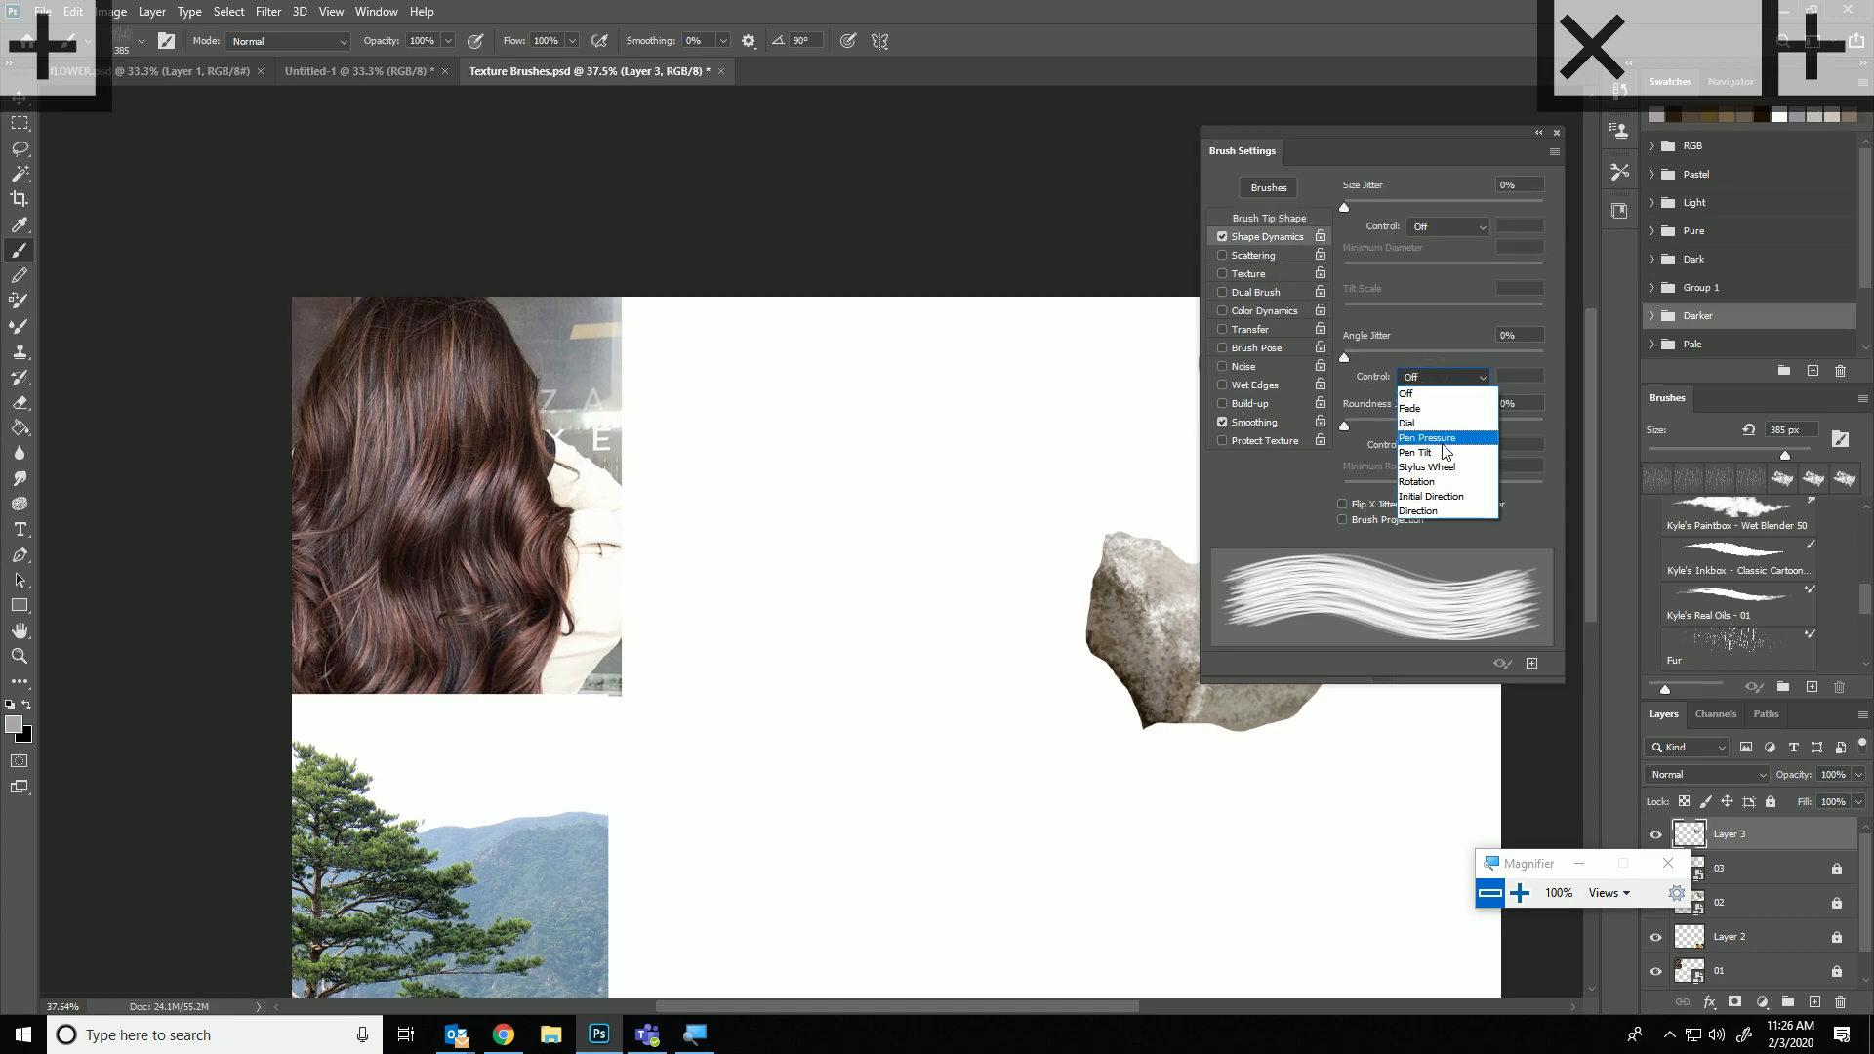
left_click(1441, 517)
mouse_move(697, 444)
left_mouse_down()
mouse_move(801, 379)
mouse_move(901, 376)
mouse_move(970, 424)
mouse_move(956, 508)
mouse_move(837, 657)
mouse_move(820, 746)
mouse_move(885, 813)
mouse_move(1066, 857)
mouse_move(1327, 859)
left_mouse_up()
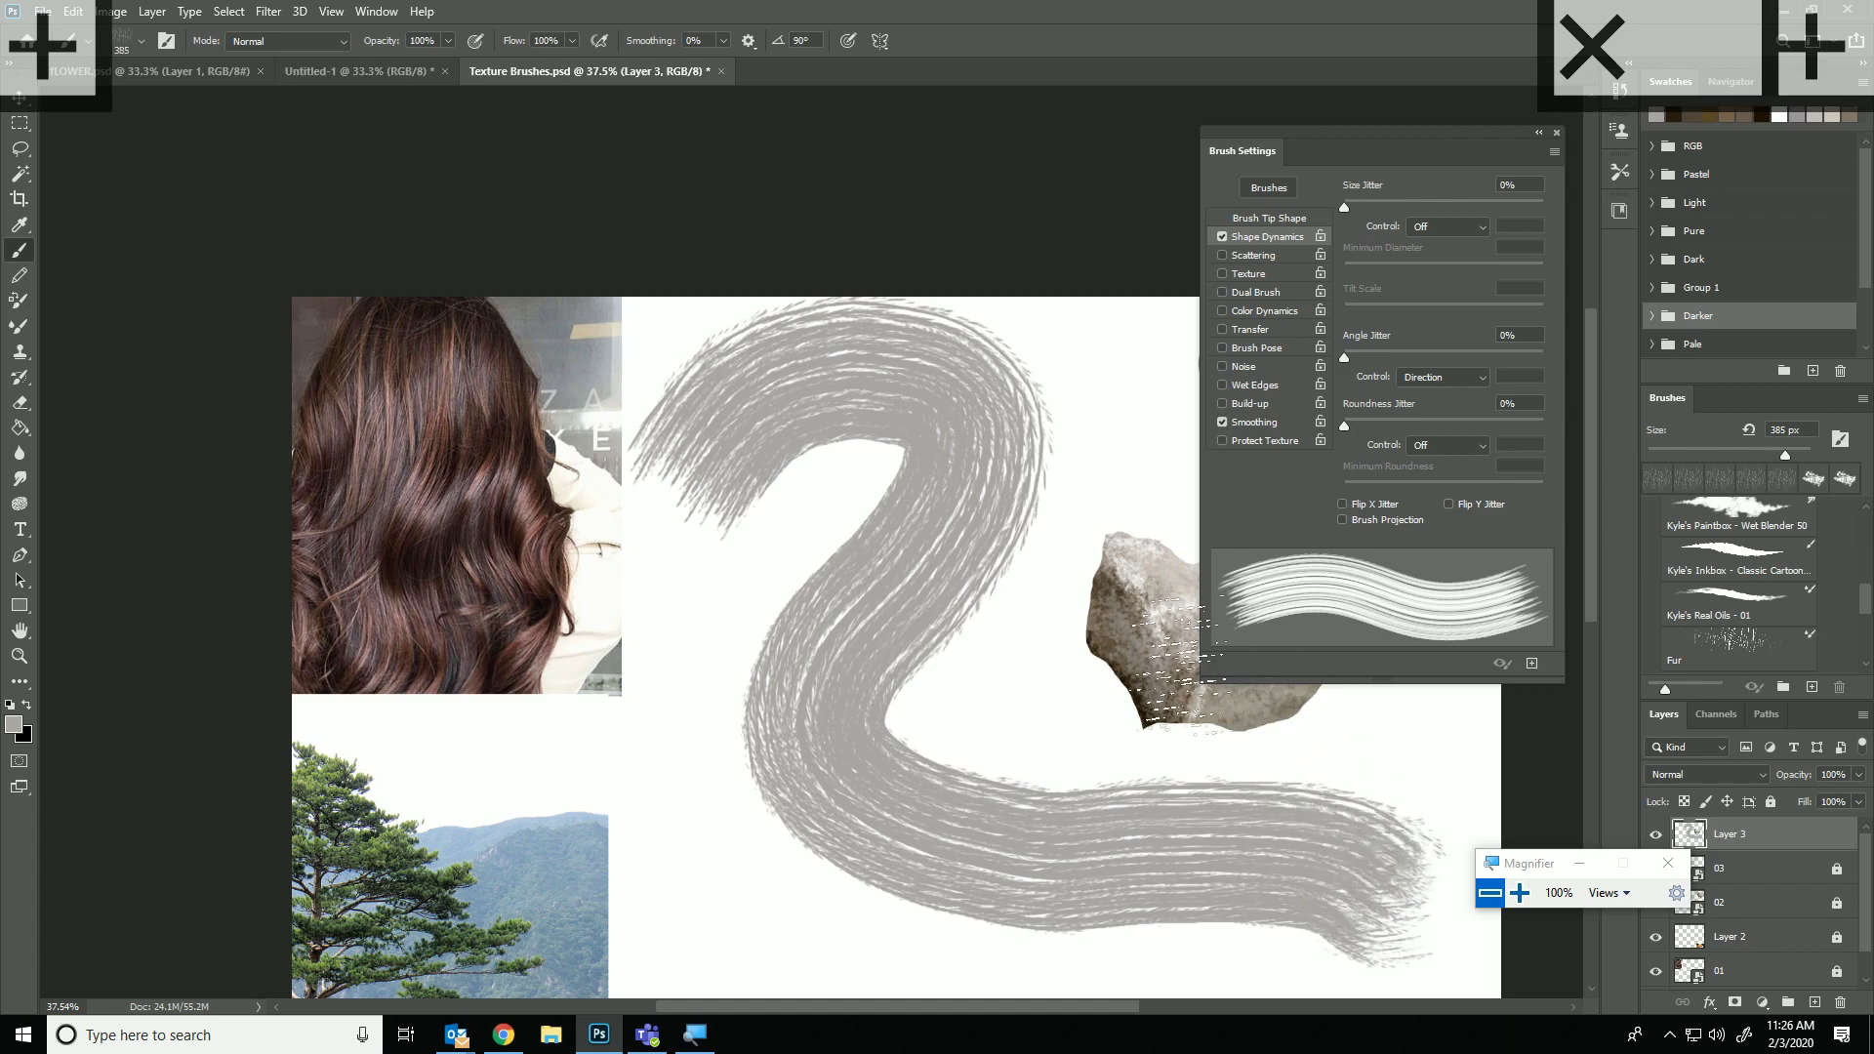
key("ctrl+z")
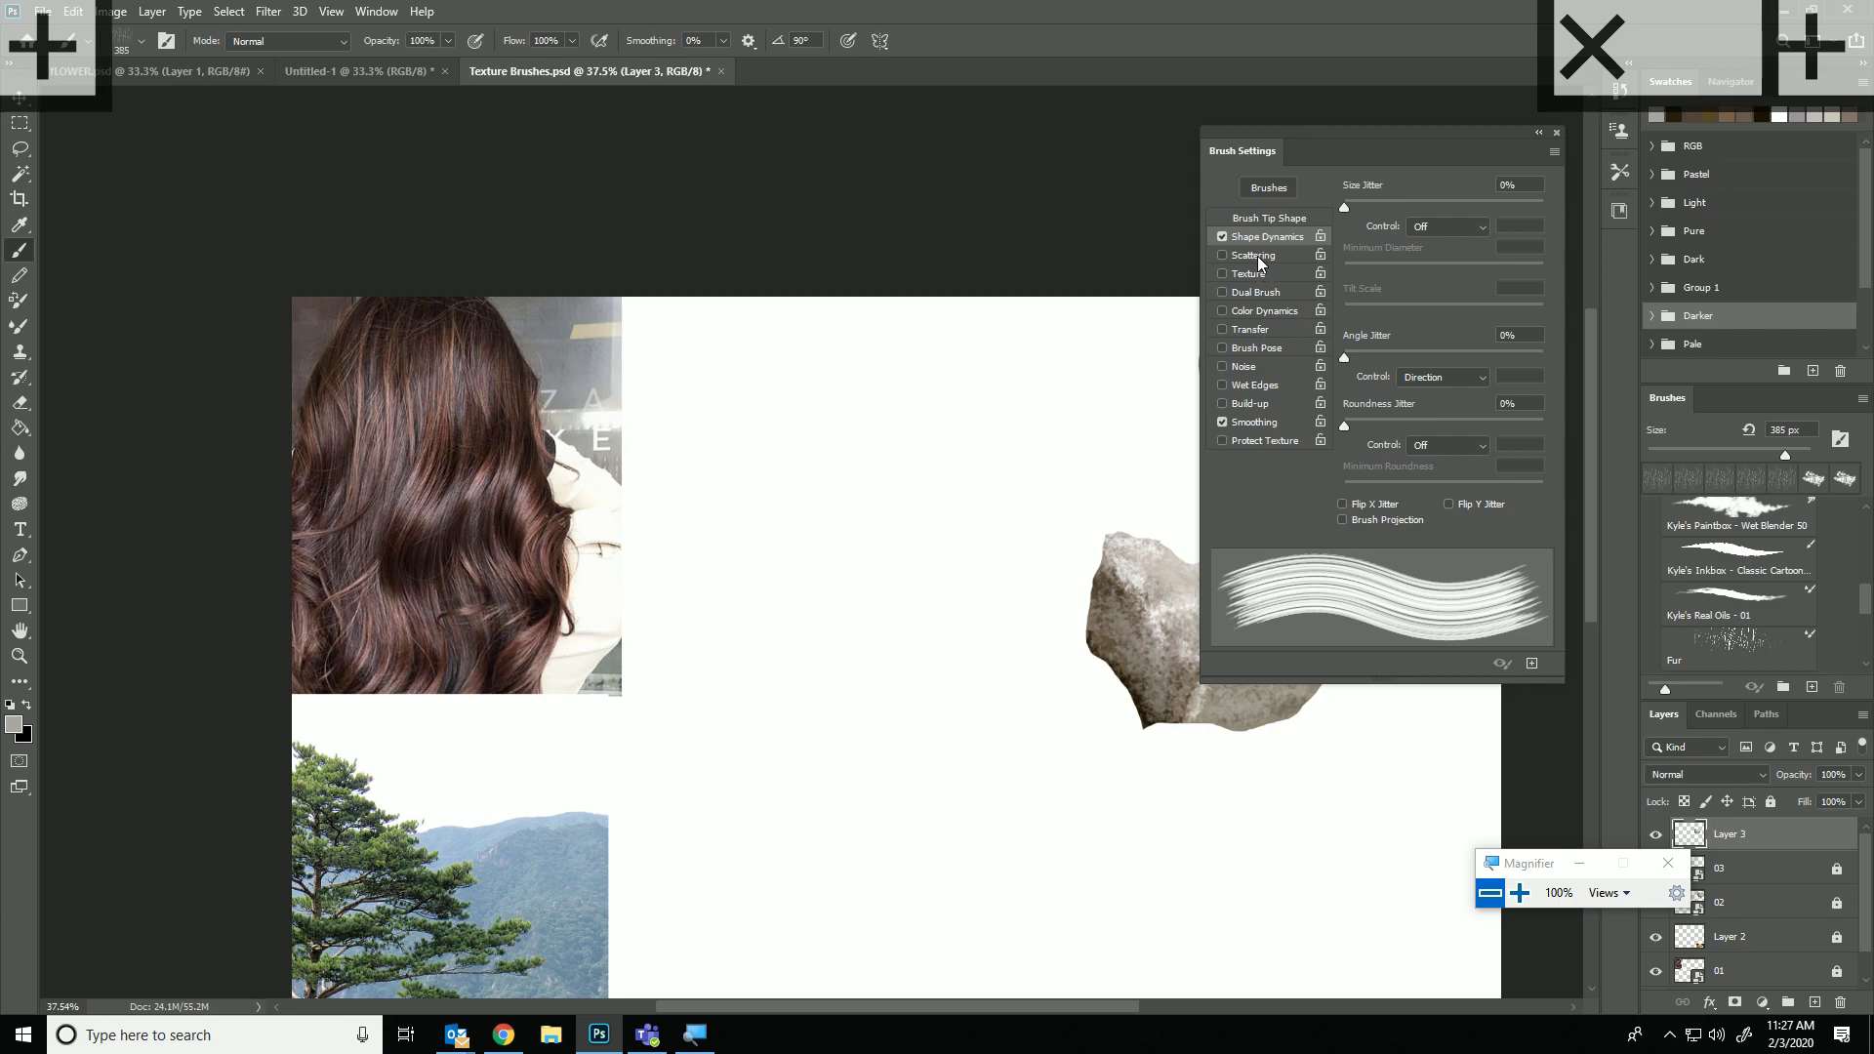
left_click(1425, 226)
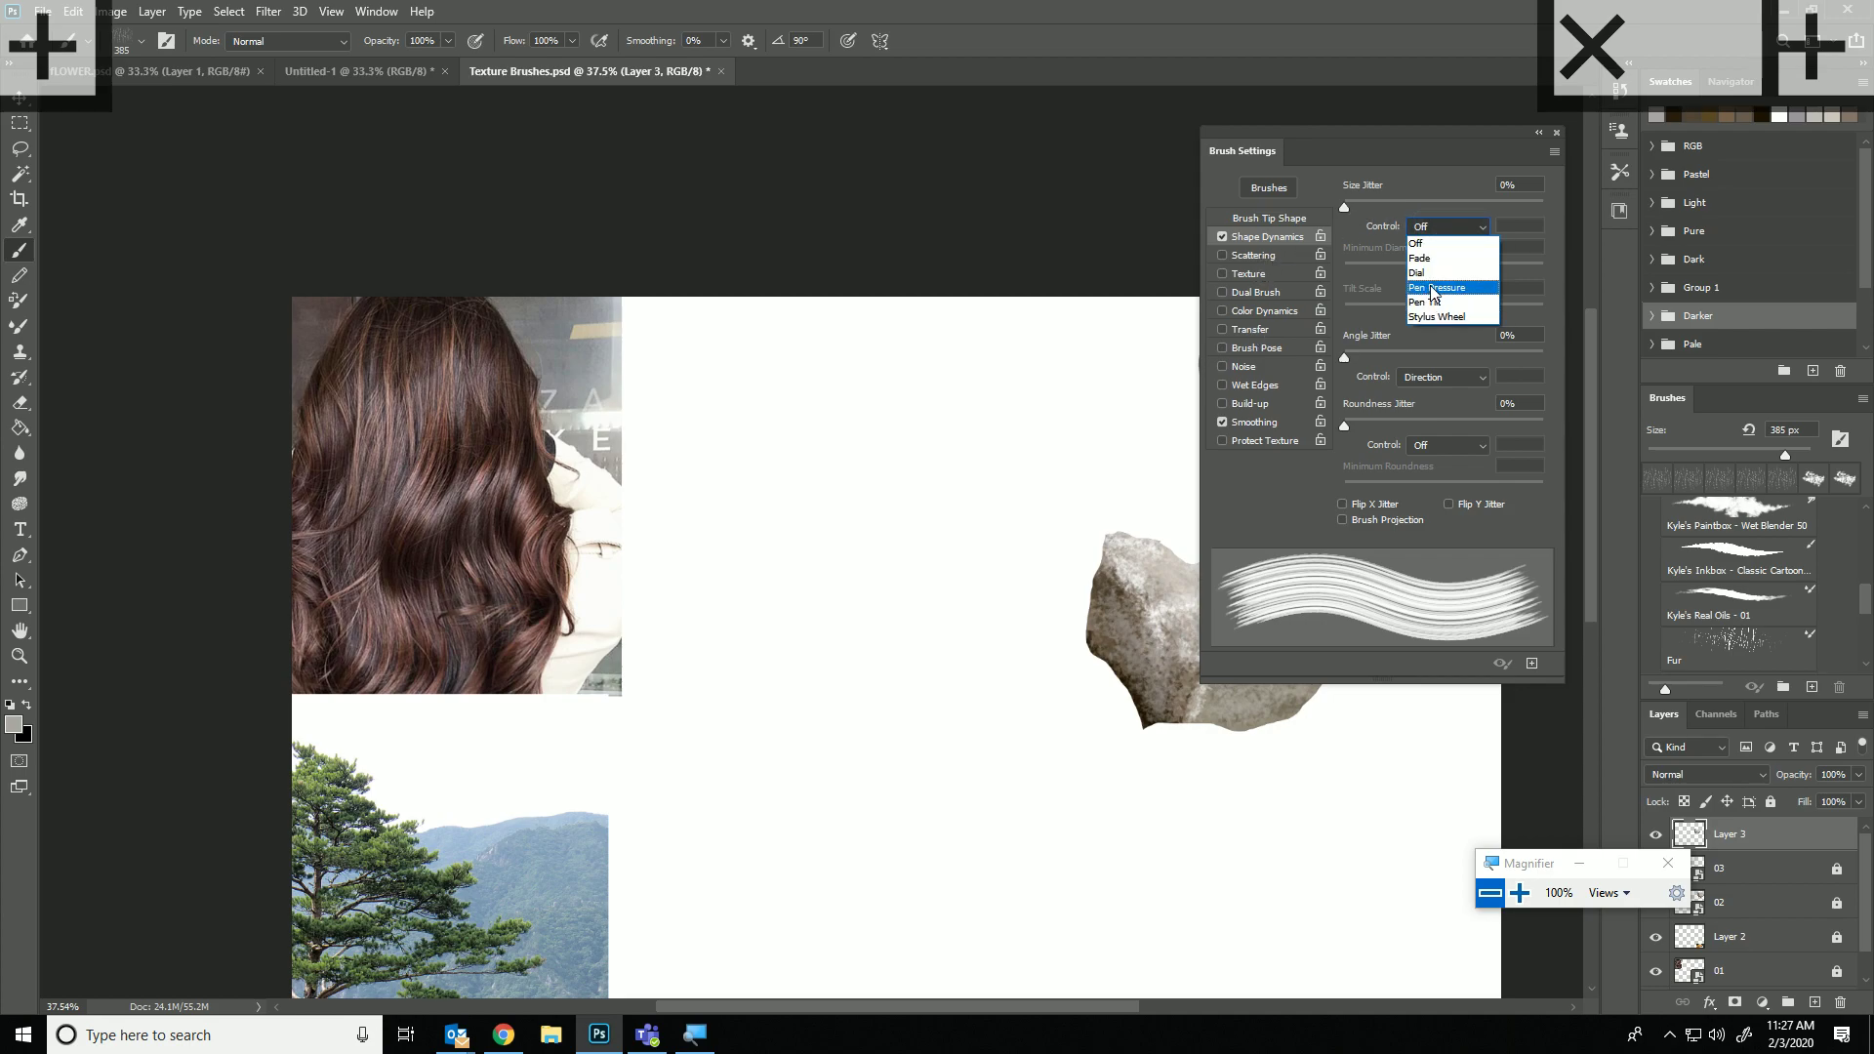
left_click(1428, 293)
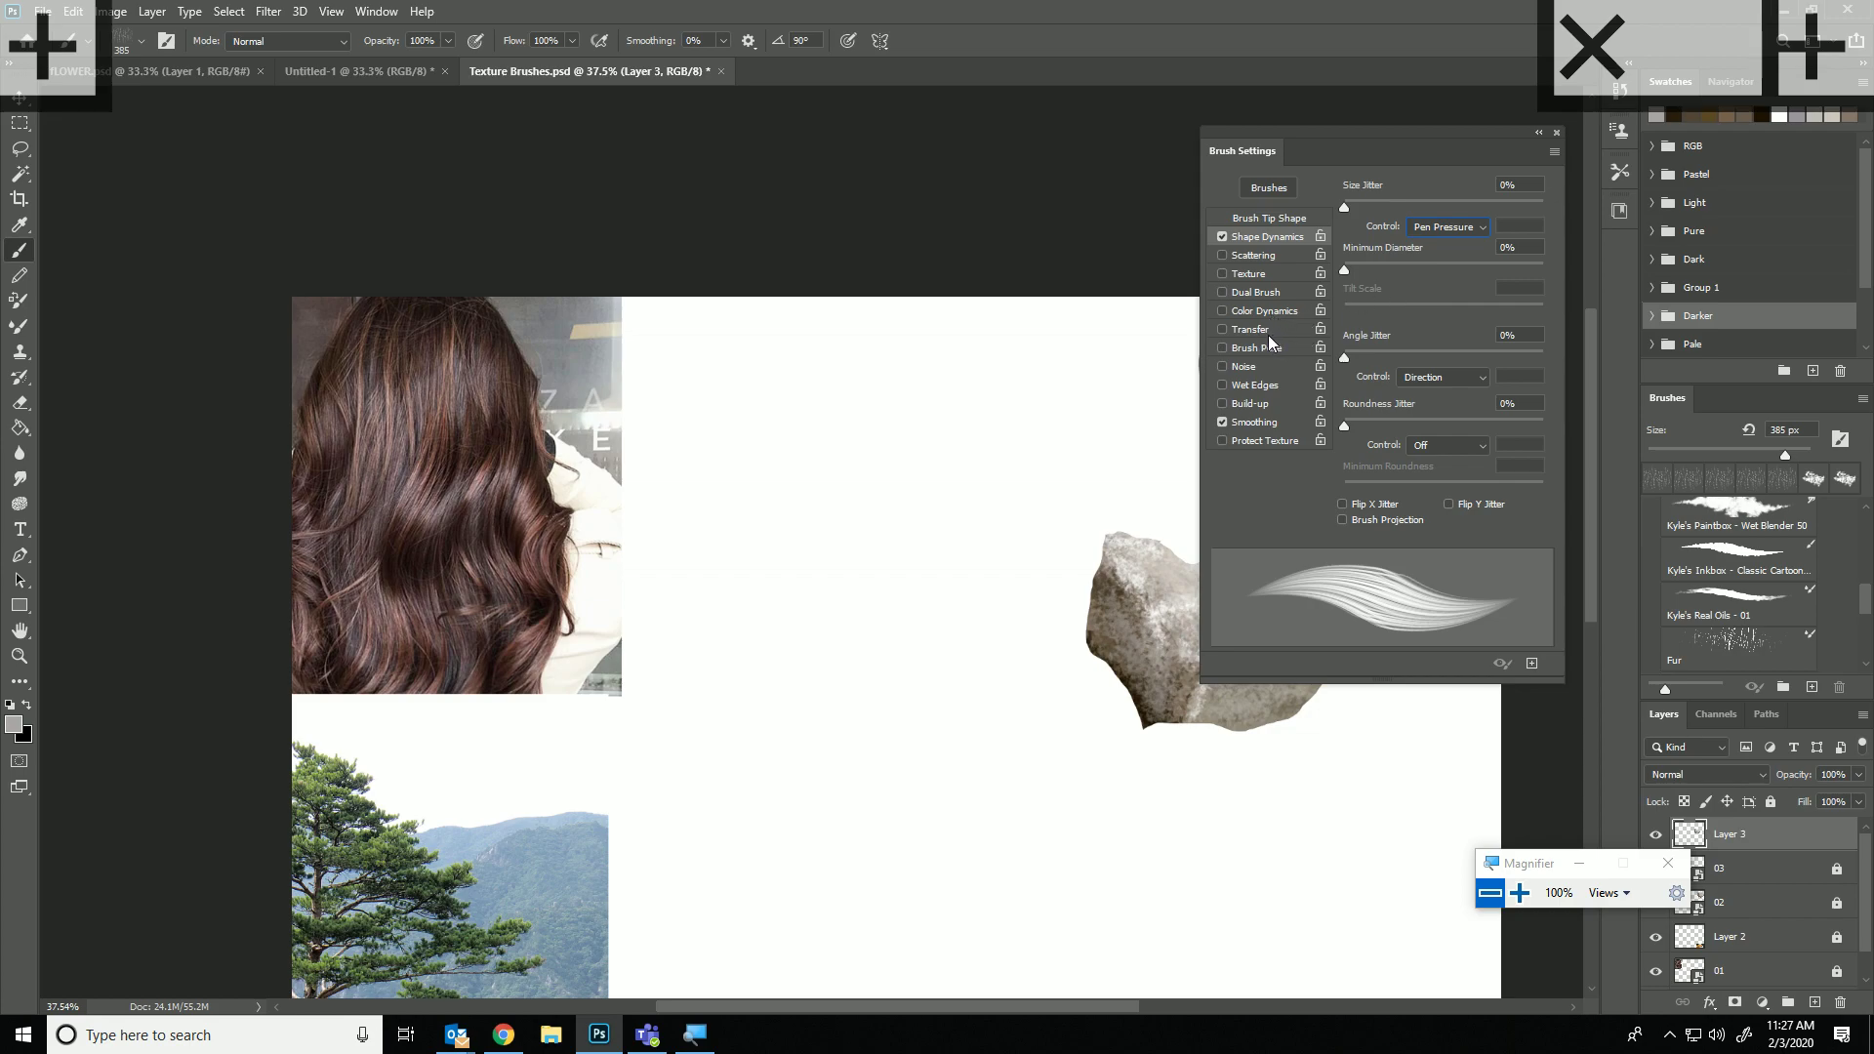
Sample dark brown from the hair photo and paint a lock of hair beside it with overlapping vertical strokes.
left_click(492, 442, "alt")
mouse_move(785, 351)
left_mouse_down()
mouse_move(786, 534)
mouse_move(859, 713)
mouse_move(790, 586)
mouse_move(834, 322)
left_mouse_up()
key("ctrl+z")
left_click_drag(830, 698, 883, 205)
mouse_move(752, 683)
left_mouse_down()
mouse_move(793, 562)
mouse_move(773, 435)
mouse_move(805, 264)
left_mouse_up()
mouse_move(717, 673)
left_mouse_down()
mouse_move(763, 546)
mouse_move(742, 354)
mouse_move(810, 195)
left_mouse_up()
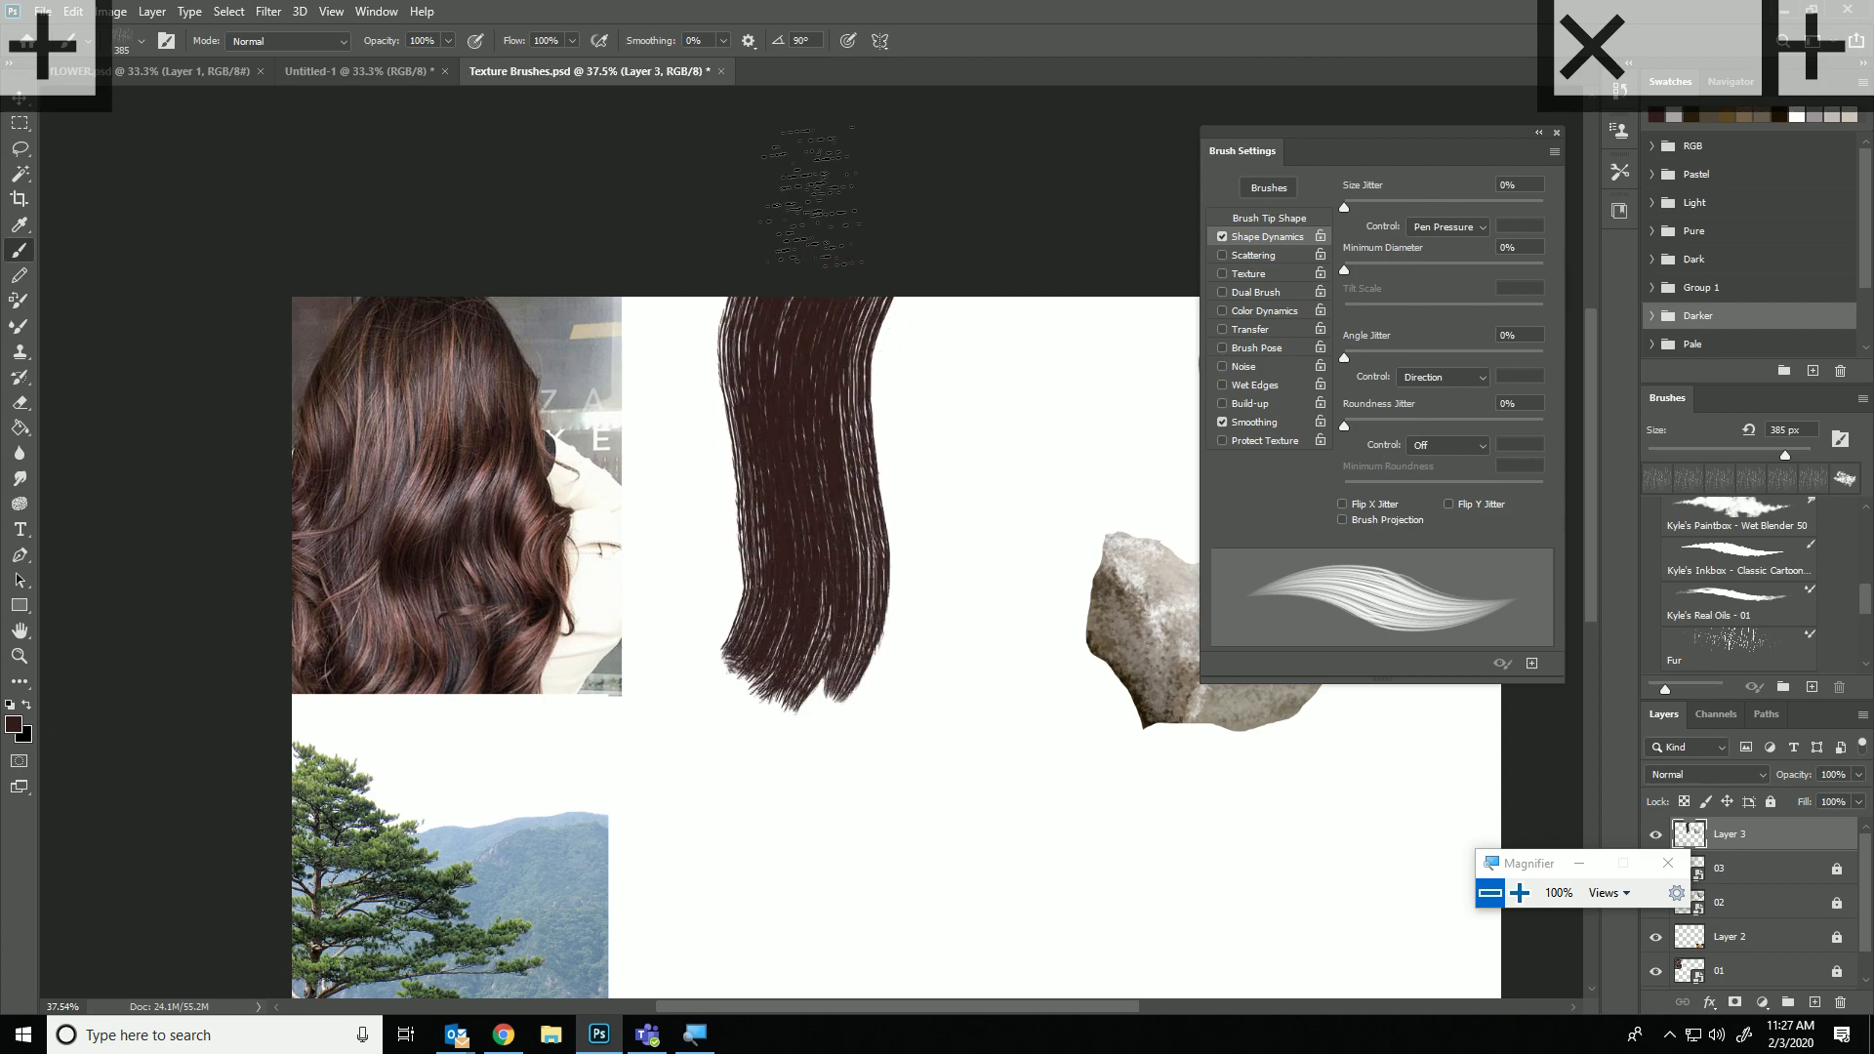
Widen the painted hair lock with another vertical stroke and fill its gaps using the brush at 165 px.
mouse_move(874, 710)
left_mouse_down()
mouse_move(903, 605)
mouse_move(912, 307)
left_mouse_up()
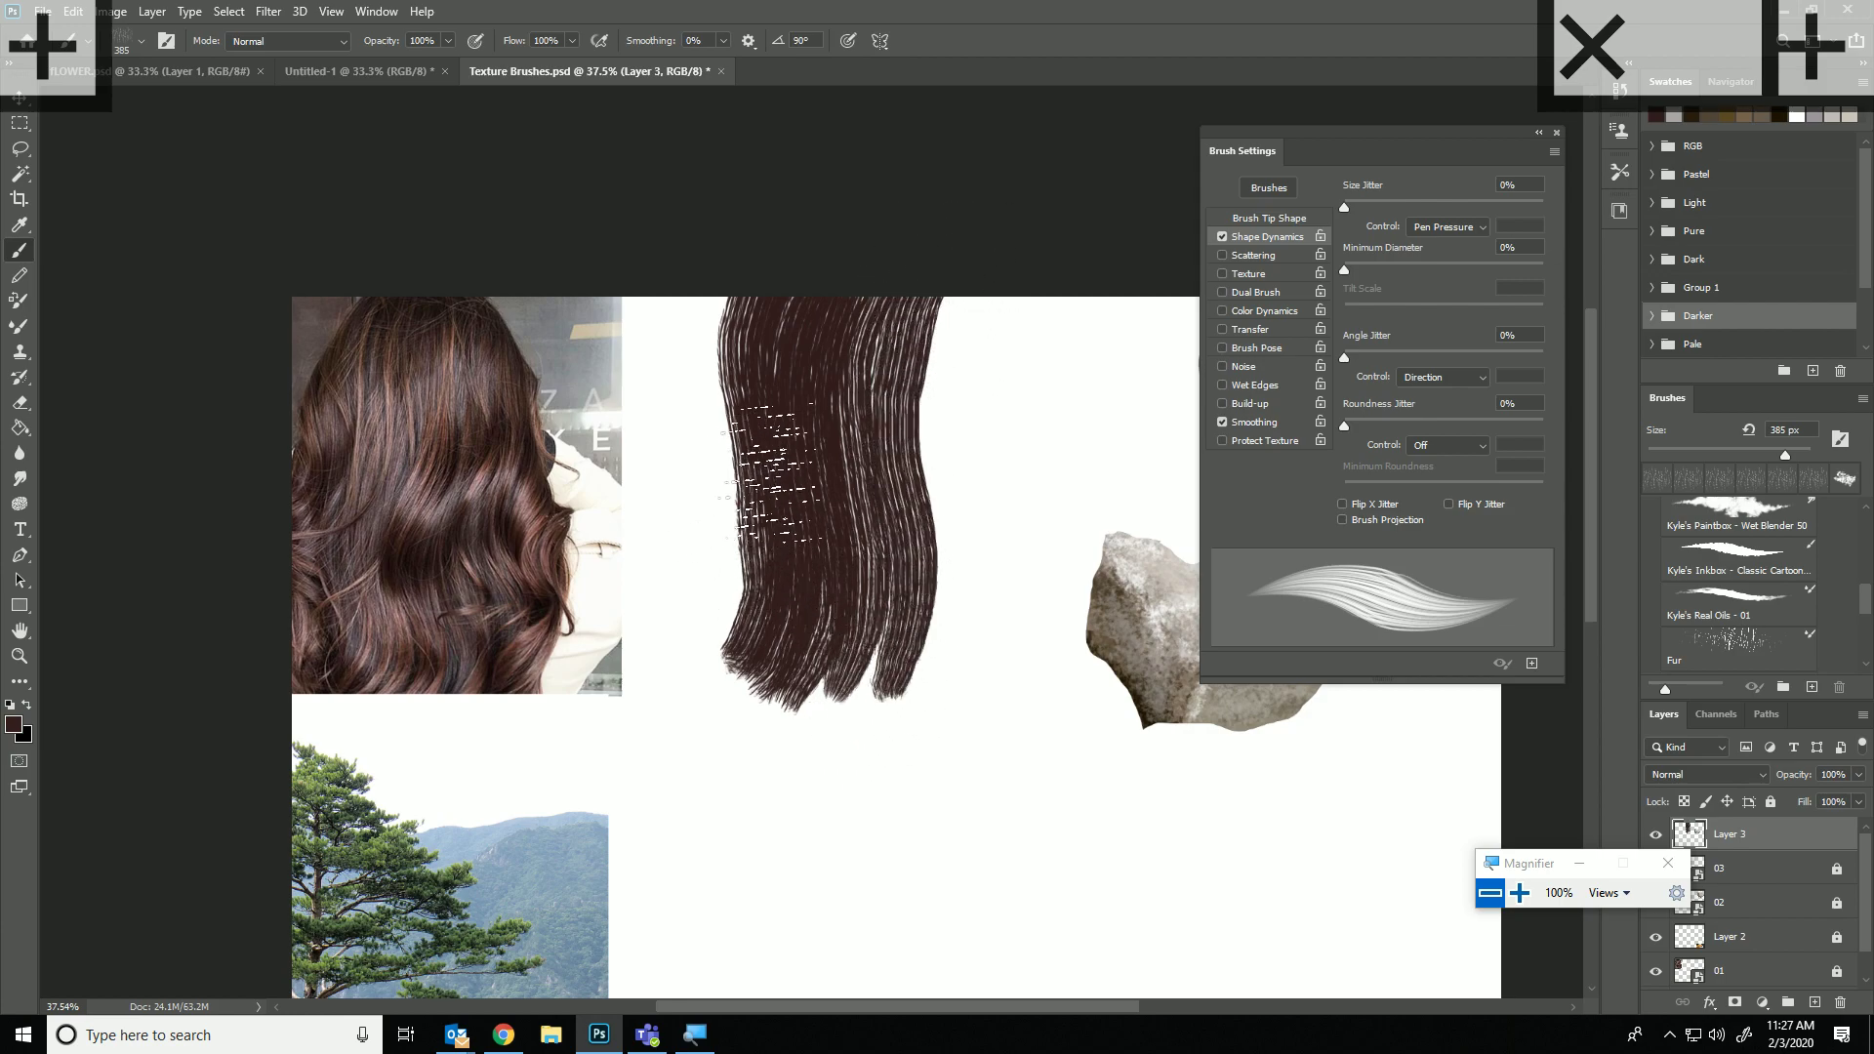
right_click(1026, 528)
left_click(1052, 489)
left_click(851, 376)
left_click_drag(872, 711, 908, 293)
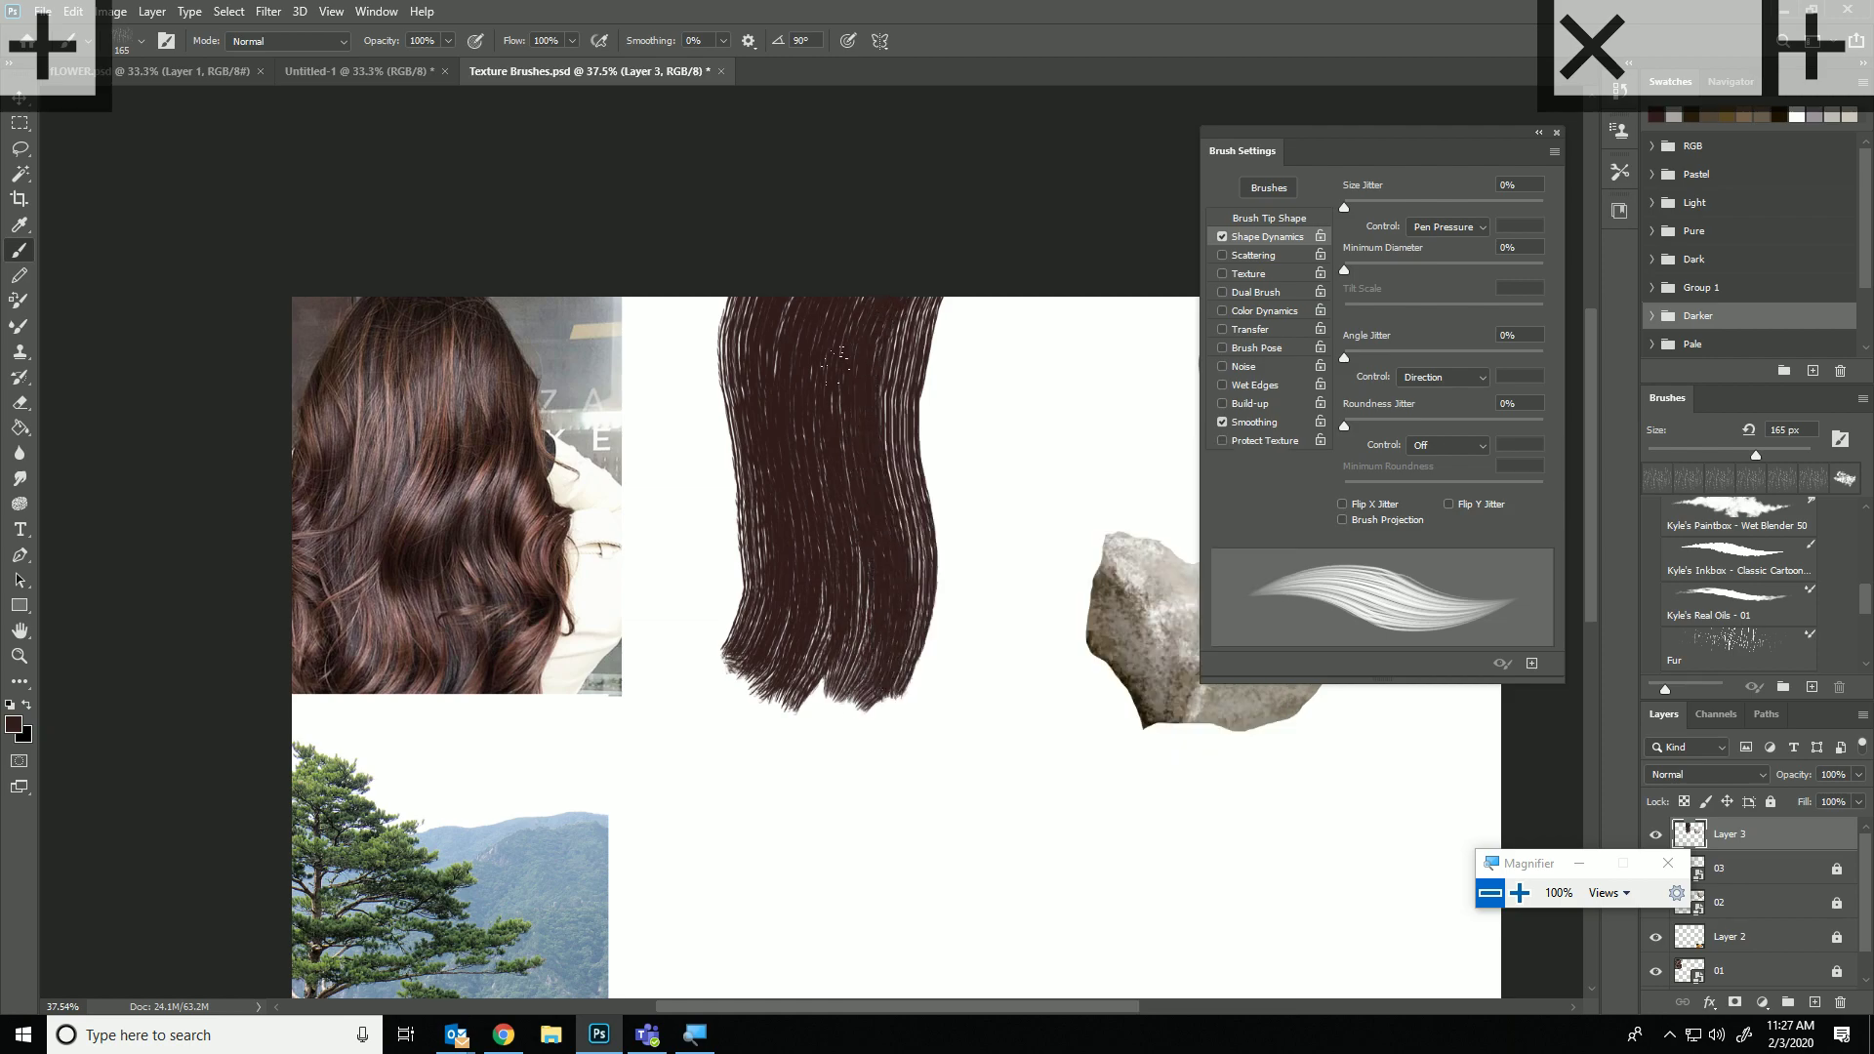
Sample a medium brown from the hair photo and paint wavy highlight strands down the lock.
left_click(536, 558, "alt")
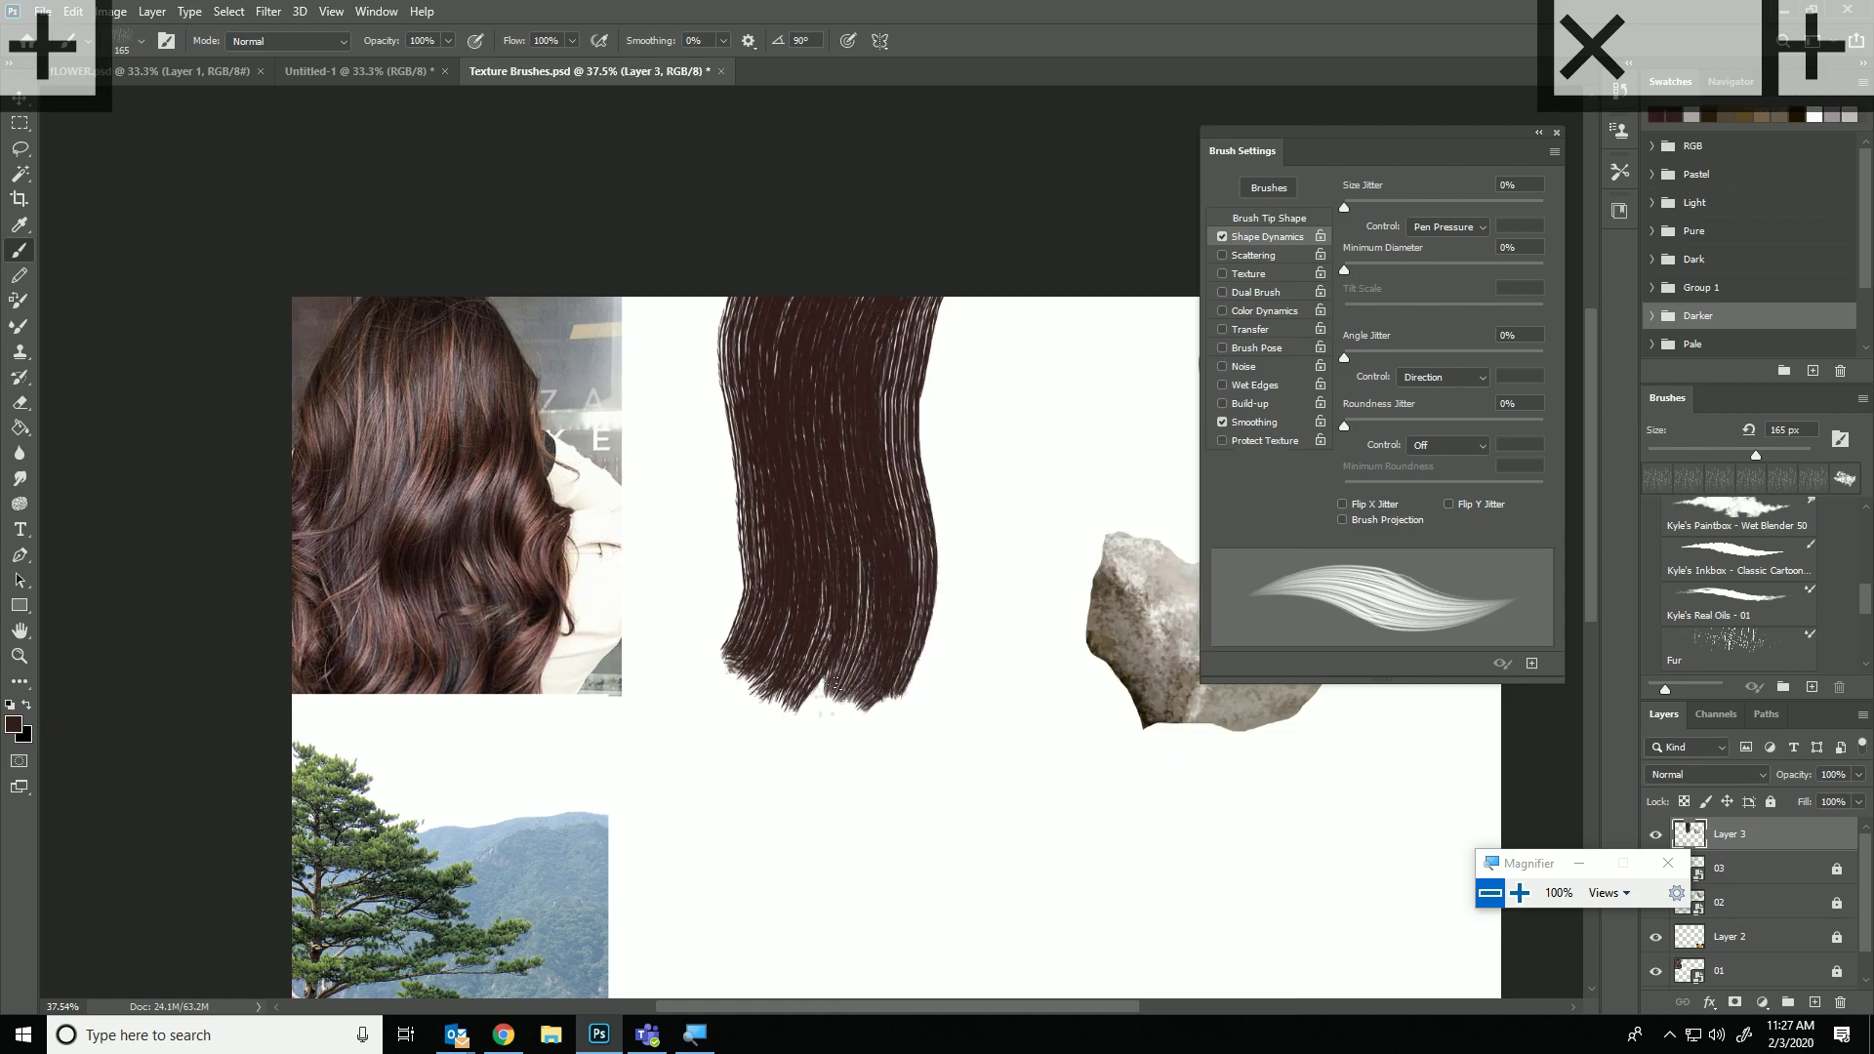
left_click(424, 486, "alt")
left_click(440, 422, "alt")
left_click_drag(771, 688, 804, 353)
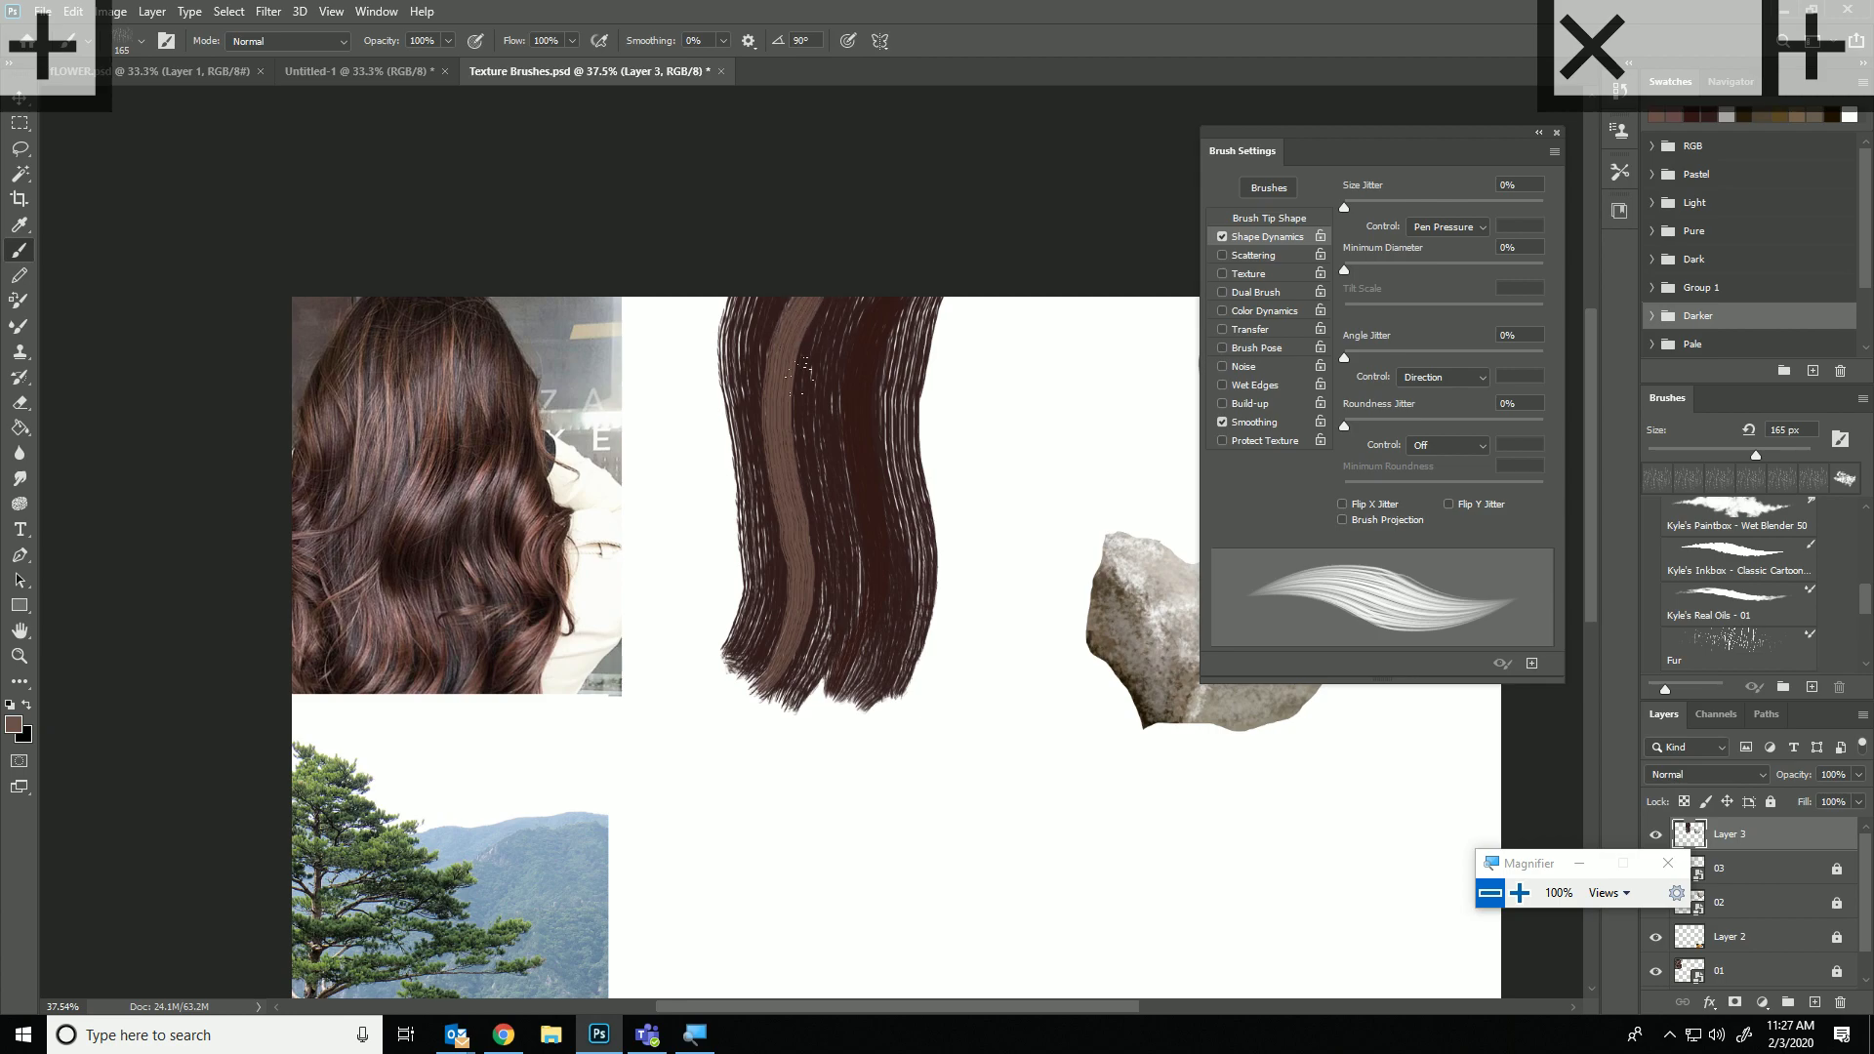
mouse_move(830, 676)
left_mouse_down()
mouse_move(851, 576)
mouse_move(825, 395)
mouse_move(859, 314)
left_mouse_up()
mouse_move(900, 430)
left_mouse_down()
mouse_move(863, 500)
mouse_move(922, 568)
mouse_move(893, 701)
left_mouse_up()
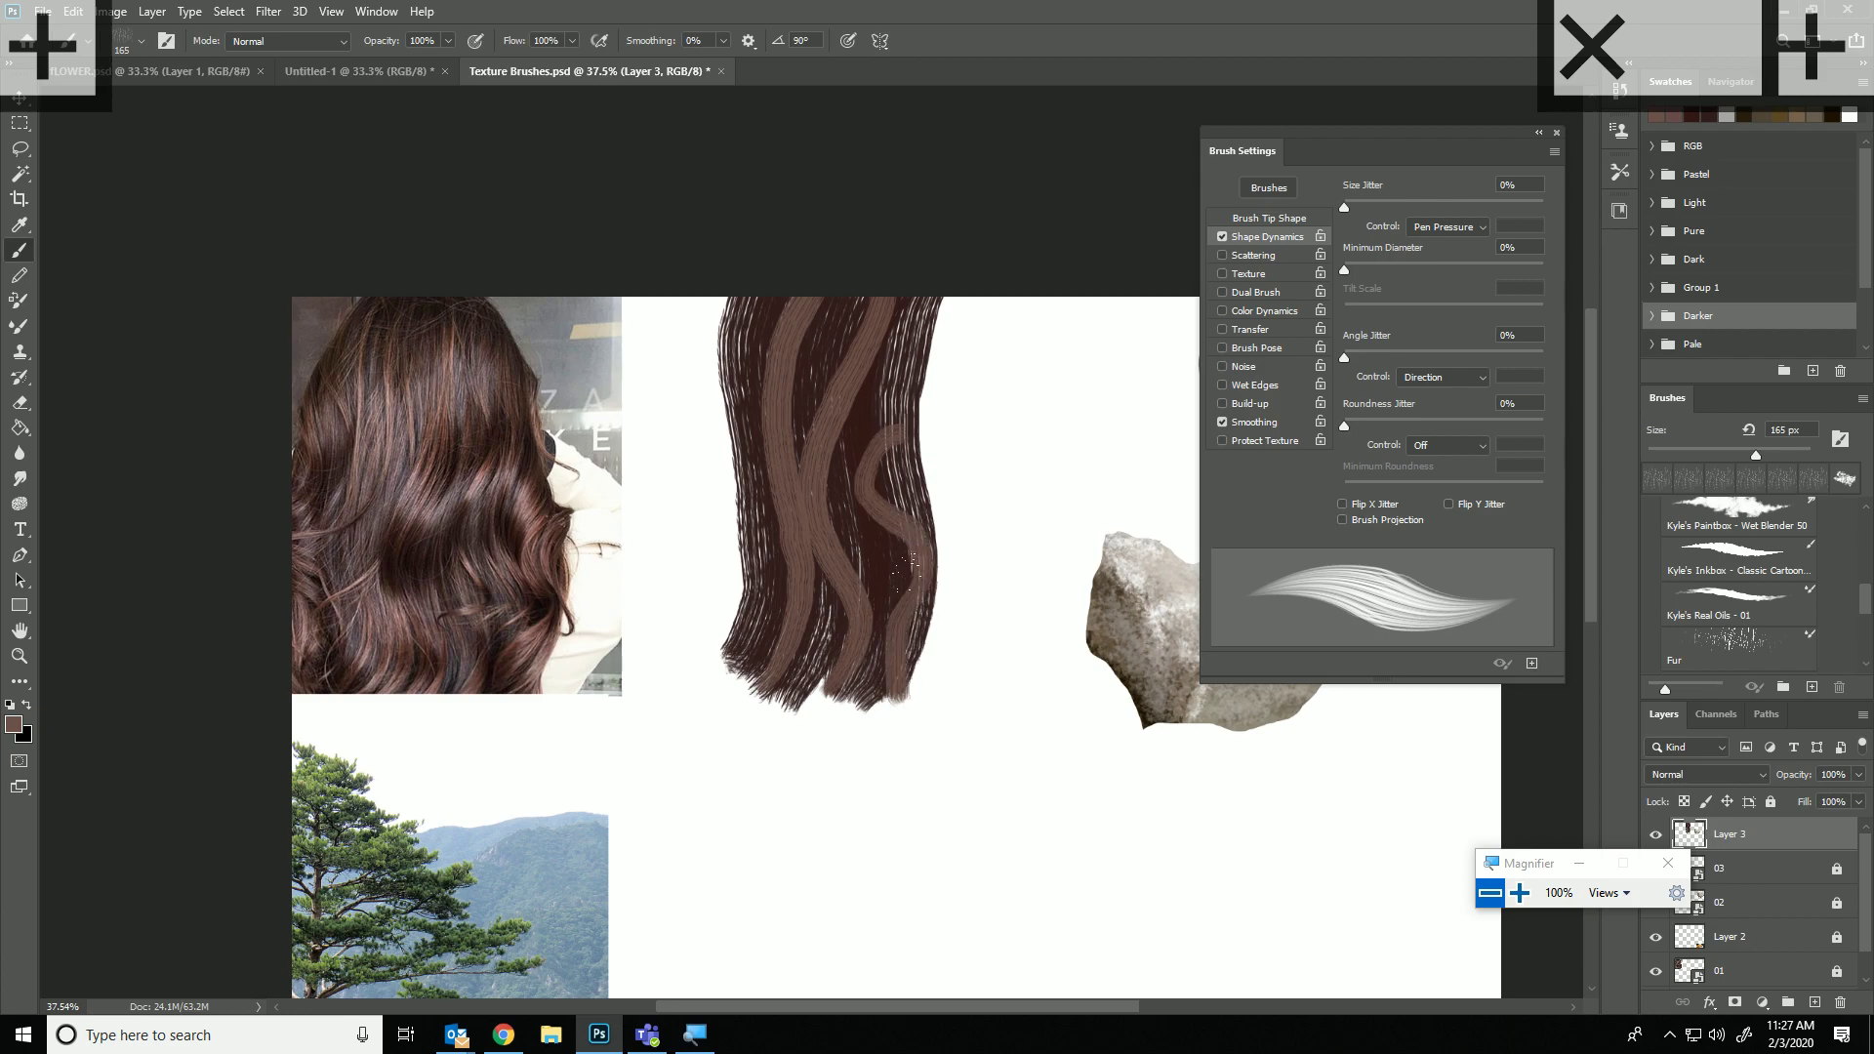
mouse_move(916, 584)
left_mouse_down()
mouse_move(880, 427)
mouse_move(923, 319)
left_mouse_up()
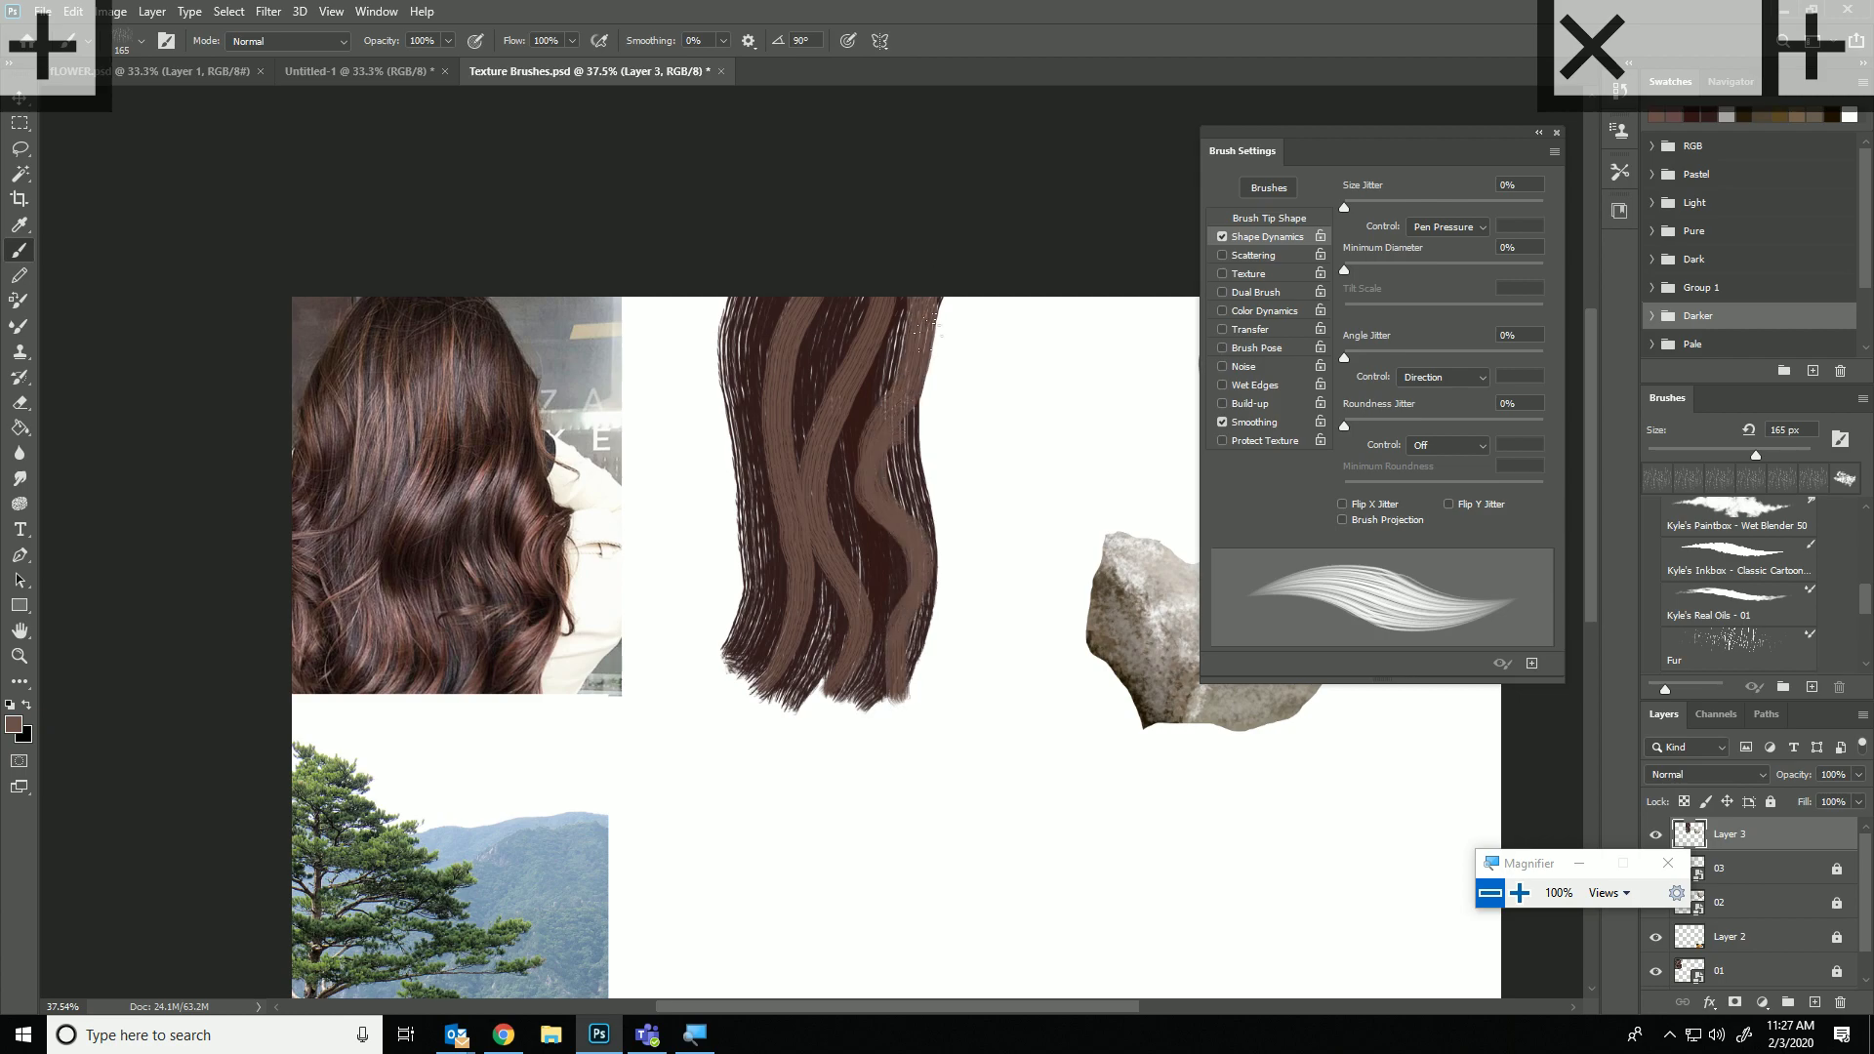
left_click_drag(890, 447, 904, 552)
Sample a lighter pinkish brown from the hair photo and add brighter wavy strands over the lock.
left_click(391, 475, "alt")
mouse_move(800, 474)
left_mouse_down()
mouse_move(829, 290)
mouse_move(777, 482)
mouse_move(788, 649)
left_mouse_up()
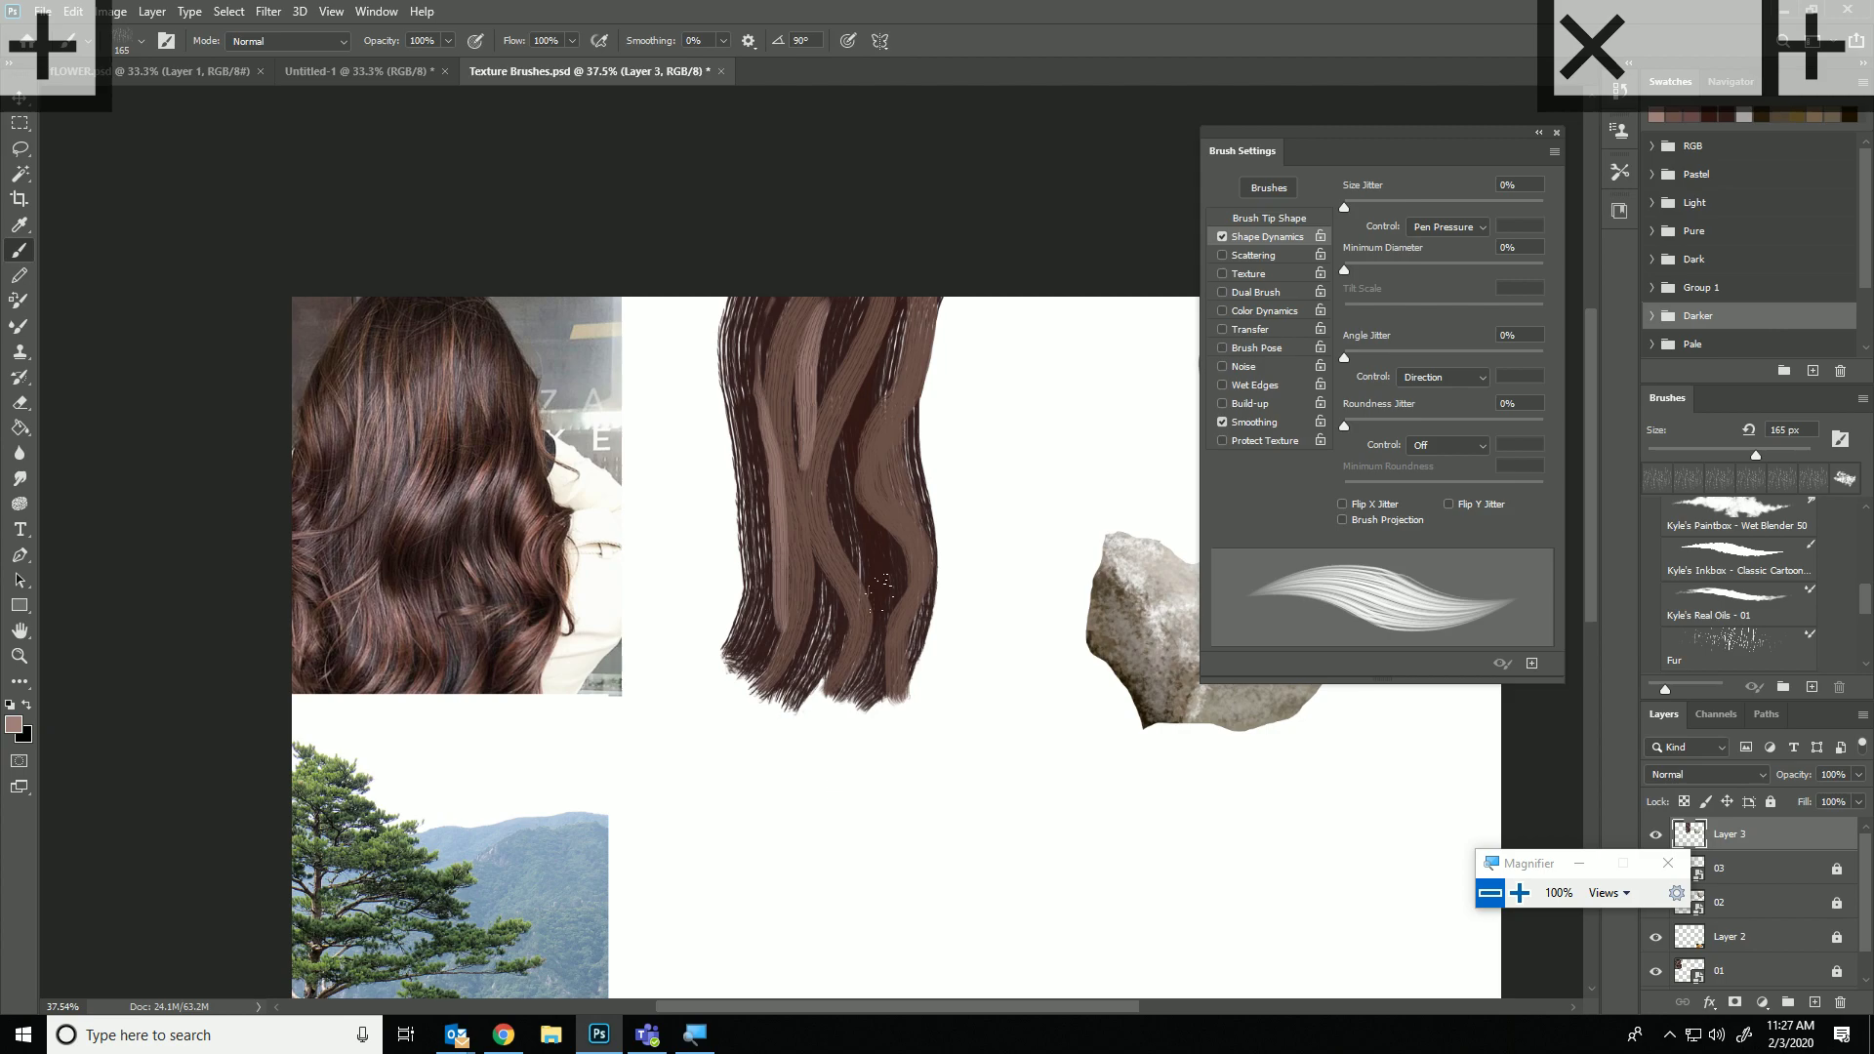
mouse_move(929, 290)
left_mouse_down()
mouse_move(875, 497)
mouse_move(915, 571)
mouse_move(900, 728)
mouse_move(829, 615)
mouse_move(855, 449)
left_mouse_up()
Sample dark brown from the painted lock and try a stroke over its lower end, undoing it.
left_click(851, 420, "alt")
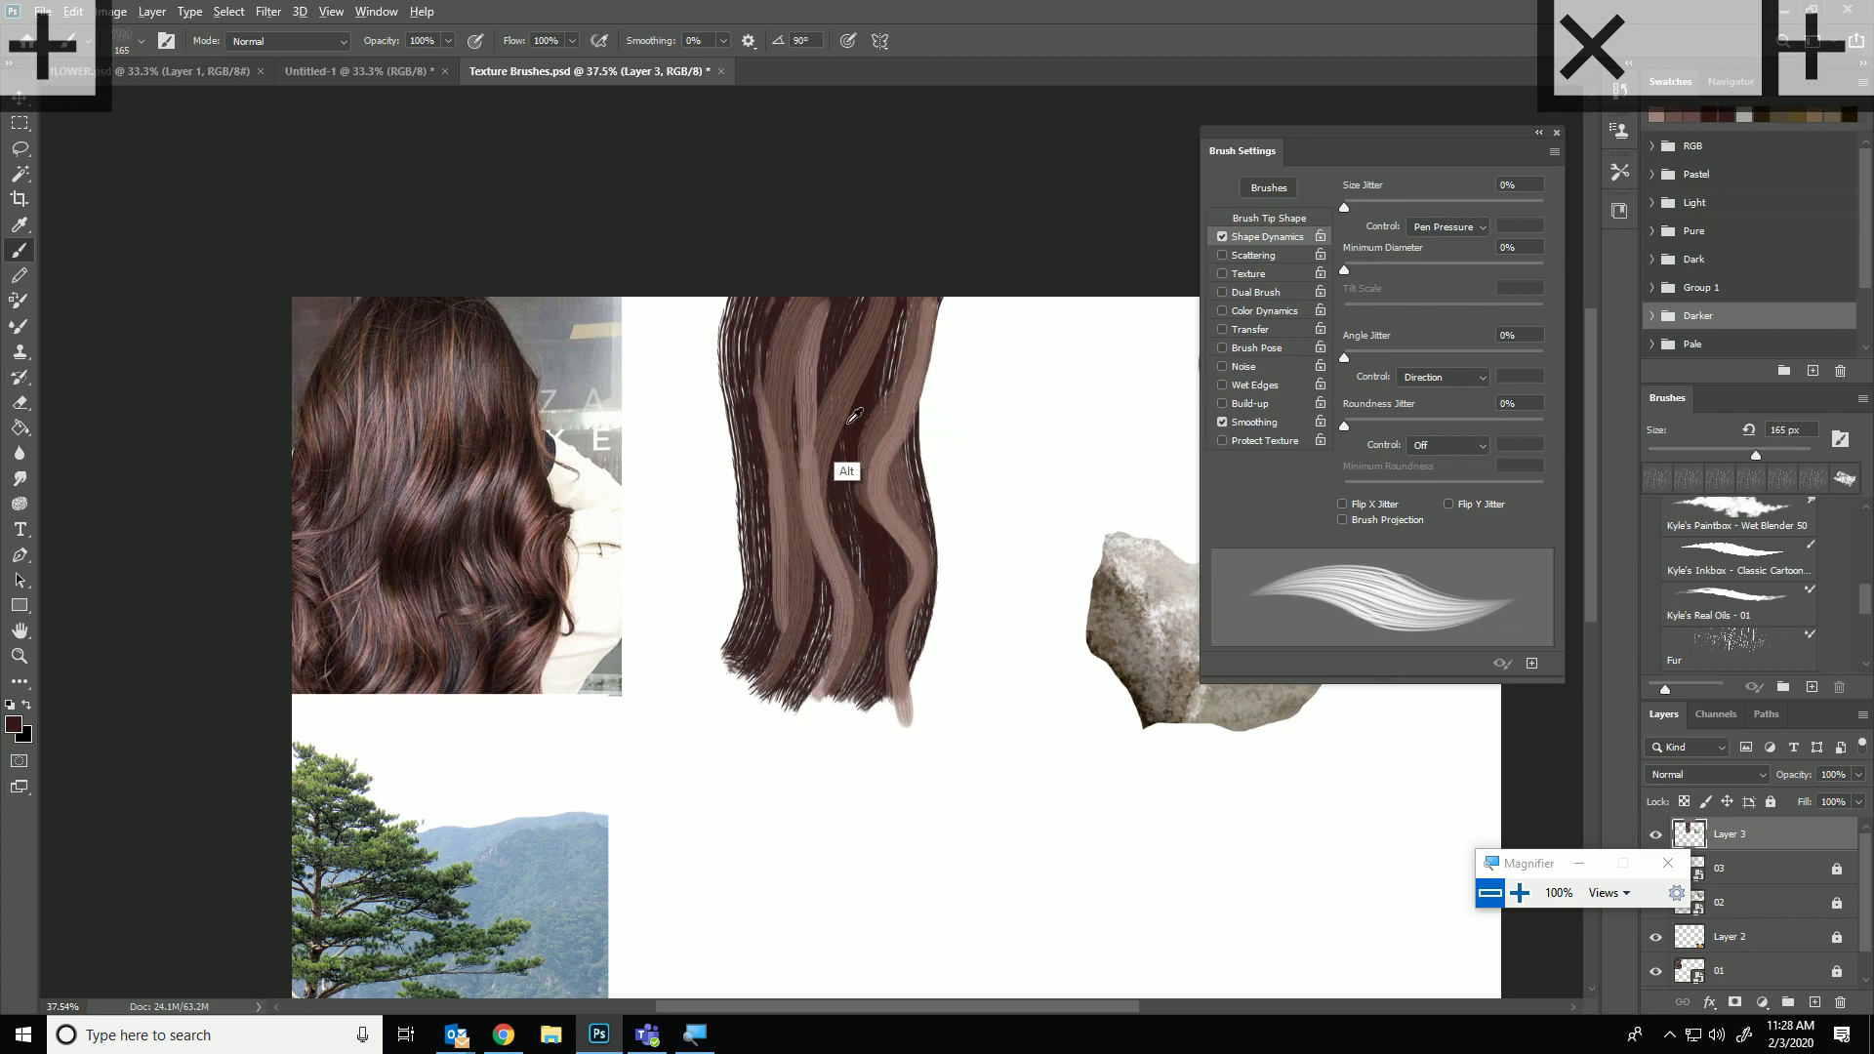
mouse_move(817, 712)
left_mouse_down()
mouse_move(843, 630)
mouse_move(805, 375)
mouse_move(868, 236)
mouse_move(880, 311)
mouse_move(899, 278)
mouse_move(824, 461)
mouse_move(839, 586)
left_mouse_up()
key("ctrl+z")
key("ctrl+z")
Enable Transfer for the bristle brush with Opacity Jitter controlled by Pen Pressure.
left_click(1245, 329)
left_click(1427, 226)
left_click(1427, 226)
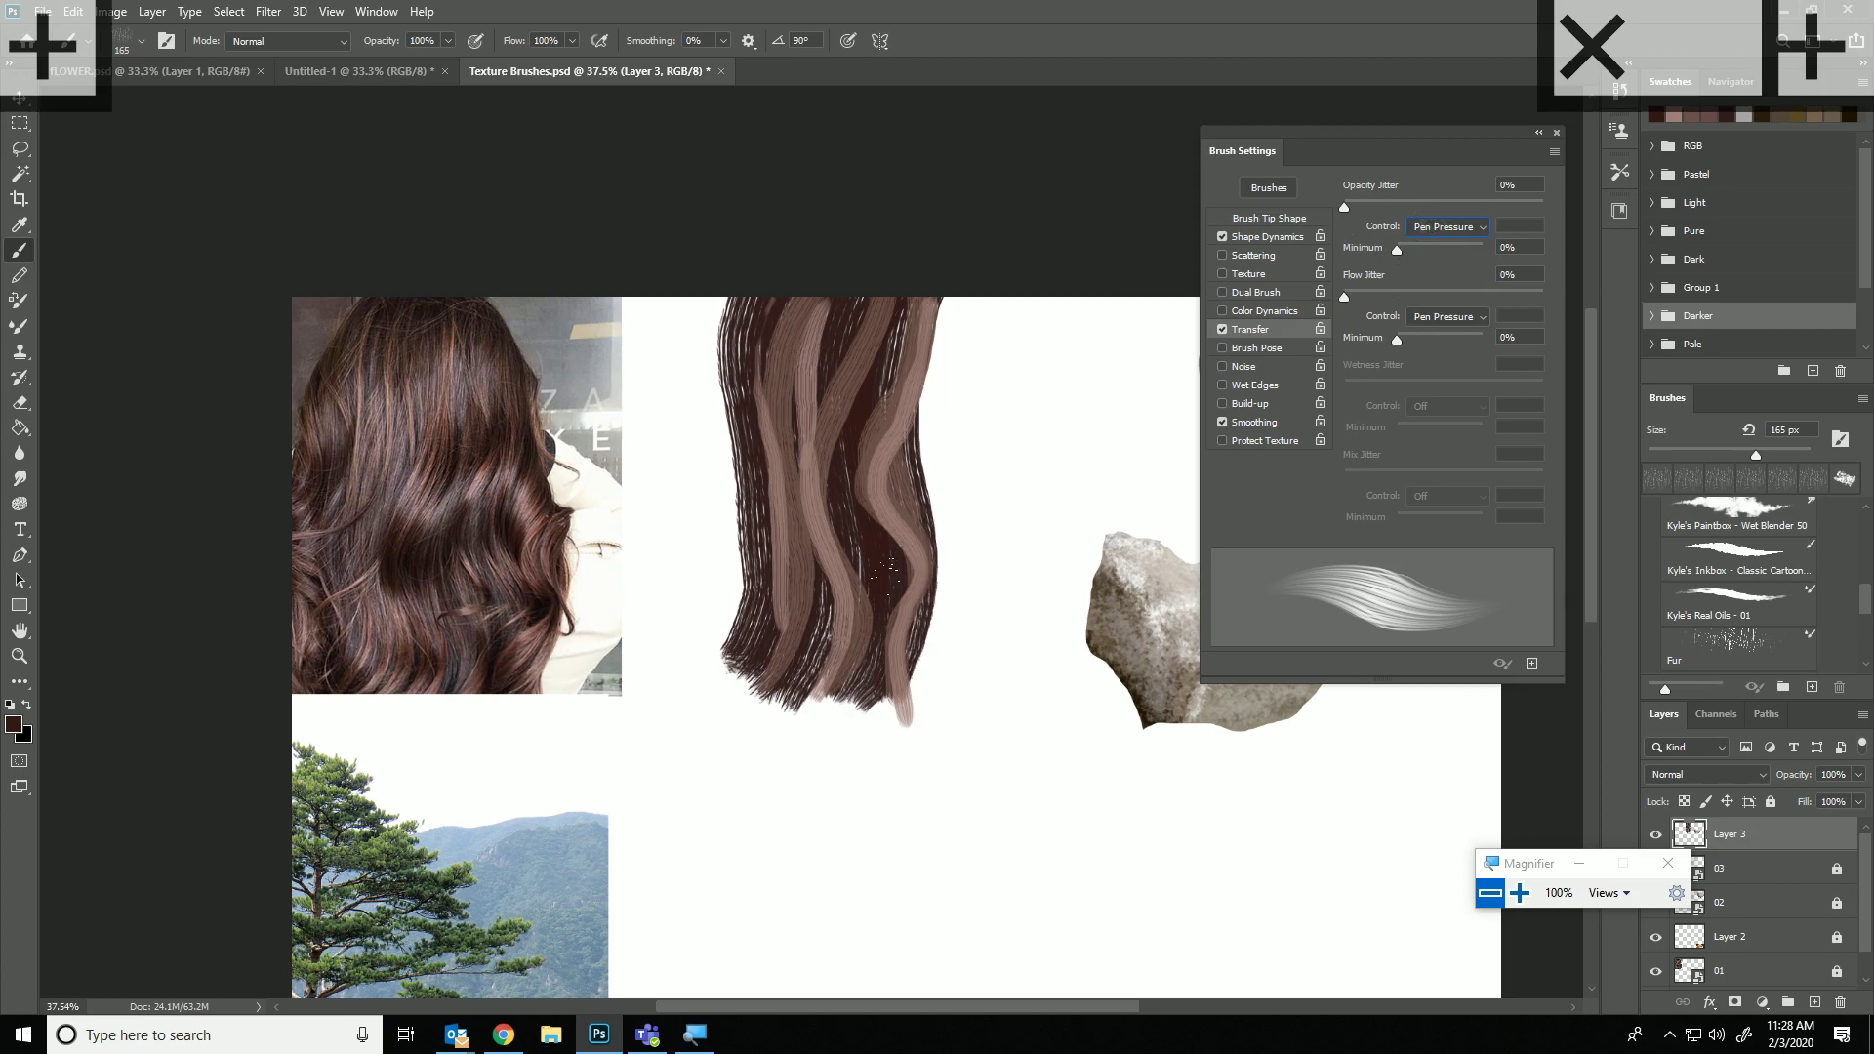
Paint soft dark brown strokes along the lock to blend its light strands into the base color.
mouse_move(836, 674)
left_mouse_down()
mouse_move(857, 571)
mouse_move(832, 447)
mouse_move(900, 296)
mouse_move(888, 391)
mouse_move(914, 288)
mouse_move(865, 439)
mouse_move(903, 601)
mouse_move(893, 710)
mouse_move(924, 647)
mouse_move(896, 714)
mouse_move(912, 608)
left_mouse_up()
mouse_move(913, 522)
left_mouse_down()
mouse_move(947, 287)
mouse_move(872, 472)
mouse_move(905, 607)
left_mouse_up()
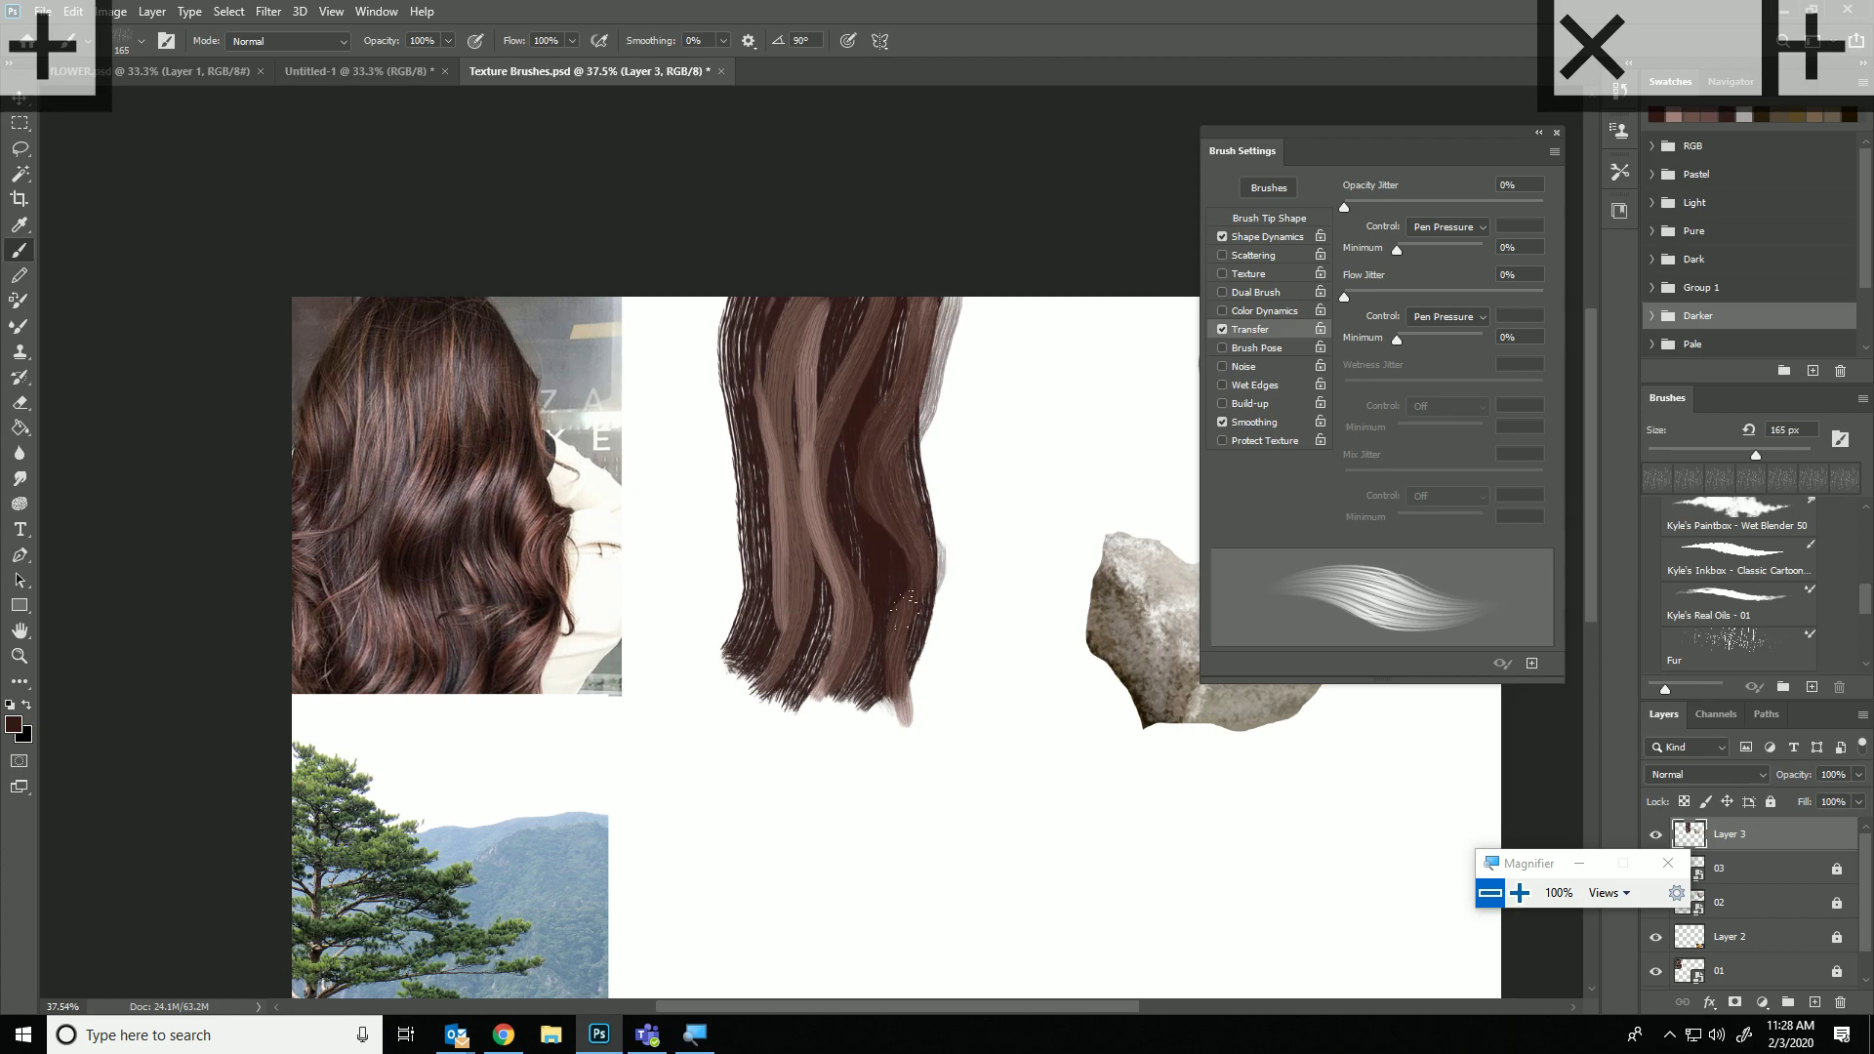
mouse_move(842, 661)
left_mouse_down()
mouse_move(809, 465)
mouse_move(841, 370)
mouse_move(791, 388)
left_mouse_up()
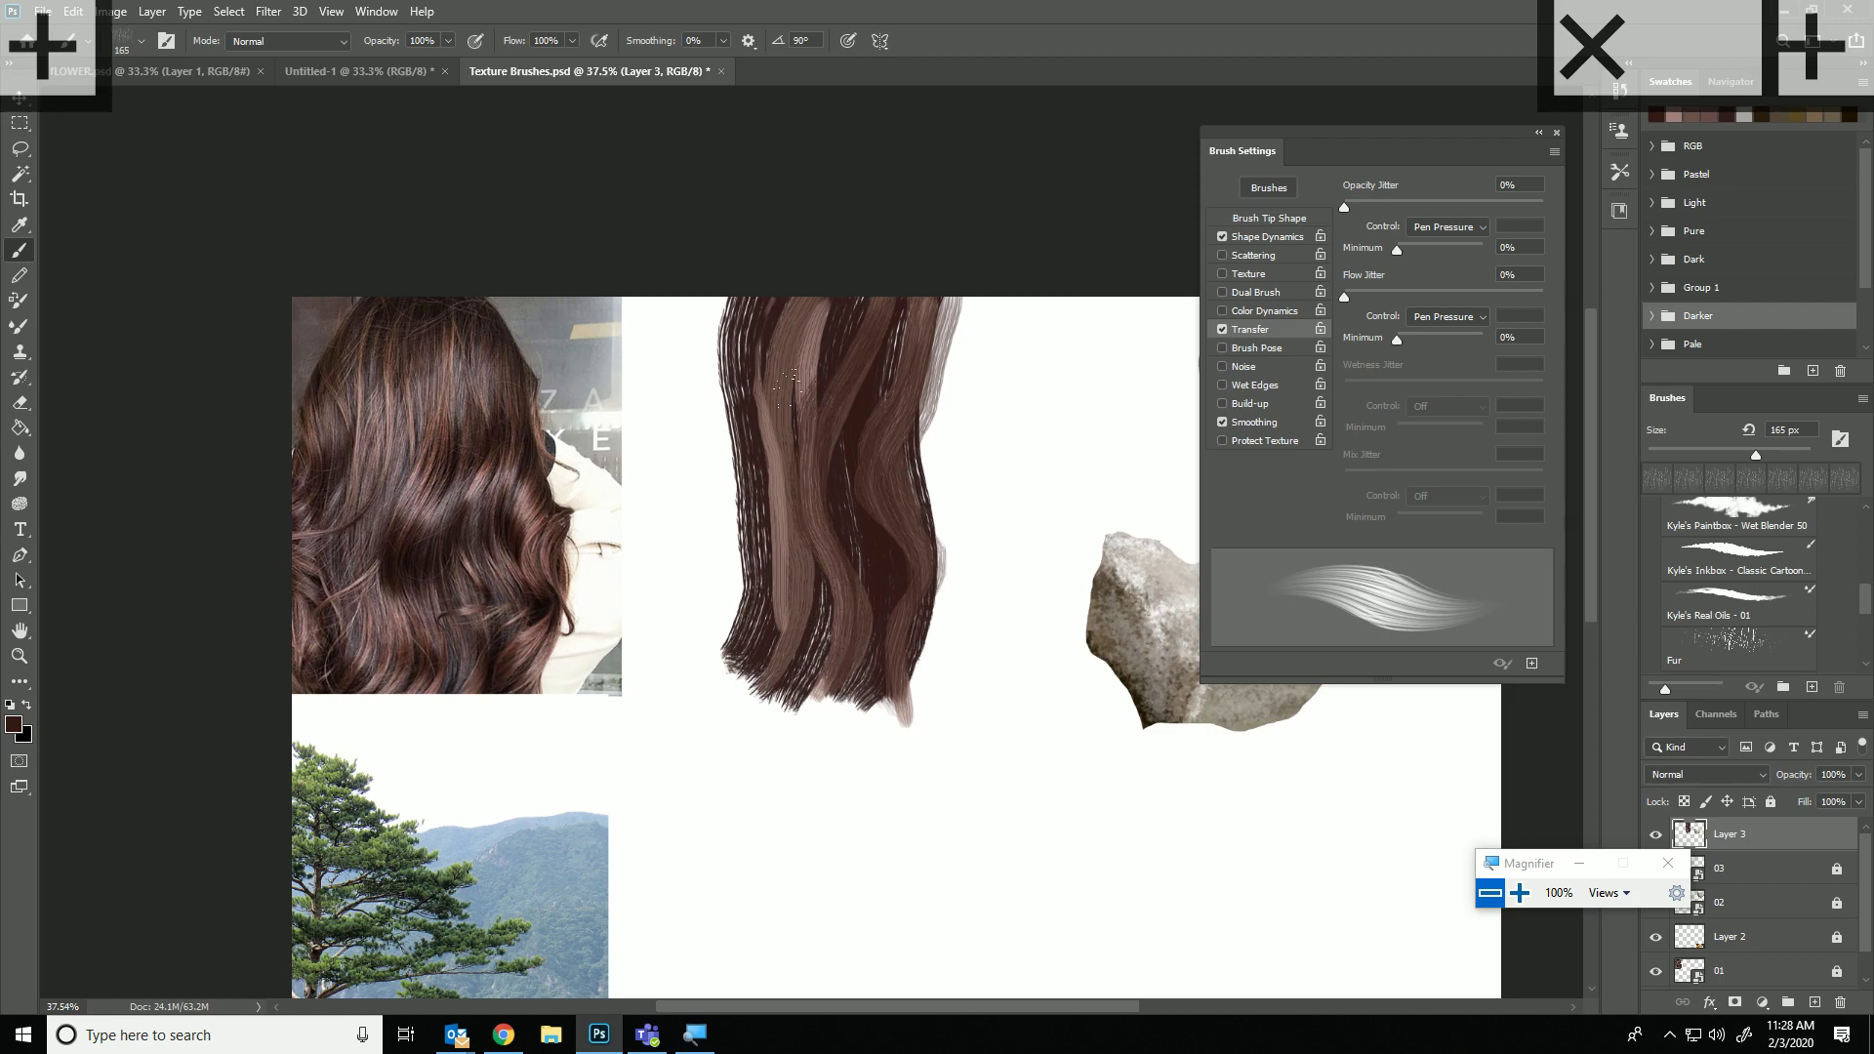
mouse_move(836, 293)
left_mouse_down()
mouse_move(780, 460)
mouse_move(763, 663)
mouse_move(792, 671)
mouse_move(781, 688)
mouse_move(799, 612)
mouse_move(791, 419)
left_mouse_up()
mouse_move(780, 615)
left_mouse_down()
mouse_move(777, 339)
mouse_move(796, 292)
left_mouse_up()
left_click_drag(808, 371, 839, 289)
mouse_move(815, 427)
left_mouse_down()
mouse_move(836, 621)
mouse_move(807, 752)
mouse_move(898, 314)
left_mouse_up()
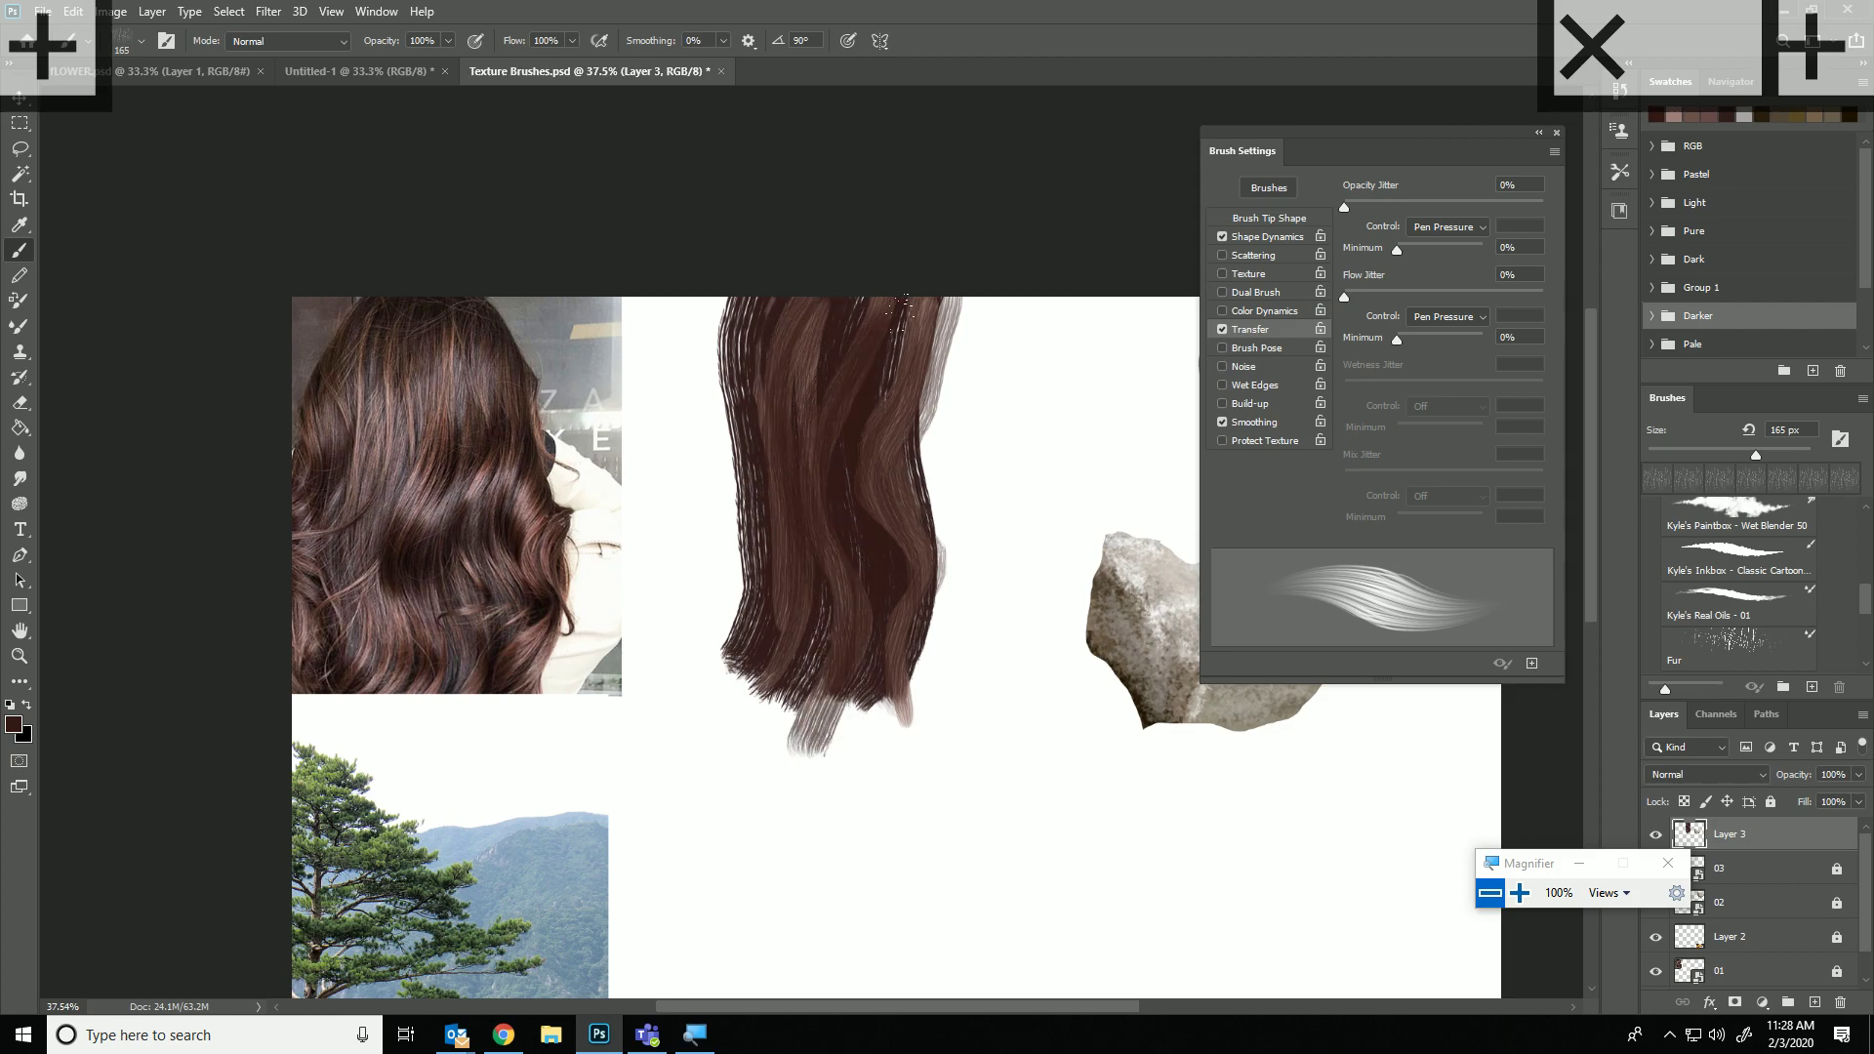
Sample a muted mauve-brown from the hair photo and paint soft lighter strands through the lock's upper middle.
left_click(434, 537, "alt")
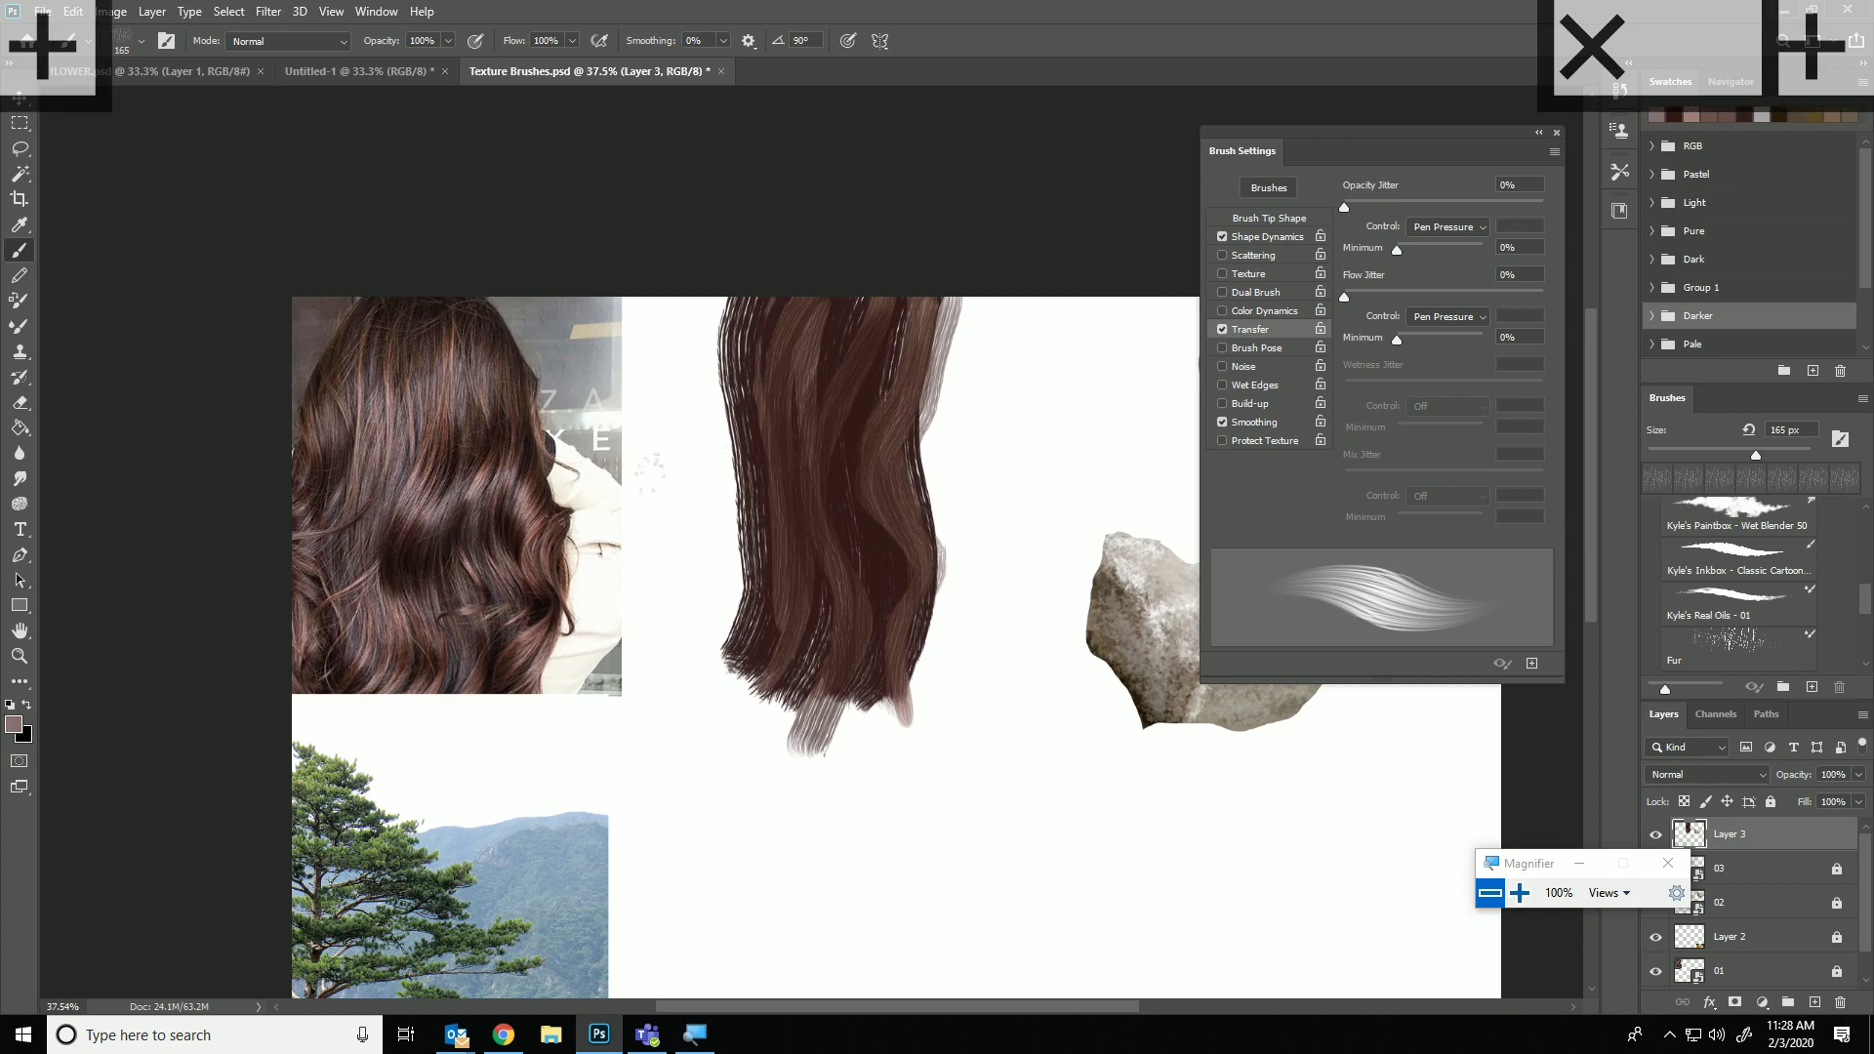
mouse_move(821, 550)
left_mouse_down()
mouse_move(819, 466)
mouse_move(875, 288)
left_mouse_up()
left_click_drag(817, 504, 869, 329)
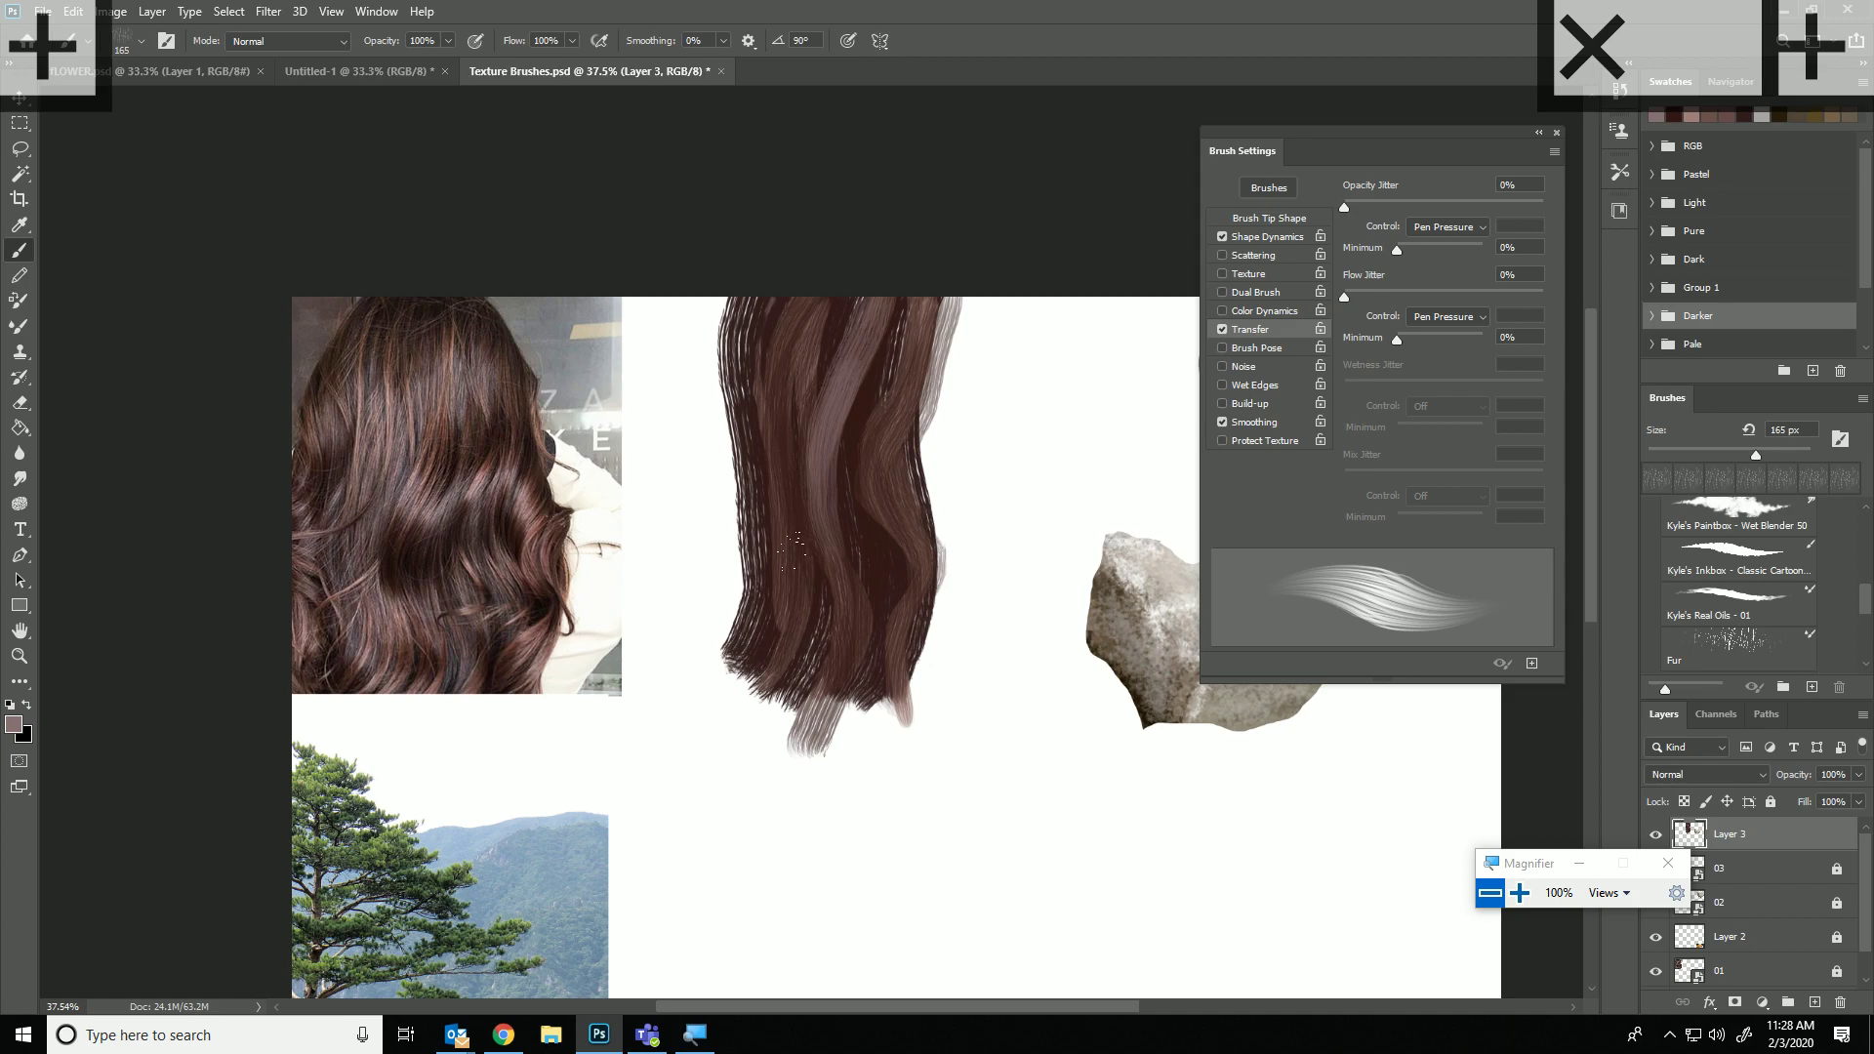
left_click_drag(792, 551, 812, 285)
left_click_drag(791, 430, 835, 266)
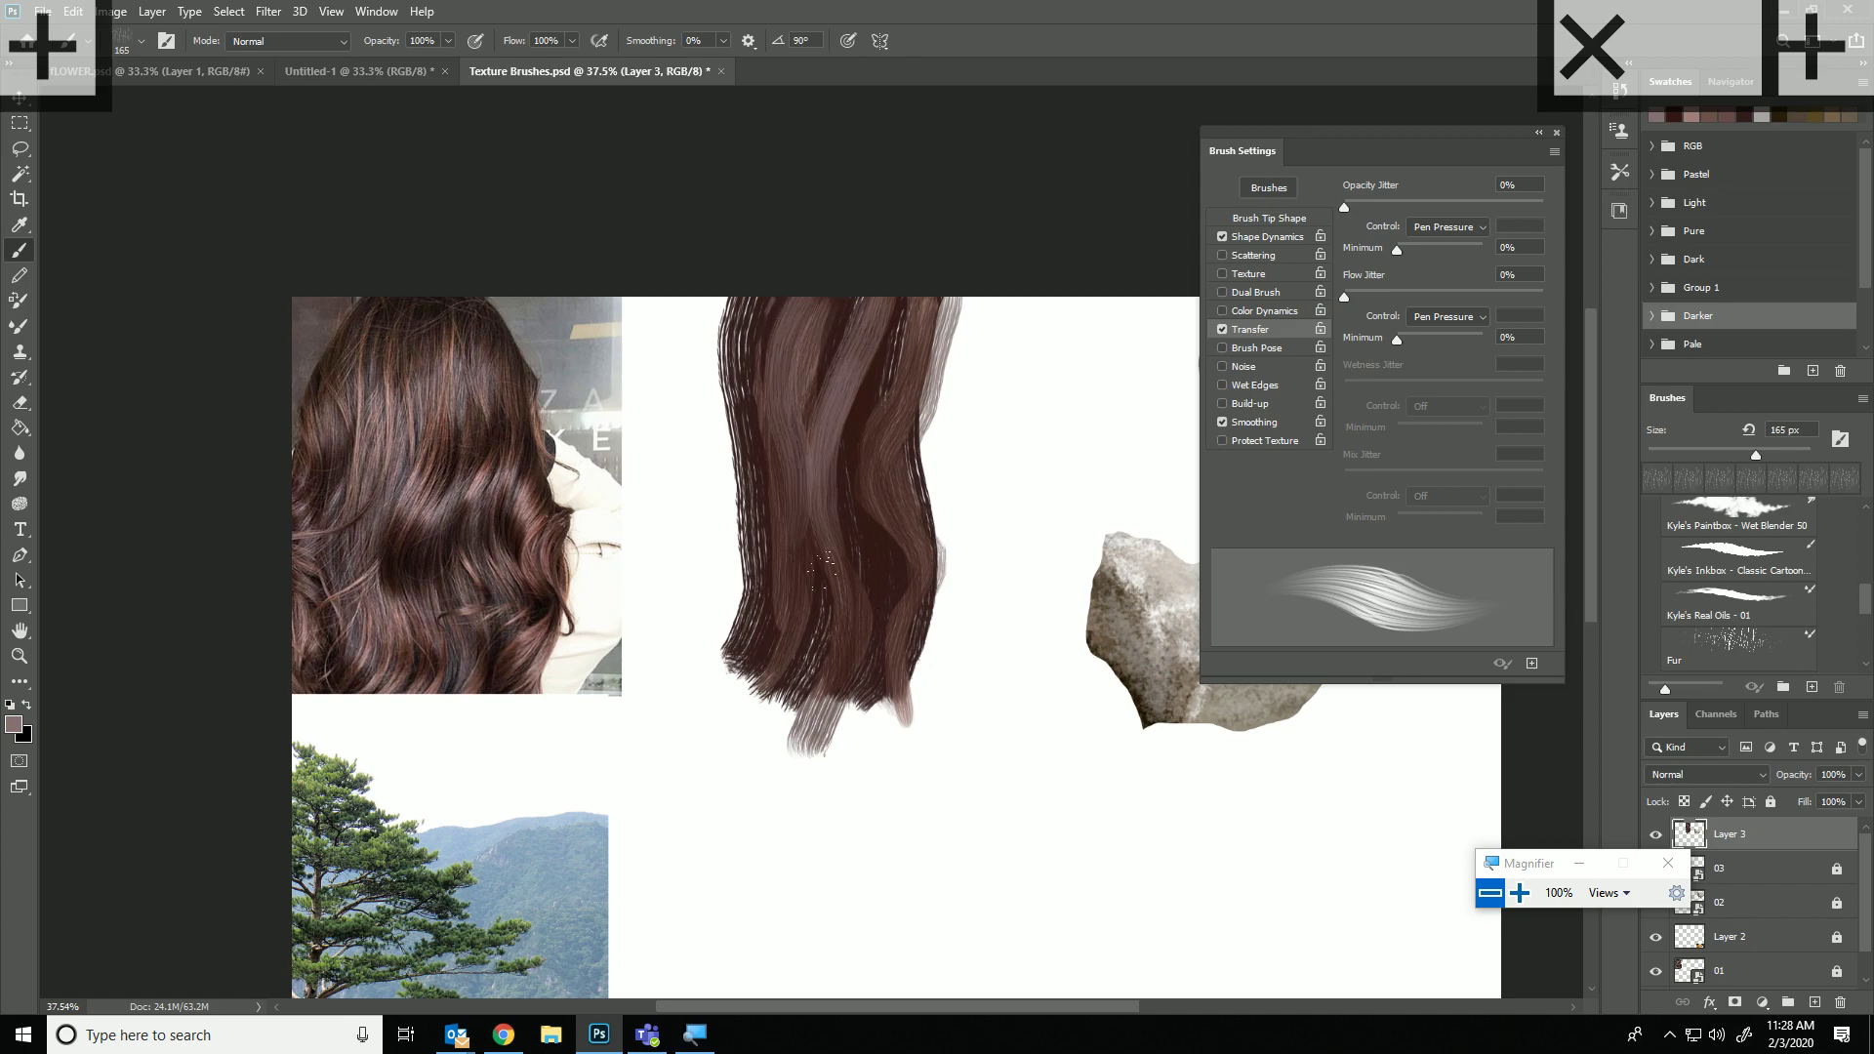
Paint a pale pink highlight sampled from the hair photo along the lock's outer wave, and deepen the surrounding shadows with sampled dark brown.
left_click(485, 527, "alt")
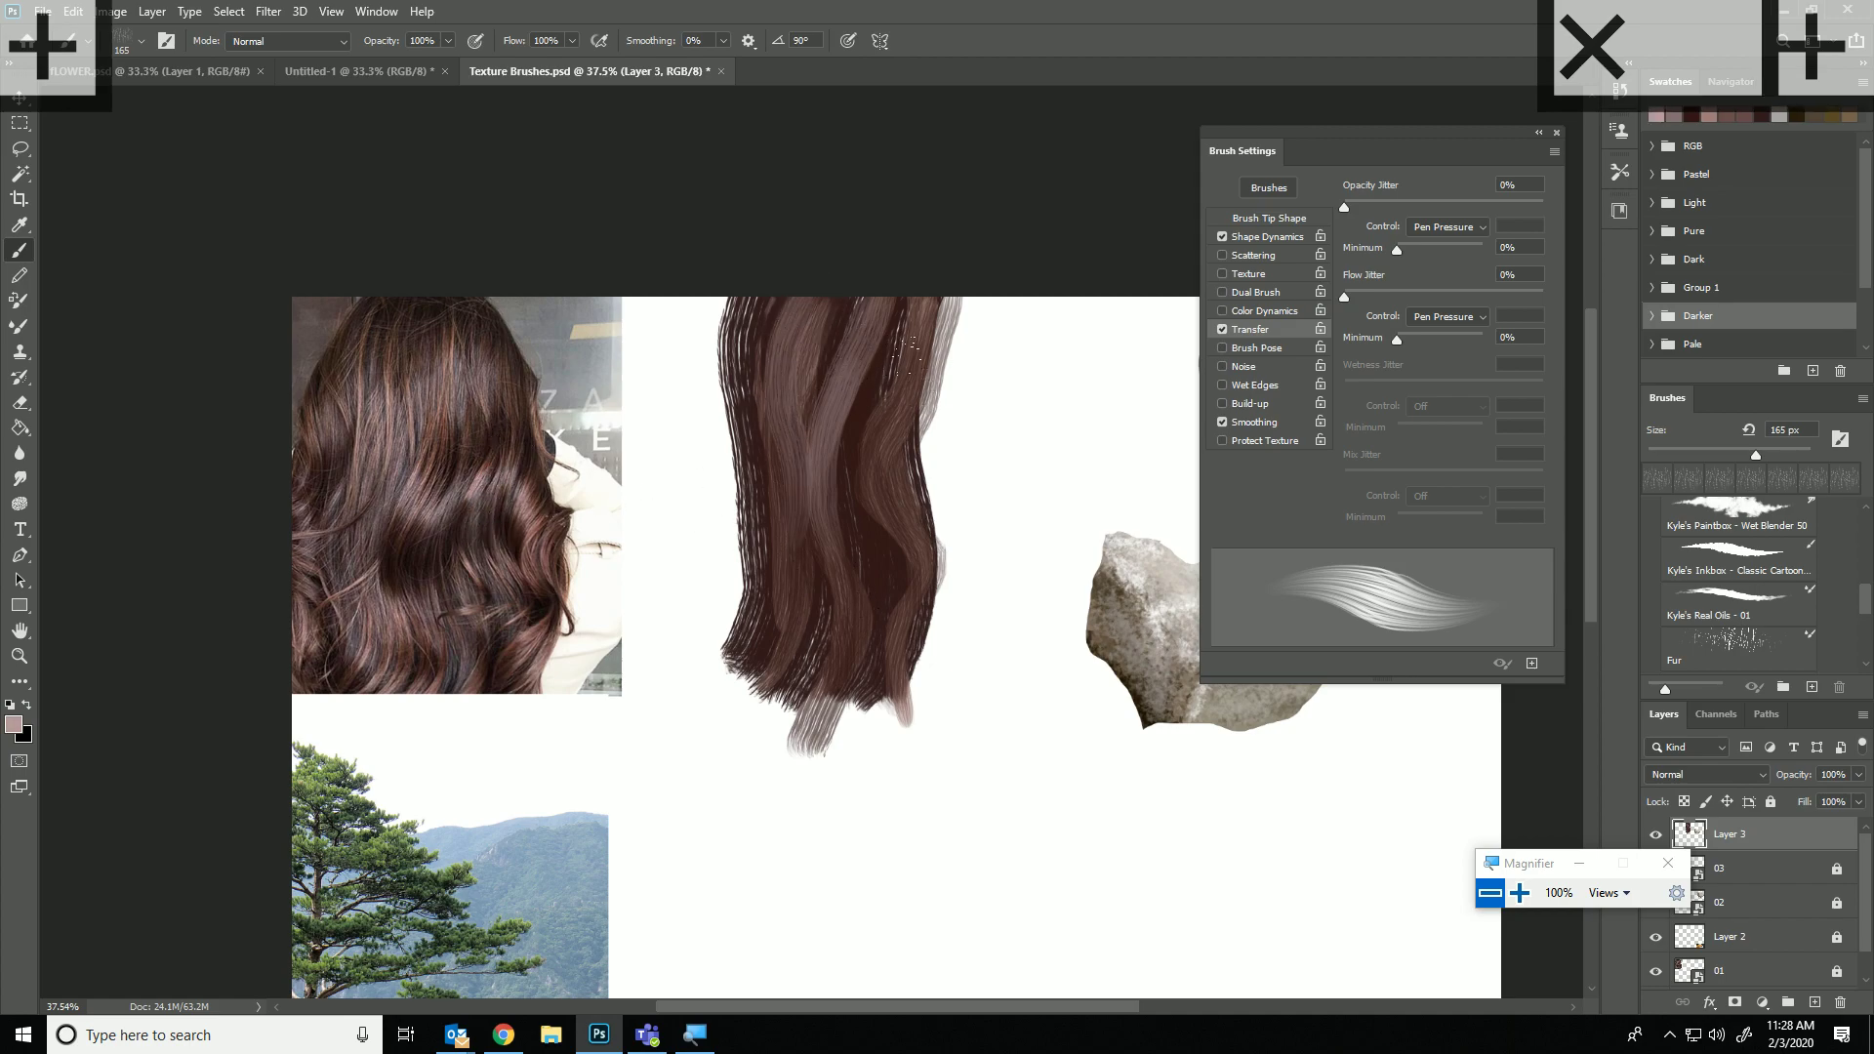
mouse_move(896, 382)
left_mouse_down()
mouse_move(888, 498)
mouse_move(914, 553)
mouse_move(914, 659)
mouse_move(894, 686)
mouse_move(910, 536)
mouse_move(868, 450)
mouse_move(896, 371)
left_mouse_up()
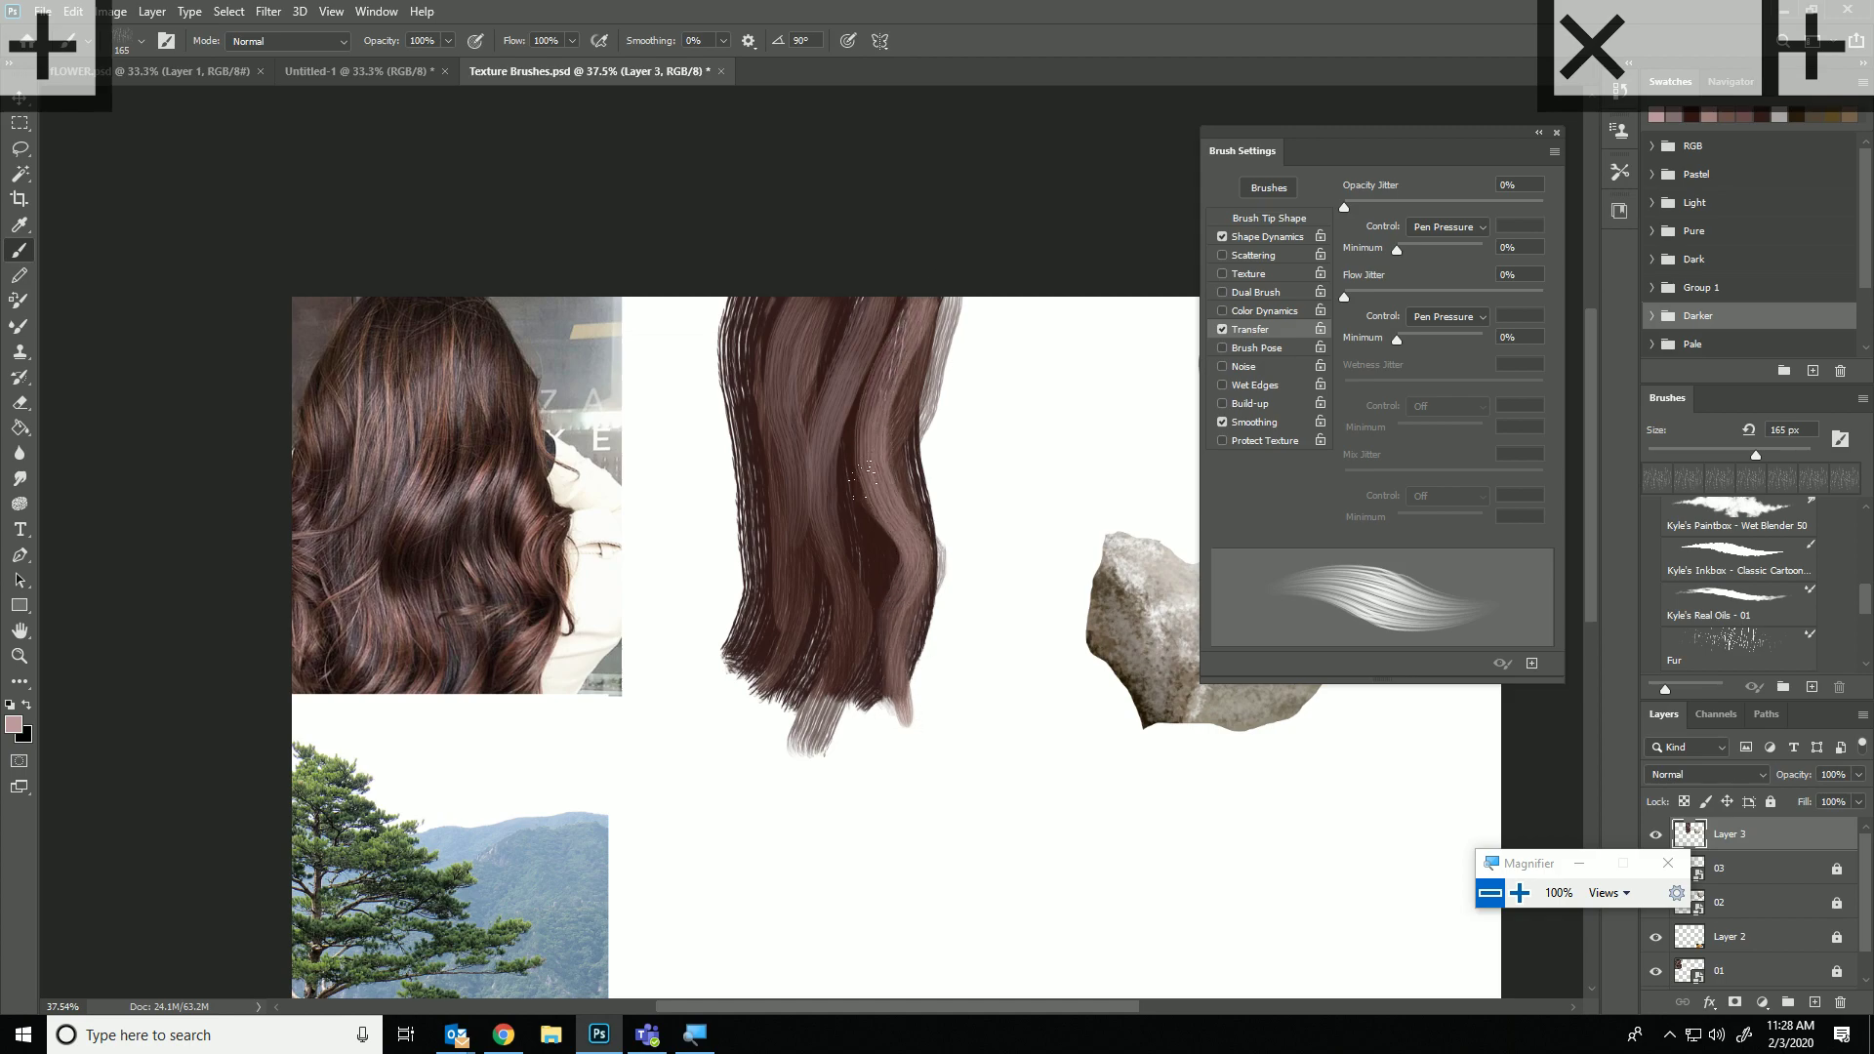
left_click(858, 556, "alt")
mouse_move(866, 314)
left_mouse_down()
mouse_move(816, 430)
mouse_move(867, 280)
left_mouse_up()
left_click_drag(892, 502, 915, 311)
left_click_drag(912, 710, 856, 666)
Disable Transfer and set the Size Jitter control to Off for the bristle brush, undoing test strokes beside the tree photo.
left_click_drag(805, 777, 778, 742)
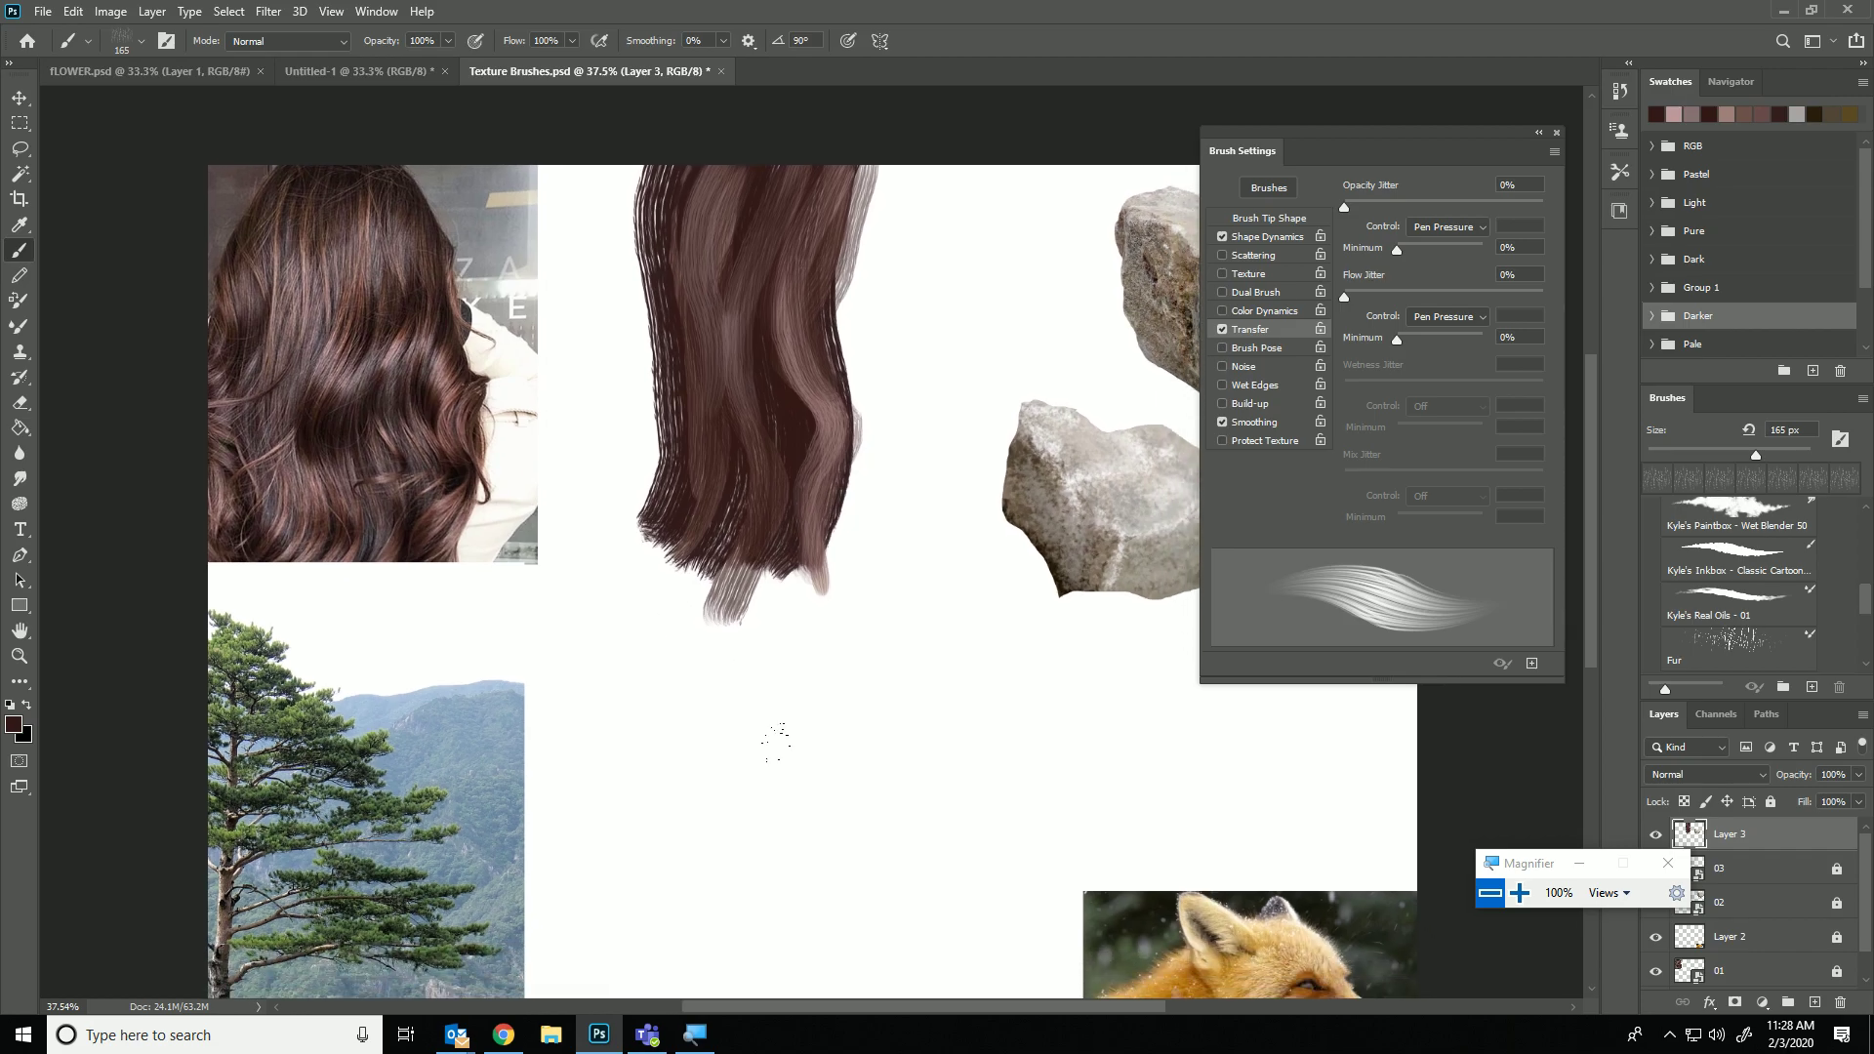
scroll(847, 254, "up", 4)
scroll(757, 359, "down", 6)
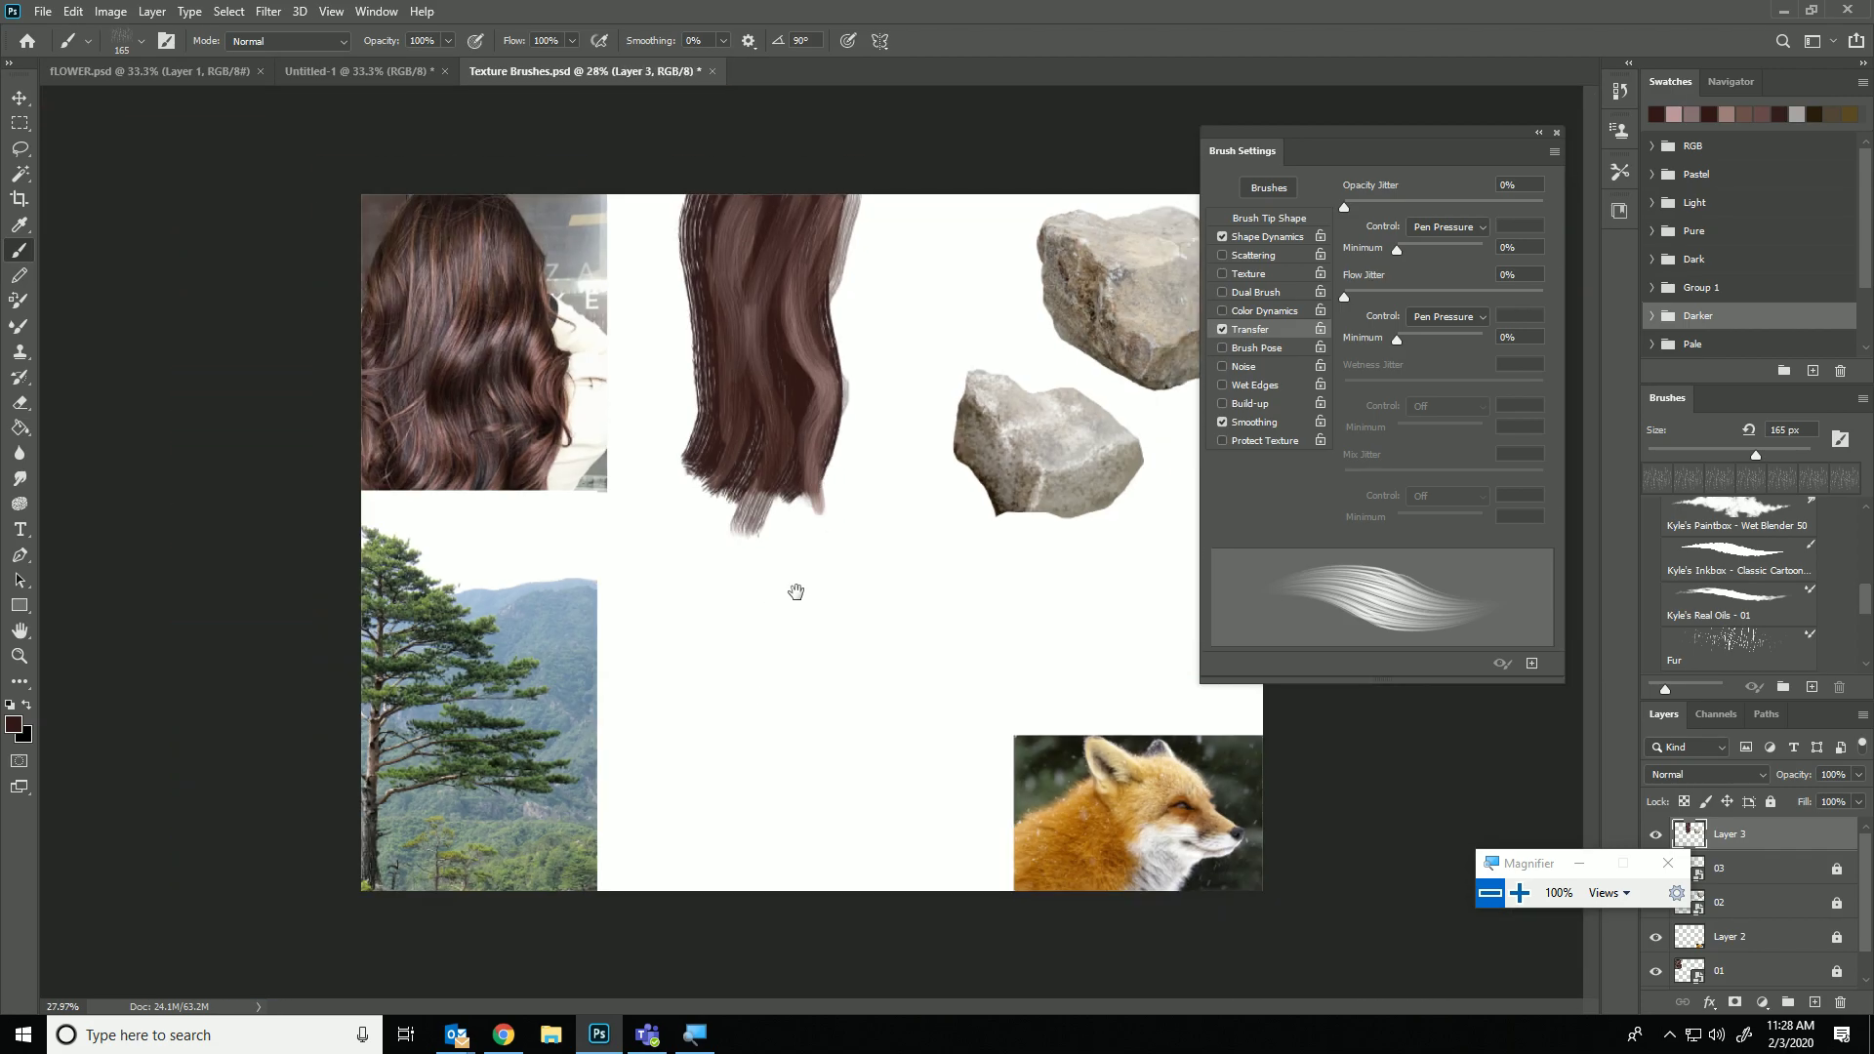
scroll(626, 662, "up", 5)
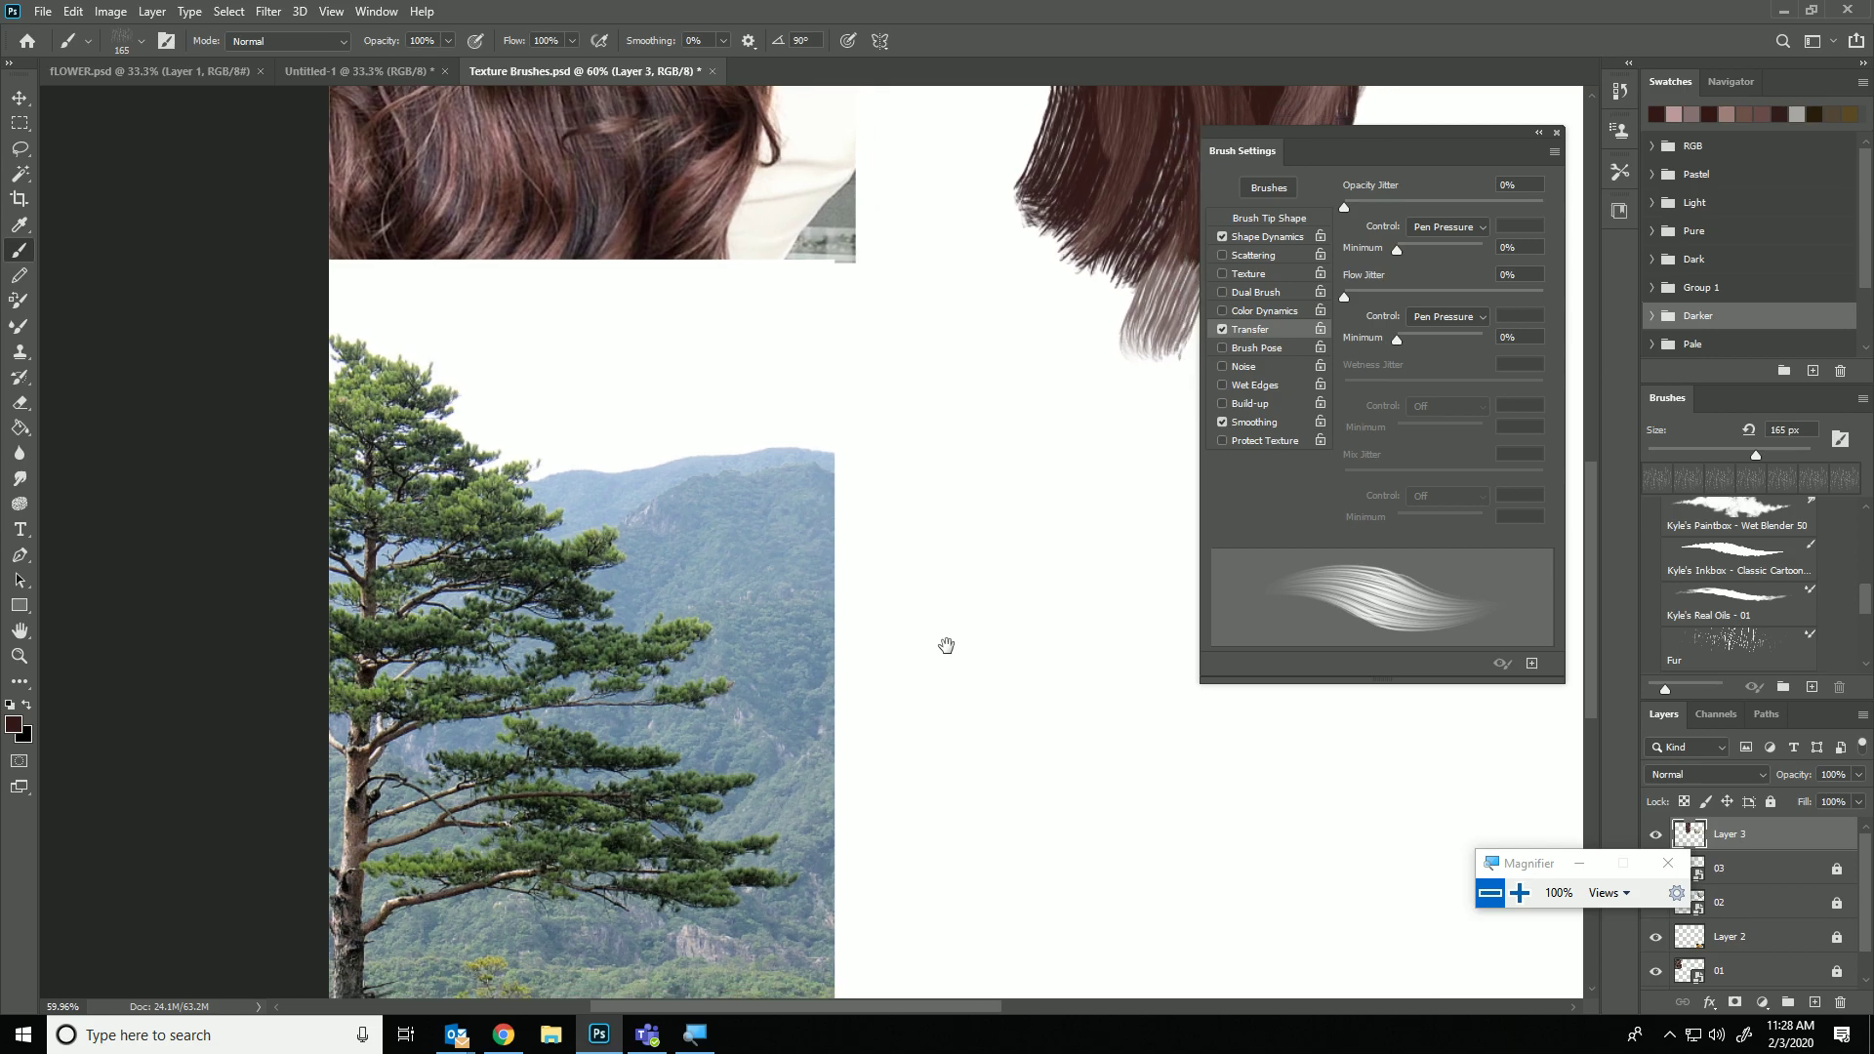
mouse_move(951, 625)
left_mouse_down()
mouse_move(958, 607)
mouse_move(935, 601)
left_mouse_up()
key("ctrl+z")
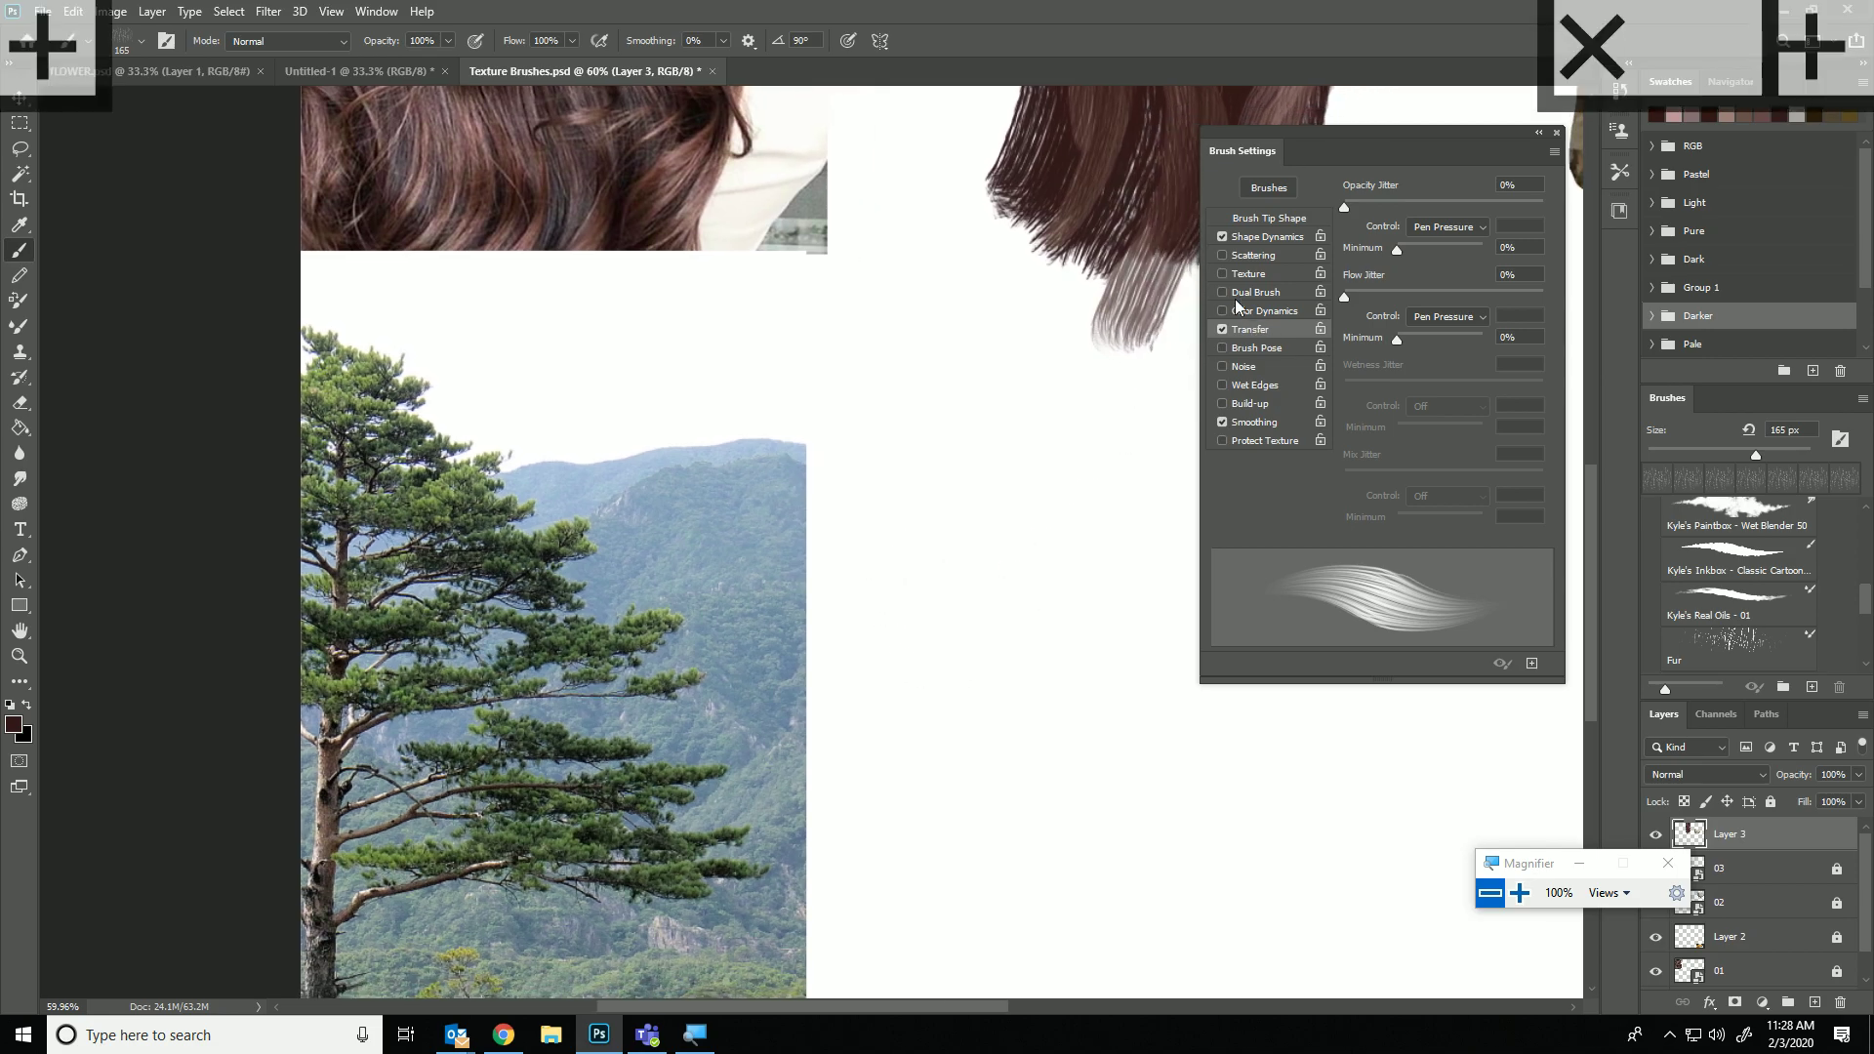
left_click(1266, 237)
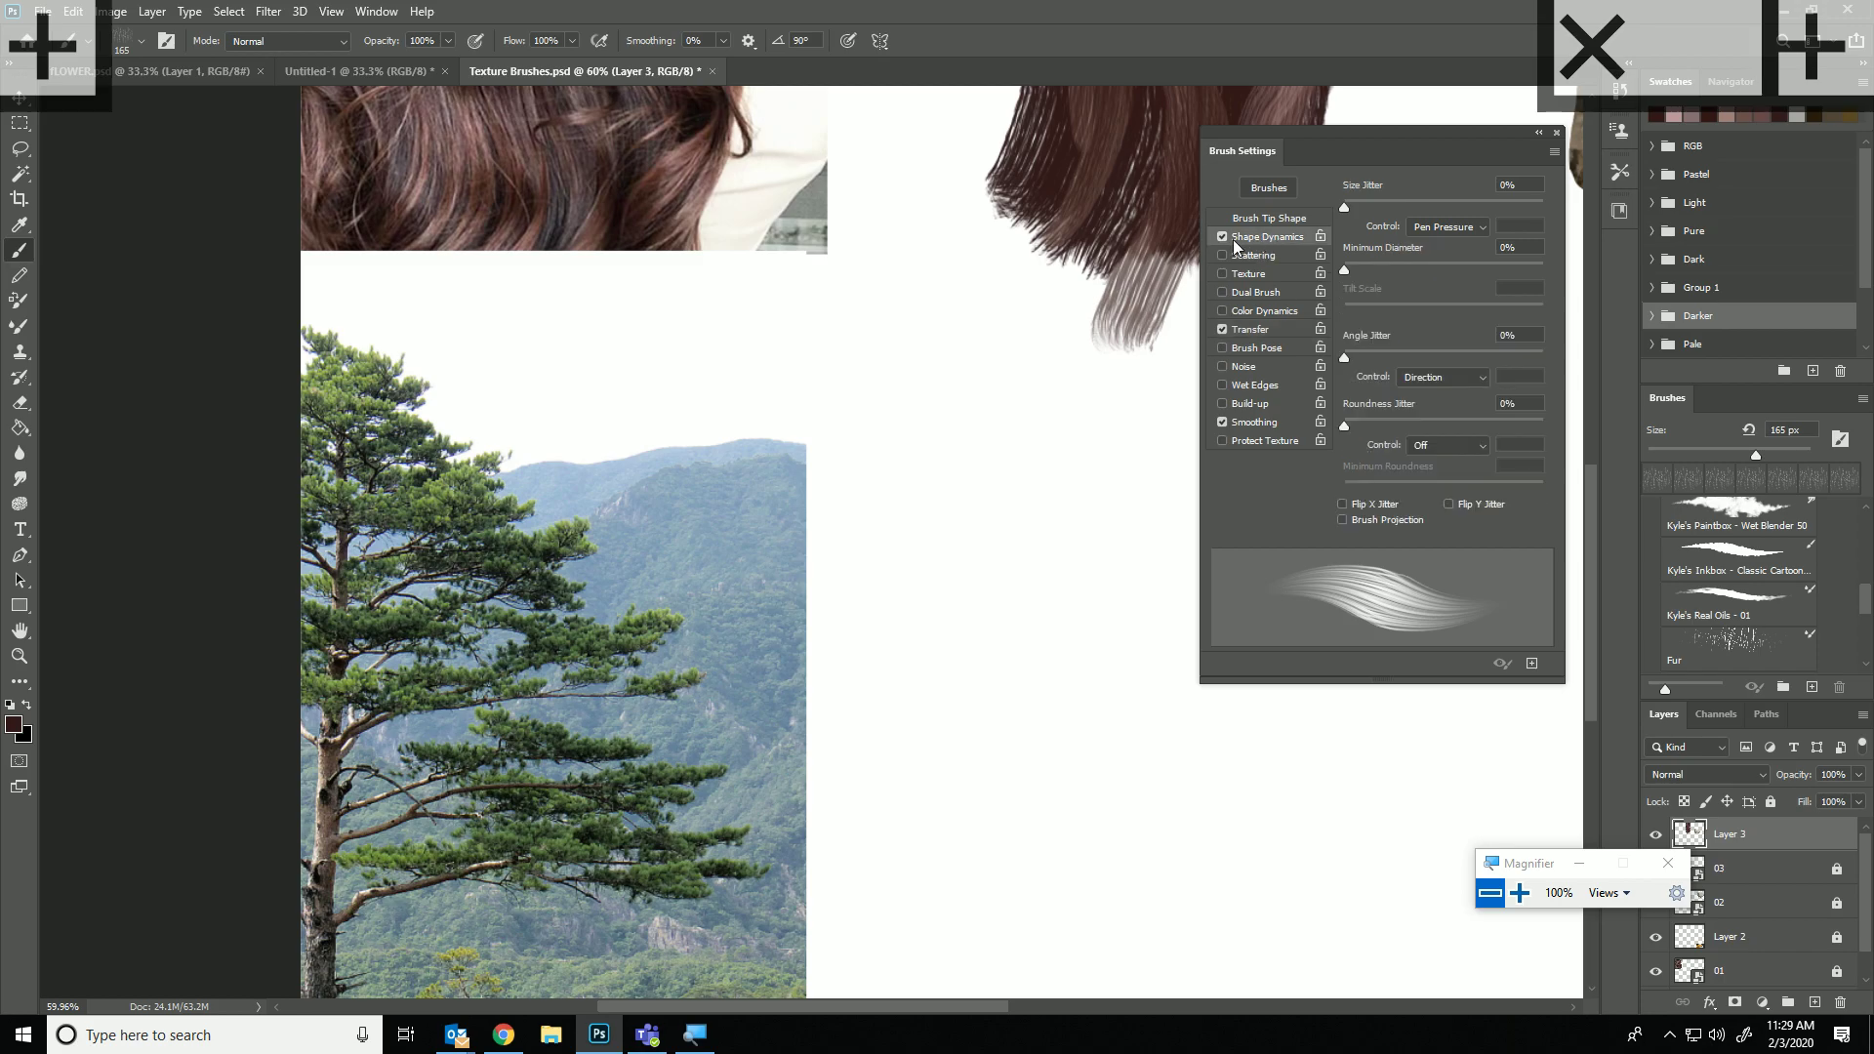
left_click(1220, 329)
left_click(1444, 226)
left_click(1449, 240)
left_click_drag(1003, 642, 1056, 622)
key("ctrl+z")
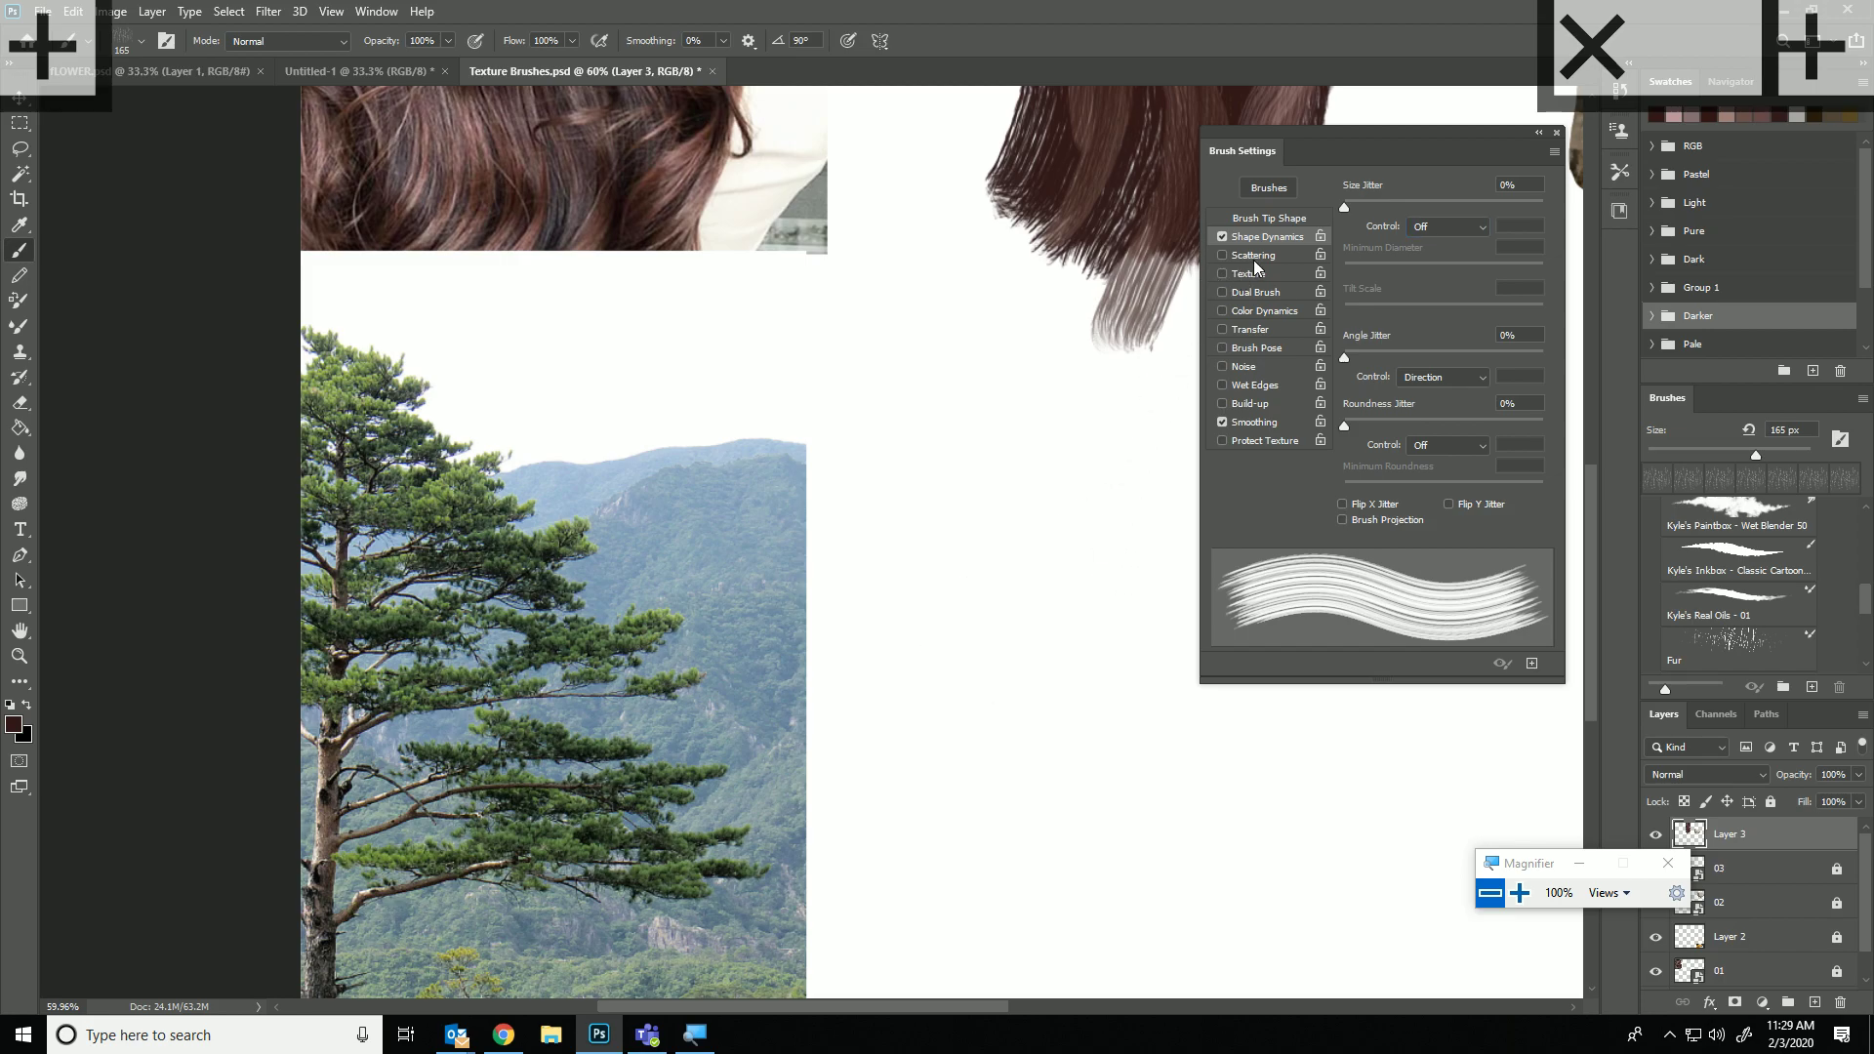
Reset the brush to the Hard Round preset and choose the textured 50 px brush tip.
left_click(1269, 221)
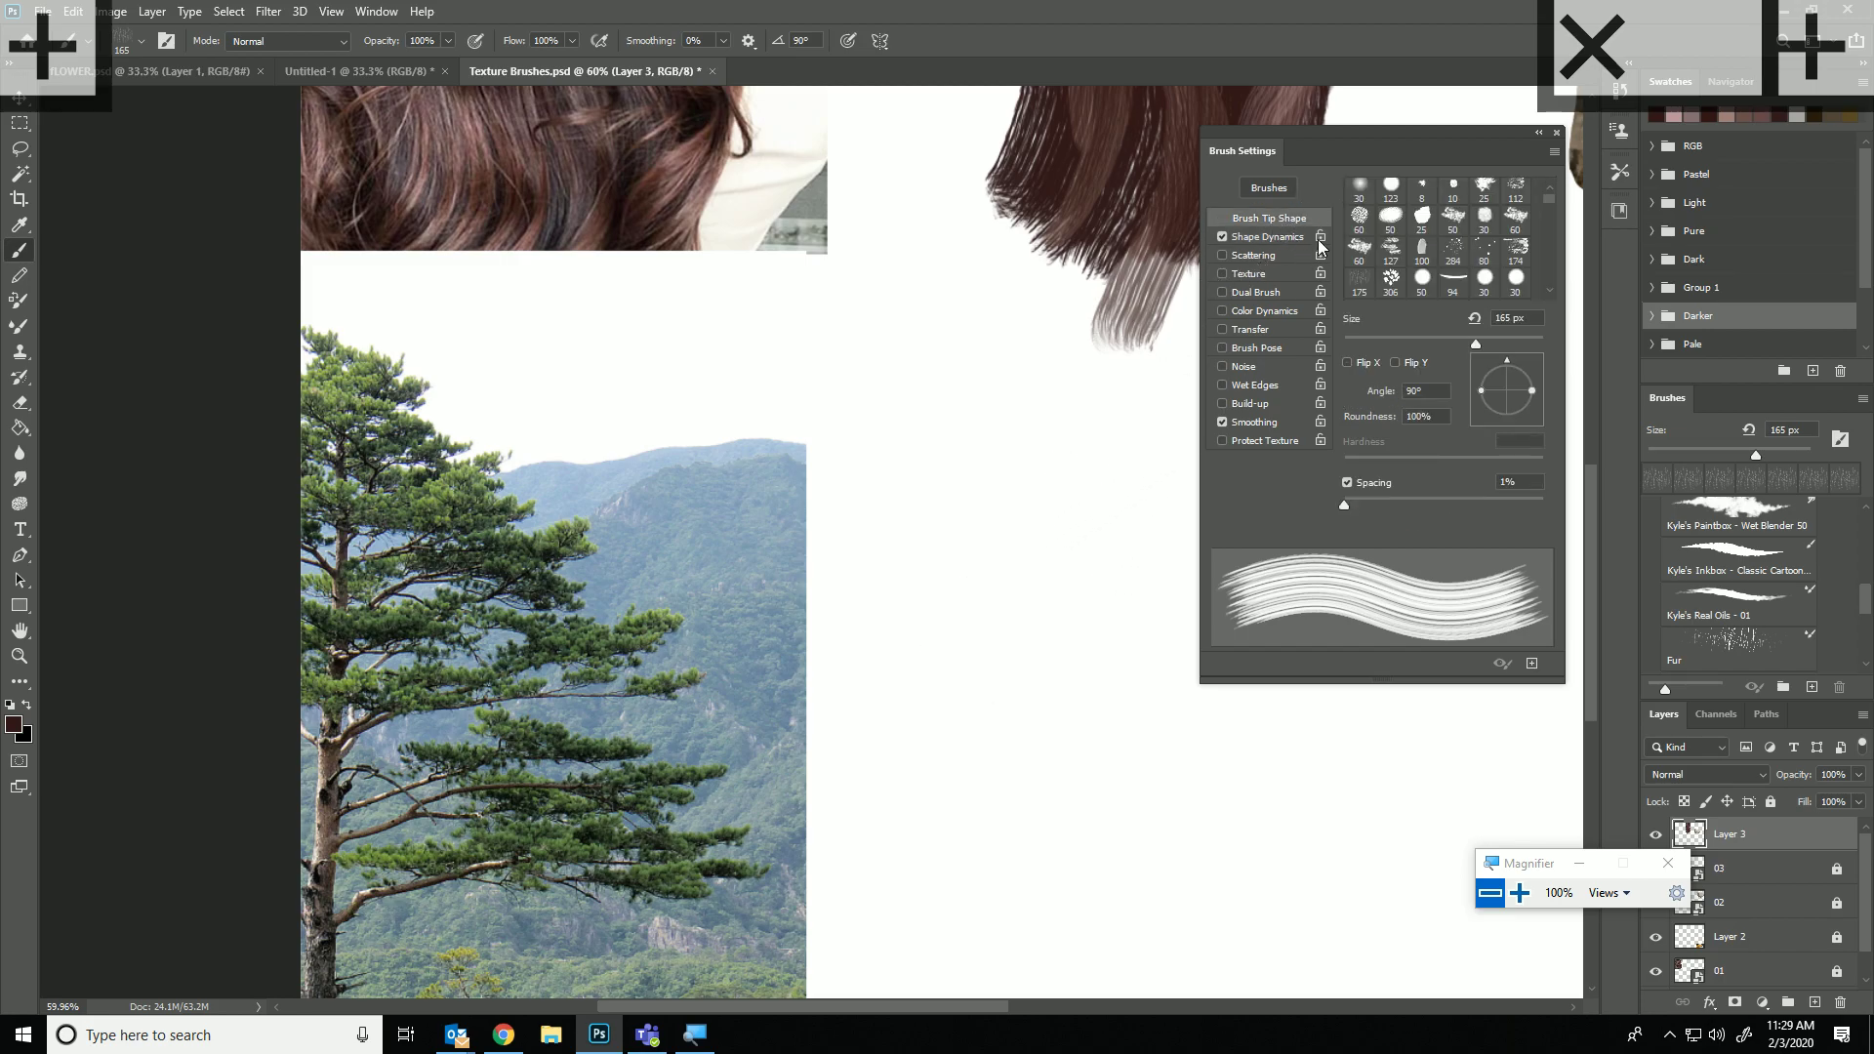
right_click(1065, 434)
left_click(1142, 594)
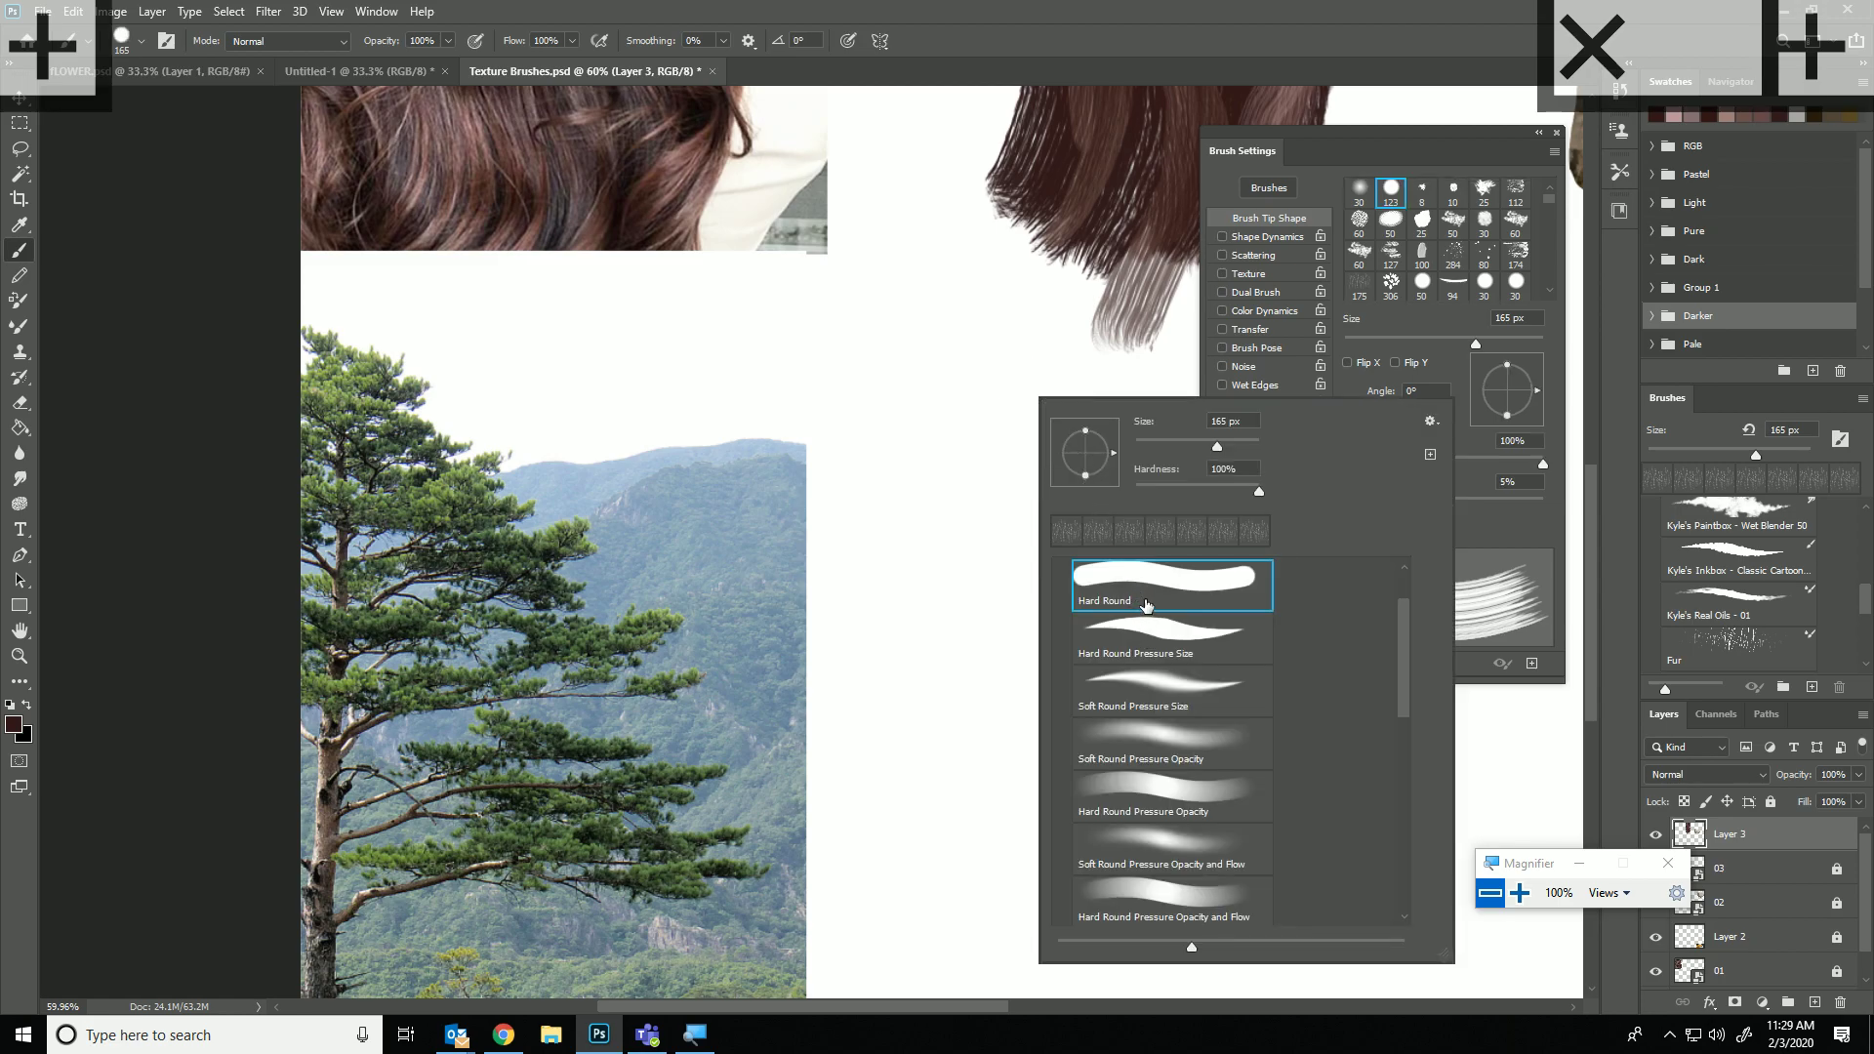
left_click(1433, 225)
left_click(1456, 233)
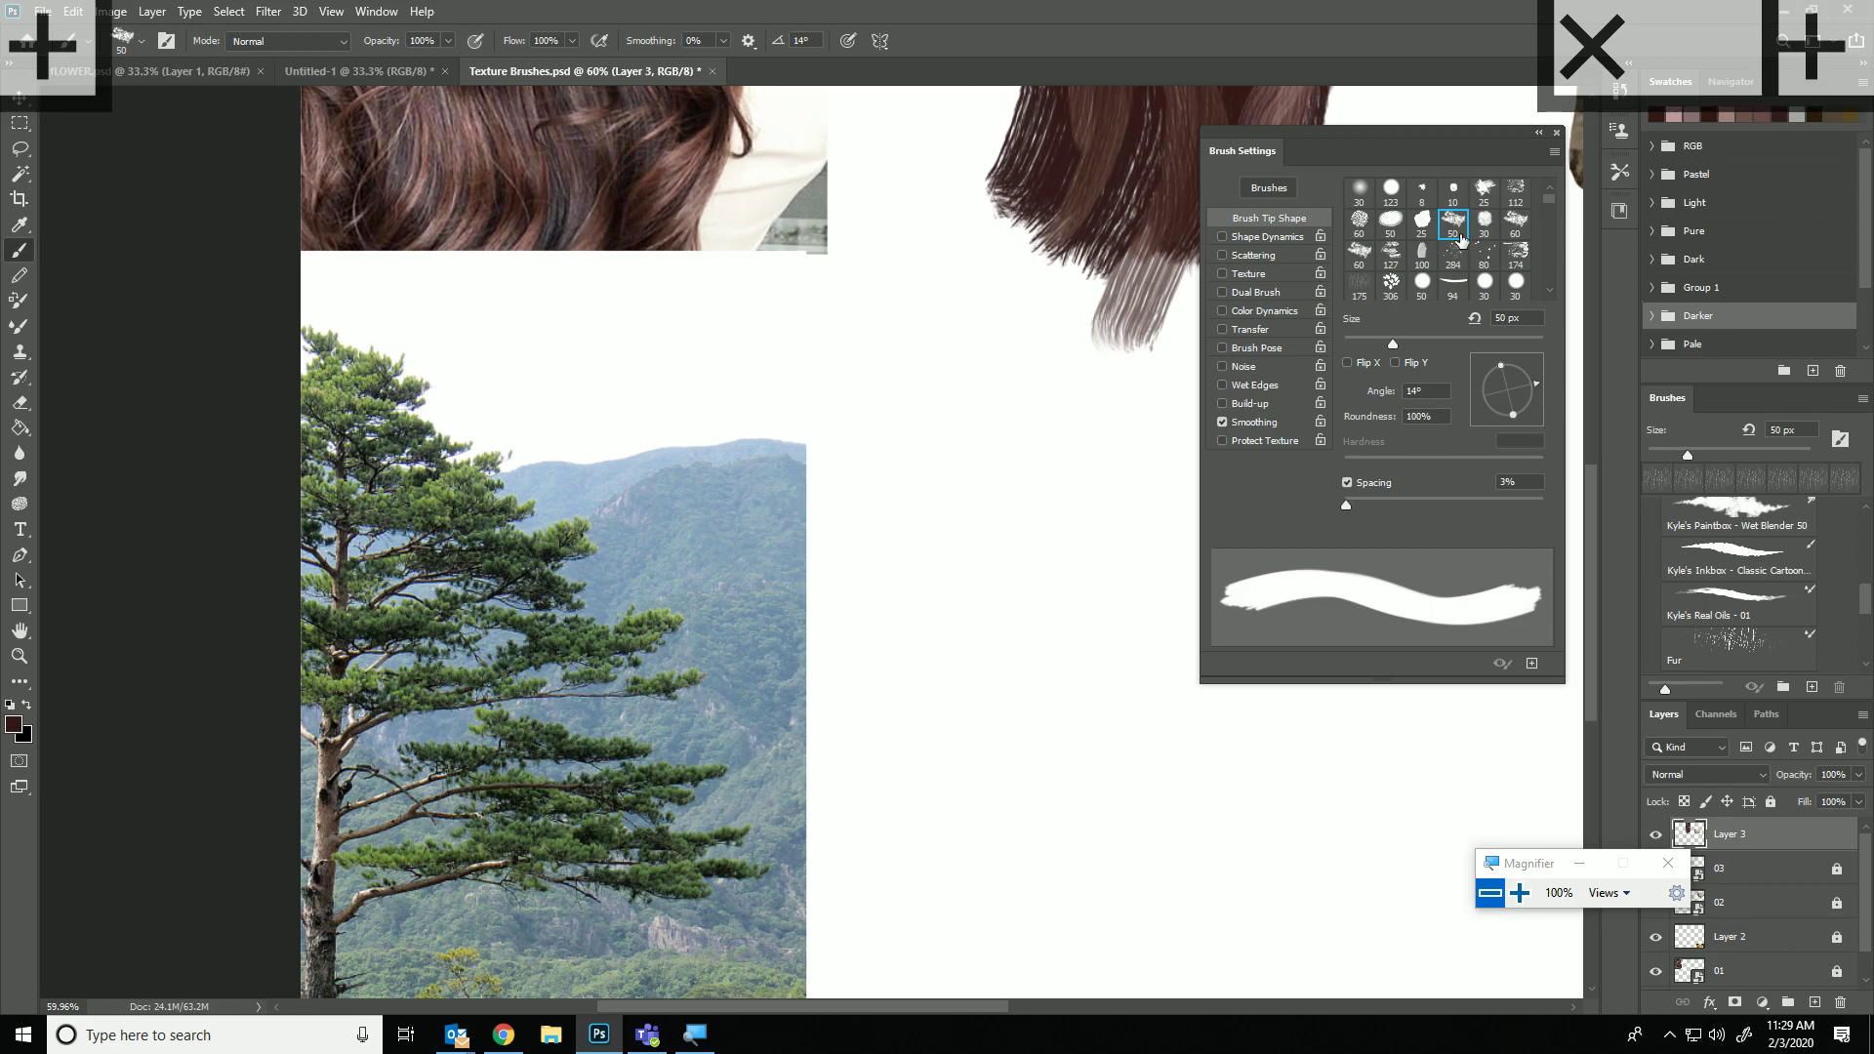
Flatten the brush tip to 12% roundness at a -13° angle, undoing a test mark beside the tree photo.
mouse_move(1484, 366)
left_mouse_down()
mouse_move(1508, 365)
mouse_move(1526, 397)
mouse_move(1513, 360)
mouse_move(1534, 395)
left_mouse_up()
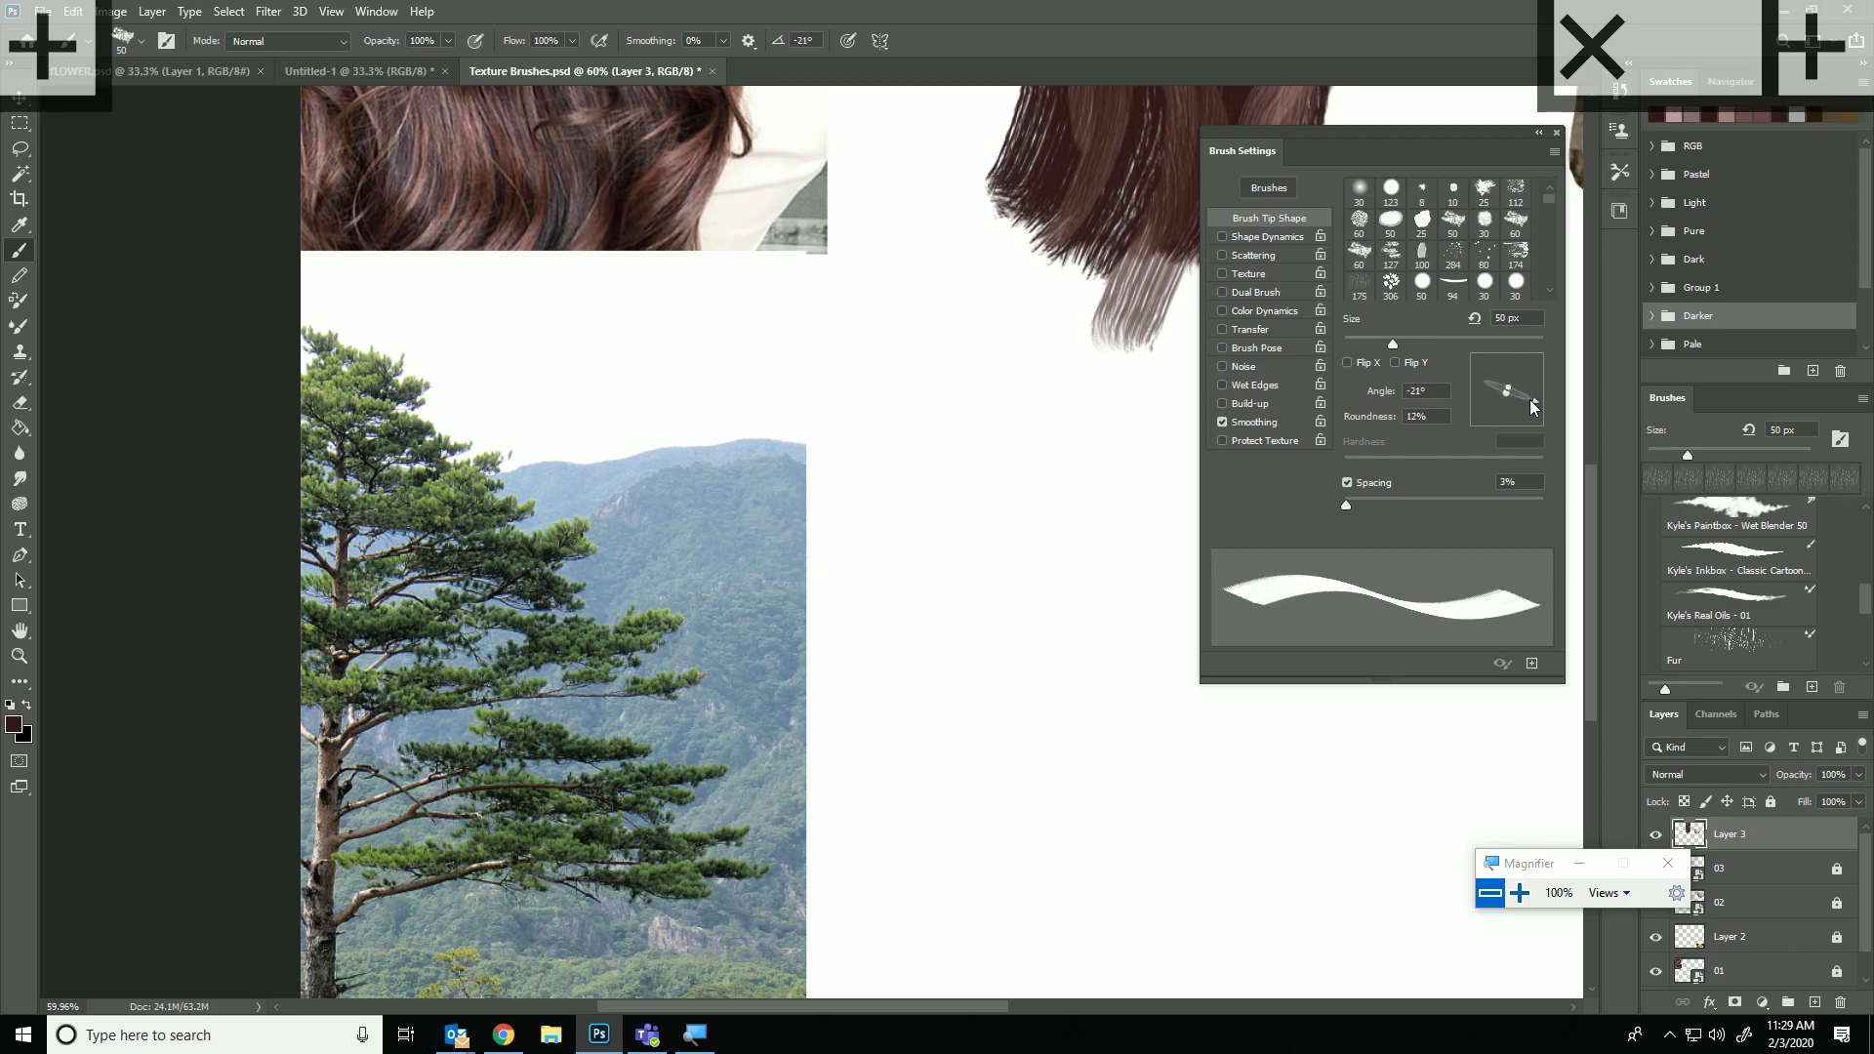
mouse_move(882, 499)
left_mouse_down()
mouse_move(1025, 514)
mouse_move(903, 523)
left_mouse_up()
key("ctrl+z")
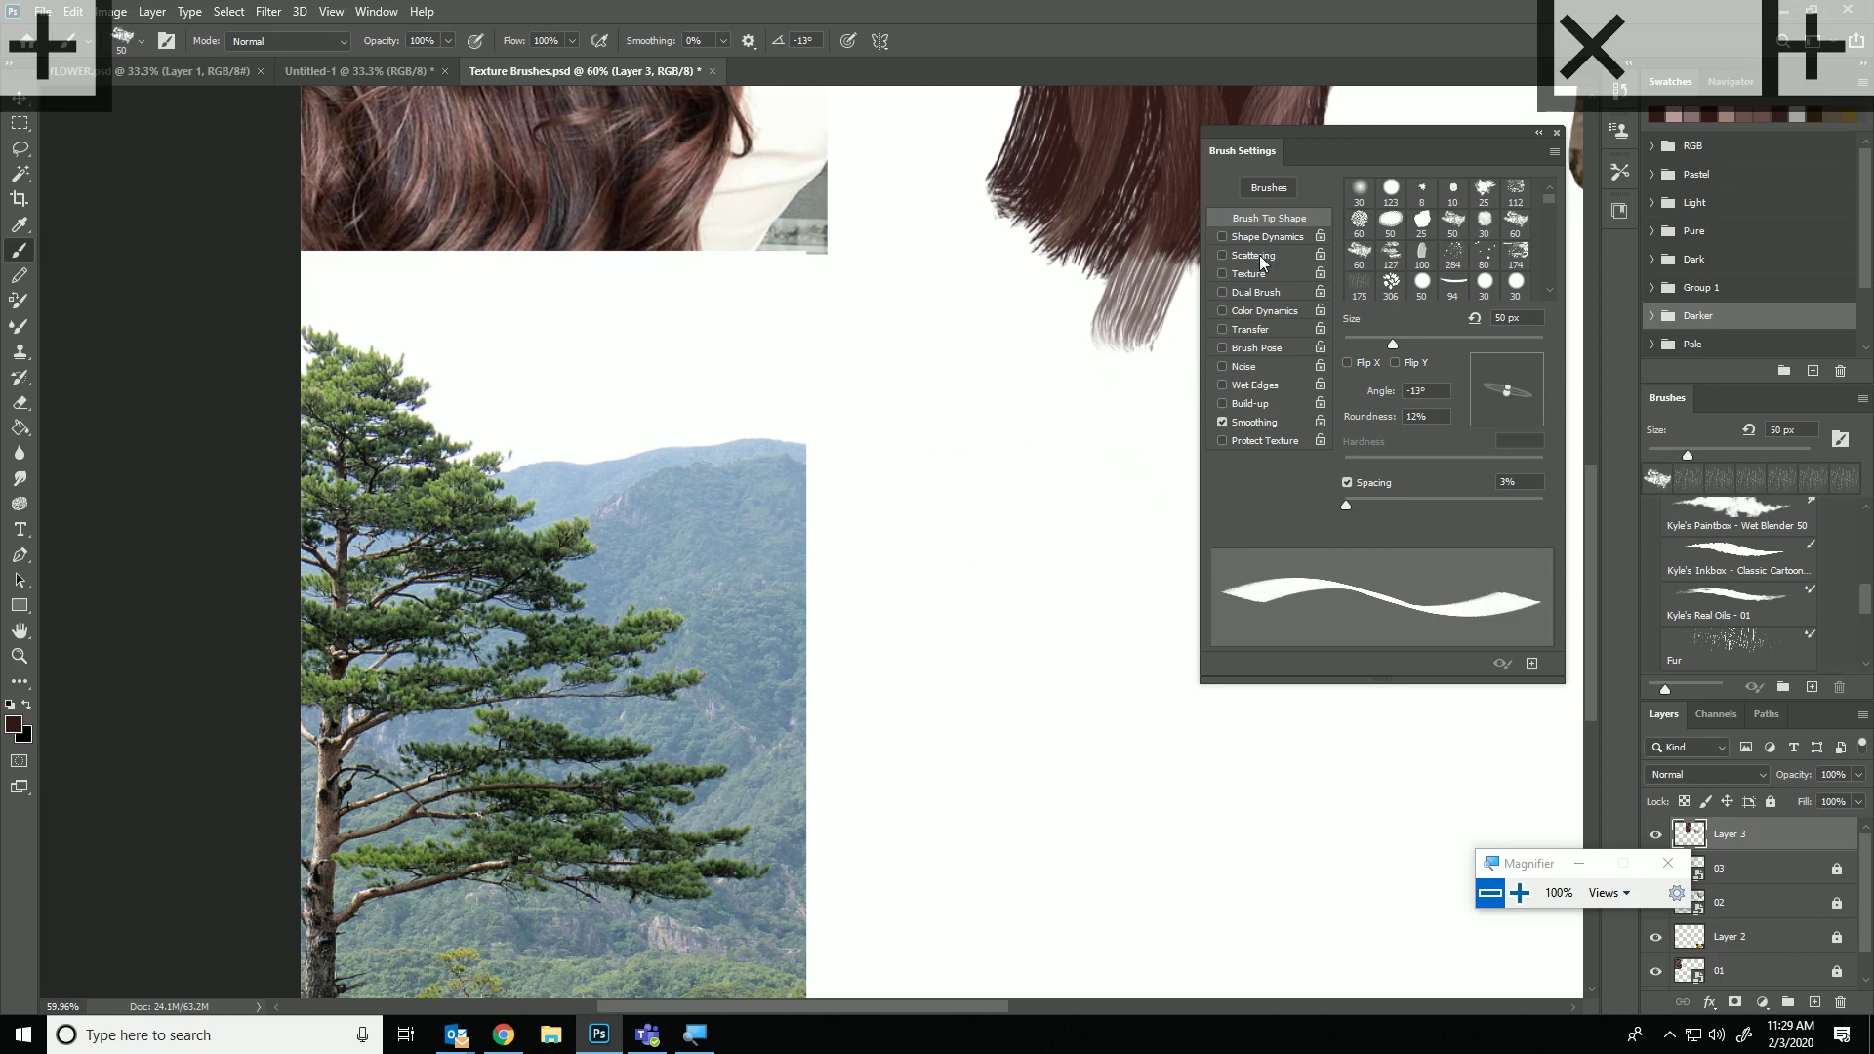
Enable Shape Dynamics with 89% Size Jitter and 2% Angle Jitter, undoing the horizontal test stroke.
left_click(1263, 237)
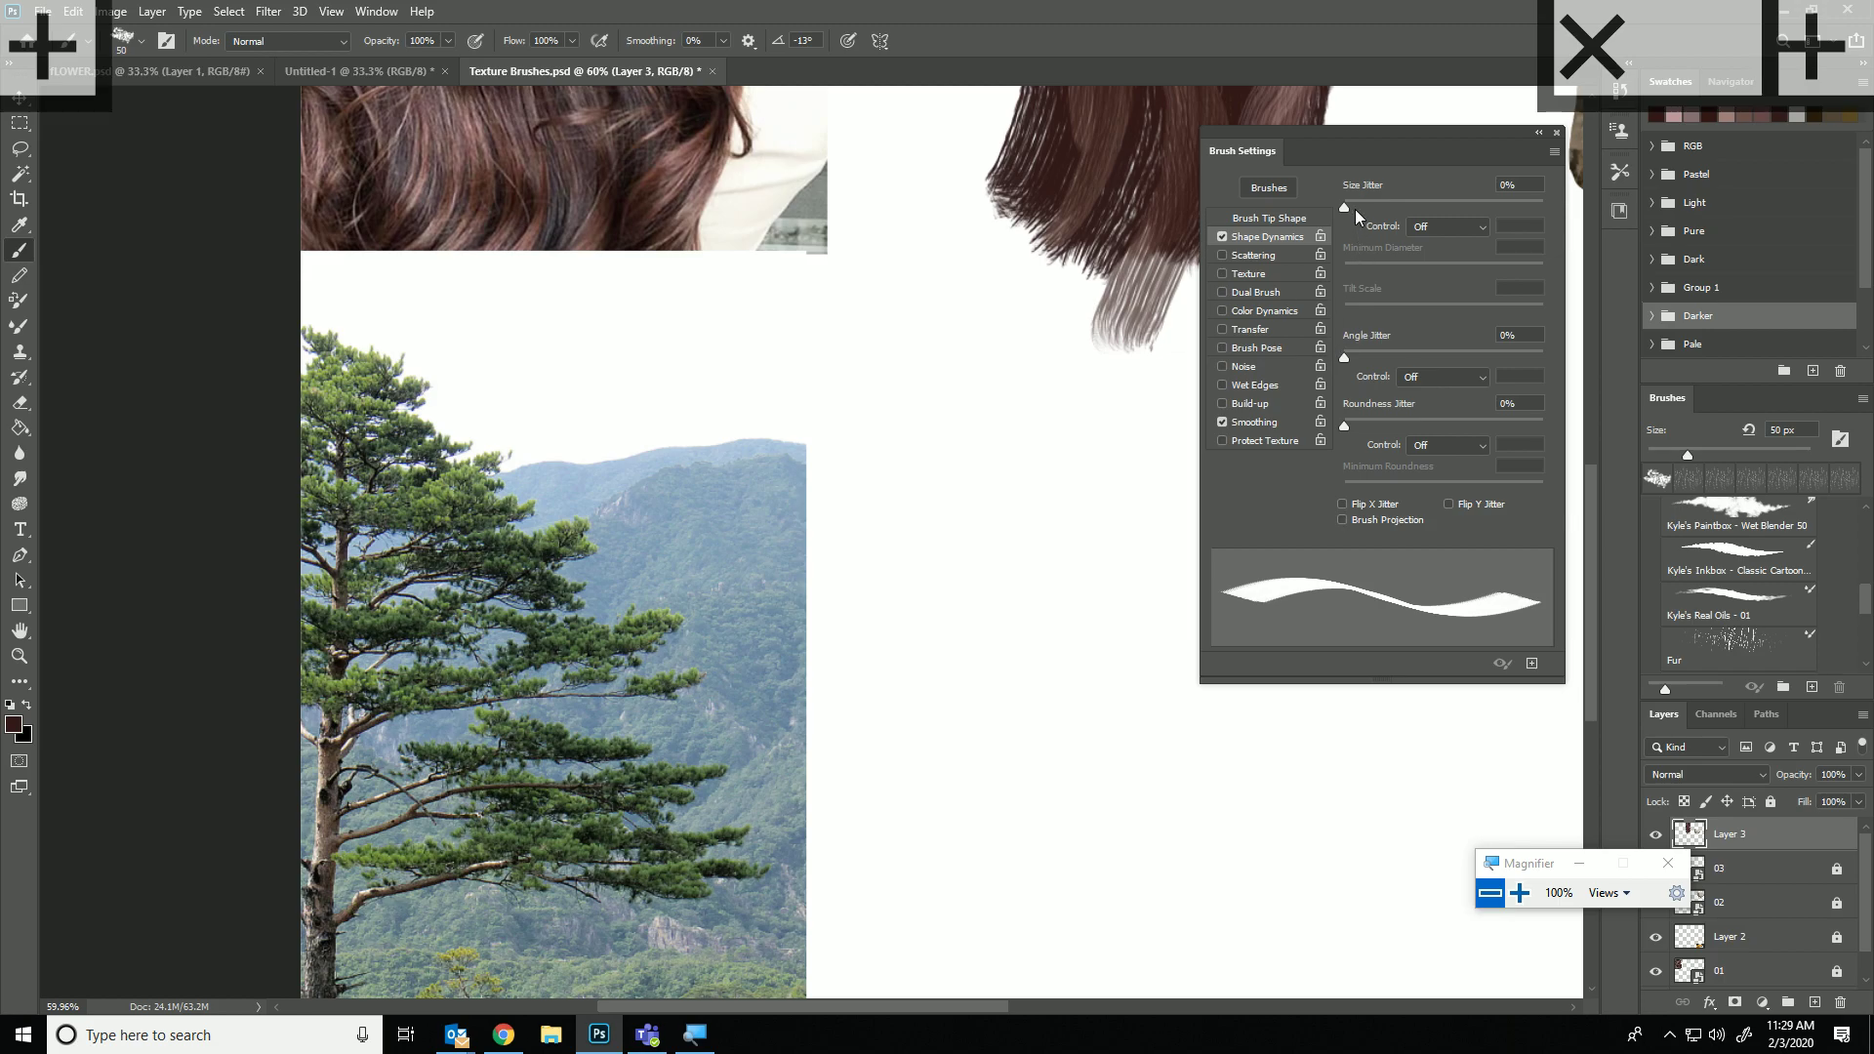
left_click_drag(1345, 356, 1349, 367)
left_click_drag(1344, 202, 1521, 207)
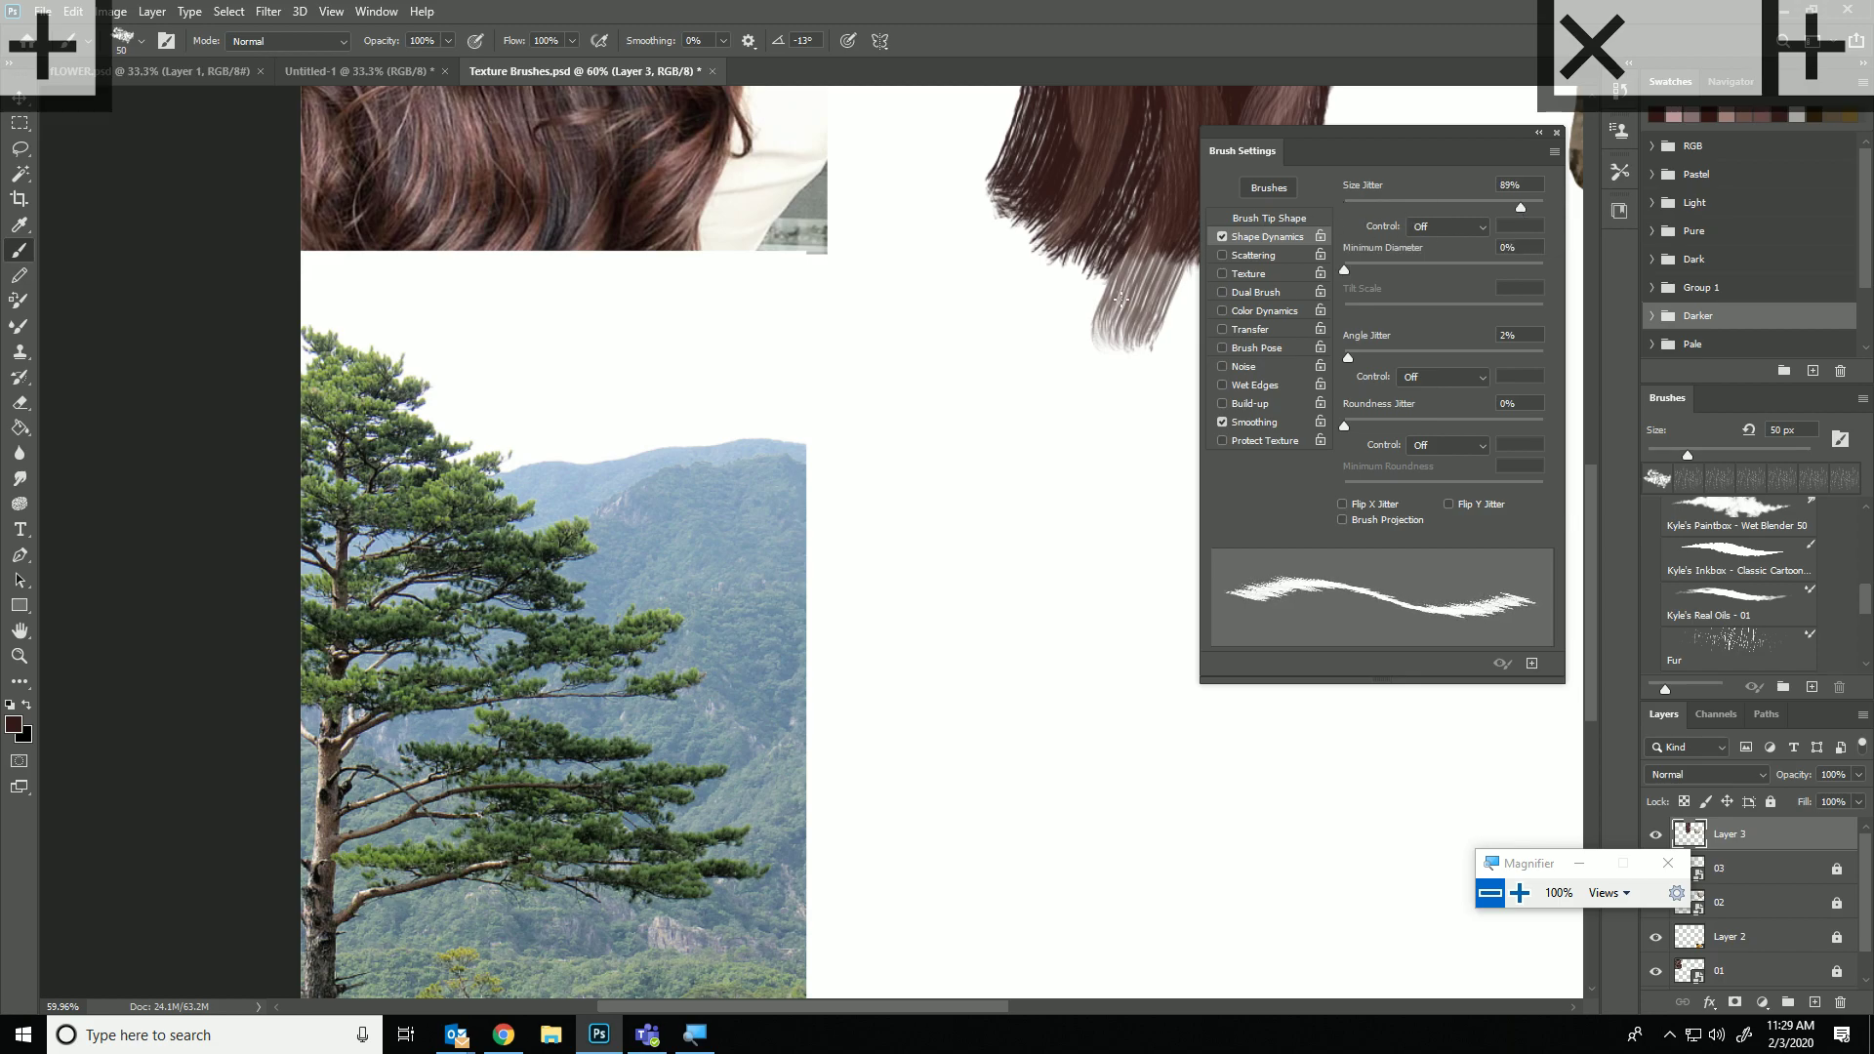
left_click_drag(990, 540, 1201, 538)
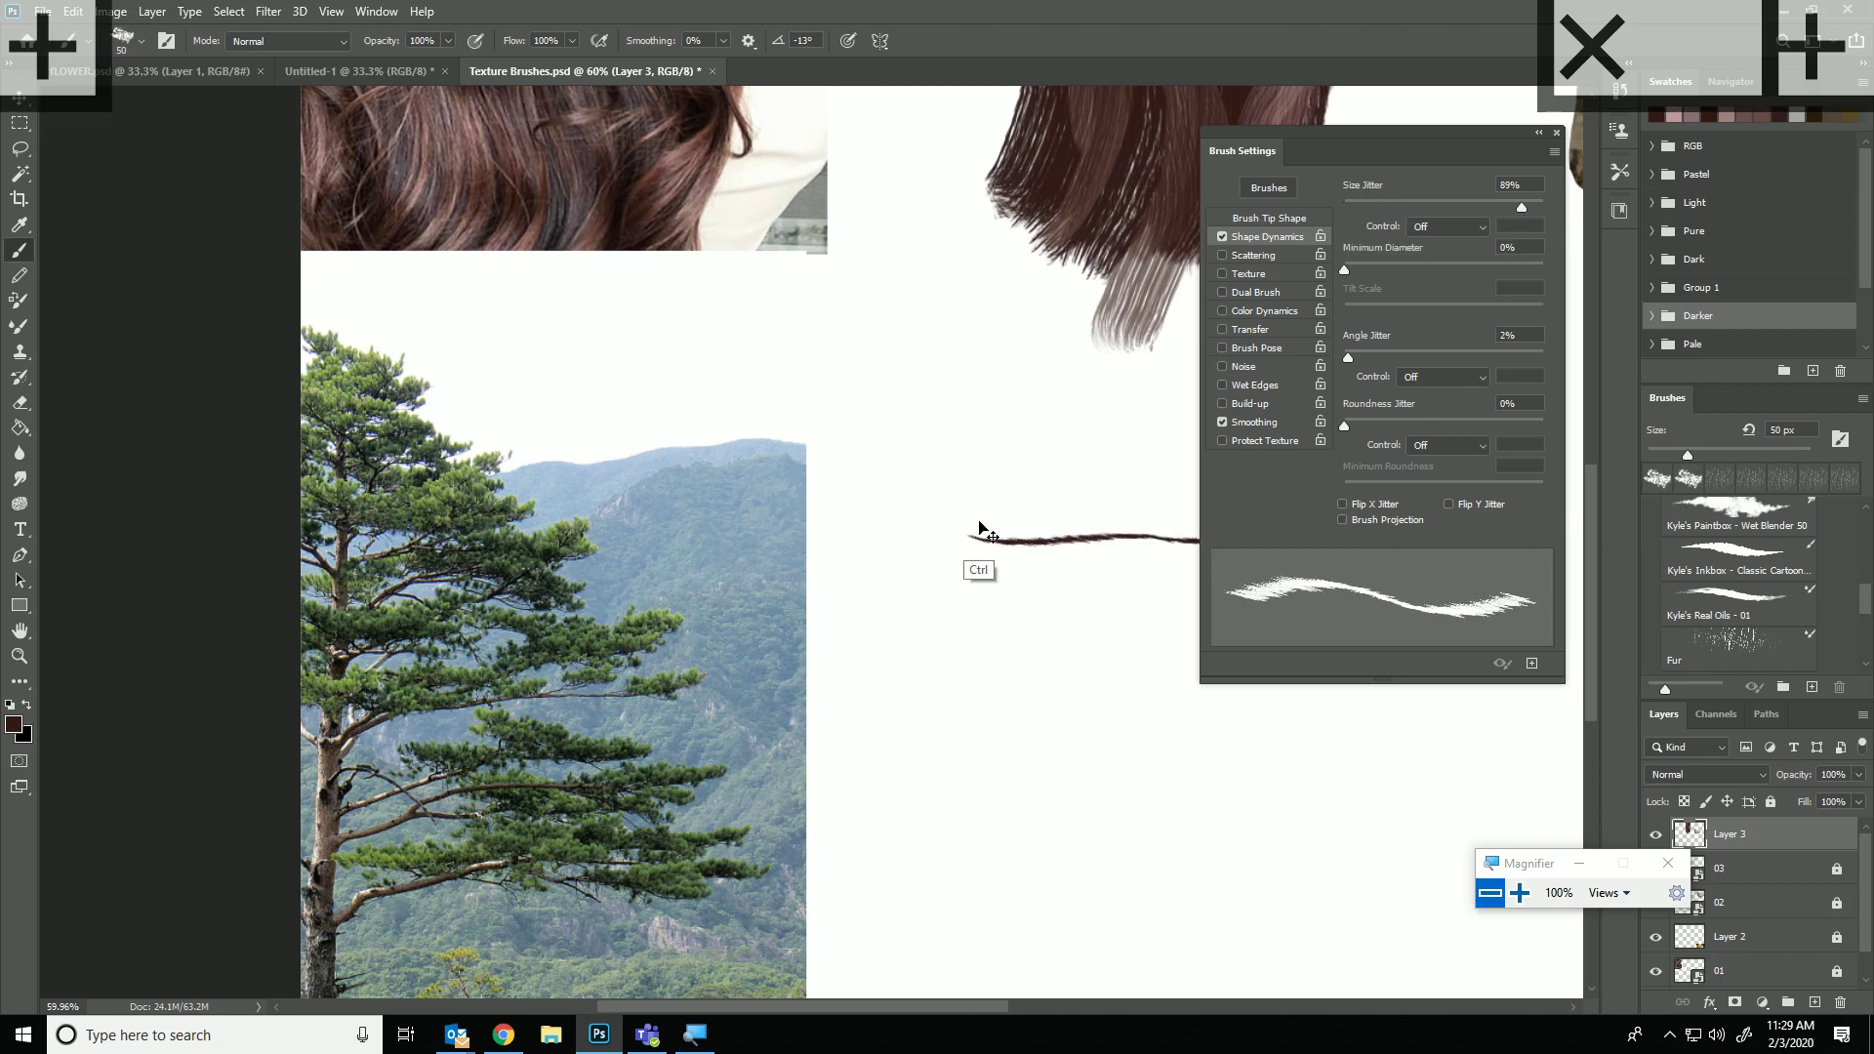
key("ctrl+z")
Enlarge the brush to 136 px and try horizontal strokes beside the tree photo, undoing each one.
right_click(979, 528)
left_click_drag(1108, 500, 1151, 501)
left_click(923, 542)
left_click_drag(867, 562, 1192, 538)
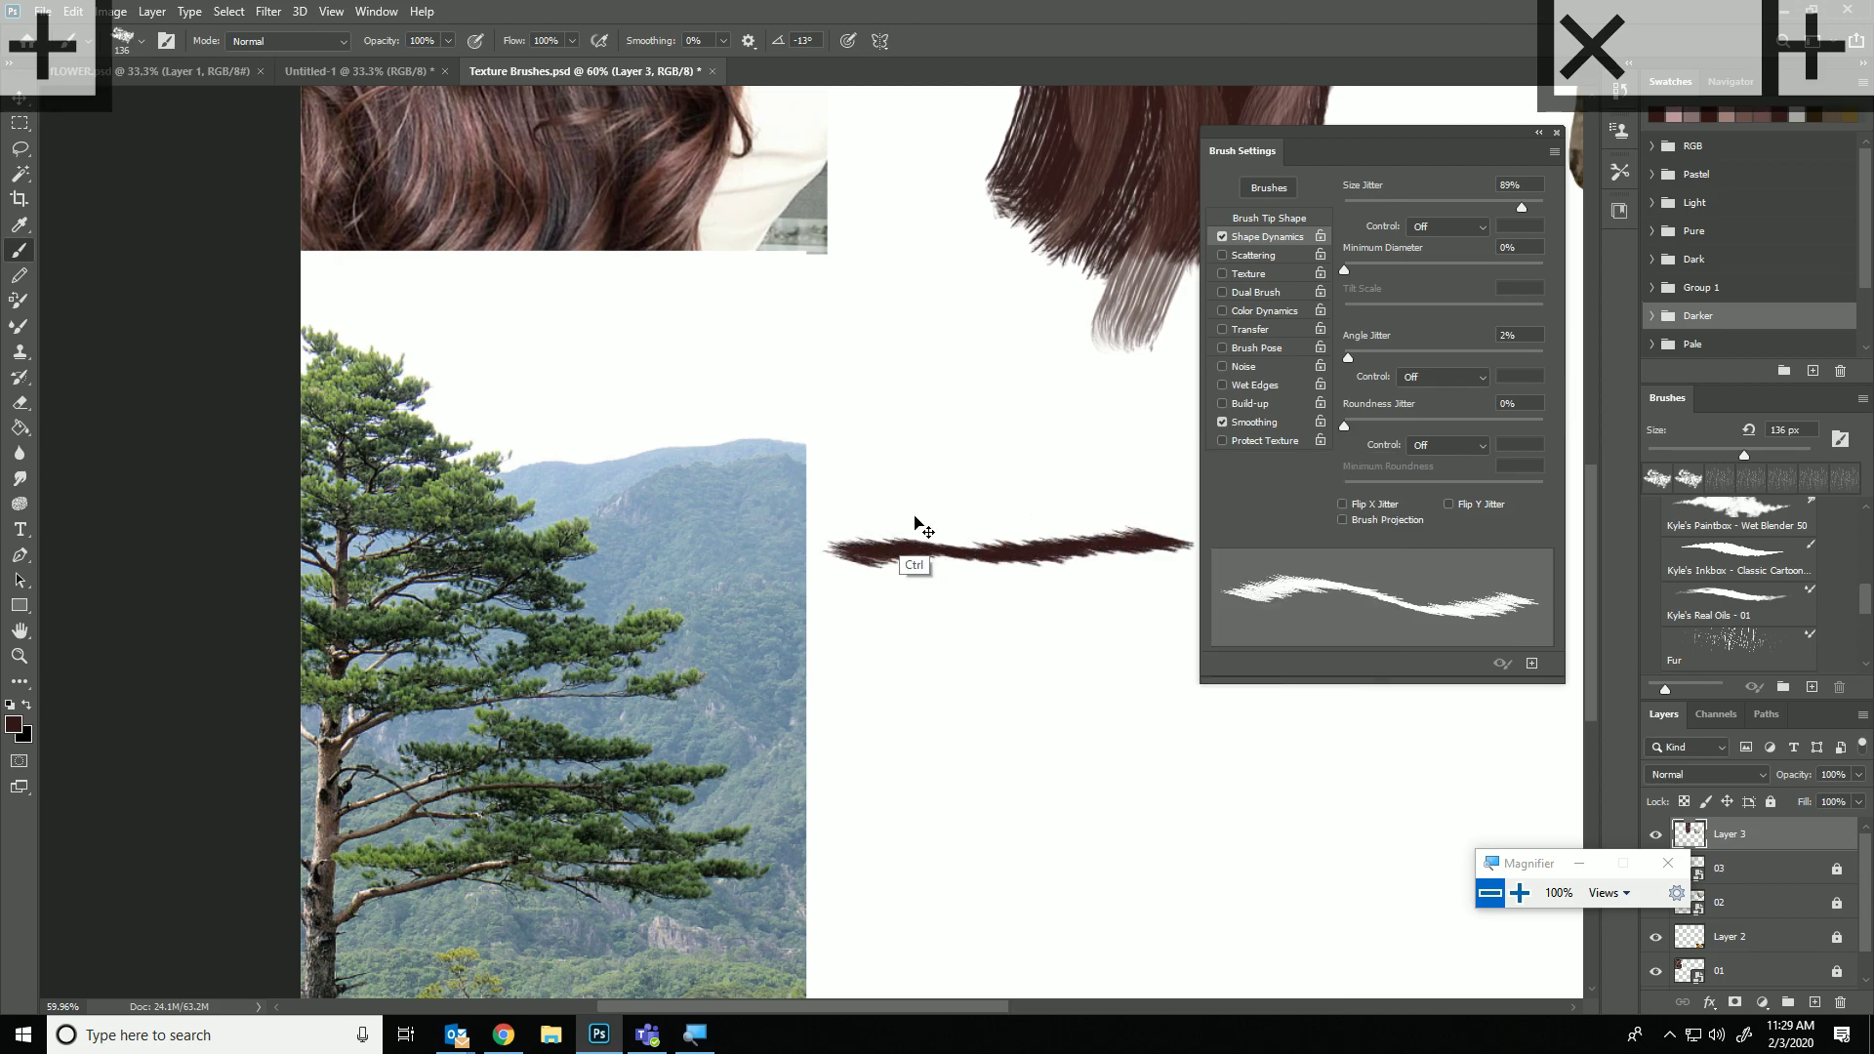
key("ctrl+z")
left_click_drag(867, 552, 1058, 560)
key("ctrl+z")
Enable Scattering at 34% on both axes and undo the foliage test stroke beside the tree photo.
left_click(1253, 254)
left_click_drag(1356, 212, 1351, 210)
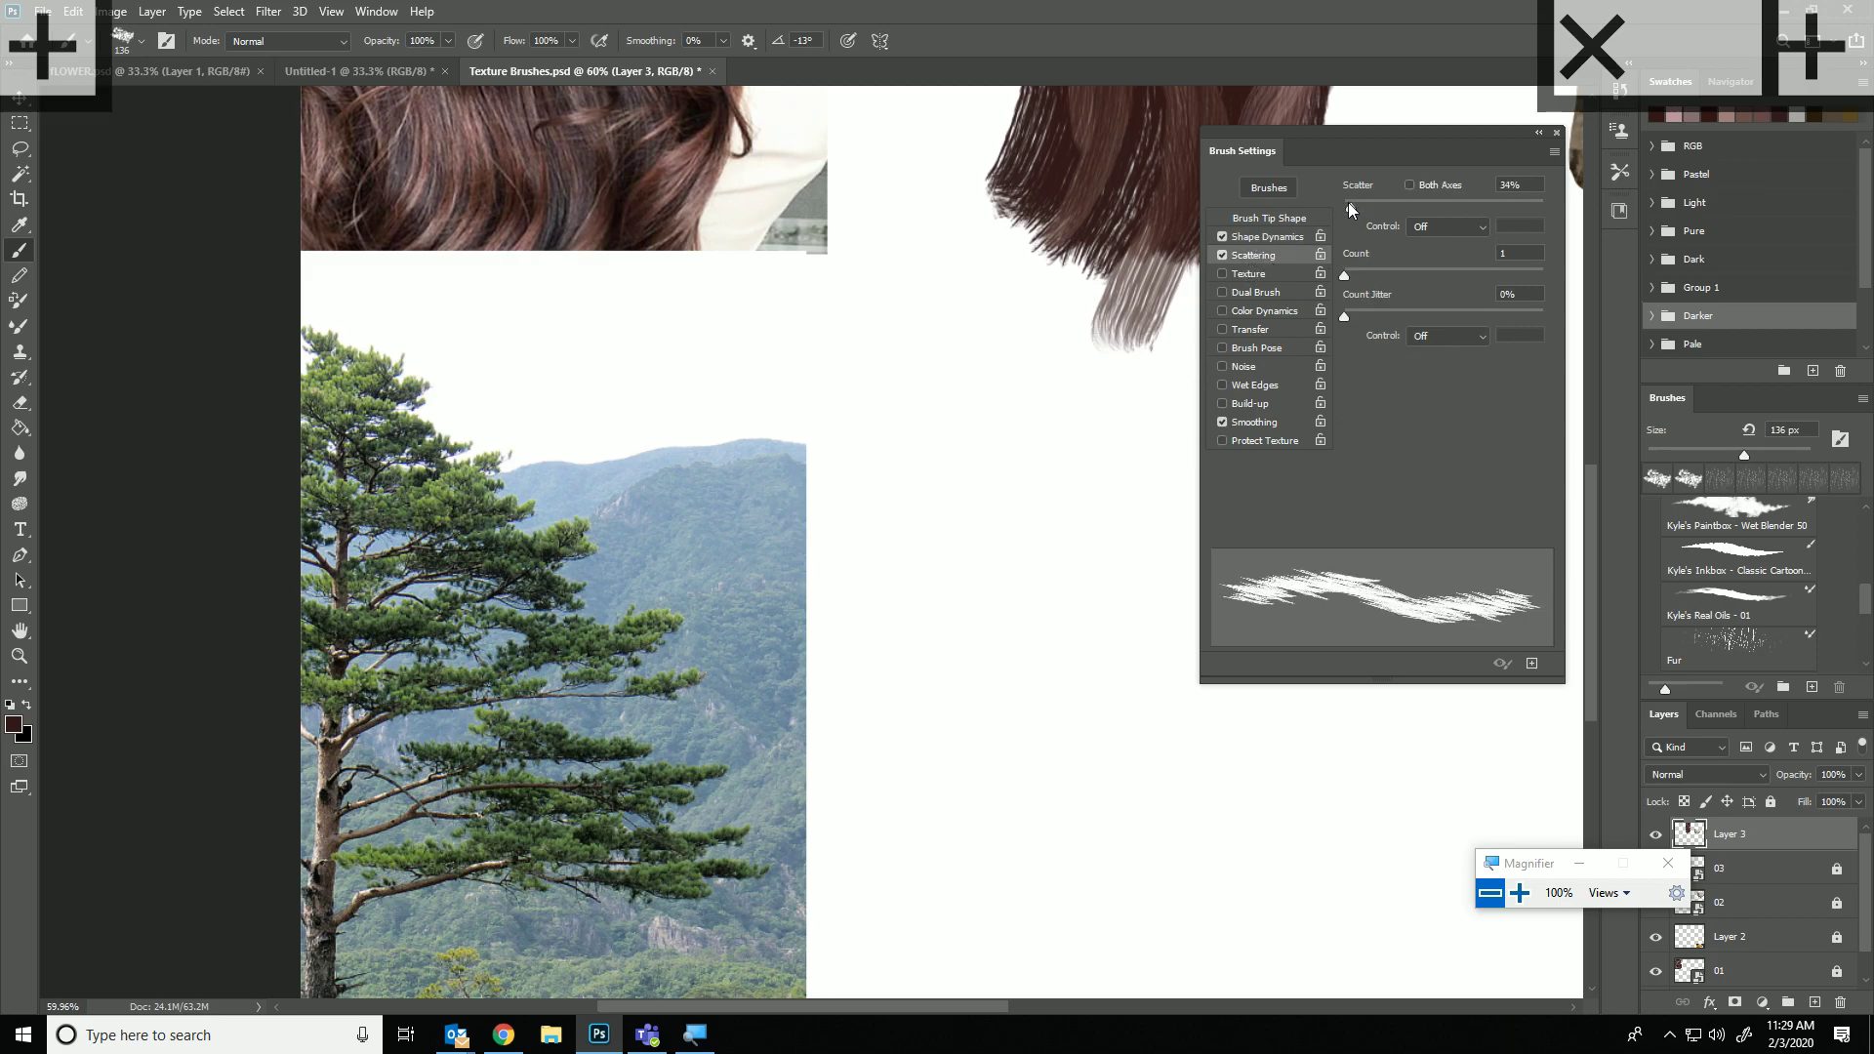
left_click(1408, 187)
mouse_move(937, 545)
left_mouse_down()
mouse_move(1093, 538)
mouse_move(1101, 516)
left_mouse_up()
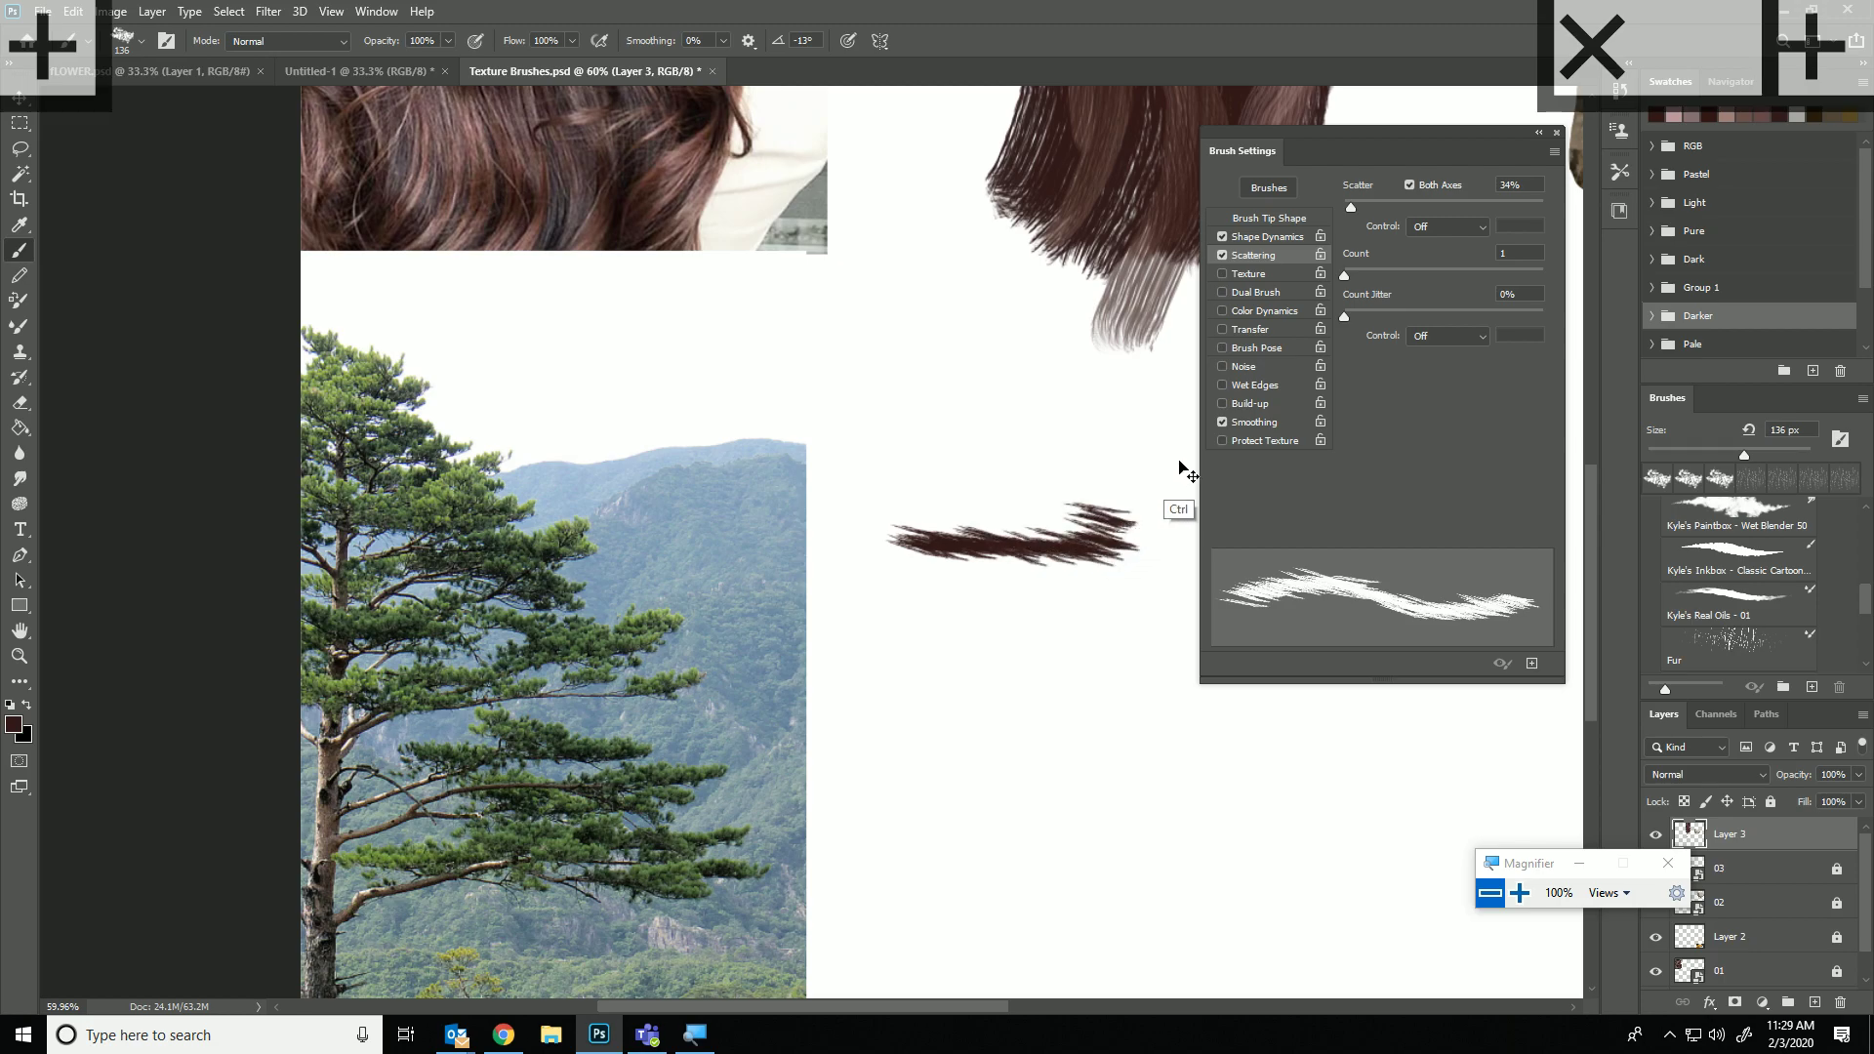
key("ctrl+z")
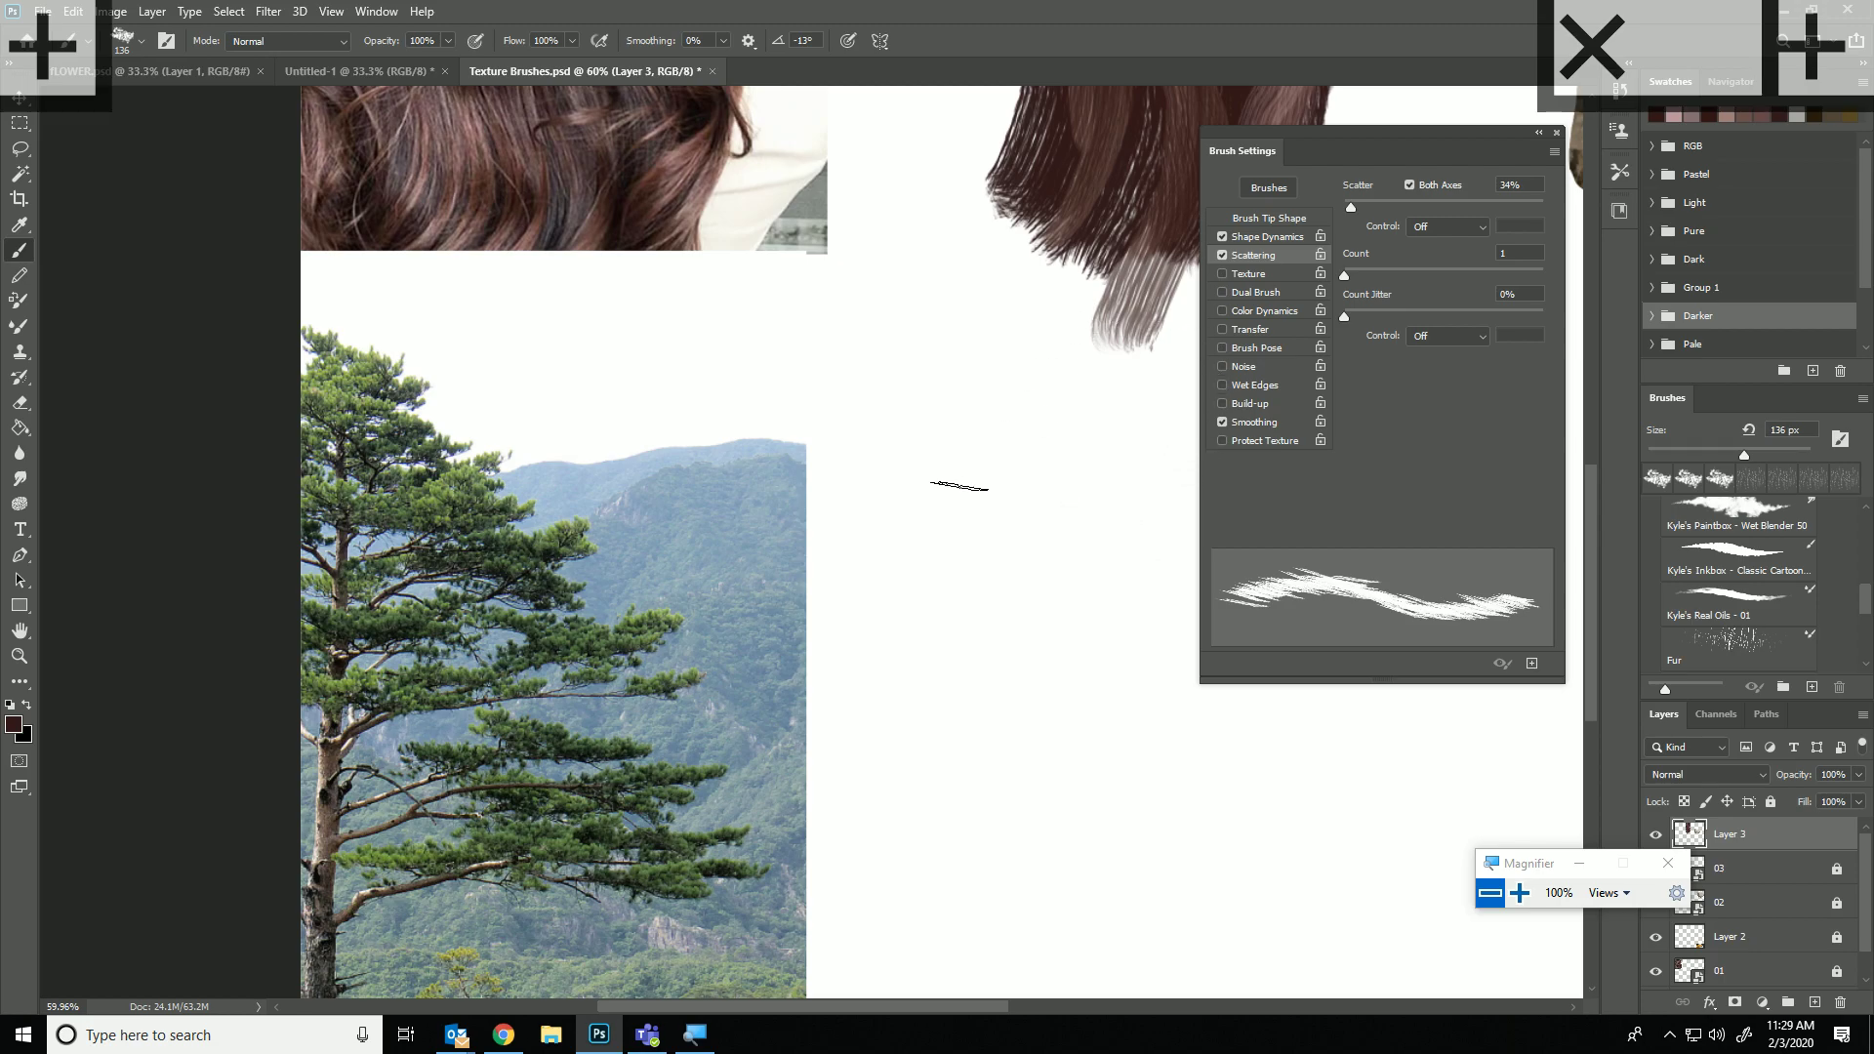
Reset the brush tip angle to 0° and try horizontal strokes beside the tree photo, undoing each one.
left_click_drag(970, 511, 1085, 512)
key("ctrl+z")
left_click(1279, 219)
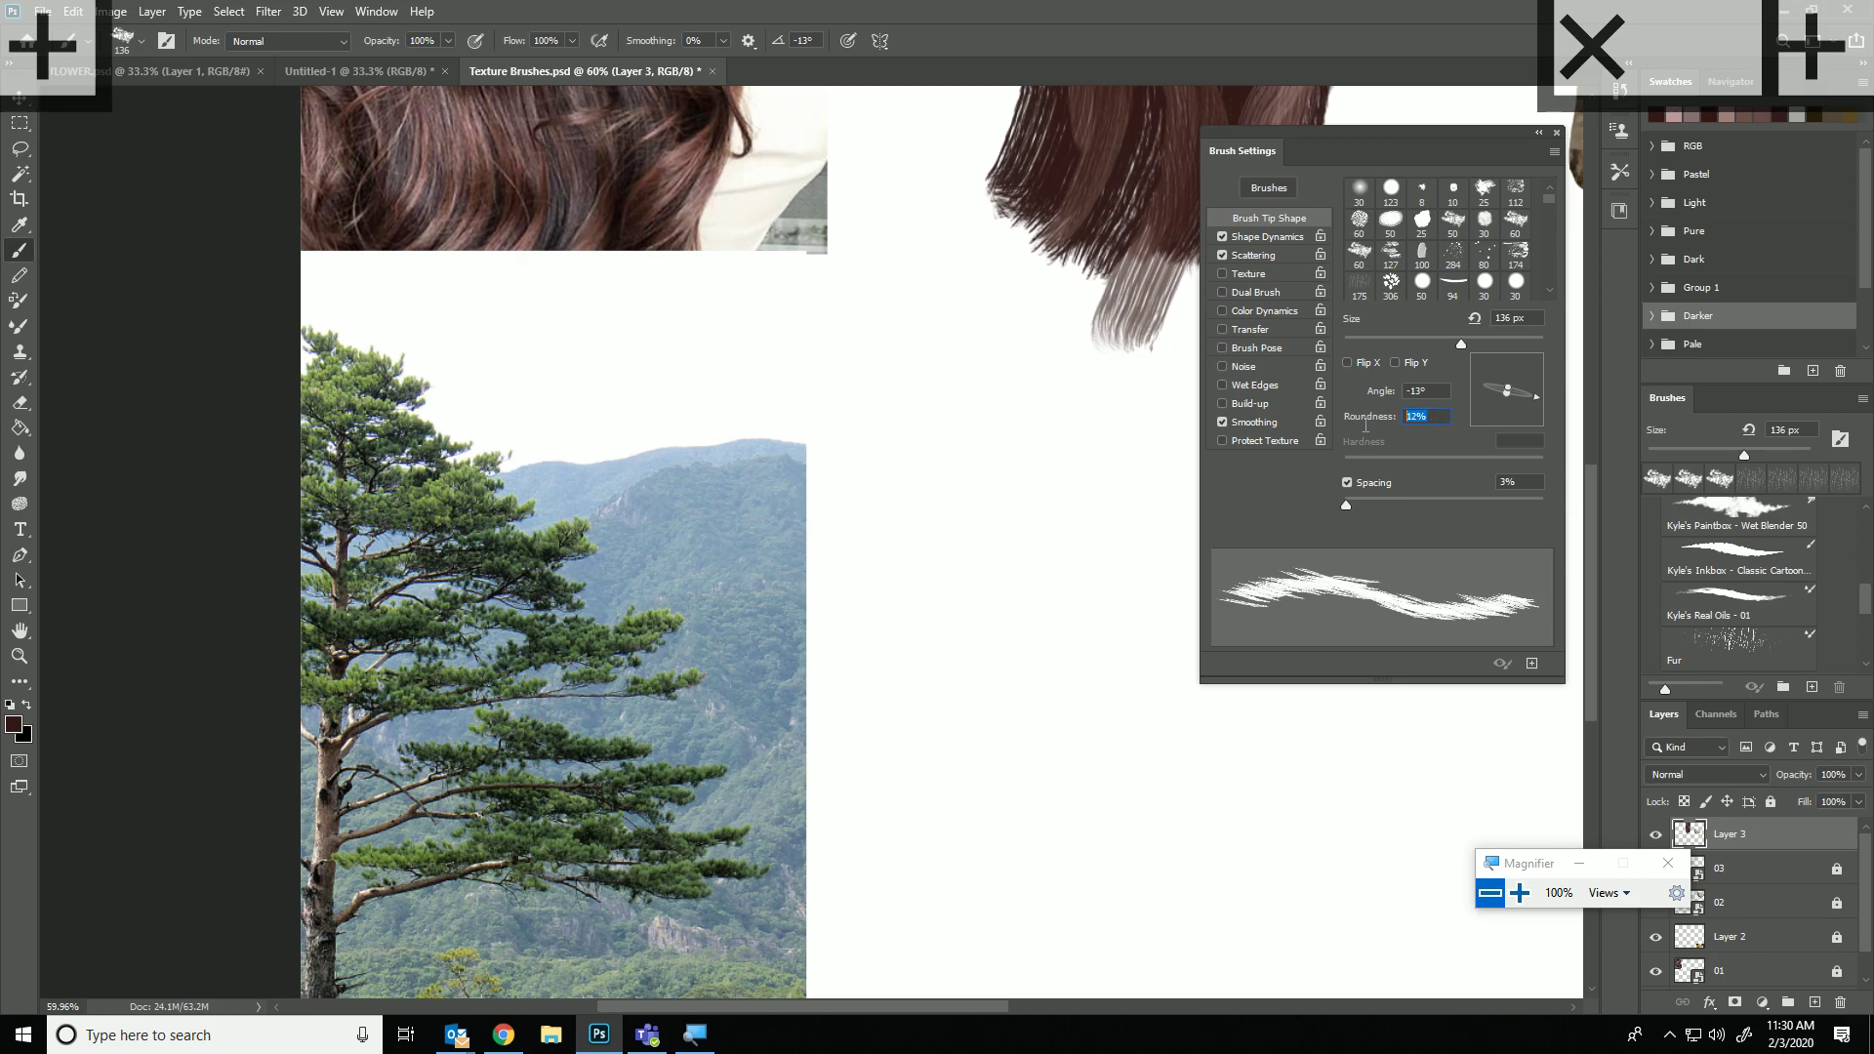
key("shift+Tab")
type("0")
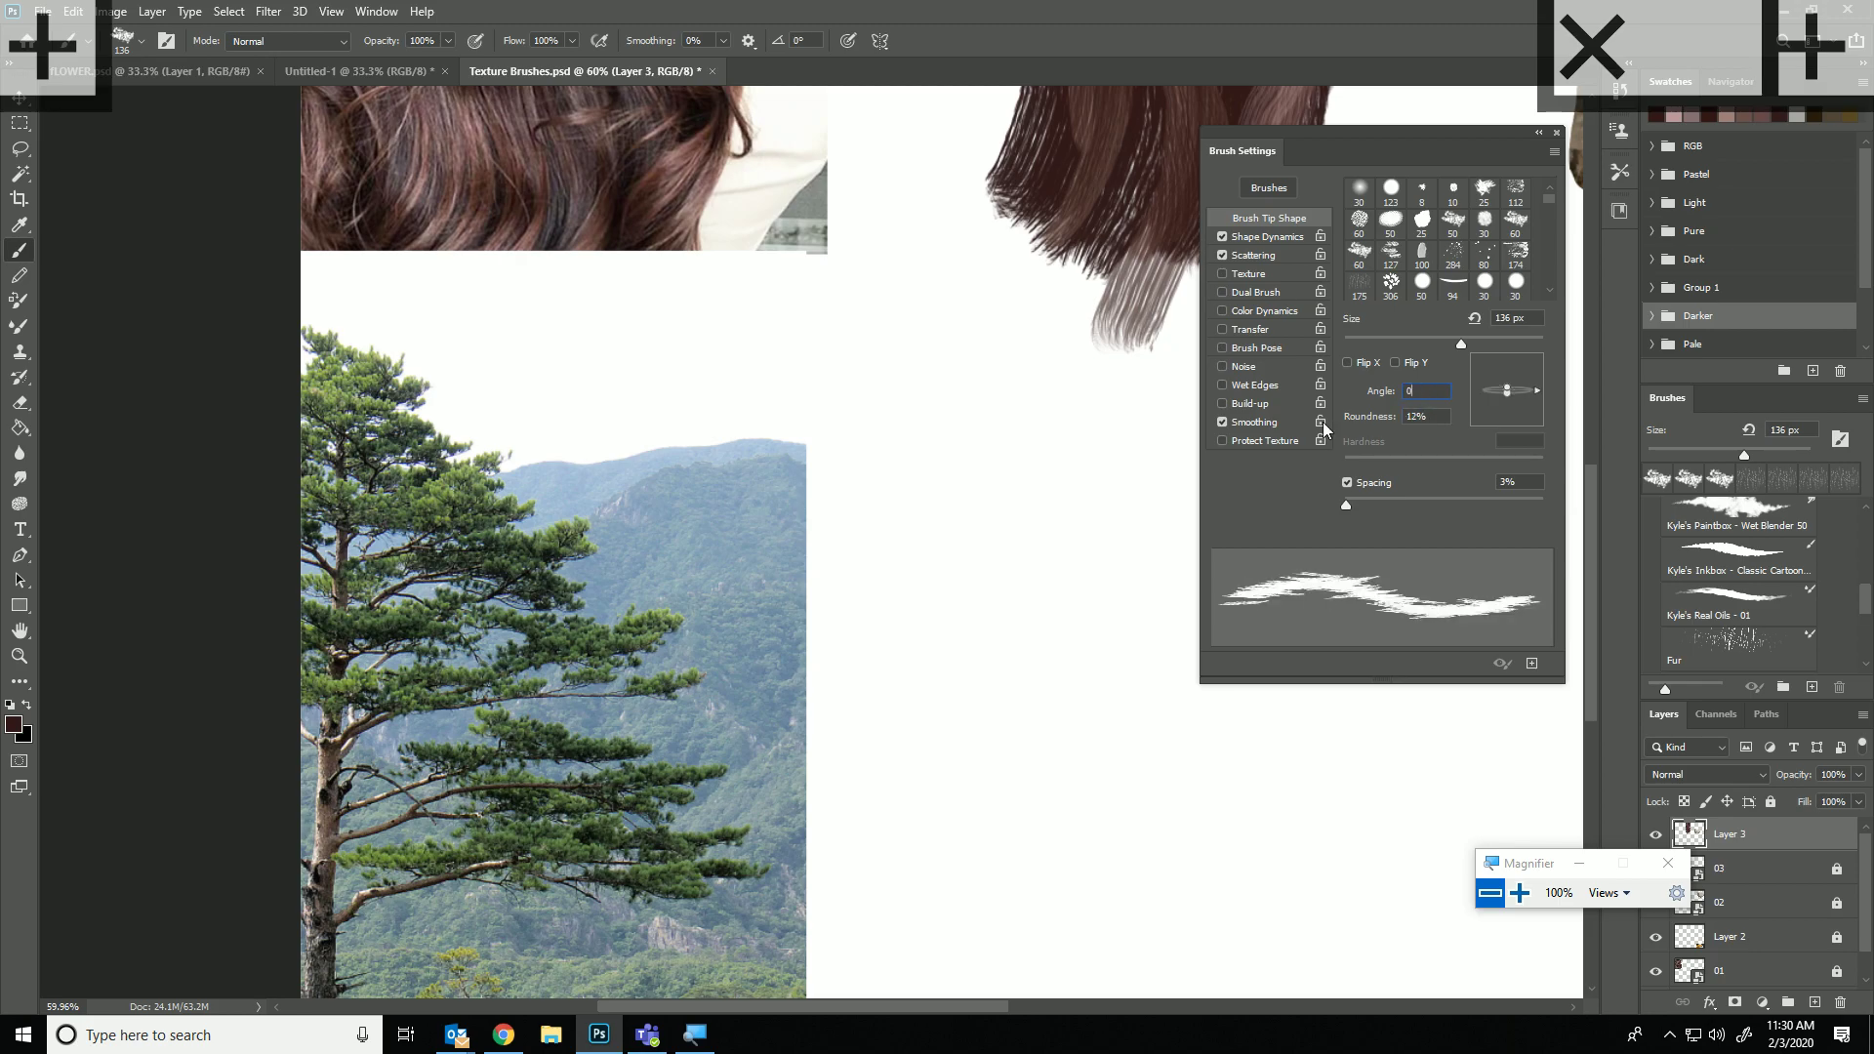
left_click_drag(837, 576, 1005, 576)
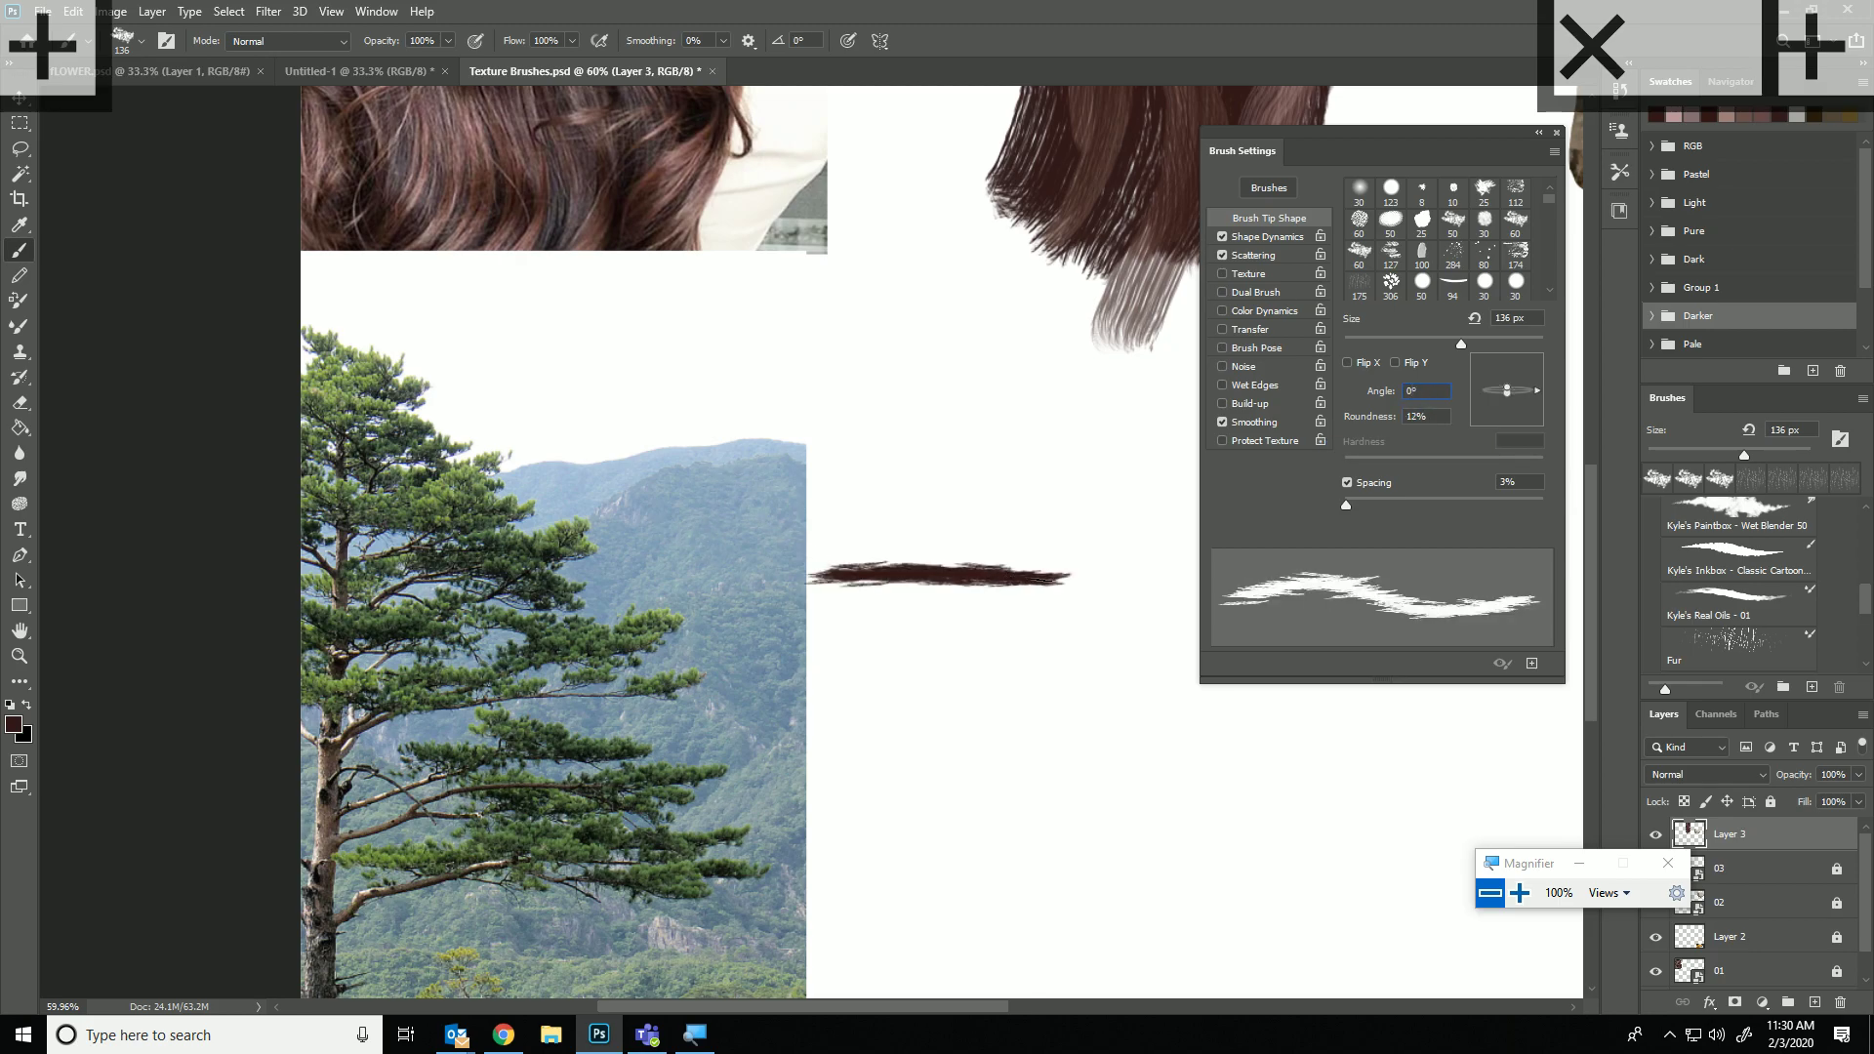
key("ctrl+z")
mouse_move(827, 578)
left_mouse_down()
mouse_move(930, 583)
mouse_move(1043, 565)
left_mouse_up()
key("ctrl+z")
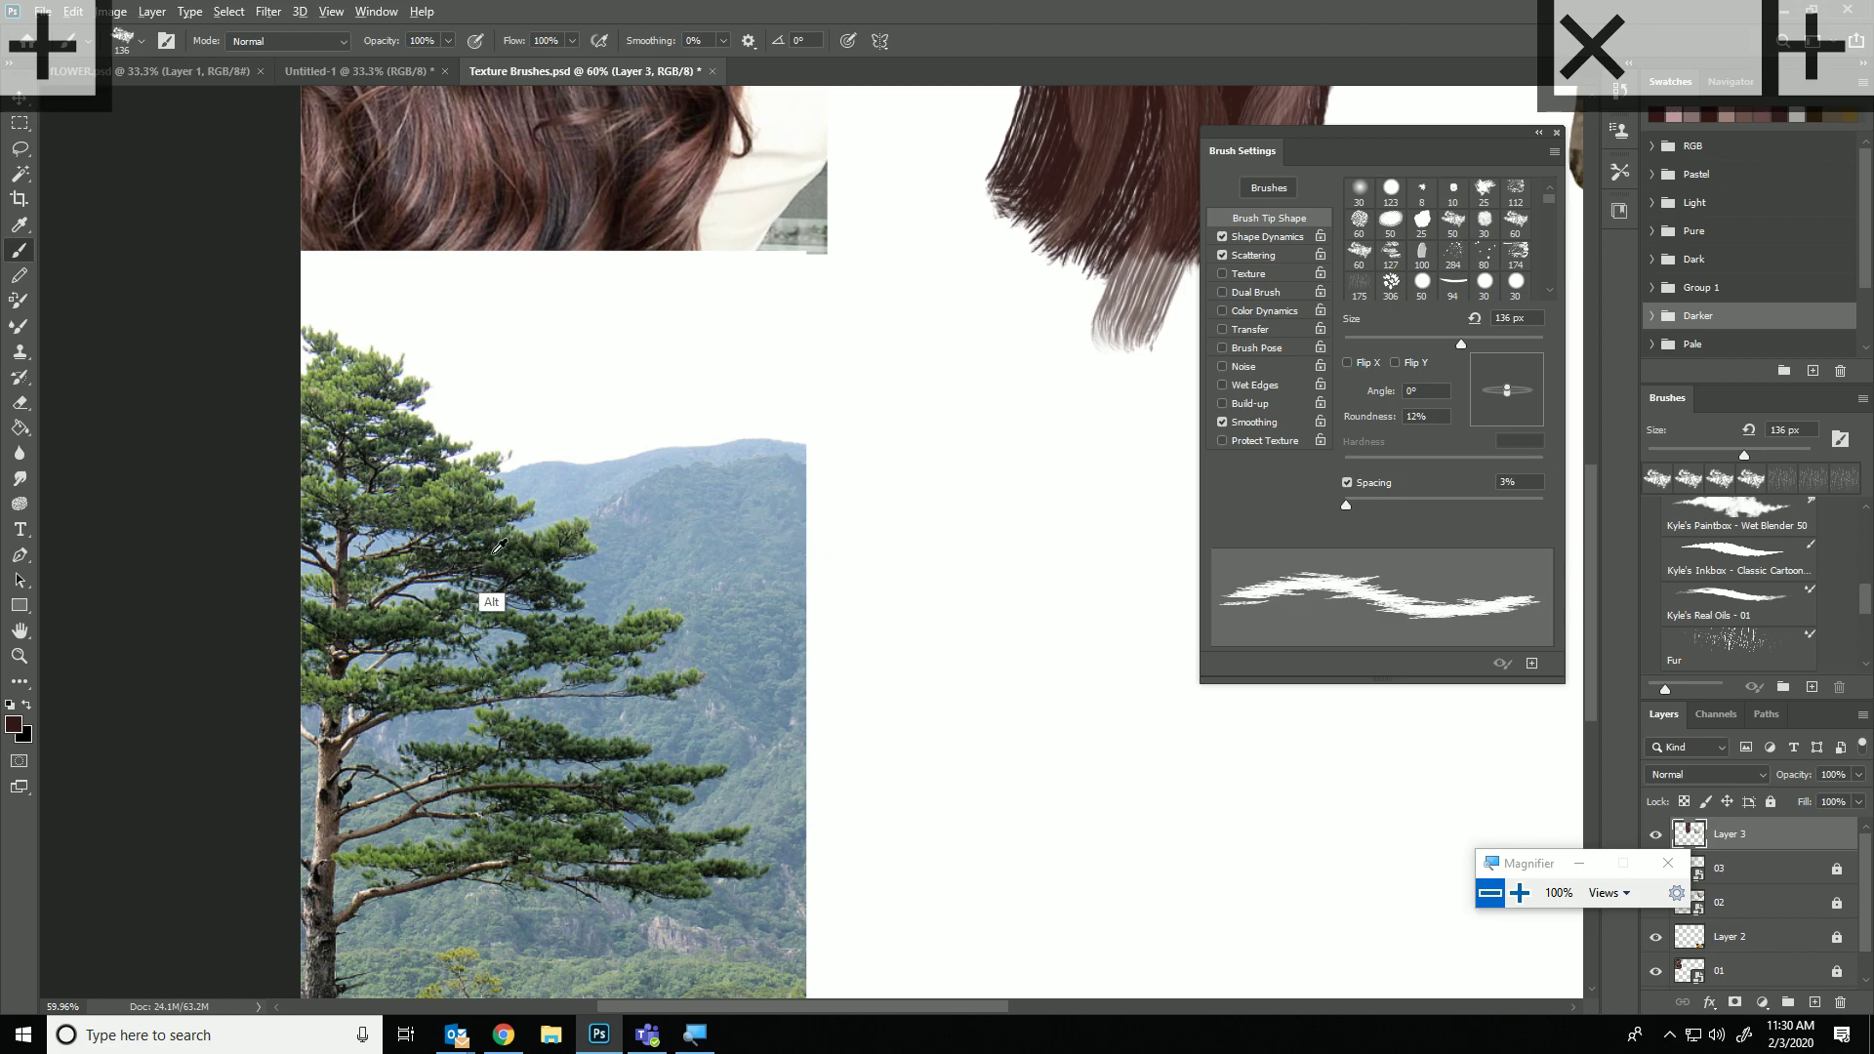
Sample dark green from the pine foliage and paint three stacked horizontal strokes beside the tree photo.
left_click(466, 554, "alt")
left_click_drag(825, 621, 1161, 627)
left_click_drag(828, 691, 1122, 690)
left_click_drag(919, 750, 1074, 764)
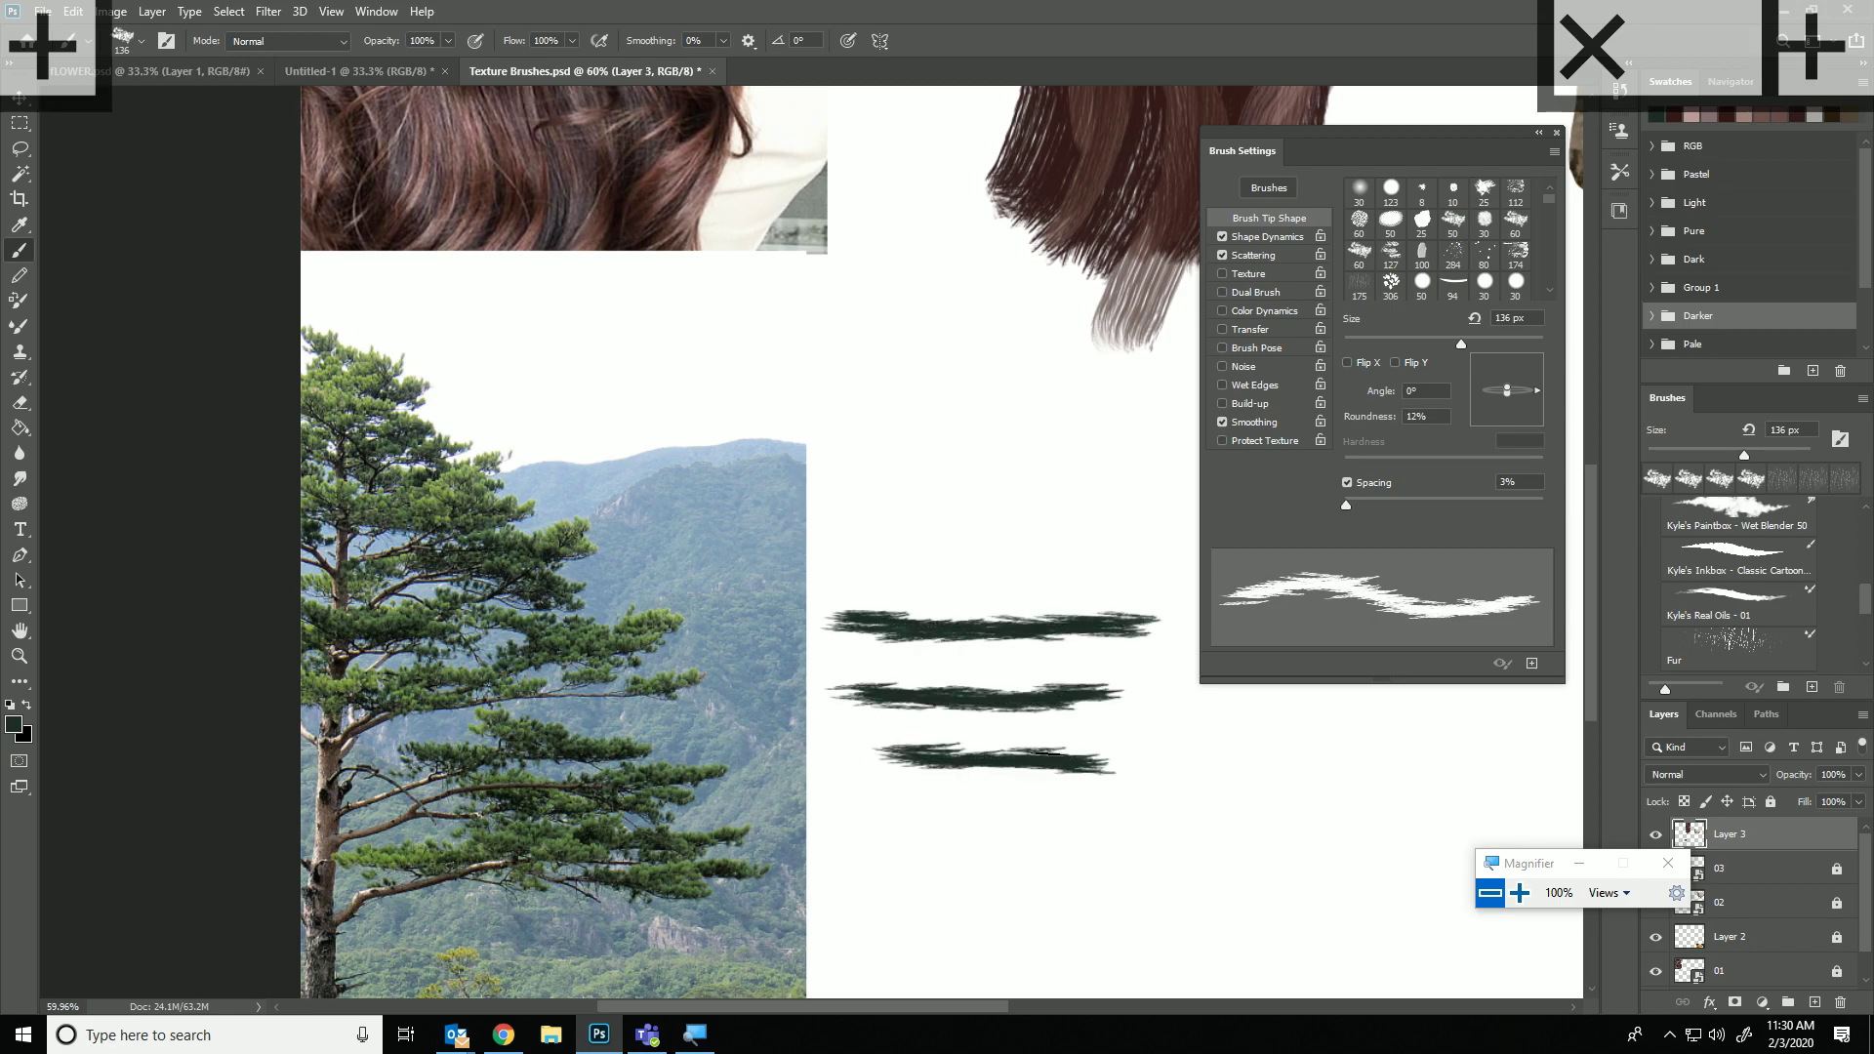
Sample light green from the pine and paint highlights over the three dark foliage strokes.
left_click(453, 494, "alt")
left_click_drag(845, 691, 1064, 687)
left_click_drag(876, 753, 1113, 762)
mouse_move(849, 621)
left_mouse_down()
mouse_move(1071, 607)
mouse_move(952, 601)
left_mouse_up()
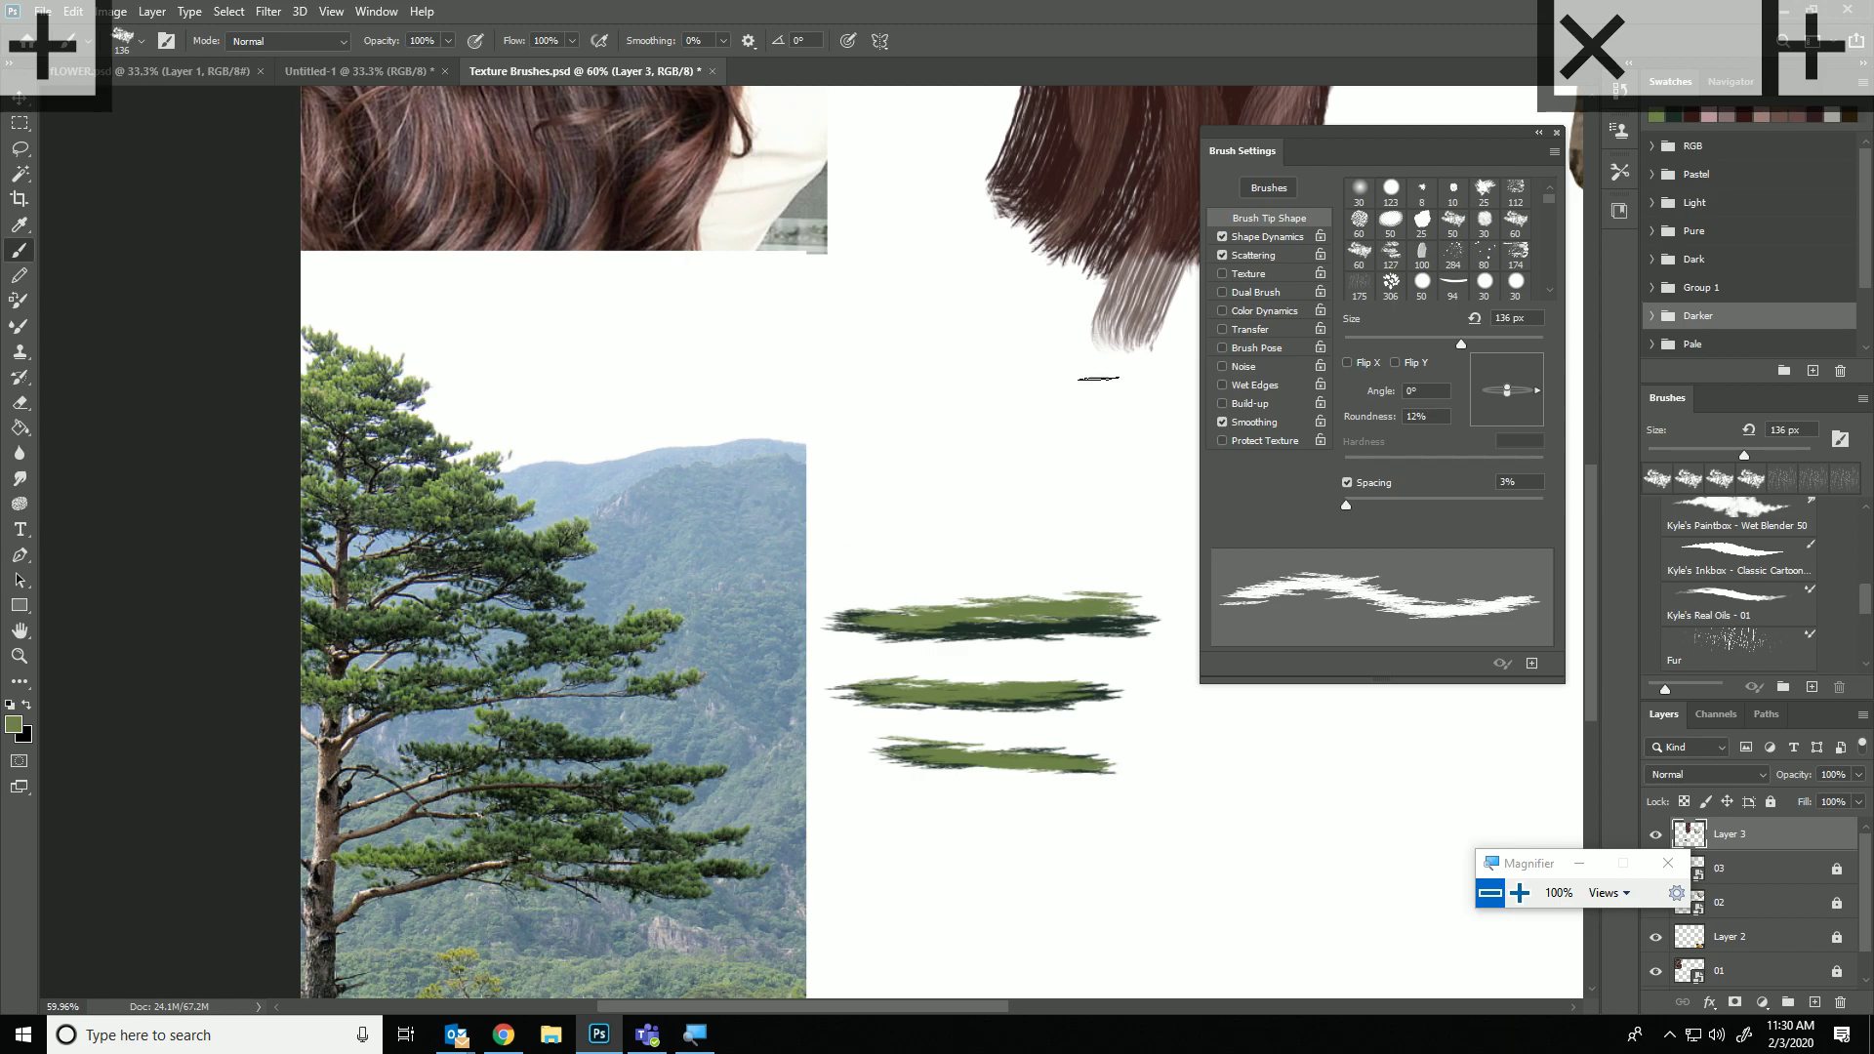
Set the brush's Angle Jitter control to Direction, after trying Initial Direction.
left_click(1261, 237)
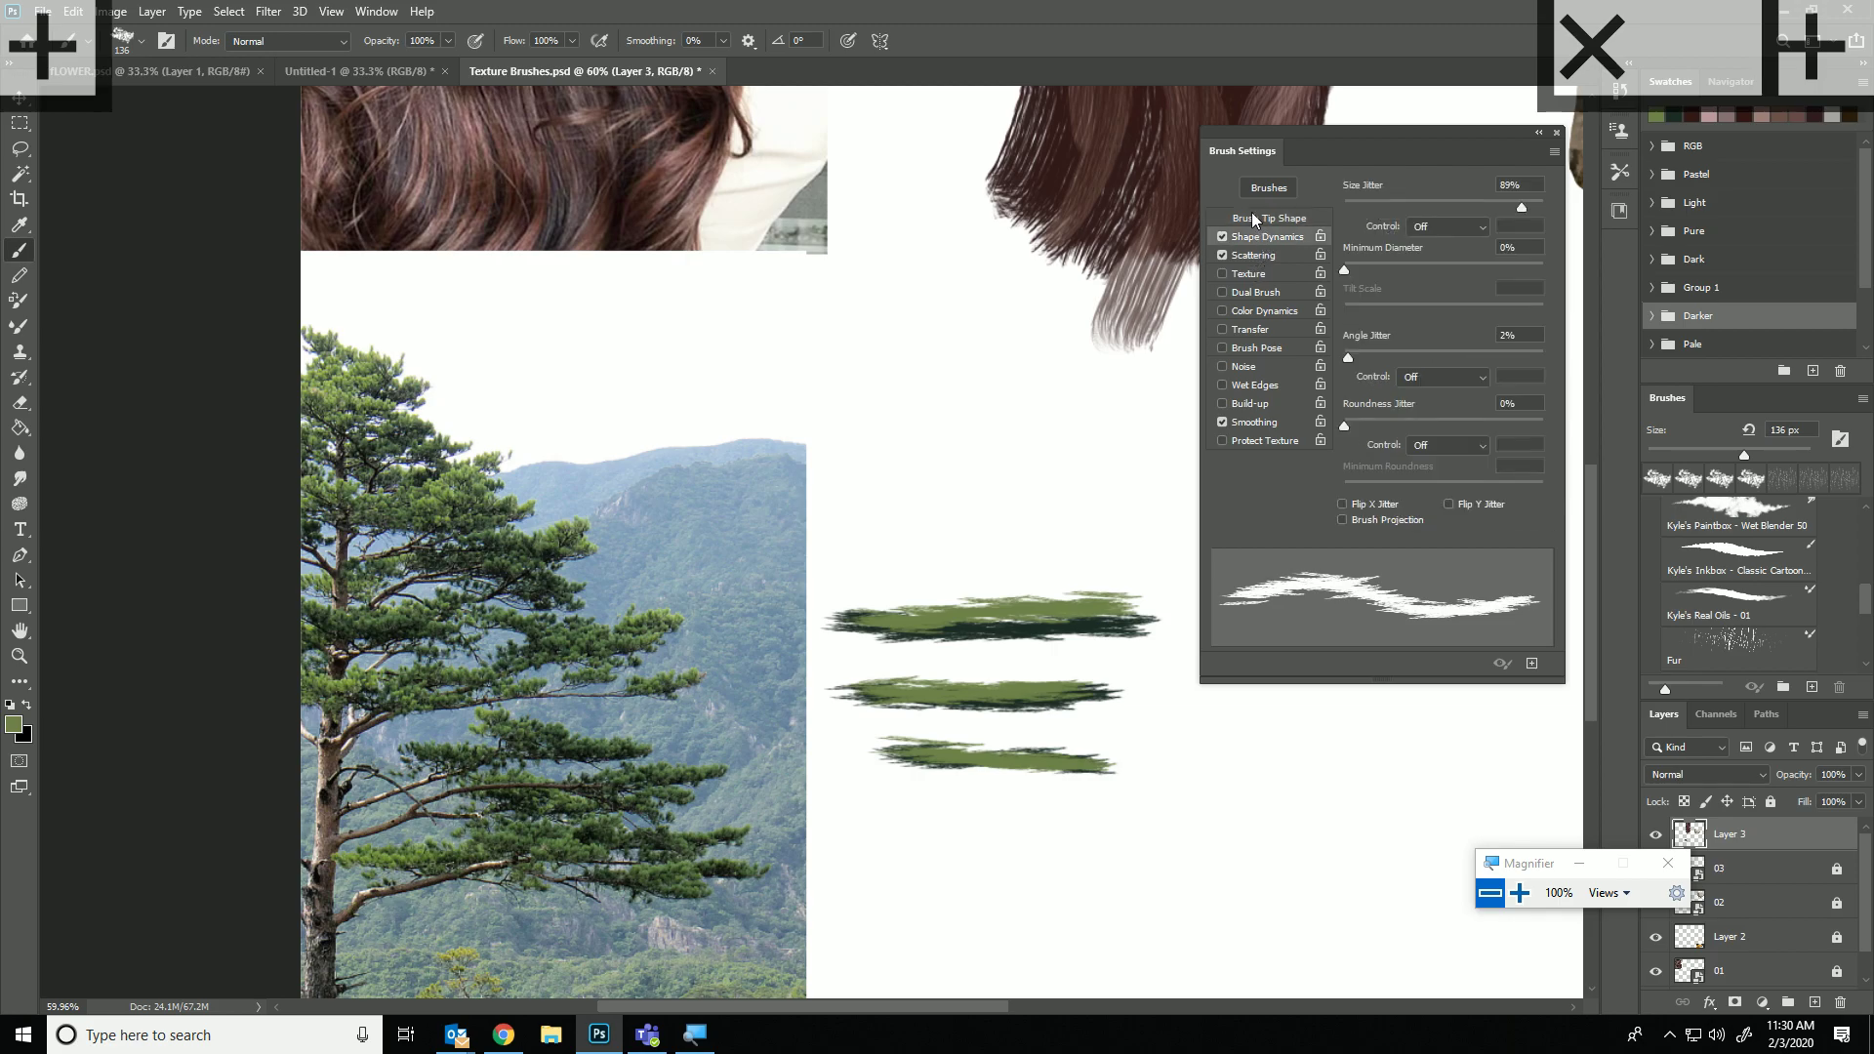
left_click(1432, 375)
left_click(1423, 499)
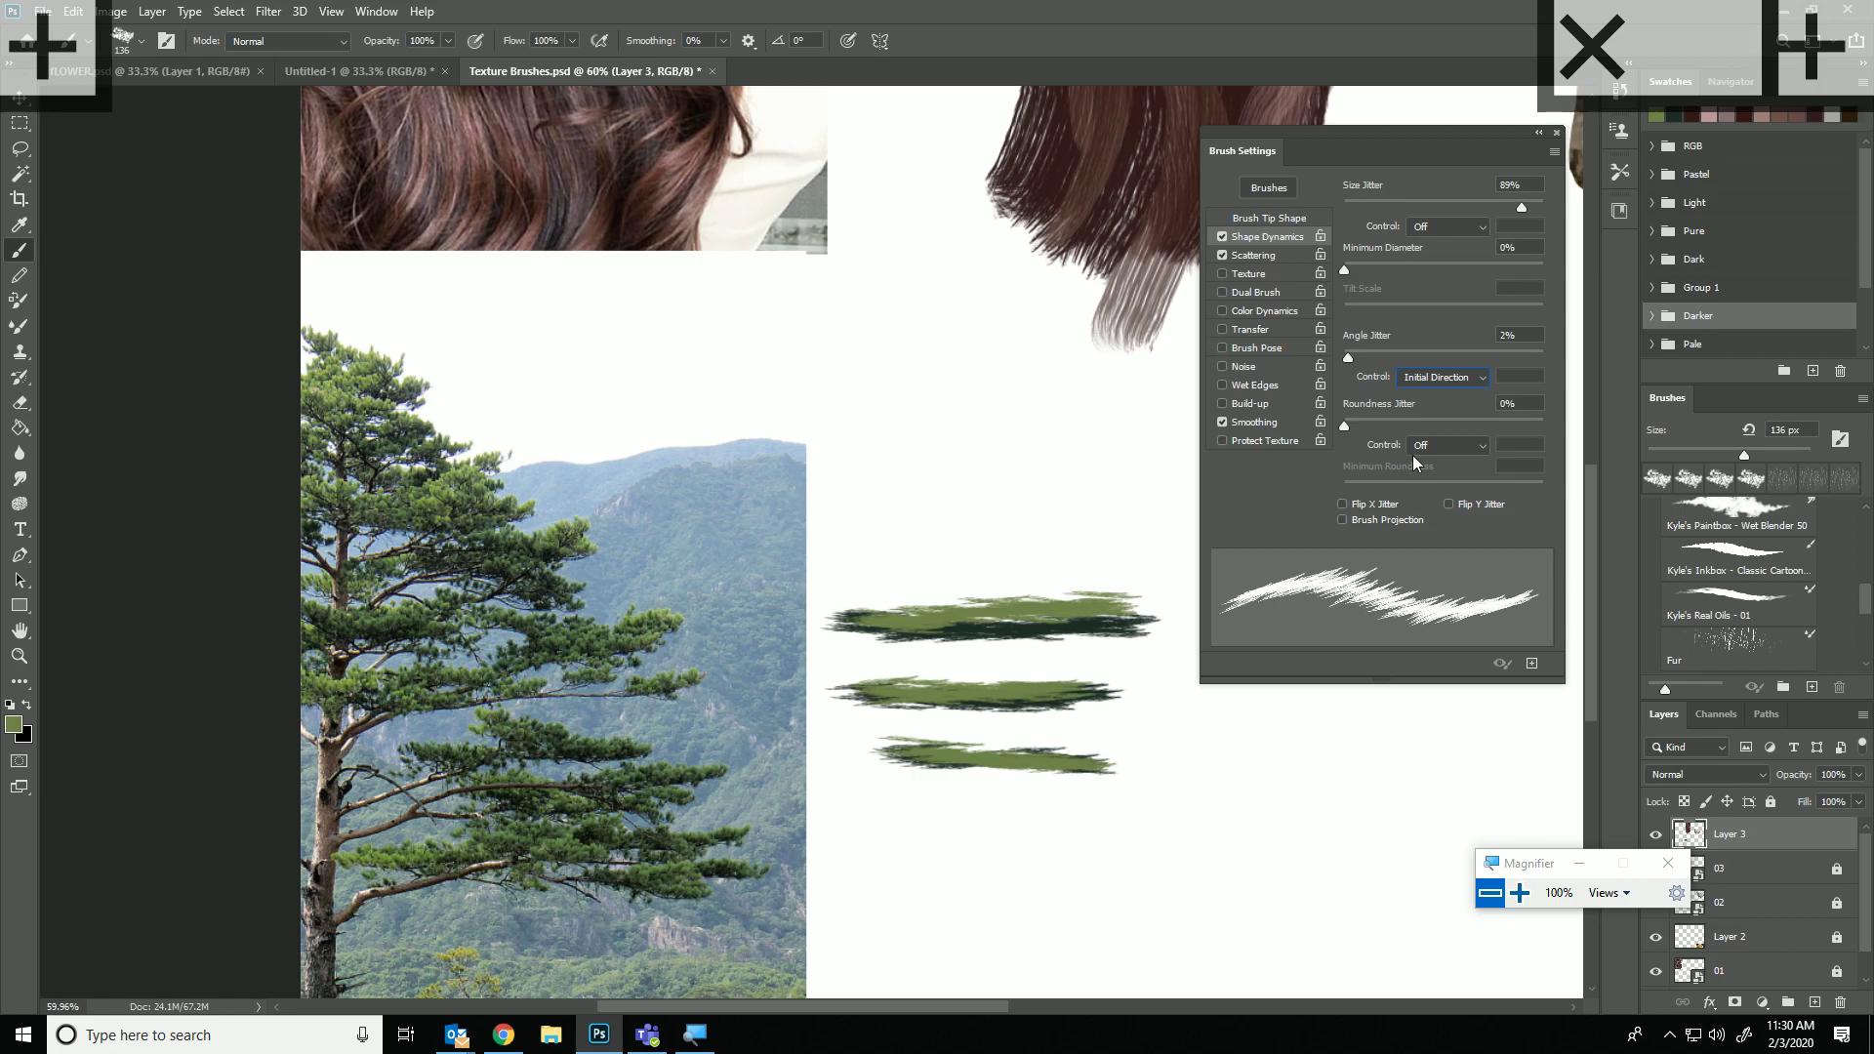
left_click(1430, 381)
left_click(1410, 517)
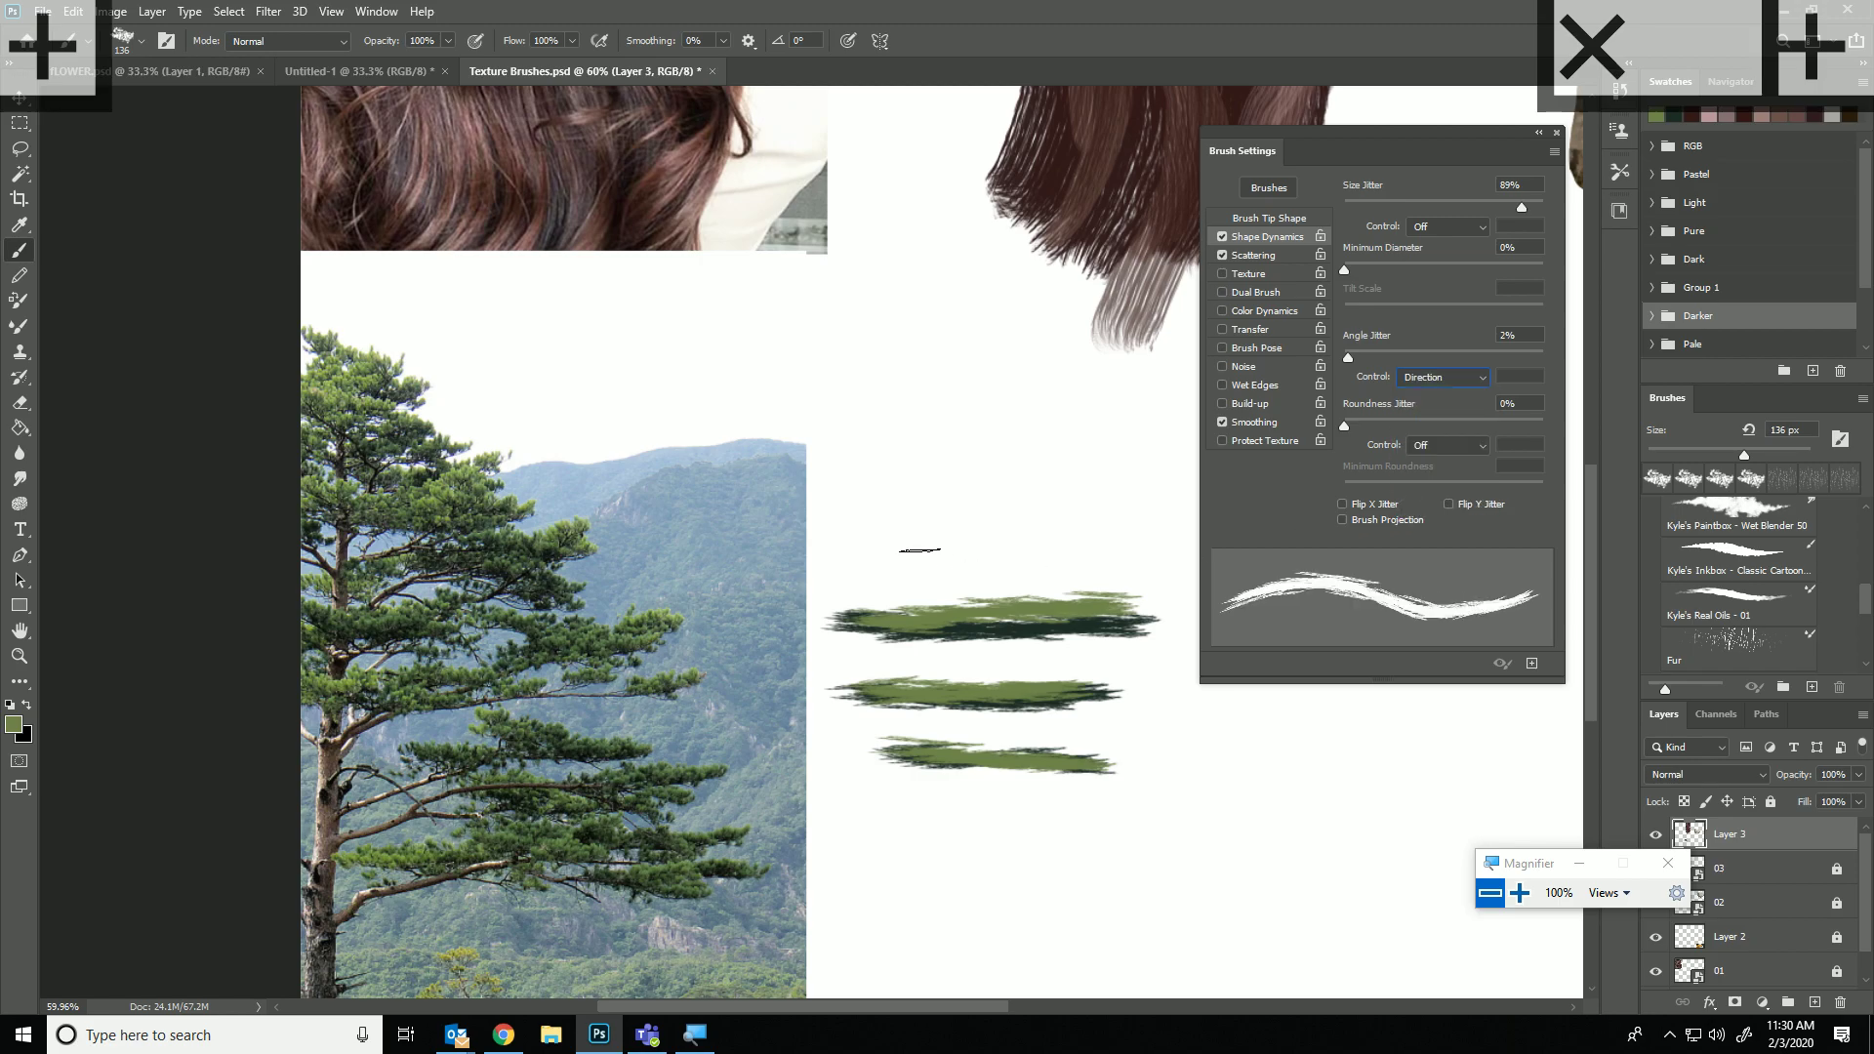
Paint upward-pointing needle strokes in dark and light green over the upper two of the three foliage rows.
mouse_move(922, 623)
left_mouse_down()
mouse_move(876, 571)
mouse_move(916, 620)
mouse_move(893, 594)
mouse_move(977, 613)
mouse_move(1149, 580)
left_mouse_up()
key("ctrl+z")
left_click(1064, 681, "alt")
mouse_move(906, 641)
left_mouse_down()
mouse_move(882, 627)
mouse_move(973, 613)
left_mouse_up()
mouse_move(989, 648)
left_mouse_down()
mouse_move(1098, 586)
mouse_move(1137, 596)
left_mouse_up()
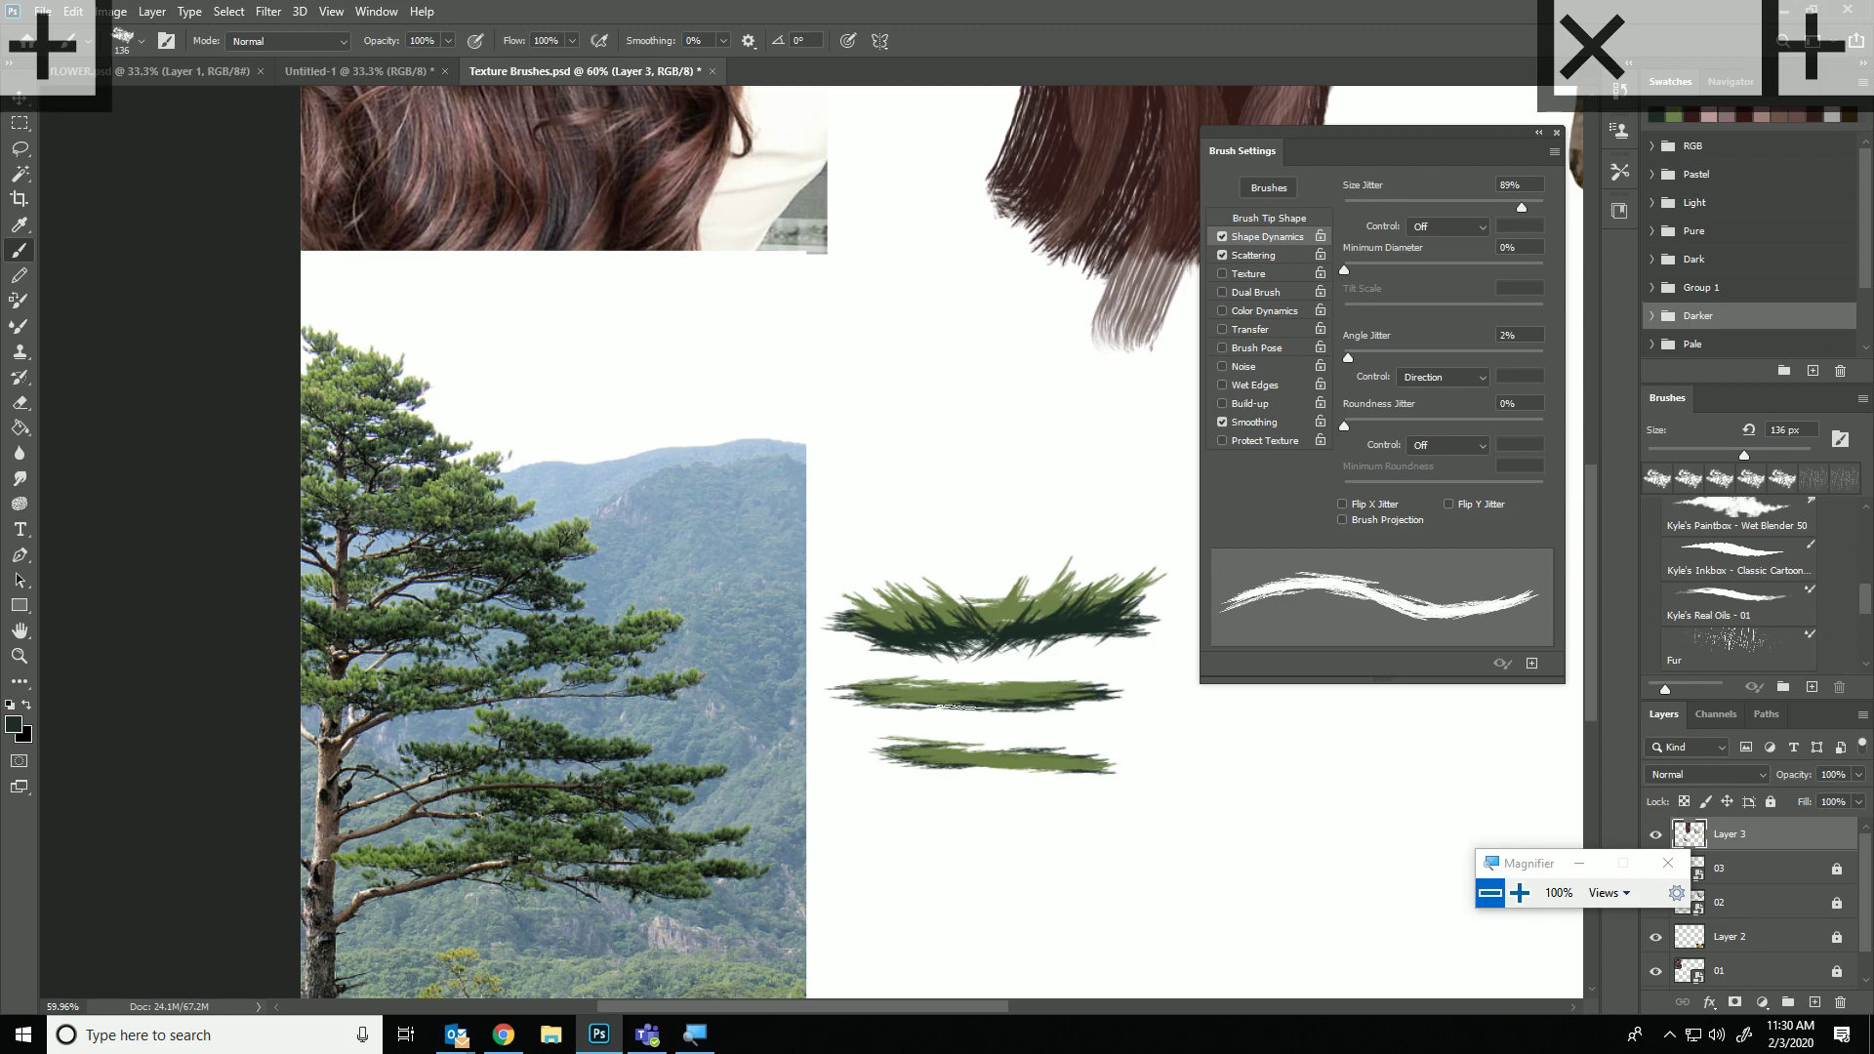
mouse_move(905, 705)
left_mouse_down()
mouse_move(1044, 709)
mouse_move(989, 717)
mouse_move(915, 700)
mouse_move(1054, 680)
mouse_move(986, 693)
mouse_move(1096, 697)
mouse_move(1118, 674)
mouse_move(1117, 689)
mouse_move(1057, 675)
mouse_move(1102, 675)
left_mouse_up()
left_click(963, 689, "alt")
left_click(1058, 761, "alt")
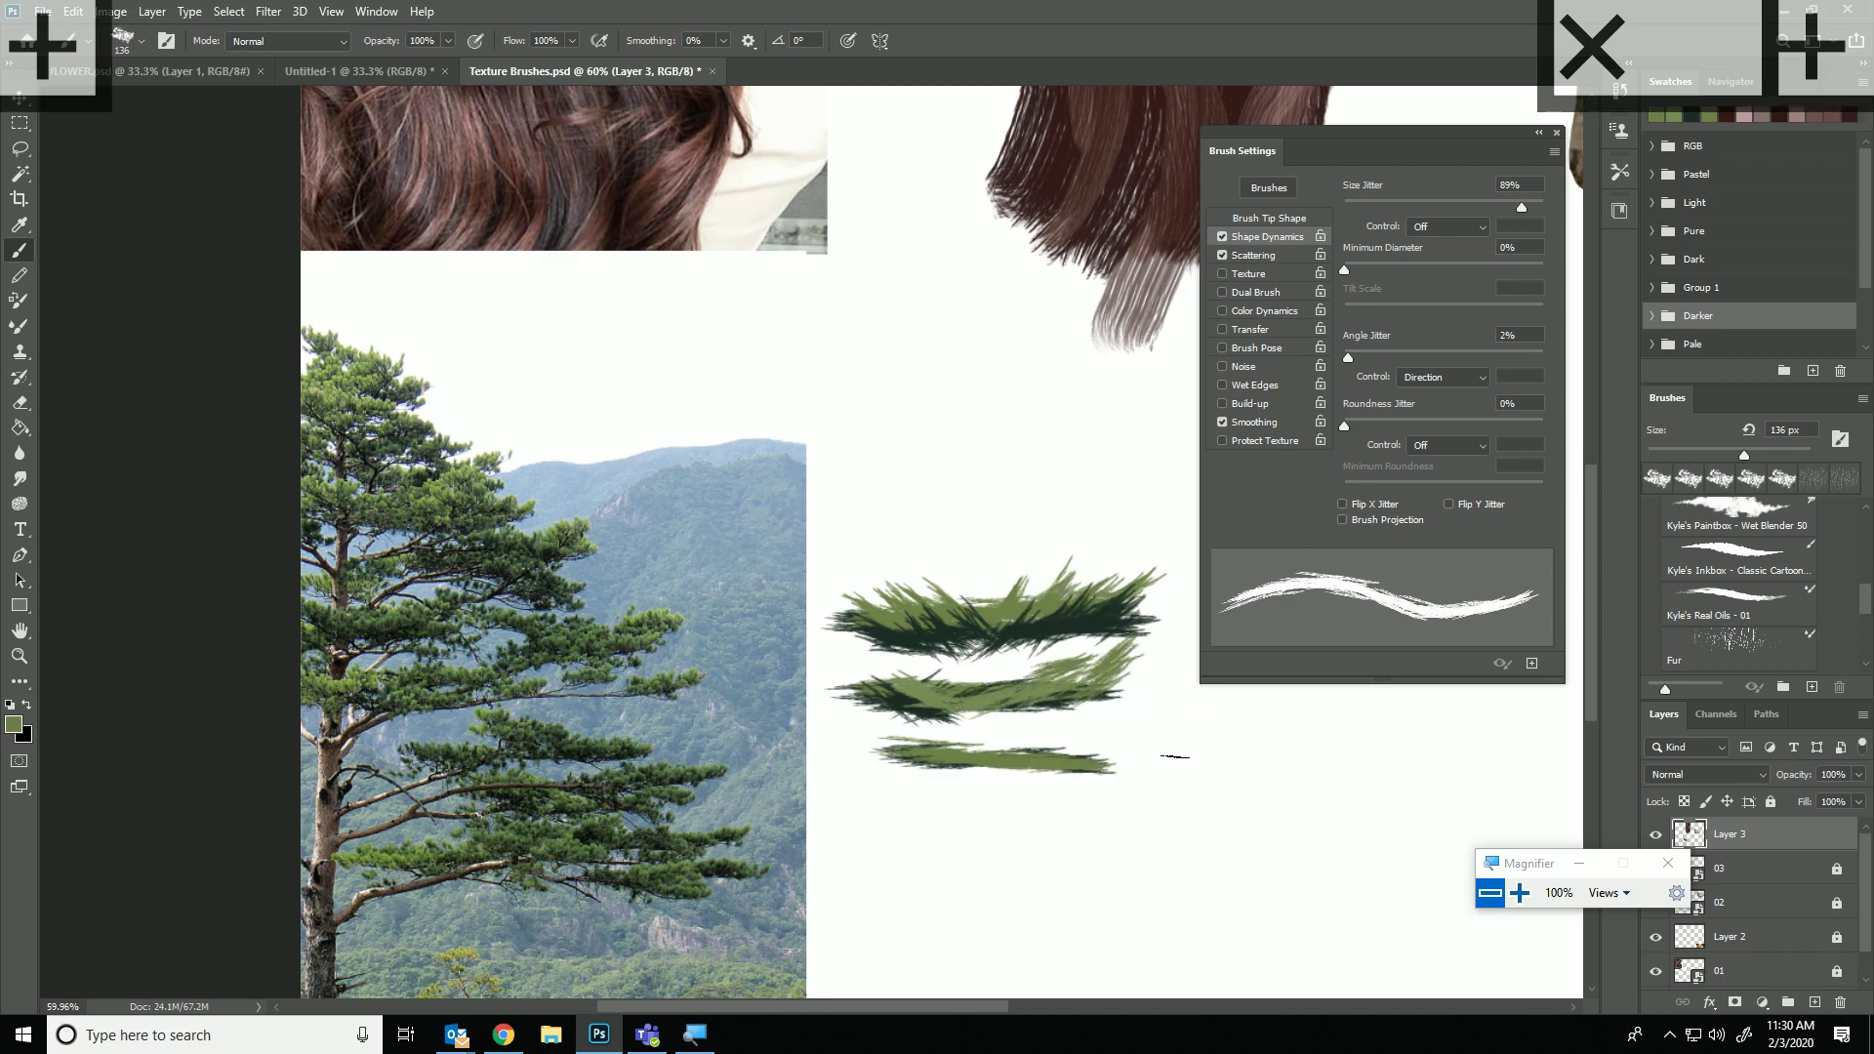
Set the brush tip roundness to 30% and paint three dark green foliage tiers above the existing rows.
left_click(1278, 219)
left_click_drag(1513, 406, 1504, 415)
left_click(1010, 681, "alt")
mouse_move(871, 432)
left_mouse_down()
mouse_move(937, 488)
mouse_move(988, 427)
mouse_move(1006, 468)
mouse_move(808, 498)
left_mouse_up()
left_click_drag(943, 507, 1033, 531)
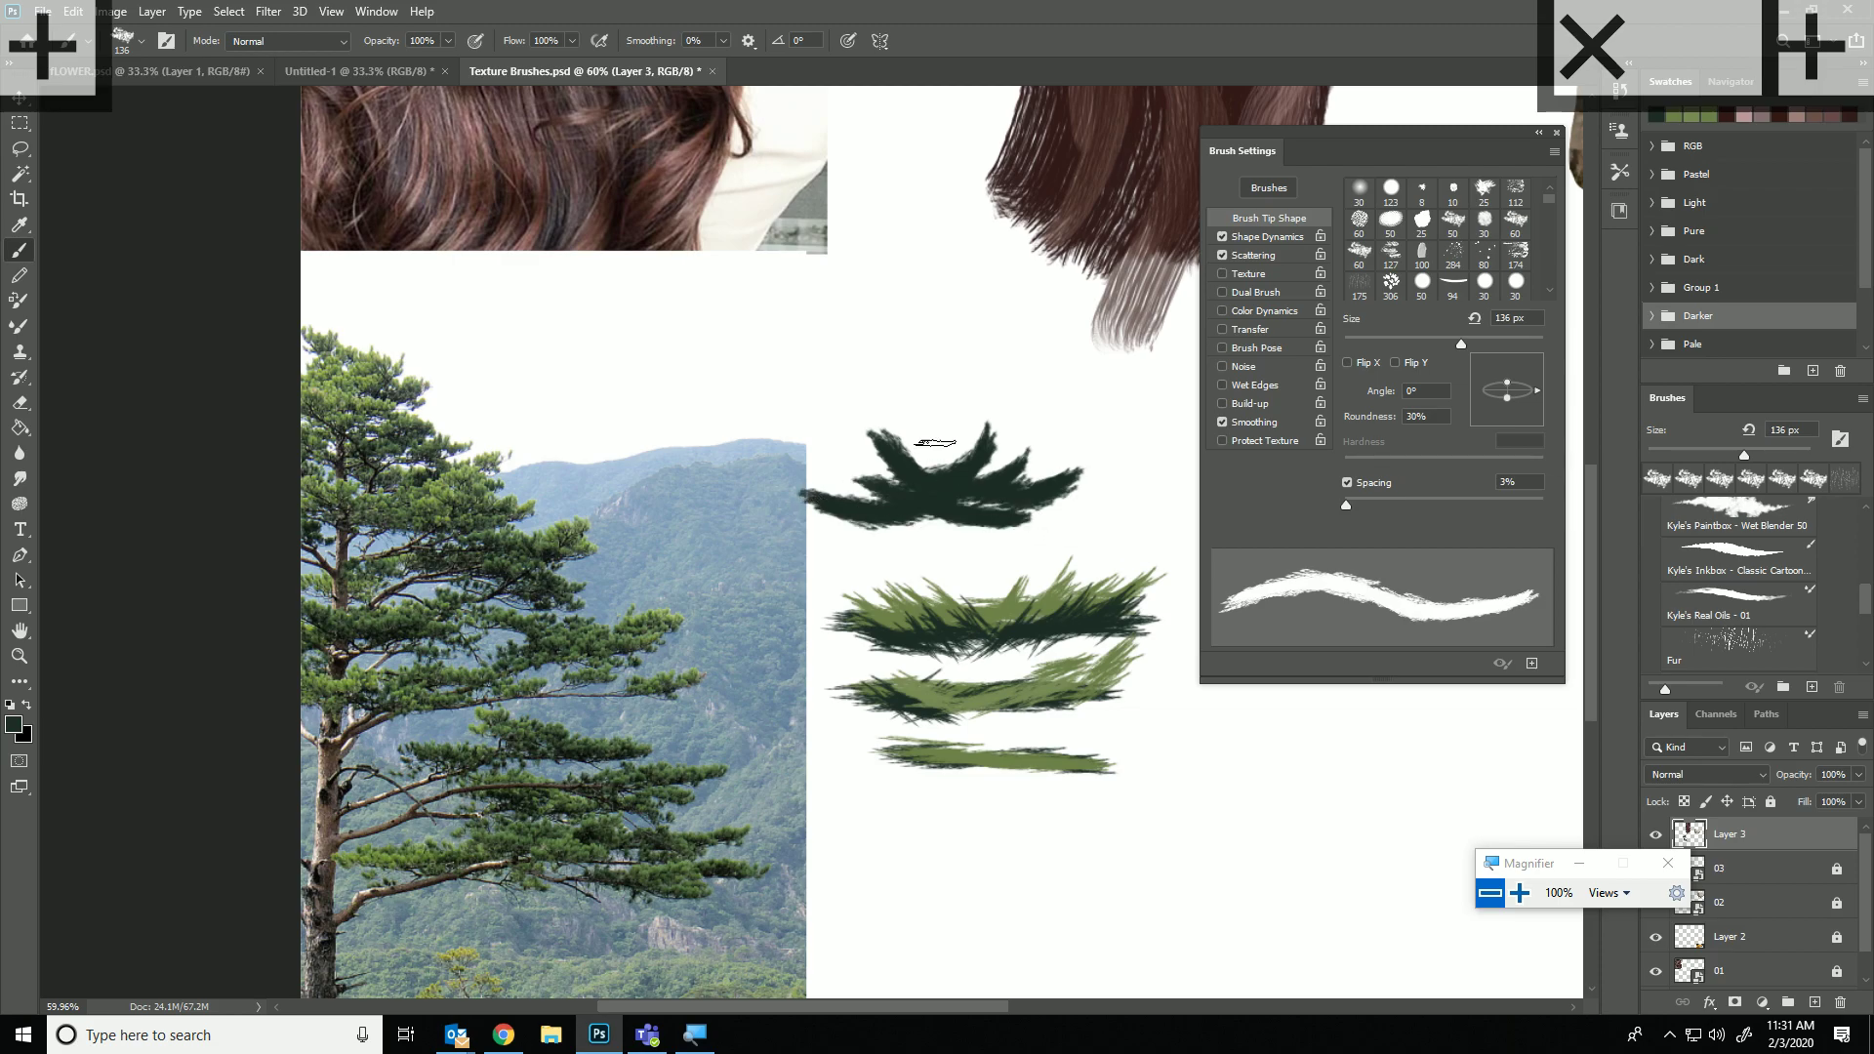
left_click_drag(927, 420, 961, 476)
mouse_move(867, 391)
left_mouse_down()
mouse_move(991, 386)
mouse_move(1035, 362)
mouse_move(924, 375)
left_mouse_up()
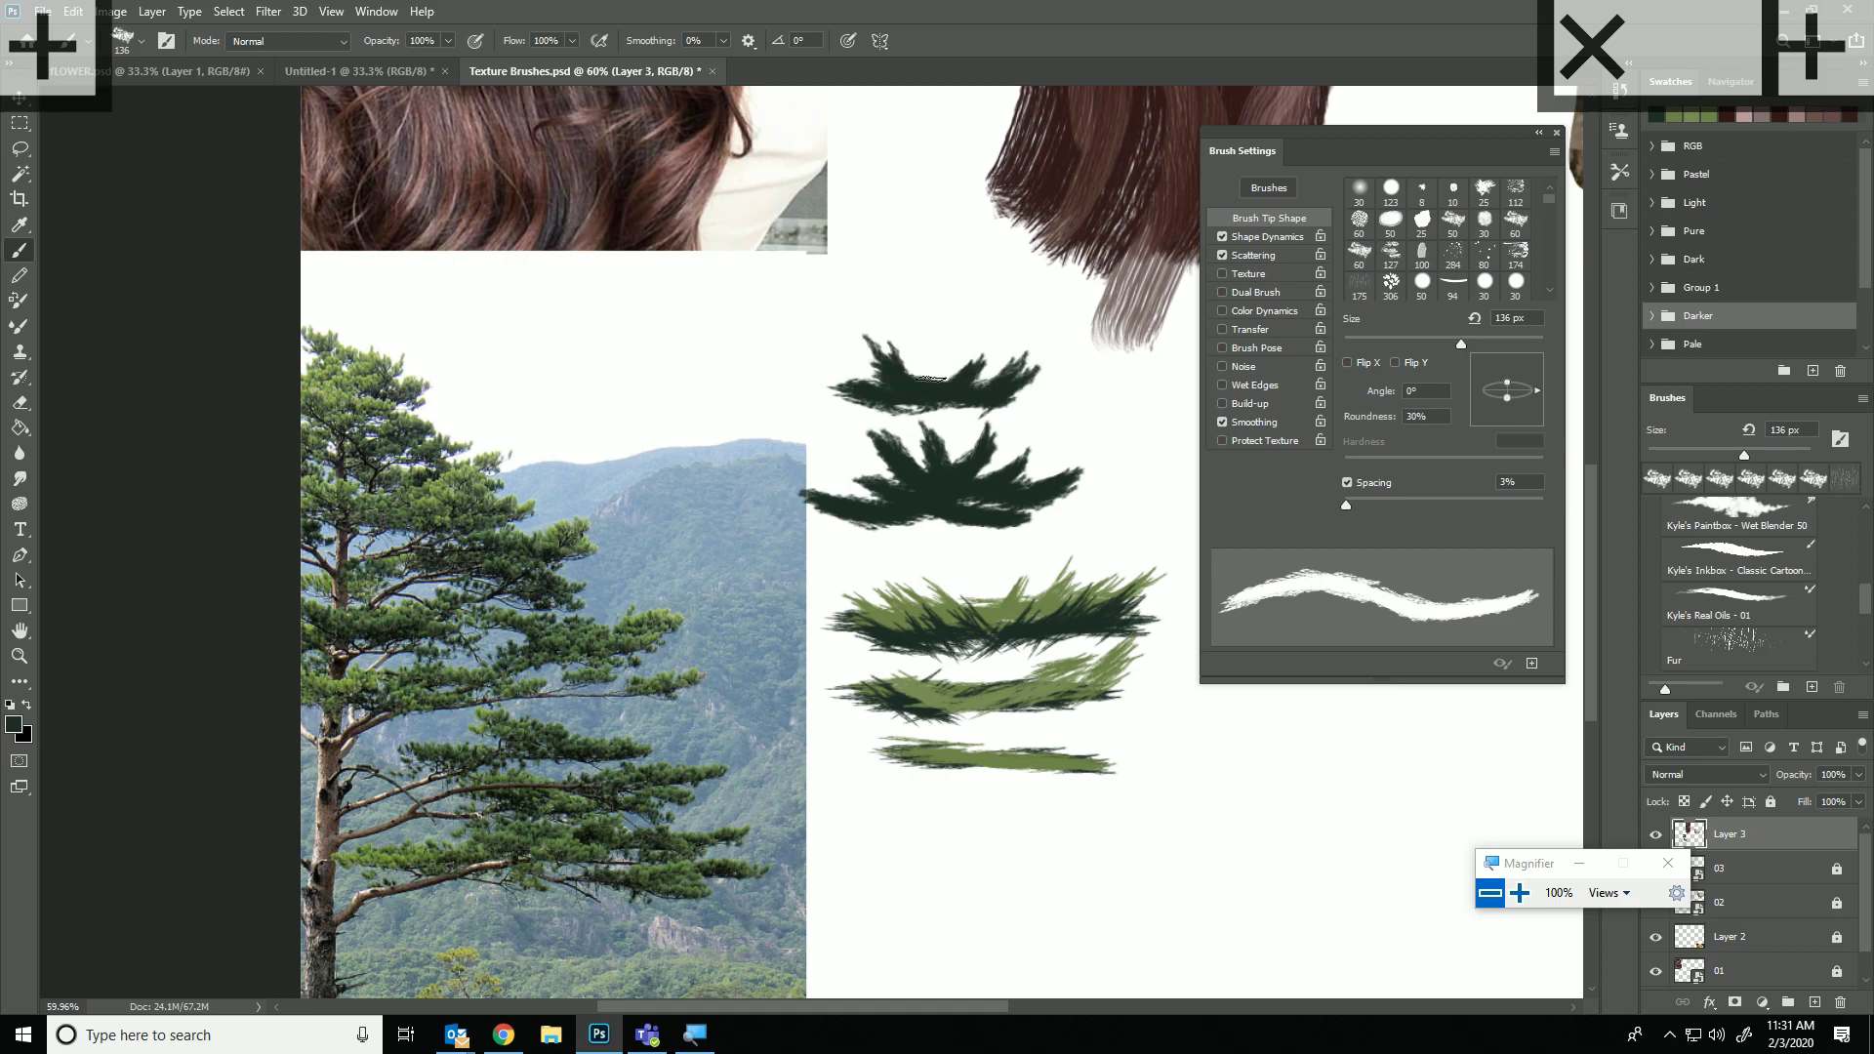
mouse_move(877, 307)
left_mouse_down()
mouse_move(1005, 293)
mouse_move(942, 363)
left_mouse_up()
Sample the light green and paint fanned highlights over the three upper foliage tiers.
left_click(986, 617, "alt")
mouse_move(883, 480)
left_mouse_down()
mouse_move(825, 510)
mouse_move(908, 457)
mouse_move(1045, 490)
left_mouse_up()
mouse_move(932, 375)
left_mouse_down()
mouse_move(859, 388)
mouse_move(922, 336)
mouse_move(997, 365)
left_mouse_up()
mouse_move(917, 306)
left_mouse_down()
mouse_move(878, 297)
mouse_move(986, 283)
mouse_move(981, 322)
left_mouse_up()
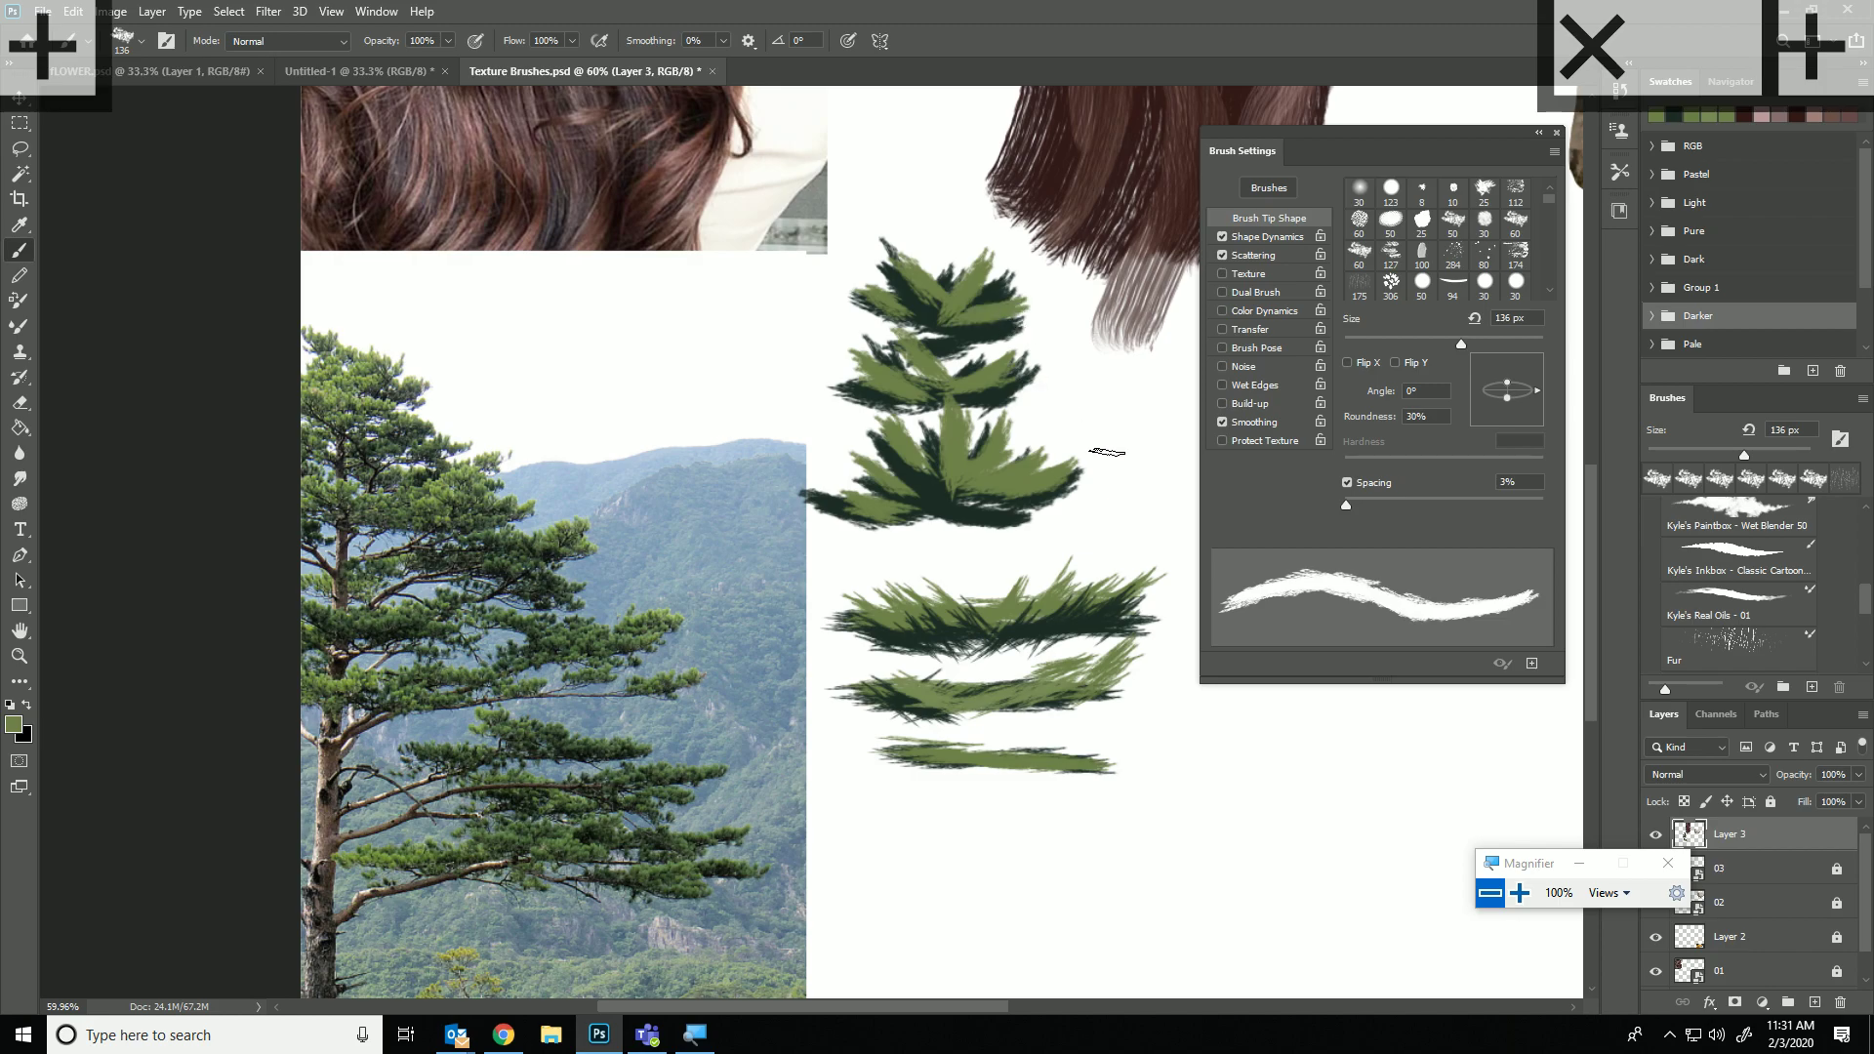
Increase the brush's Scatter to 83% and set its Spacing to 7%.
left_click(1268, 237)
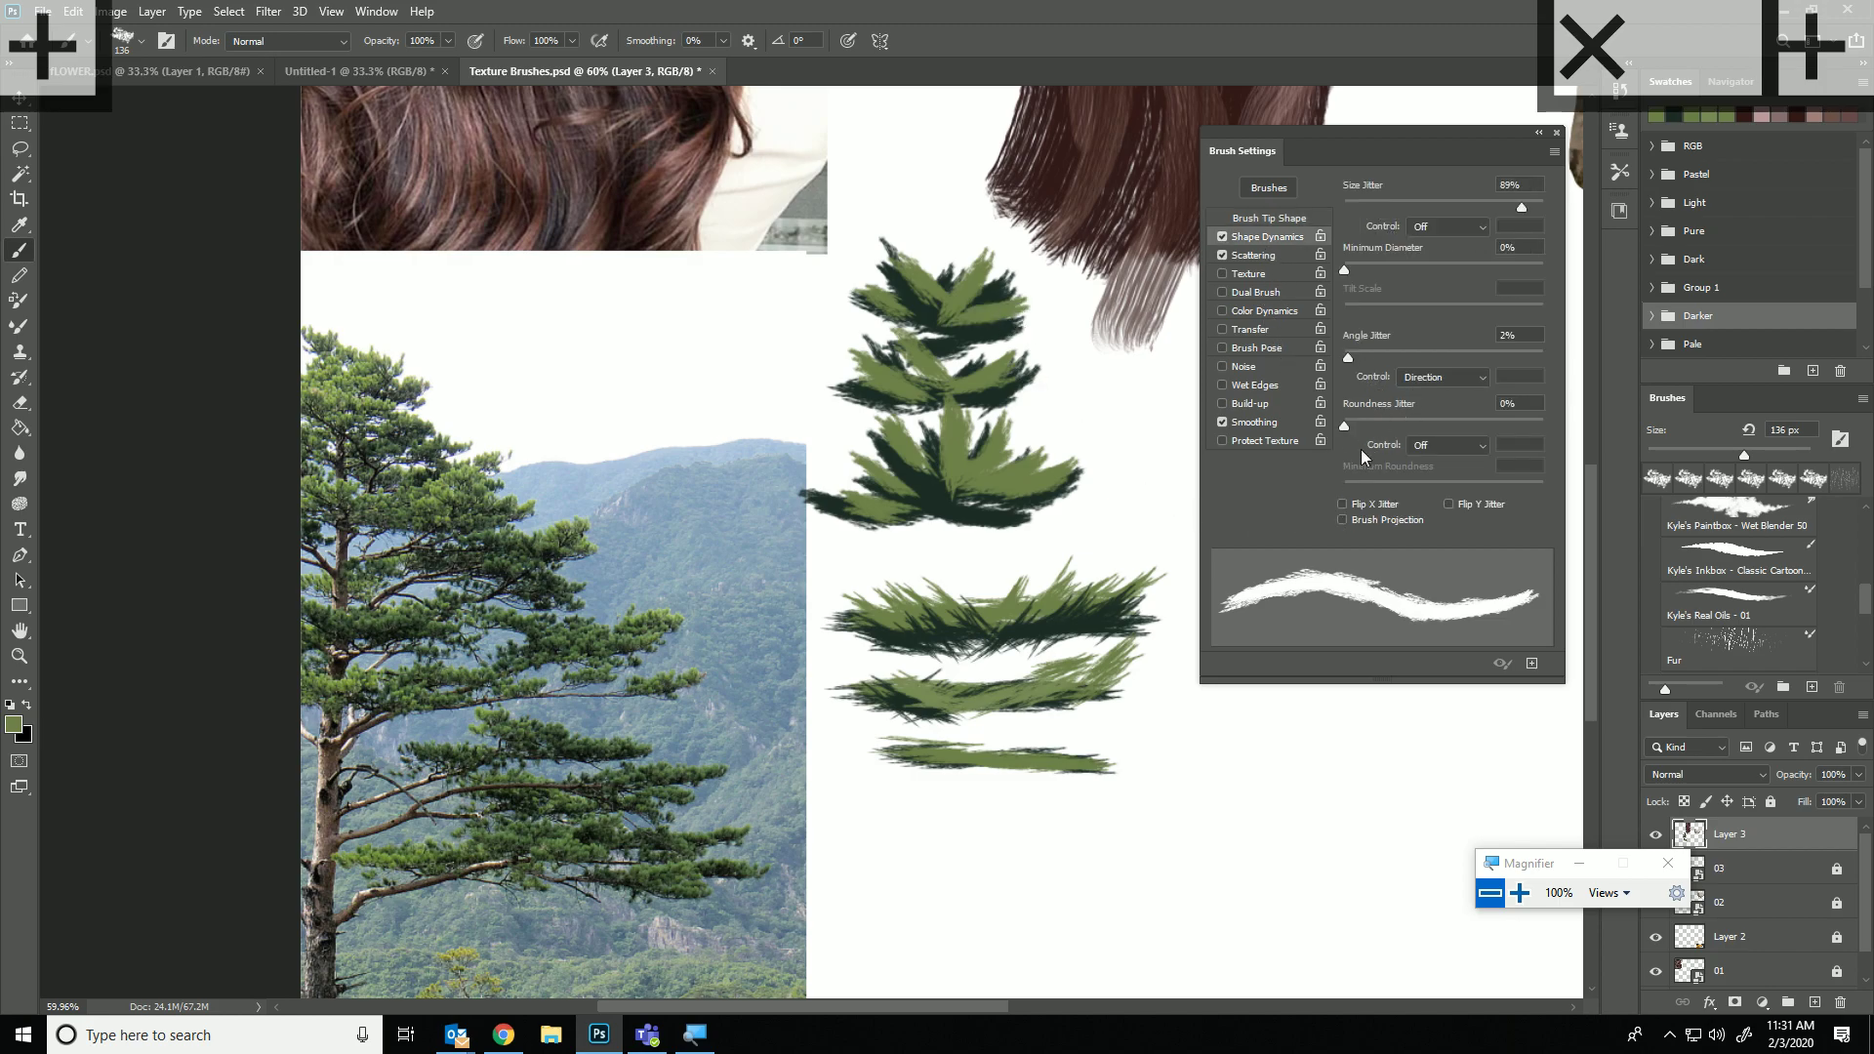
left_click(1269, 255)
left_click_drag(1372, 201, 1358, 205)
left_click(1266, 220)
left_click_drag(1346, 505, 1352, 504)
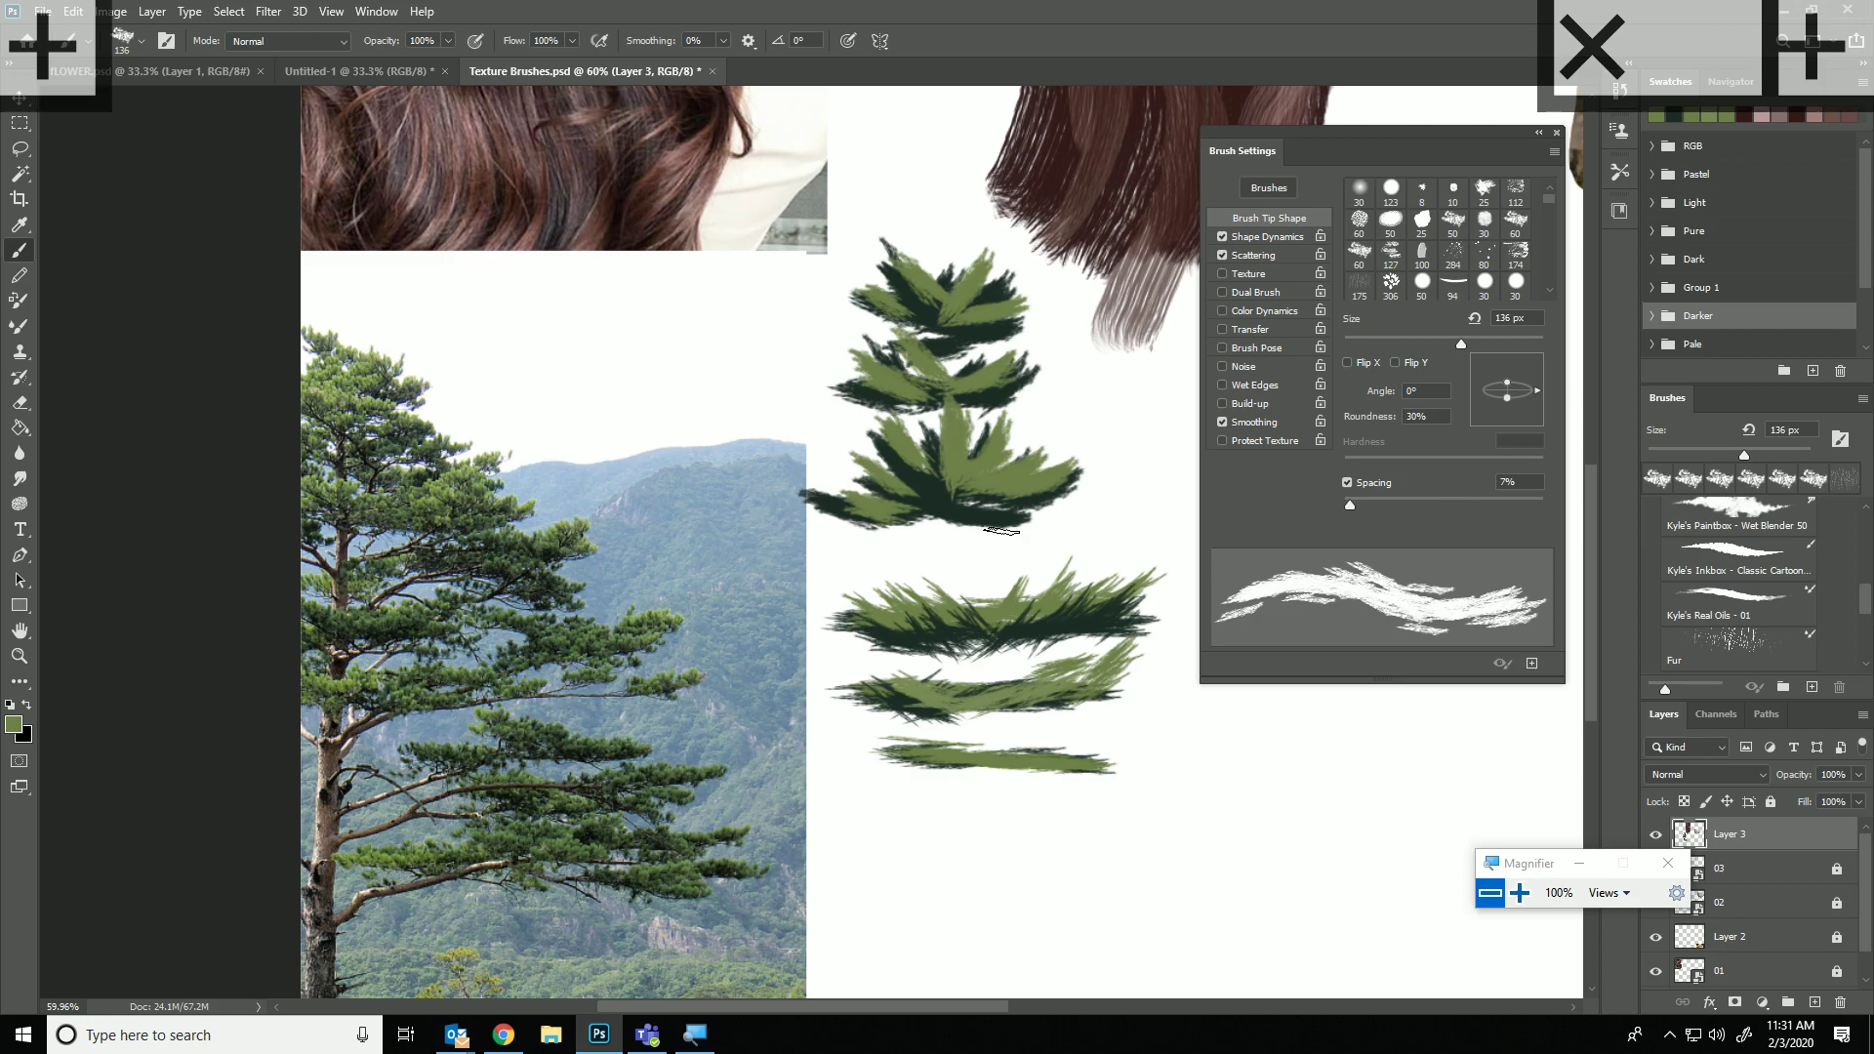
Paint a separate foliage clump in dark and light green above the mountains in the tree photo.
left_click(938, 514, "alt")
mouse_move(678, 373)
left_mouse_down()
mouse_move(673, 396)
mouse_move(771, 376)
mouse_move(656, 398)
mouse_move(546, 386)
mouse_move(625, 386)
mouse_move(635, 405)
mouse_move(569, 404)
mouse_move(739, 384)
mouse_move(674, 339)
left_mouse_up()
left_click(939, 496, "alt")
left_click(932, 513, "alt")
mouse_move(615, 429)
left_mouse_down()
mouse_move(704, 431)
mouse_move(586, 432)
left_mouse_up()
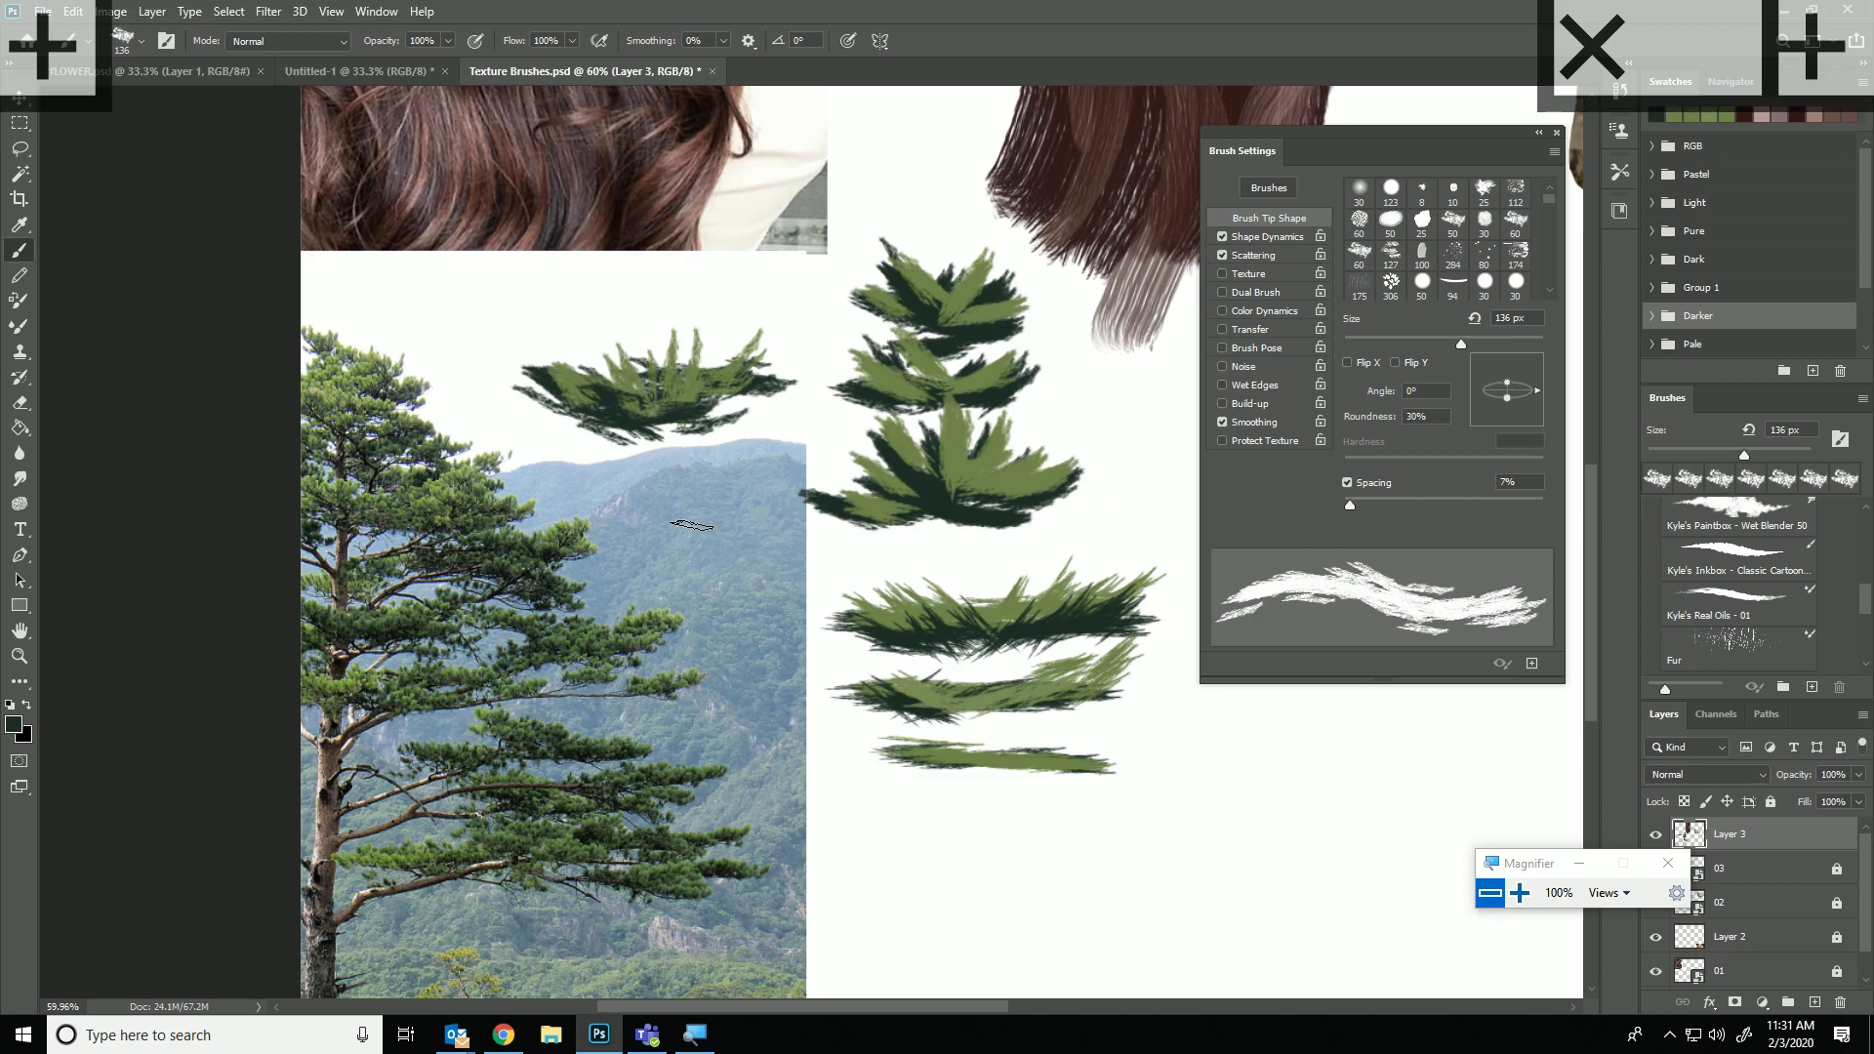
Reduce the brush size to 75 px and paint smaller dark and light green foliage clumps below the lowest row.
left_click_drag(1449, 344, 1416, 344)
key("alt")
left_click(893, 439, "alt")
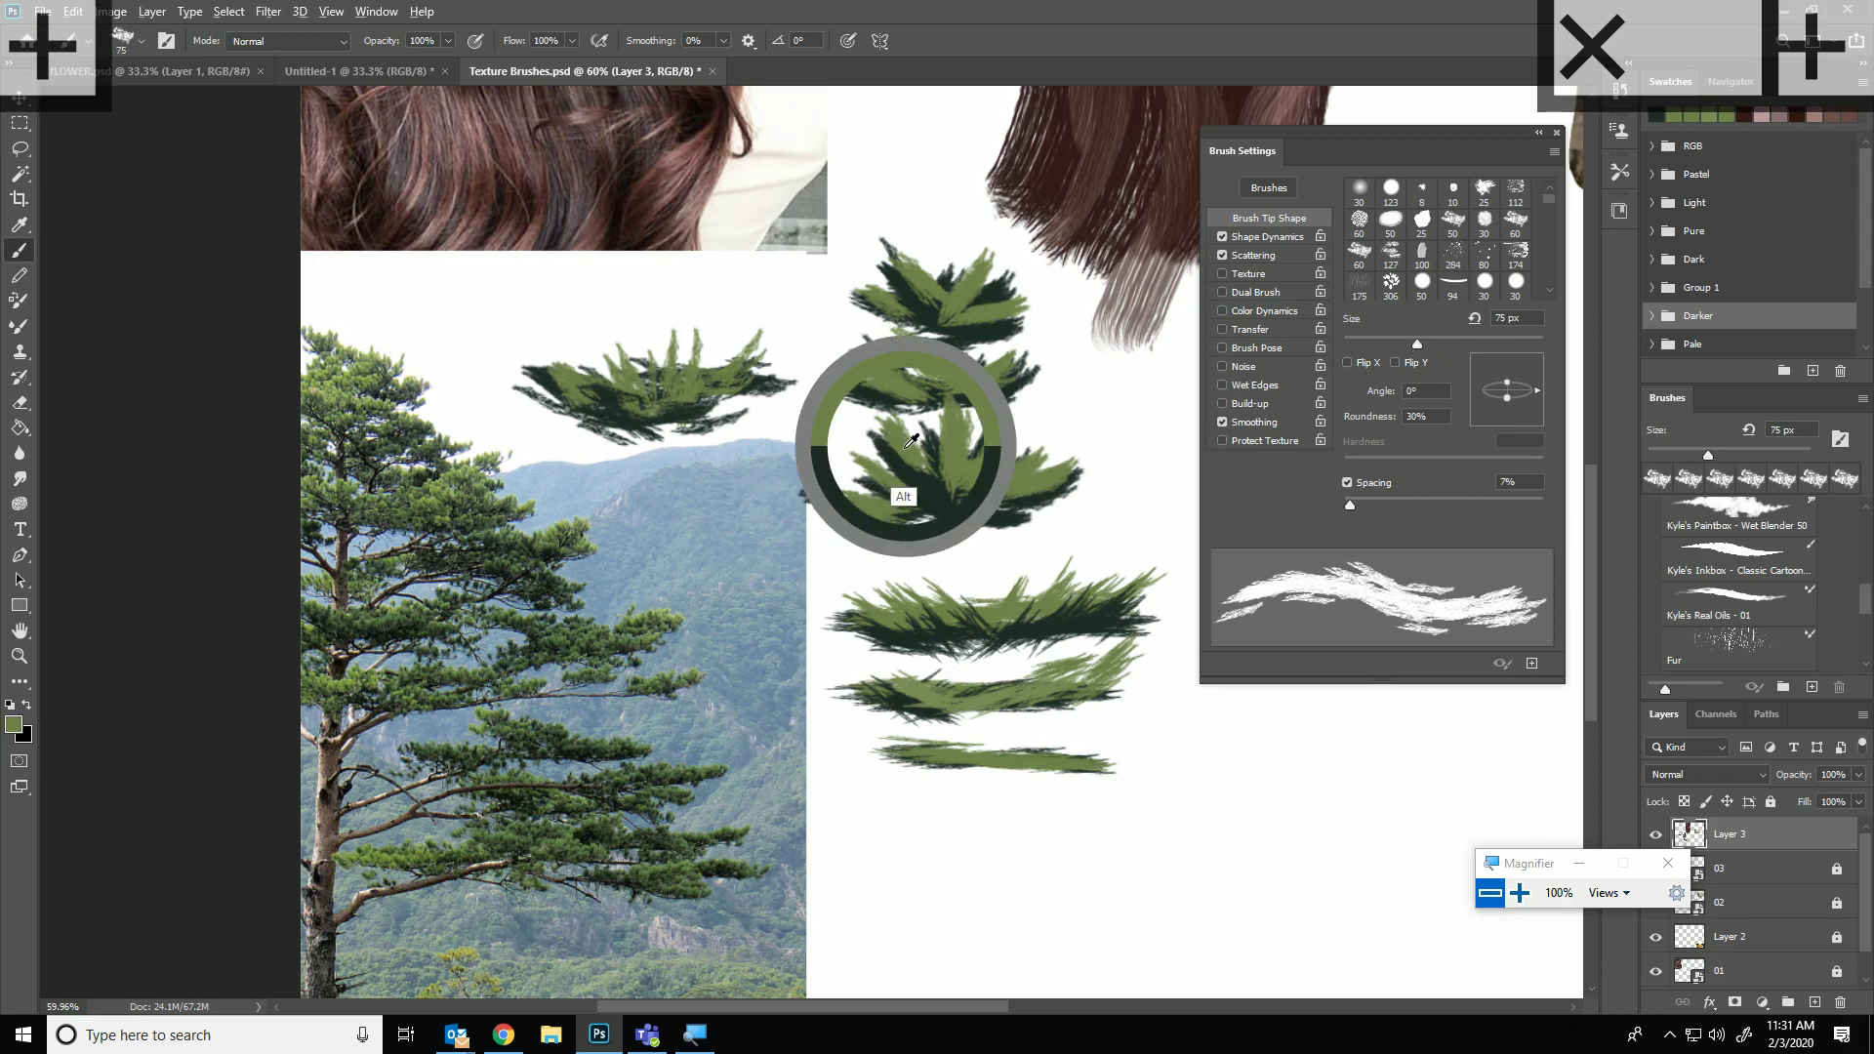
mouse_move(930, 881)
left_mouse_down()
mouse_move(860, 873)
mouse_move(908, 884)
mouse_move(1008, 861)
mouse_move(904, 869)
mouse_move(876, 855)
mouse_move(963, 834)
mouse_move(868, 806)
left_mouse_up()
mouse_move(896, 826)
left_mouse_down()
mouse_move(988, 797)
mouse_move(887, 787)
mouse_move(973, 778)
left_mouse_up()
mouse_move(1035, 859)
left_mouse_down()
mouse_move(1096, 844)
mouse_move(1103, 863)
mouse_move(1085, 864)
mouse_move(1134, 858)
mouse_move(1130, 881)
mouse_move(1179, 886)
mouse_move(1082, 855)
mouse_move(1084, 872)
mouse_move(1245, 878)
left_mouse_up()
left_click(1020, 740, "alt")
mouse_move(971, 898)
left_mouse_down()
mouse_move(1088, 861)
mouse_move(1230, 878)
mouse_move(1112, 845)
mouse_move(1112, 828)
mouse_move(977, 855)
mouse_move(871, 834)
mouse_move(904, 824)
mouse_move(884, 787)
mouse_move(966, 801)
left_mouse_up()
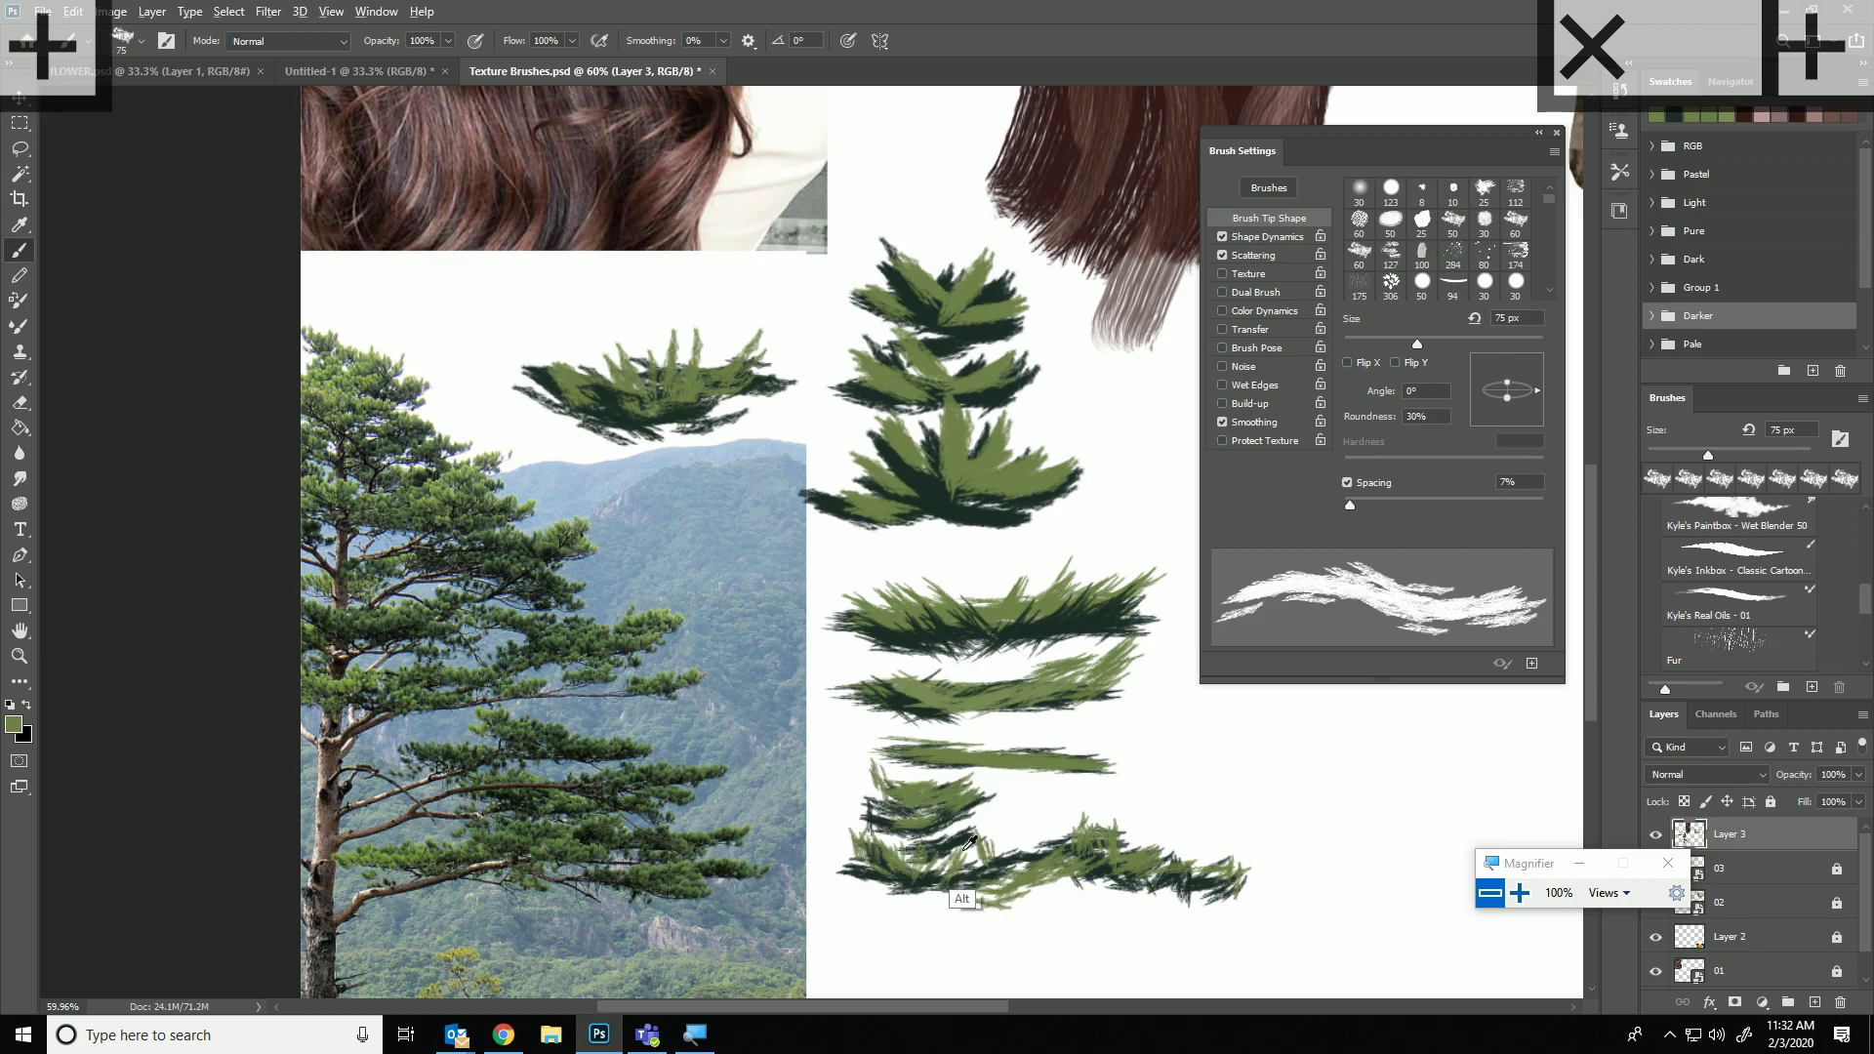
Sample the brown bark and paint a vertical trunk through the foliage tiers, trying a side branch as well.
left_click(335, 825, "alt")
left_click_drag(932, 864, 925, 994)
mouse_move(946, 468)
left_mouse_down()
mouse_move(944, 812)
mouse_move(971, 843)
mouse_move(955, 700)
mouse_move(917, 878)
left_mouse_up()
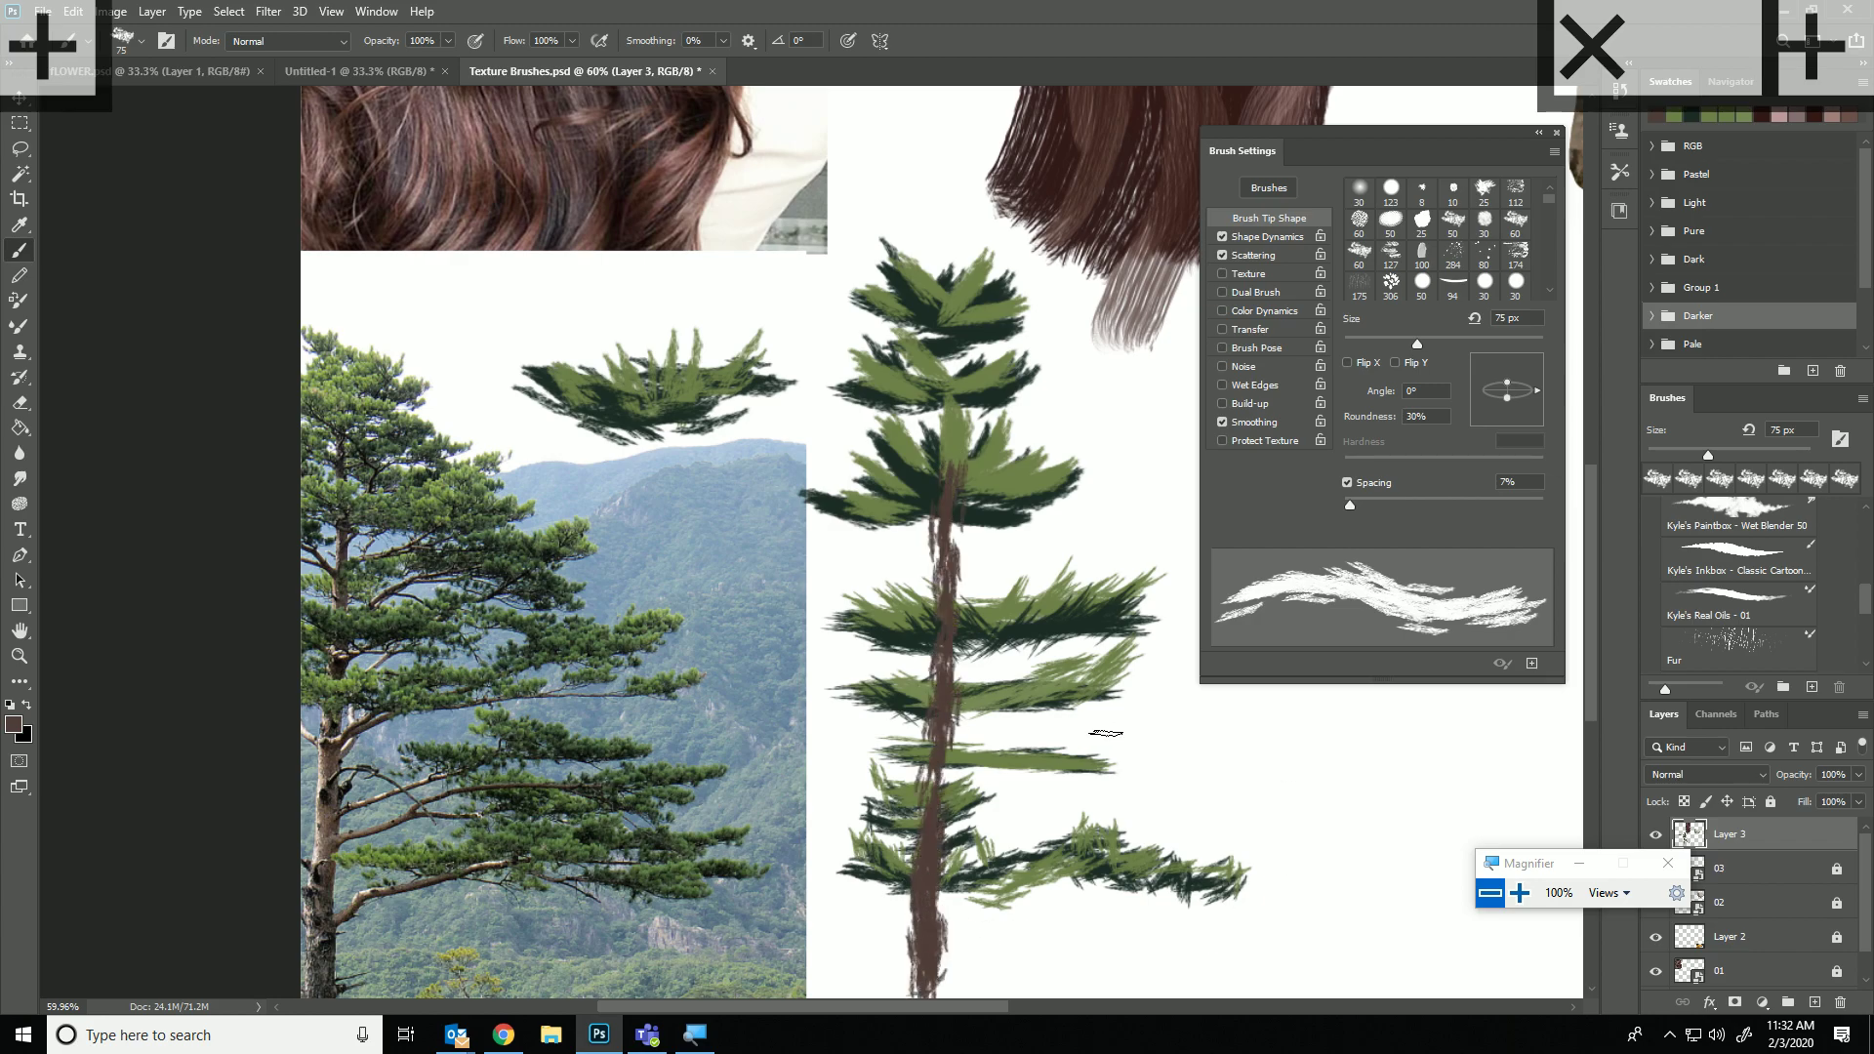
mouse_move(939, 780)
left_mouse_down()
mouse_move(1001, 729)
mouse_move(1122, 699)
left_mouse_up()
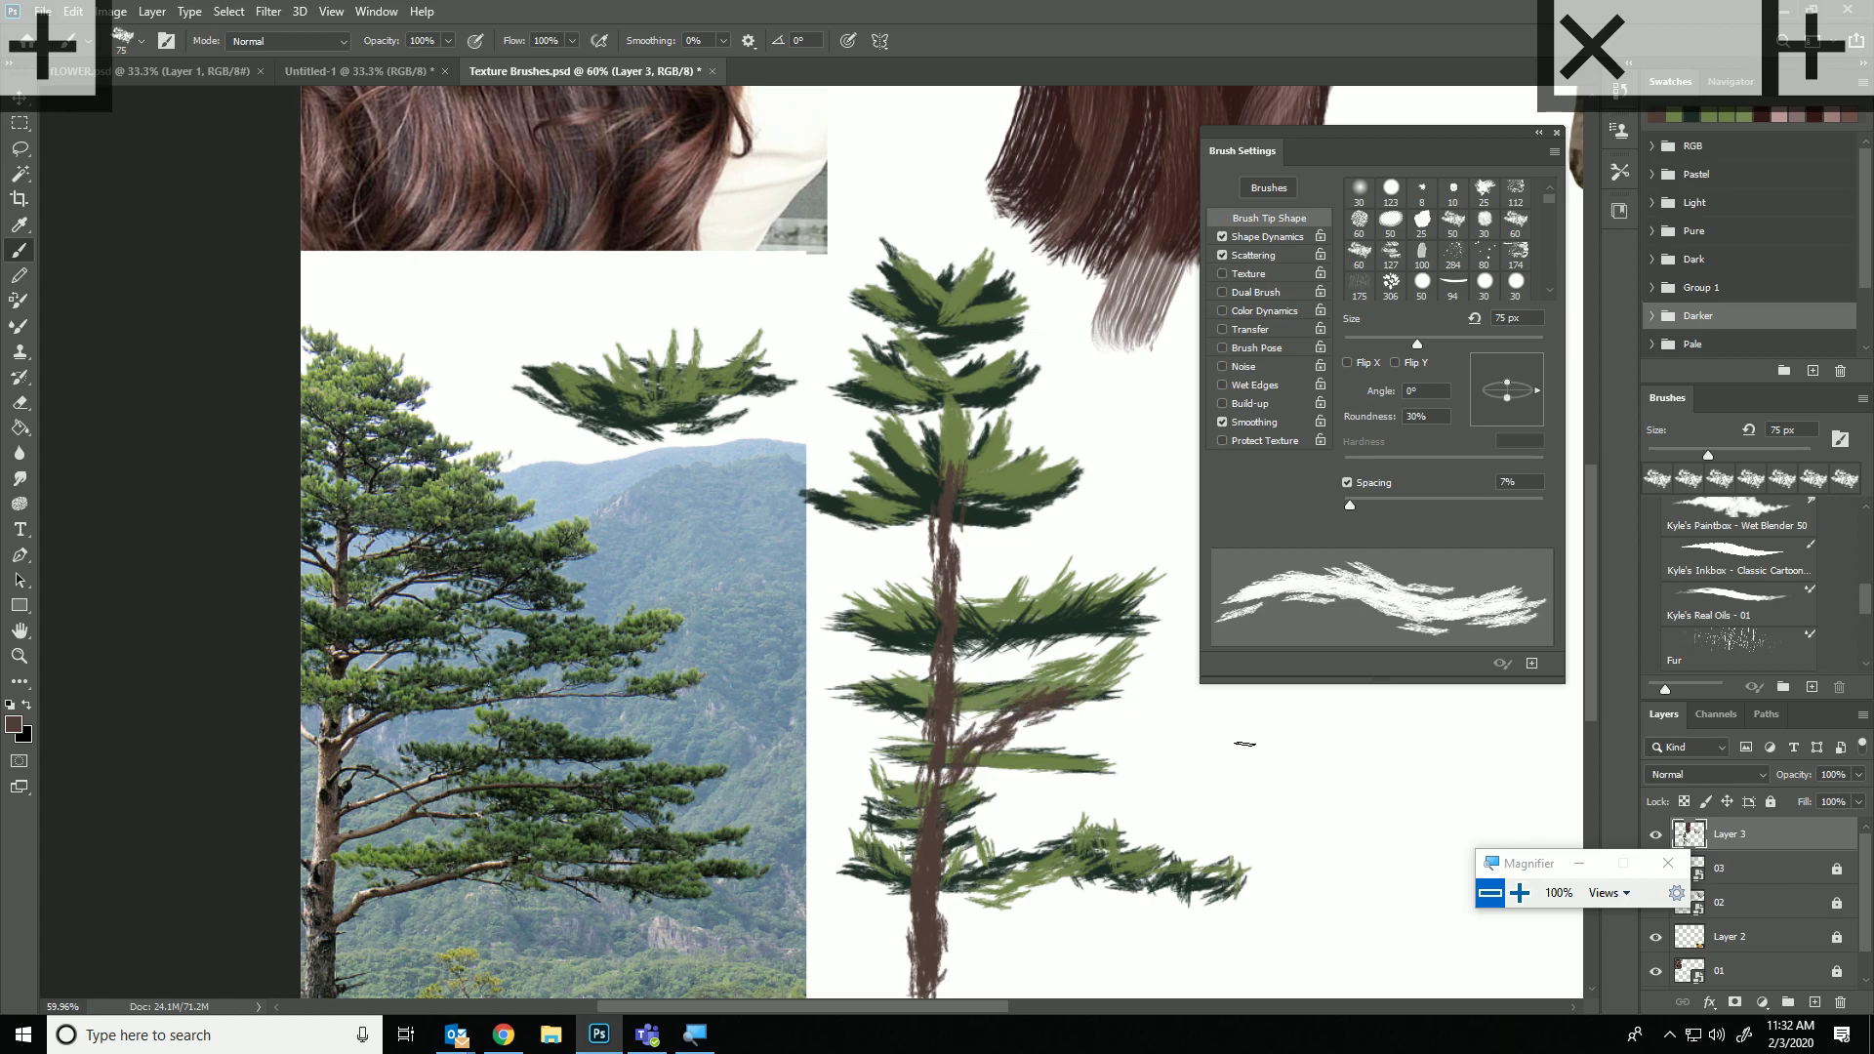
Set the brush's Scatter control to Pen Pressure.
left_click(1261, 237)
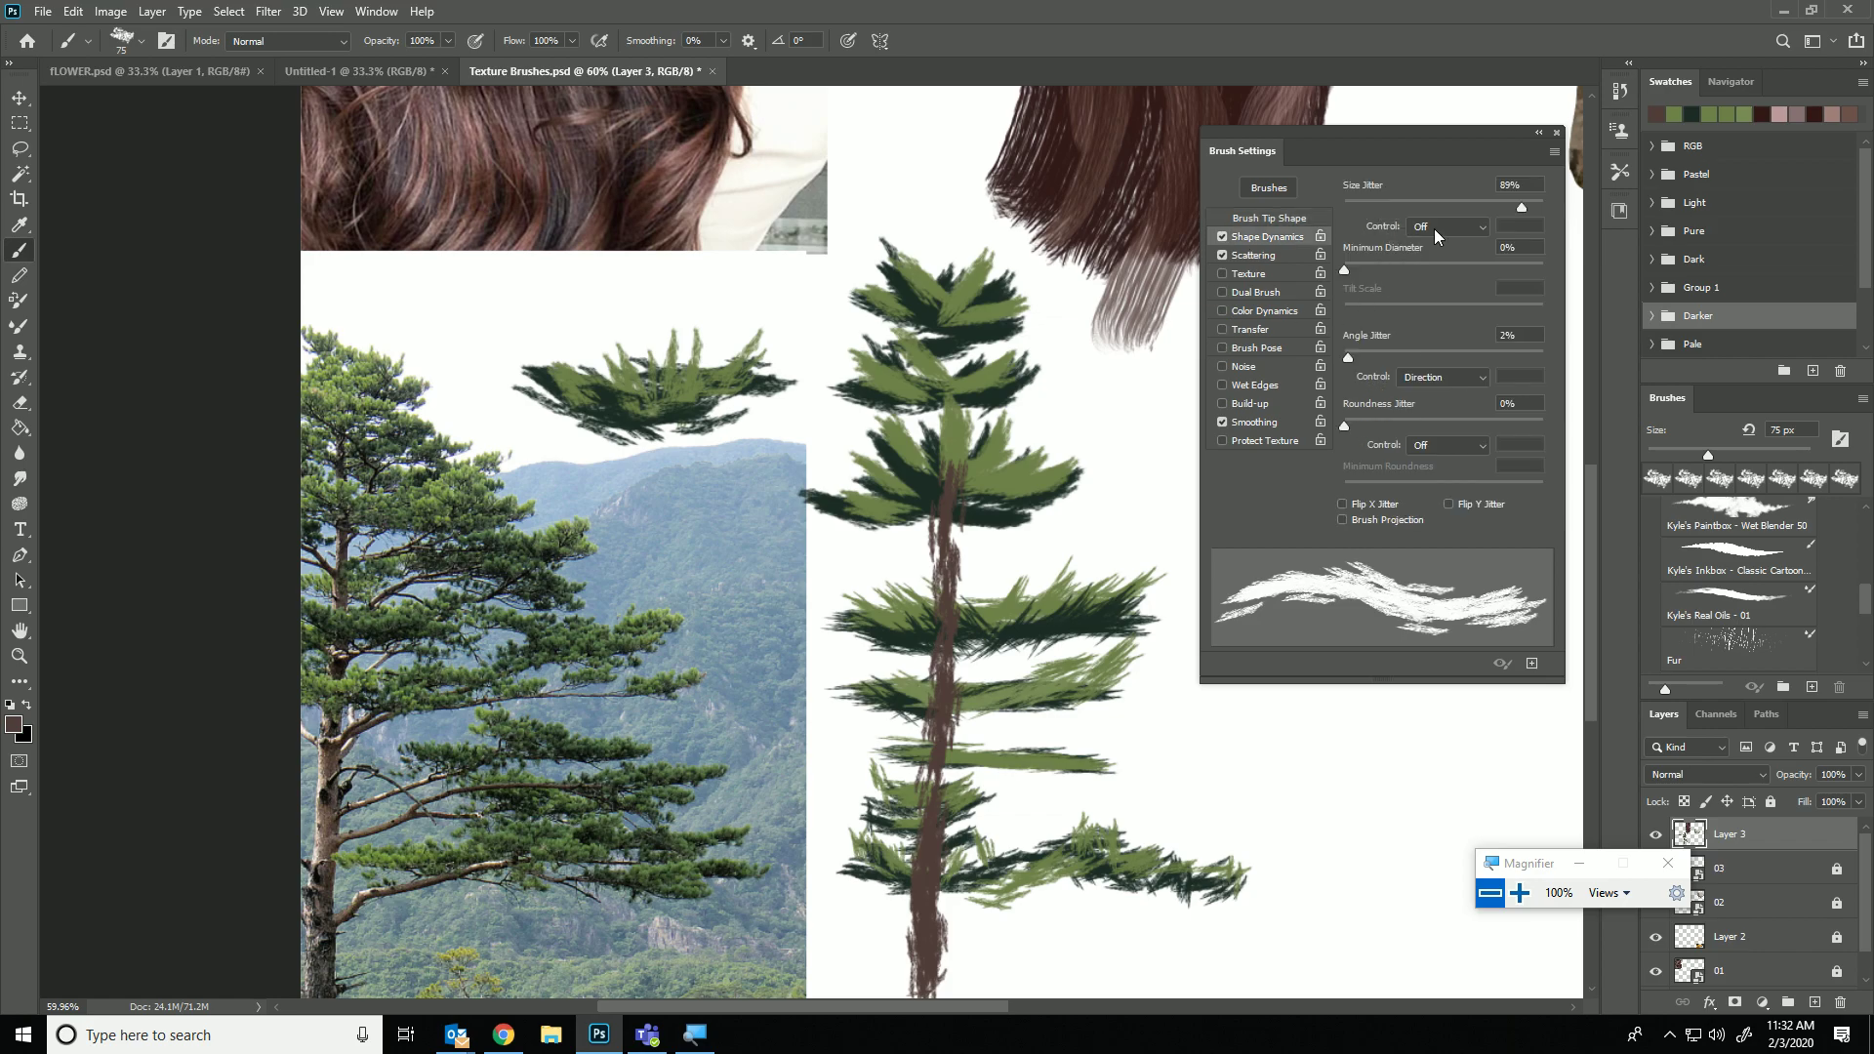
left_click(1254, 254)
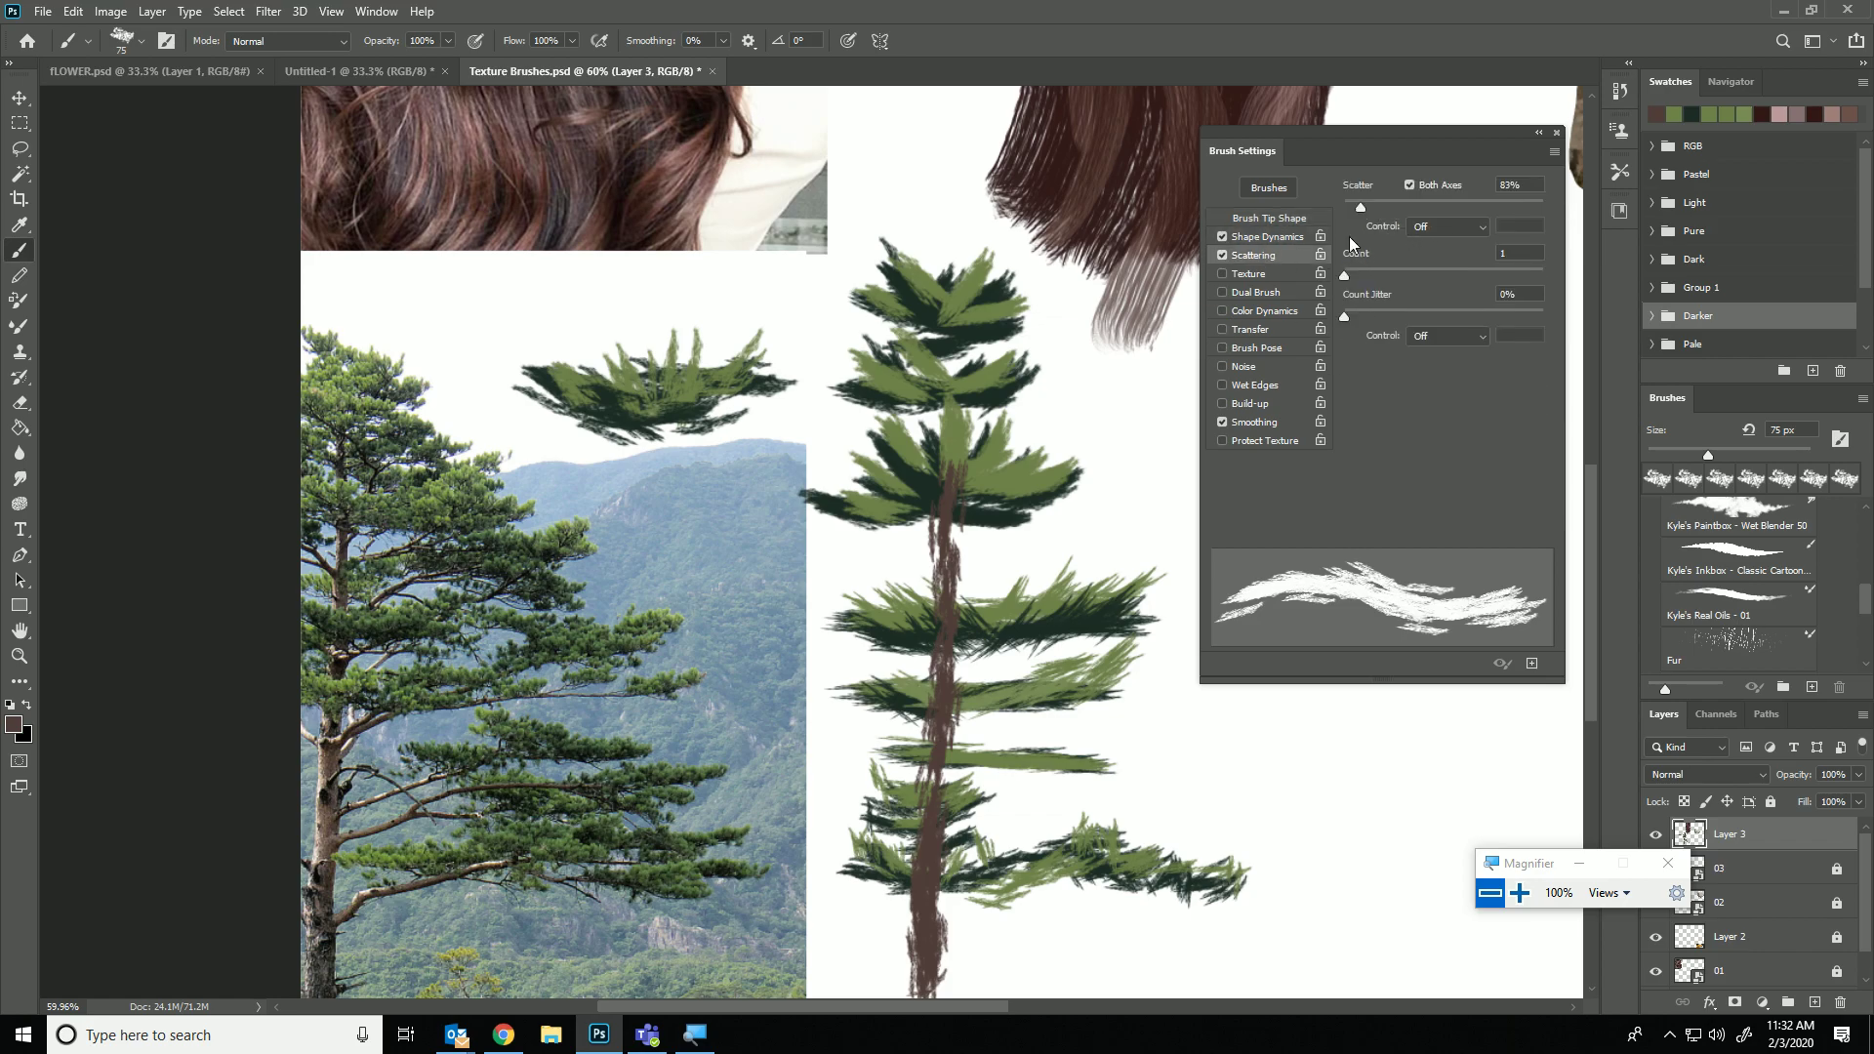
left_click(1448, 285)
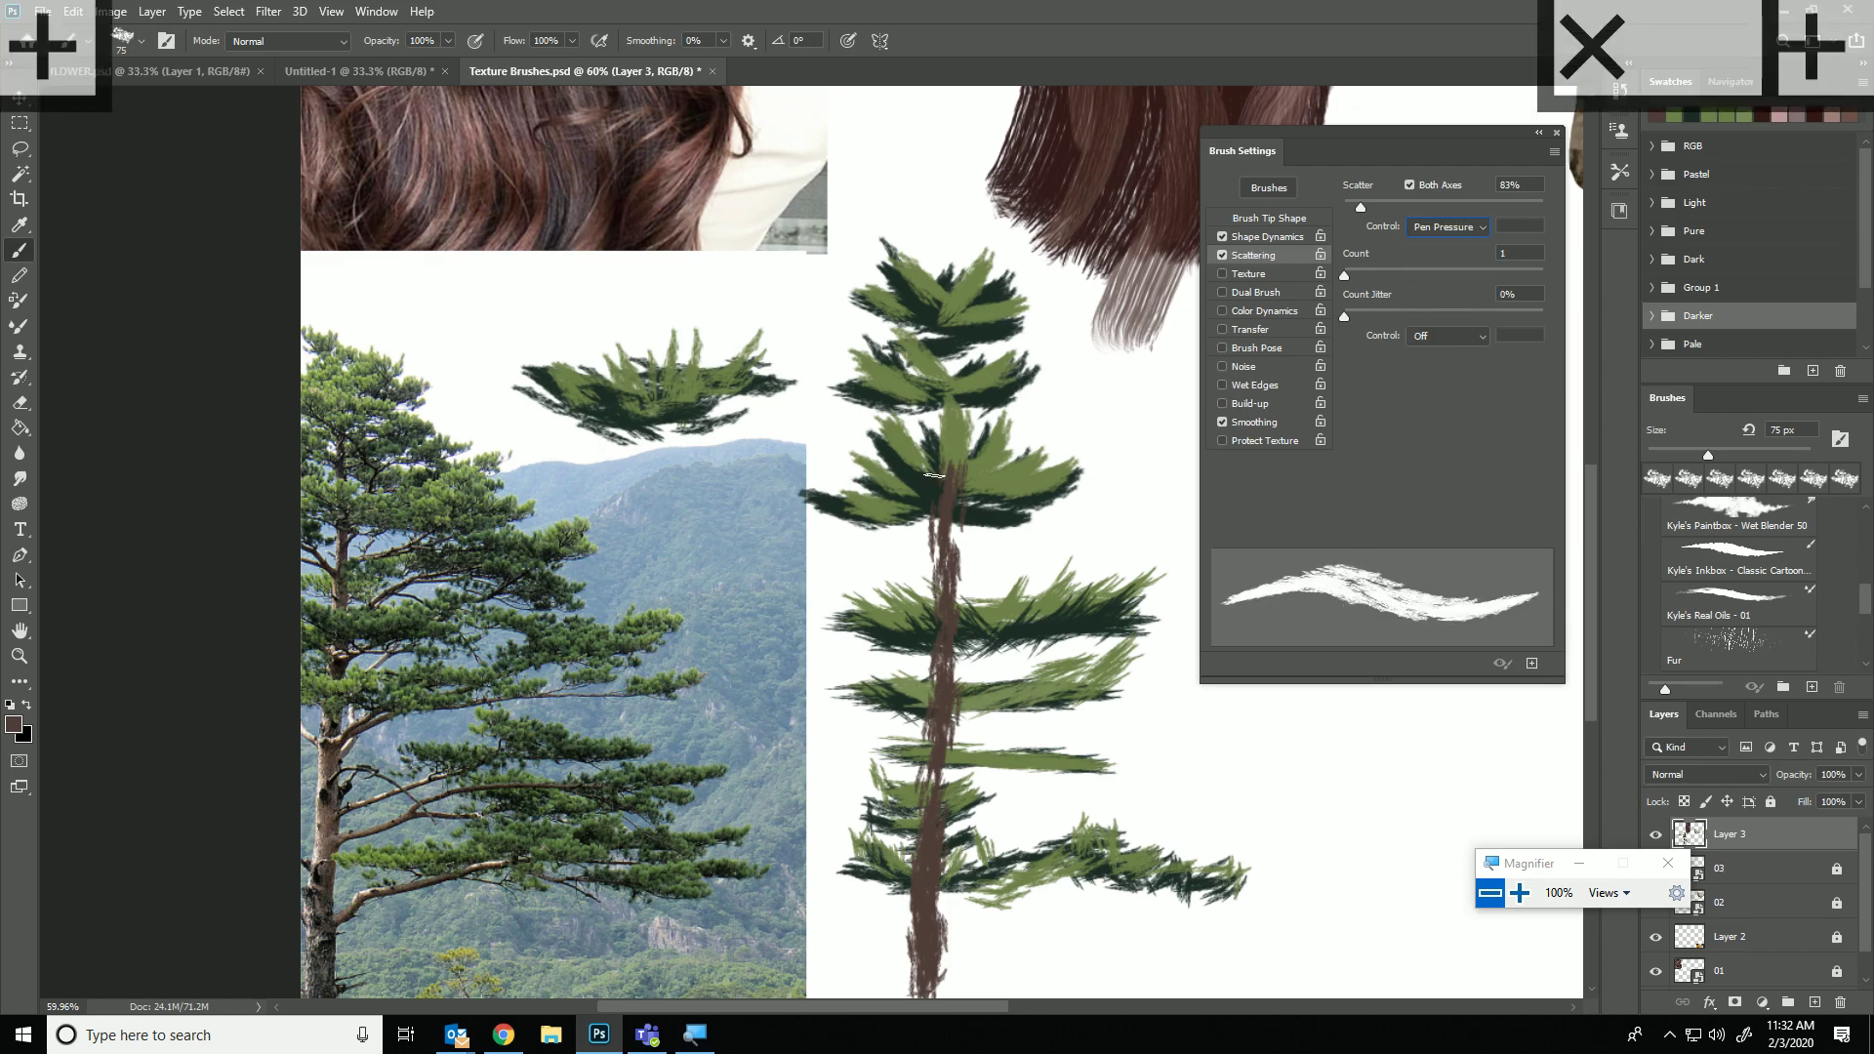
Paint a dark green branch extending left from the upper trunk and add light green needle highlights.
left_click_drag(880, 578, 761, 533)
mouse_move(857, 575)
left_mouse_down()
mouse_move(920, 546)
mouse_move(786, 527)
mouse_move(812, 538)
mouse_move(767, 556)
mouse_move(706, 541)
mouse_move(683, 595)
mouse_move(672, 568)
left_mouse_up()
mouse_move(810, 535)
left_mouse_down()
mouse_move(752, 577)
mouse_move(903, 600)
mouse_move(935, 570)
mouse_move(875, 544)
left_mouse_up()
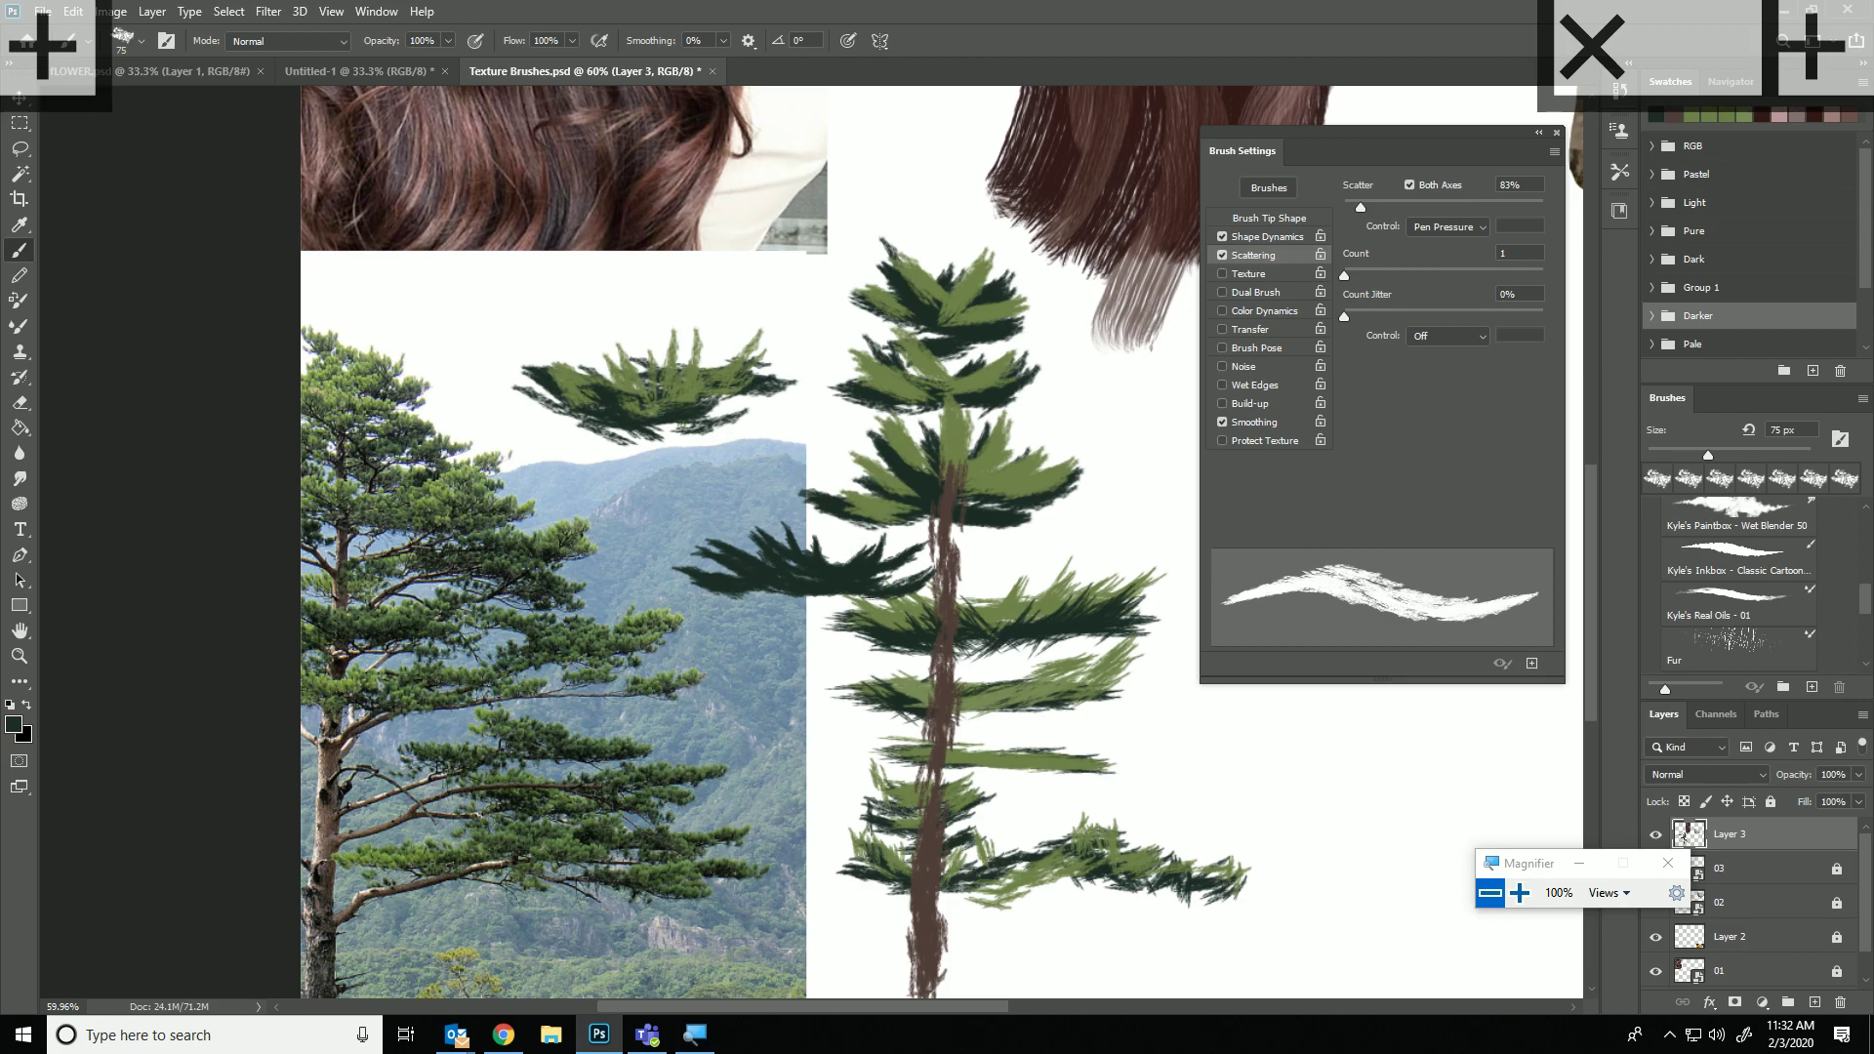
mouse_move(718, 589)
left_mouse_down()
mouse_move(651, 578)
mouse_move(729, 583)
mouse_move(671, 551)
mouse_move(762, 566)
mouse_move(691, 538)
left_mouse_up()
left_click(888, 495, "alt")
mouse_move(776, 583)
left_mouse_down()
mouse_move(747, 530)
mouse_move(917, 552)
left_mouse_up()
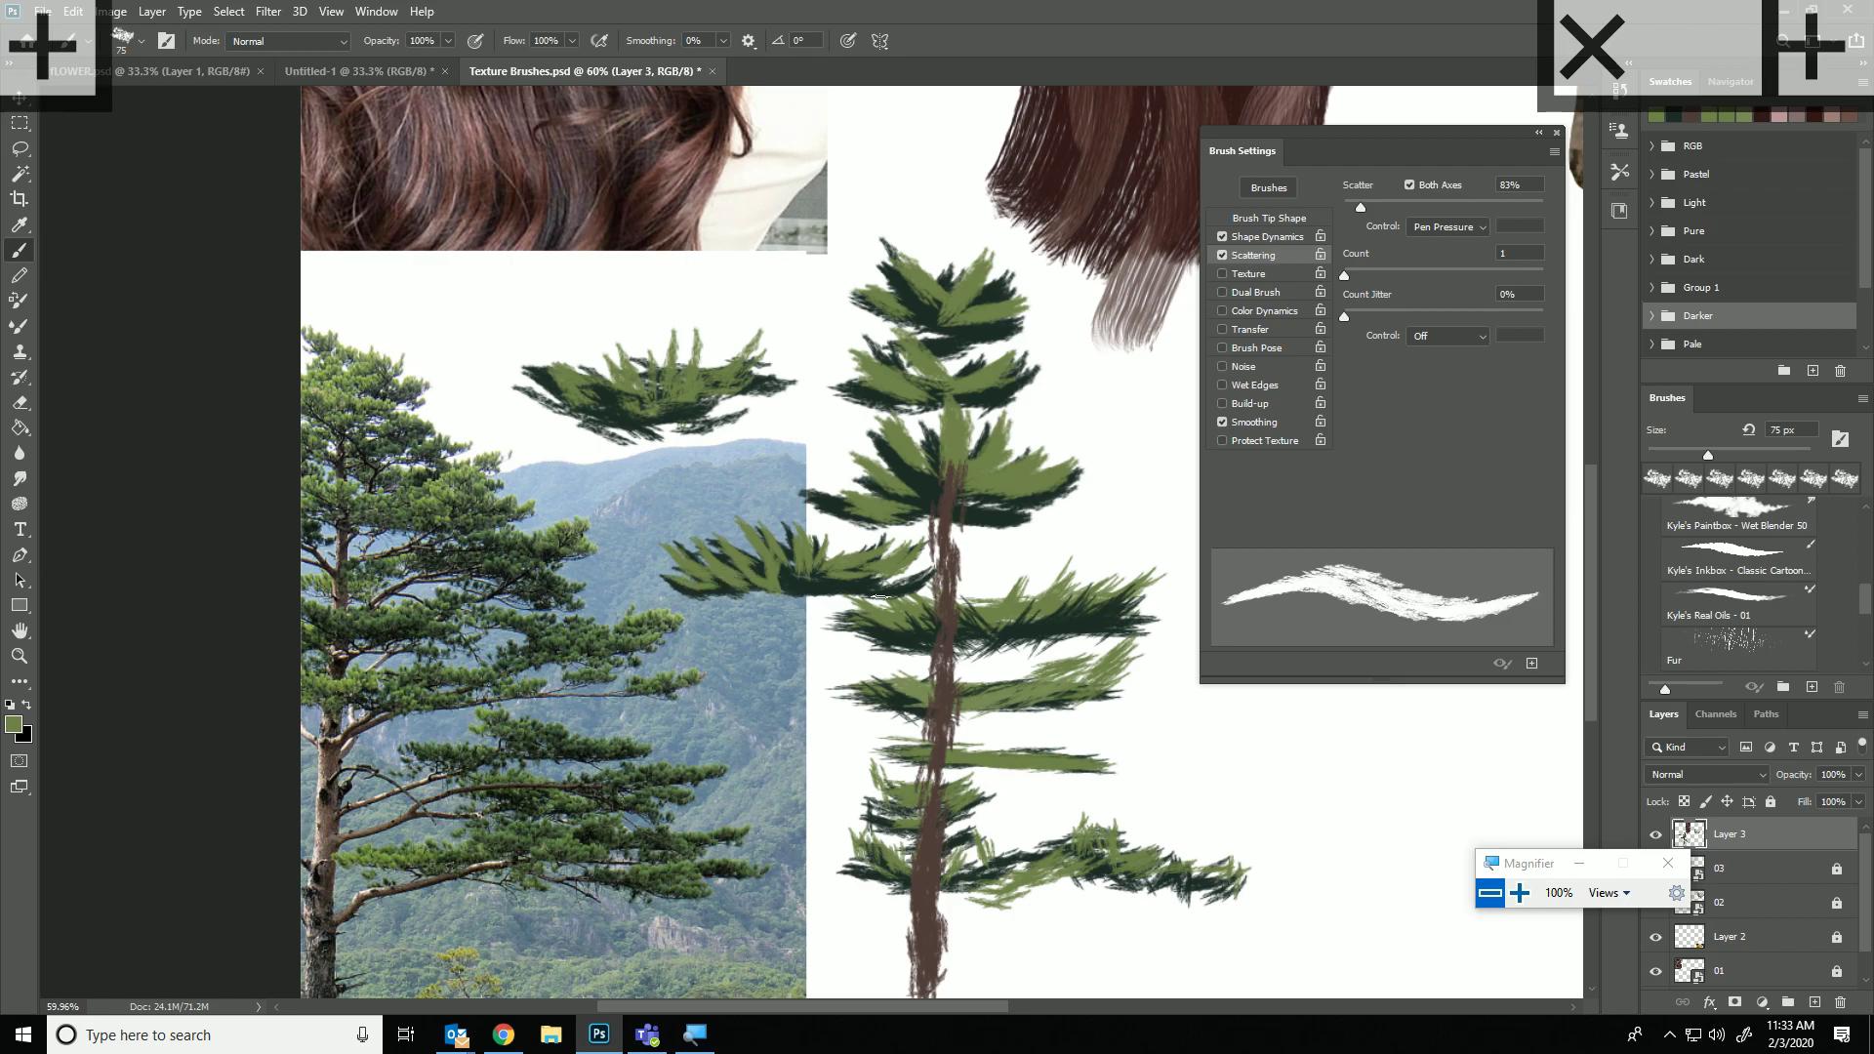
Enable Transfer for the brush with both opacity and flow controlled by Pen Pressure.
left_click(1238, 332)
left_click(1431, 225)
left_click(1445, 287)
Paint a soft, semi-transparent branch in dark and light green just above the left branch.
left_click(1065, 685, "alt")
mouse_move(738, 465)
left_mouse_down()
mouse_move(682, 469)
mouse_move(730, 481)
mouse_move(691, 474)
mouse_move(822, 461)
mouse_move(742, 491)
mouse_move(645, 467)
mouse_move(883, 458)
left_mouse_up()
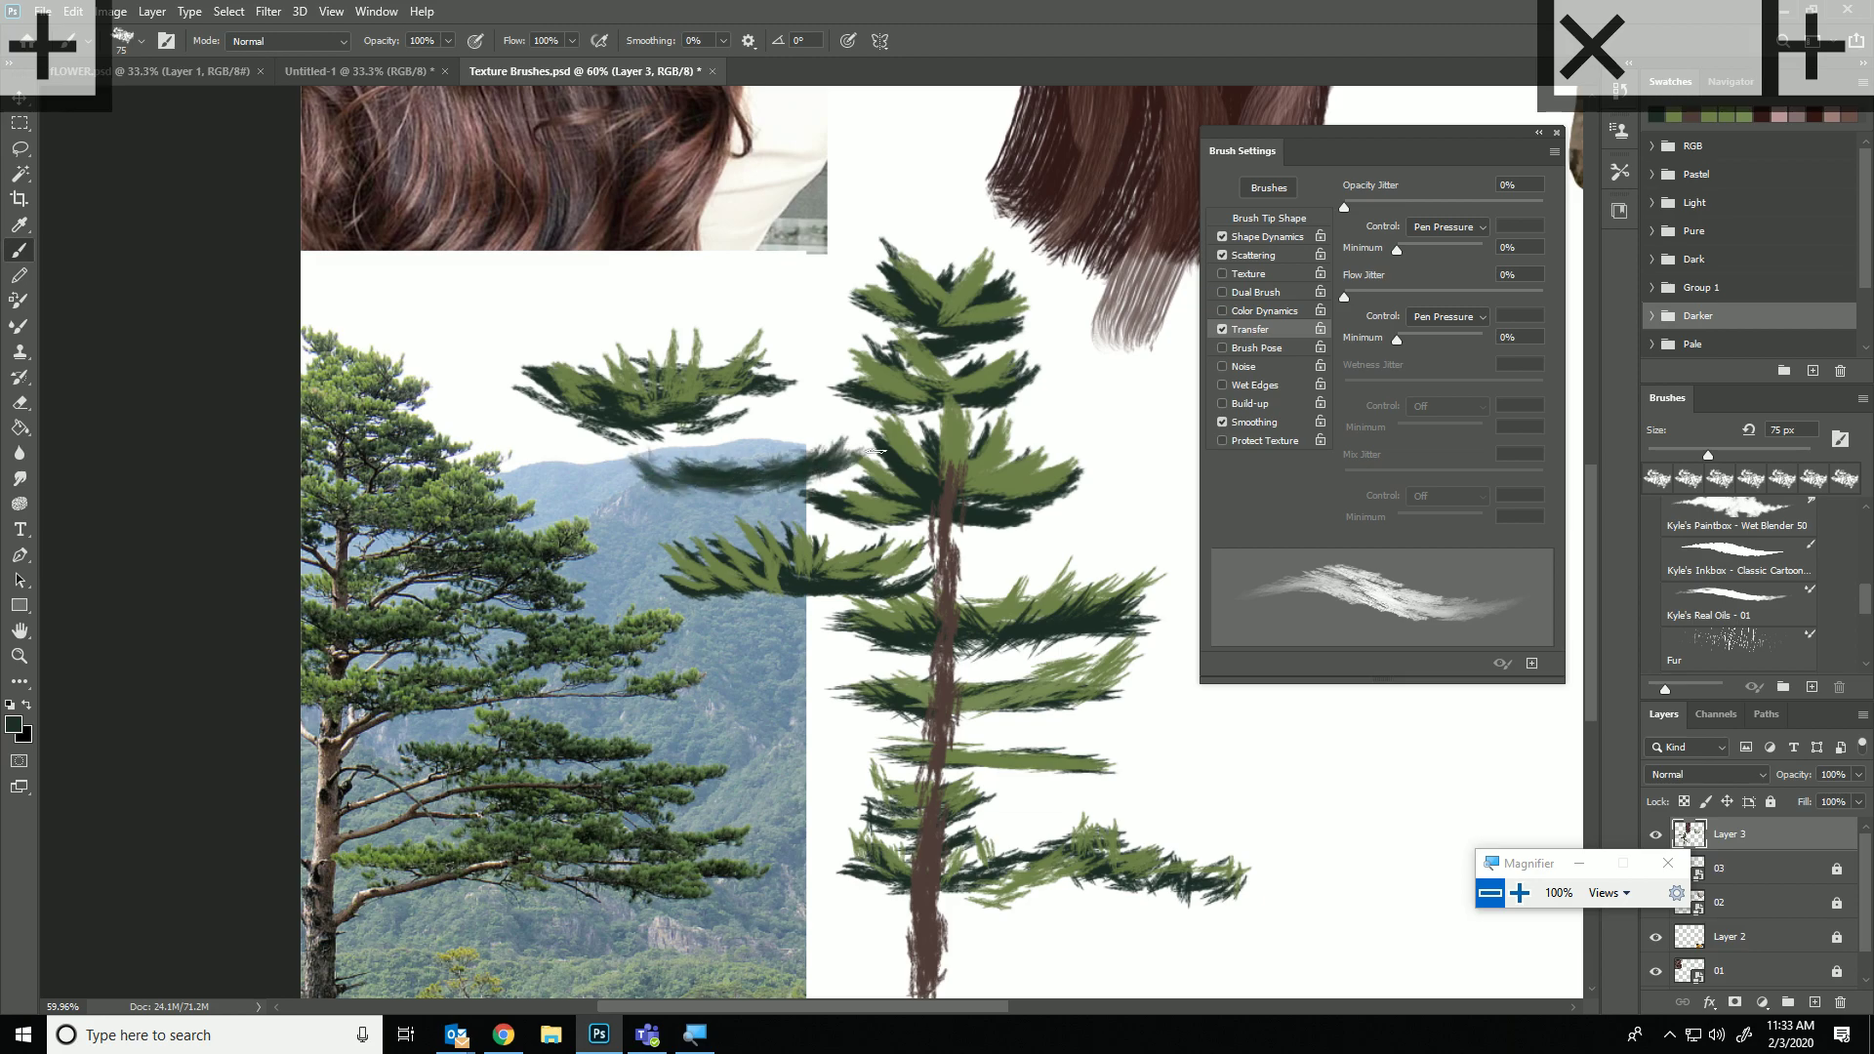
left_click(995, 459, "alt")
left_click_drag(751, 477, 858, 439)
left_click(978, 510, "alt")
mouse_move(669, 480)
left_mouse_down()
mouse_move(771, 489)
mouse_move(847, 467)
left_mouse_up()
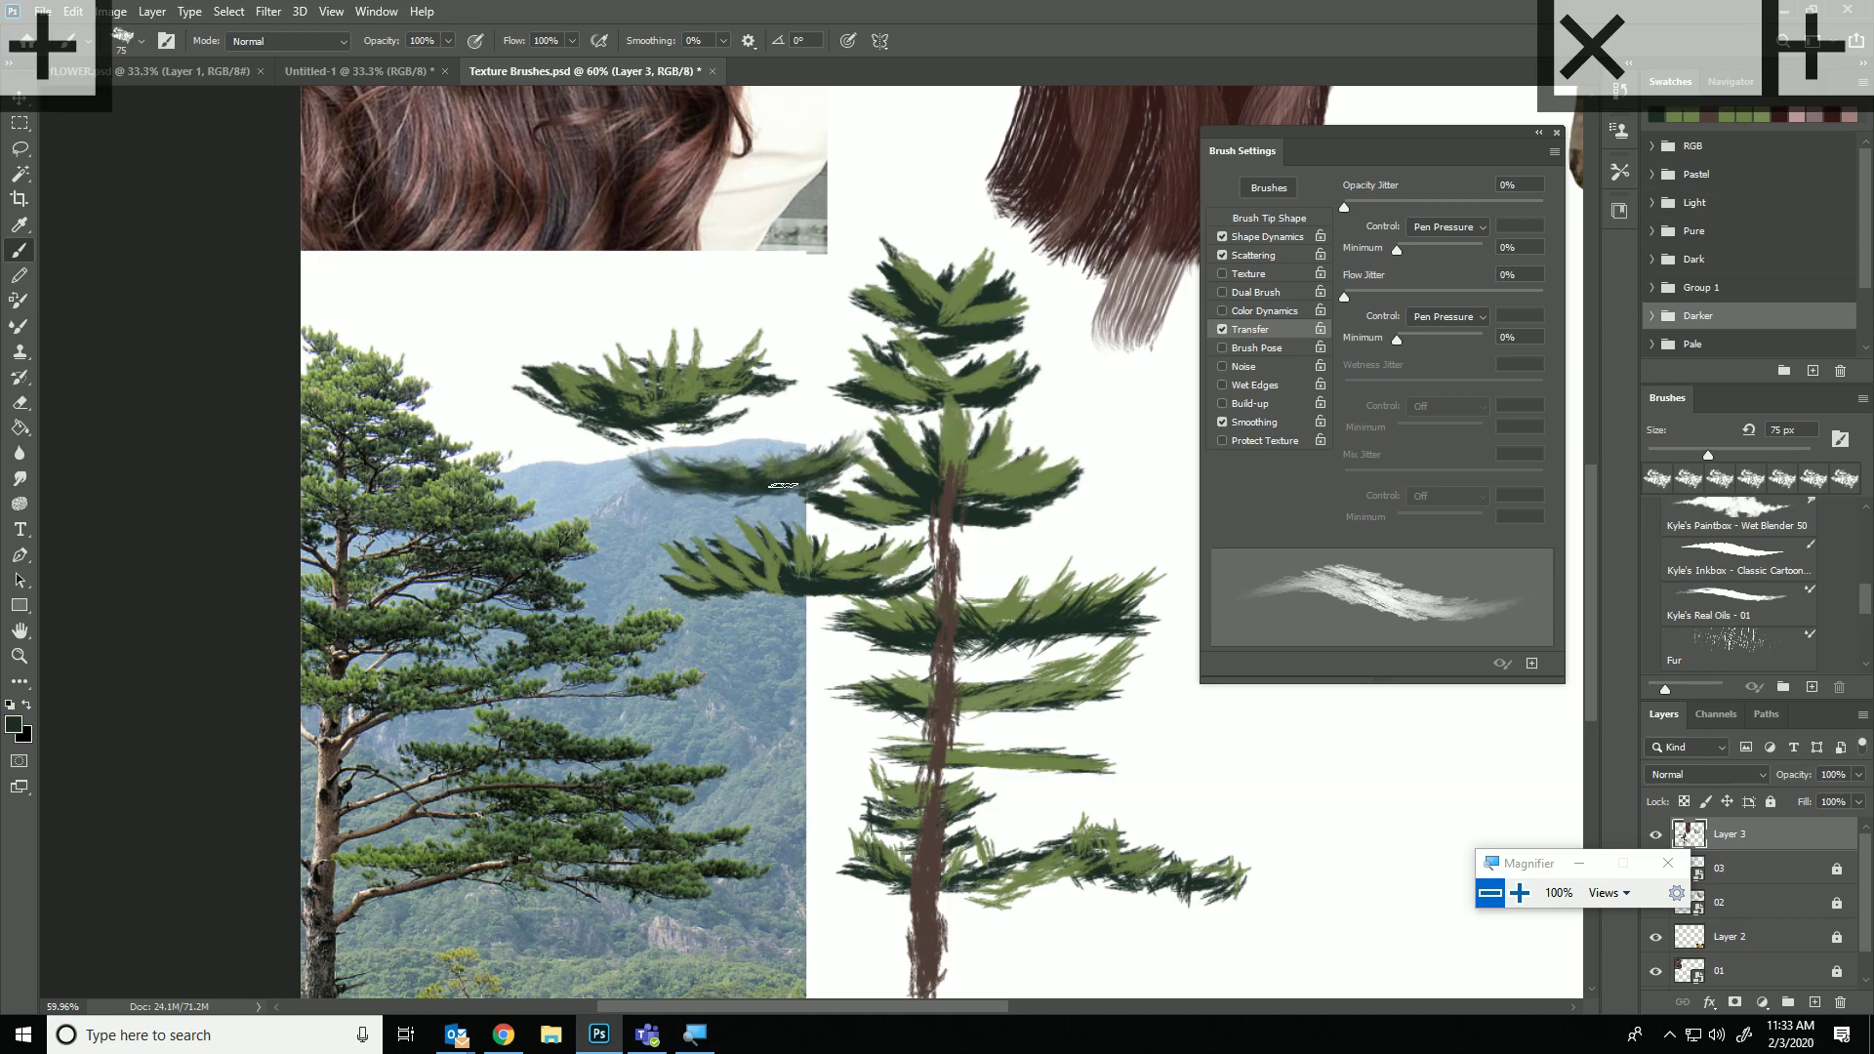
mouse_move(737, 499)
left_mouse_down()
mouse_move(751, 509)
mouse_move(683, 512)
mouse_move(815, 512)
left_mouse_up()
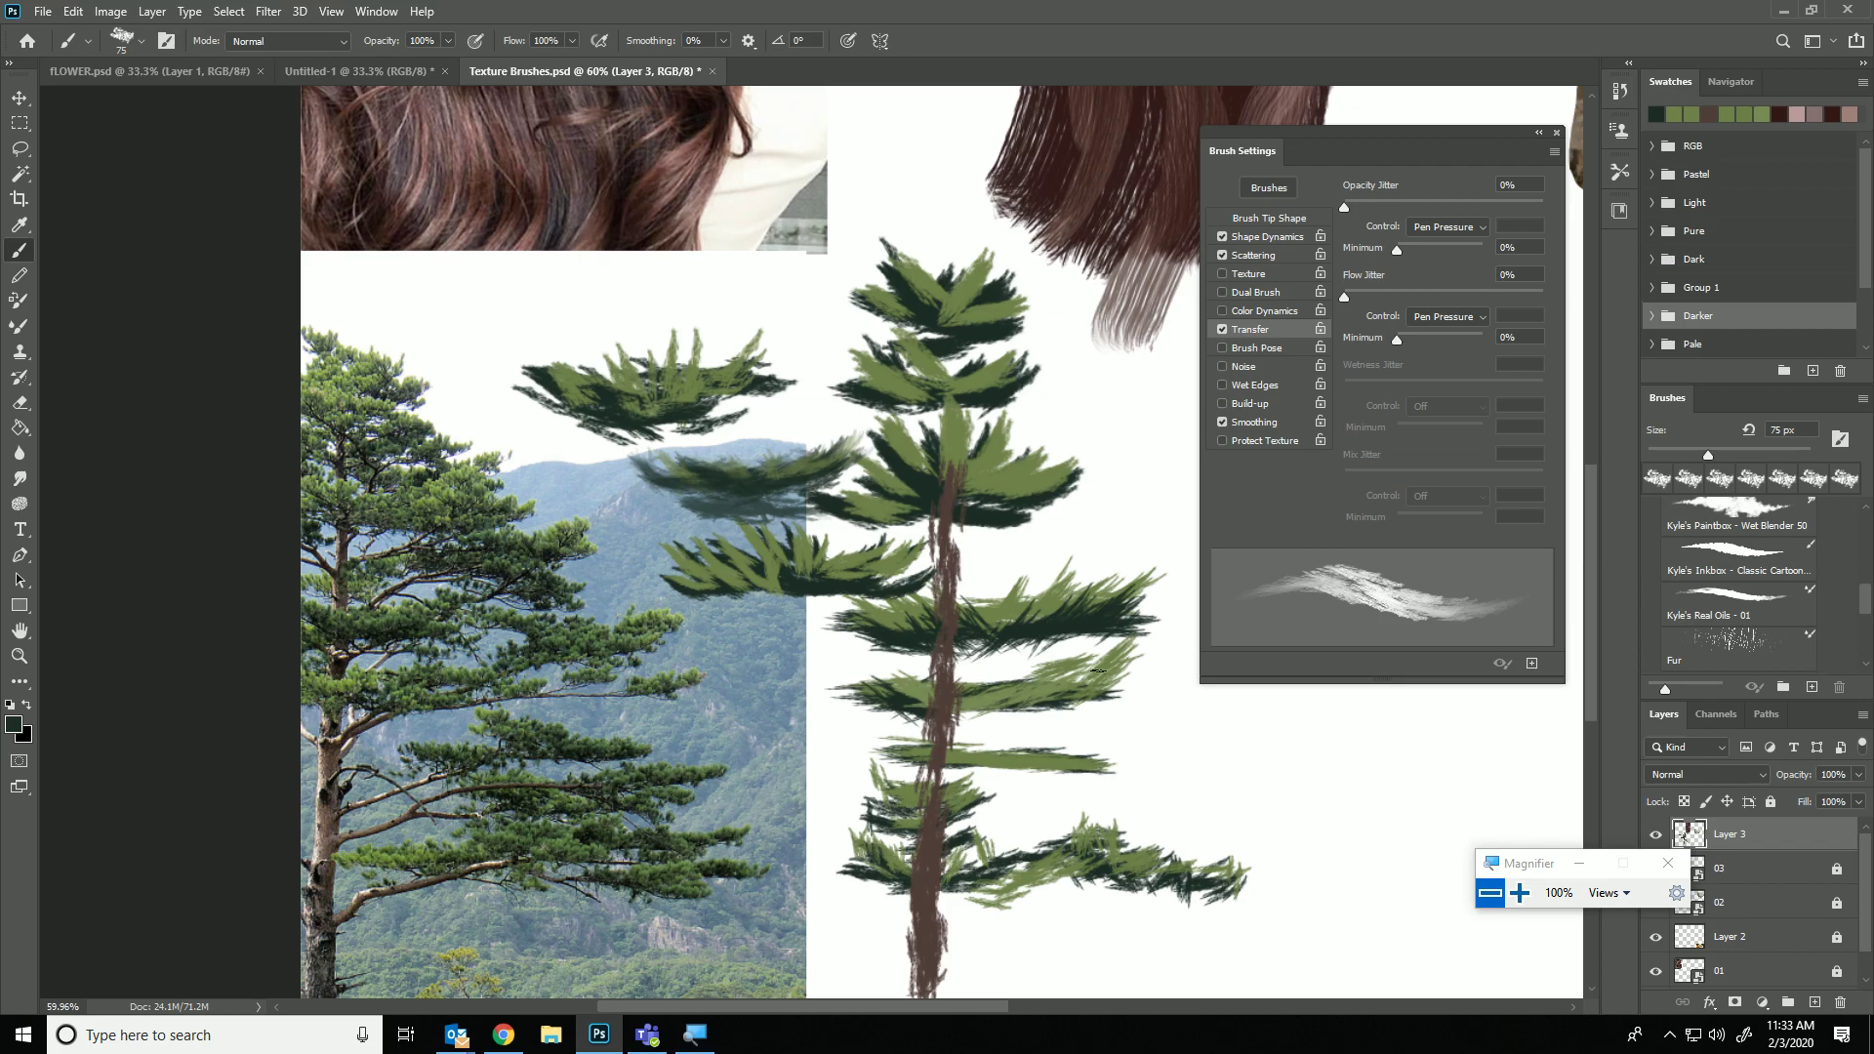
Go to the fox photo and reset the brush to the Hard Round preset.
mouse_move(1090, 579)
left_mouse_down()
mouse_move(924, 531)
mouse_move(550, 358)
mouse_move(425, 338)
mouse_move(231, 412)
mouse_move(3, 395)
left_mouse_up()
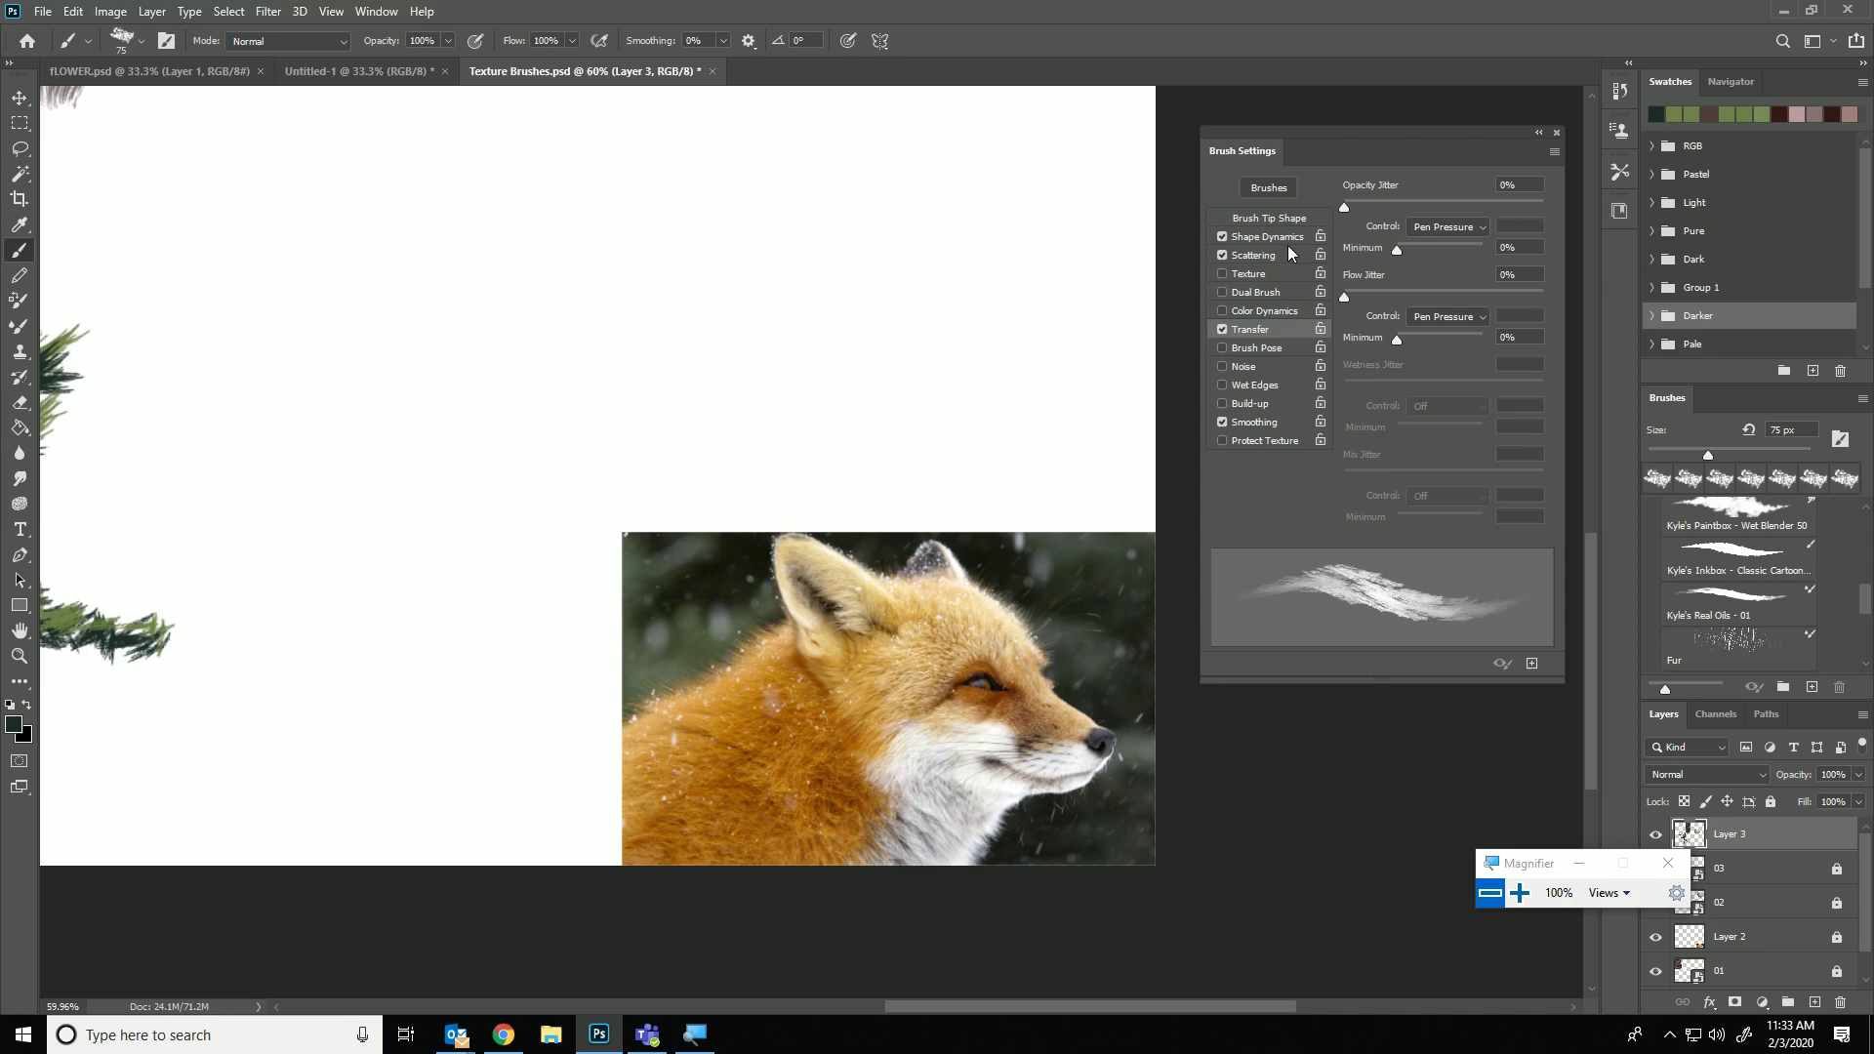
right_click(1074, 271)
left_click(1205, 496)
left_click(1215, 451)
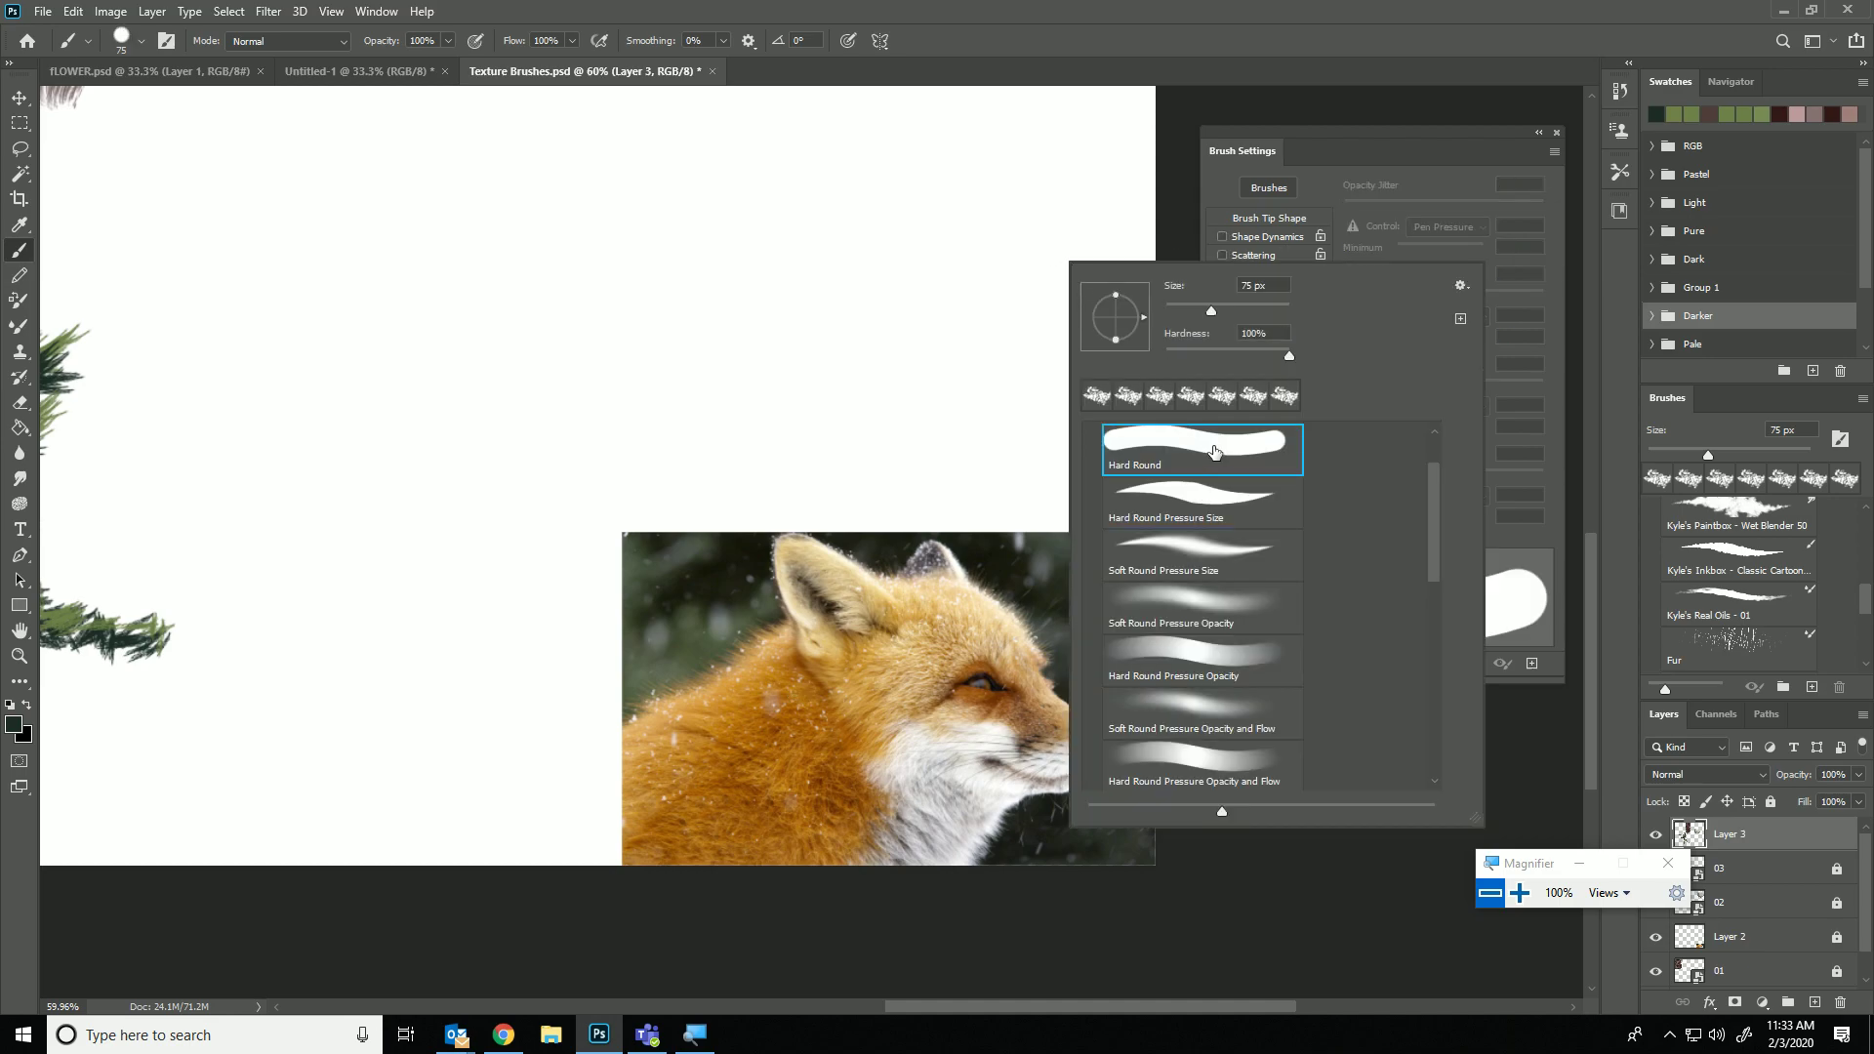
left_click(1313, 170)
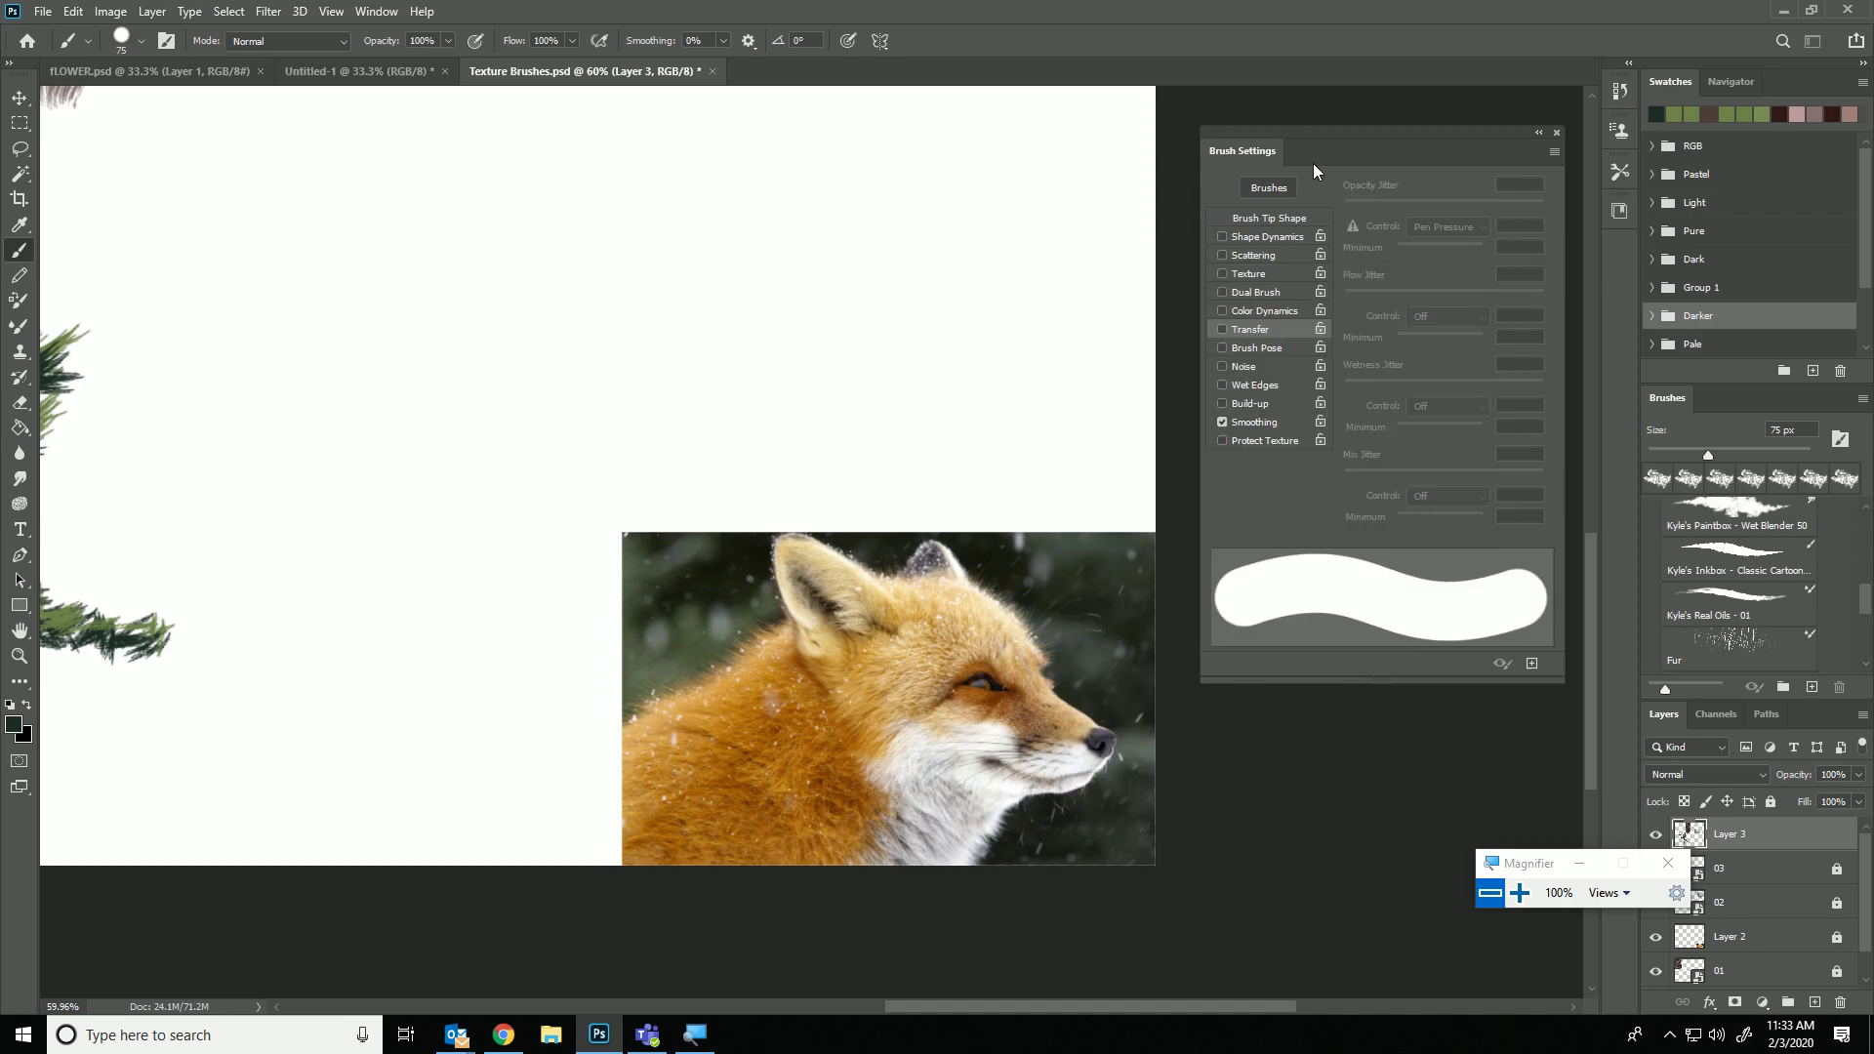
Leave Scattering off, choose the 50 px textured brush tip and shape it to 9% roundness at a 14° angle.
left_click(1236, 252)
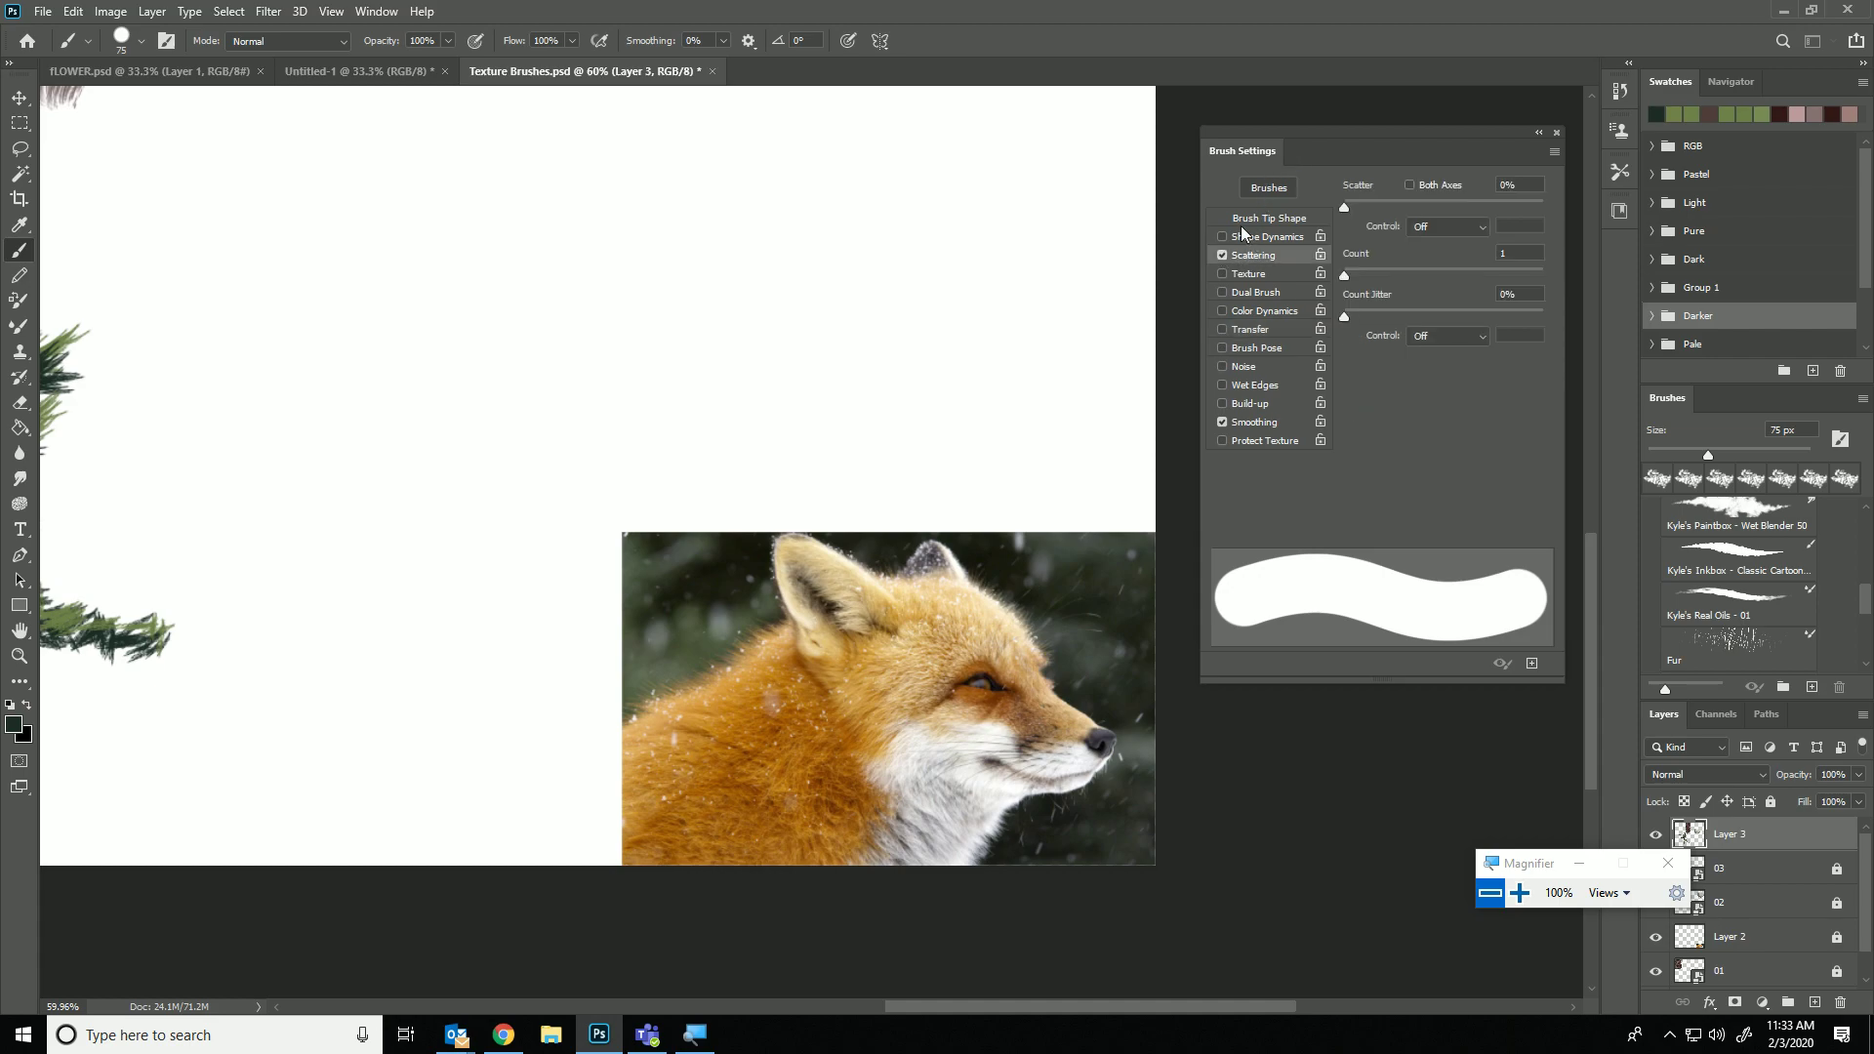
left_click(1223, 253)
left_click(1259, 216)
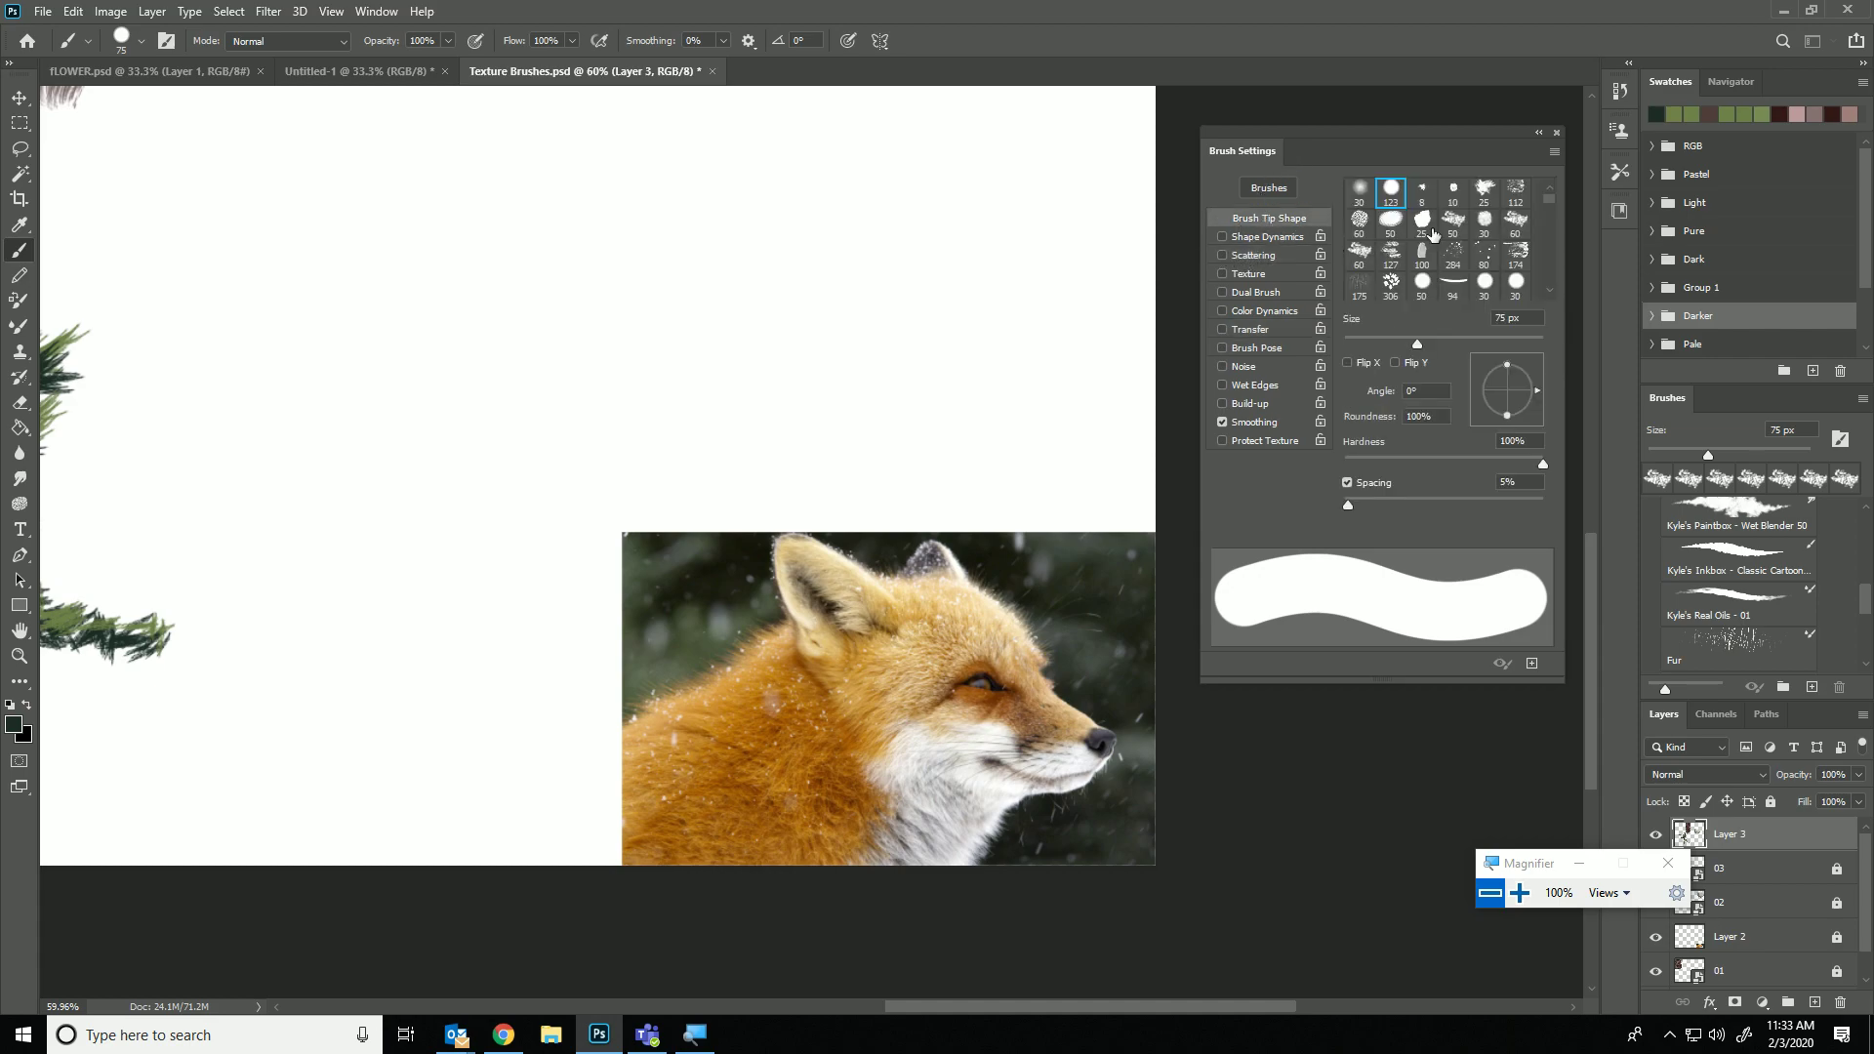
left_click(1453, 221)
left_click_drag(1499, 367, 1505, 391)
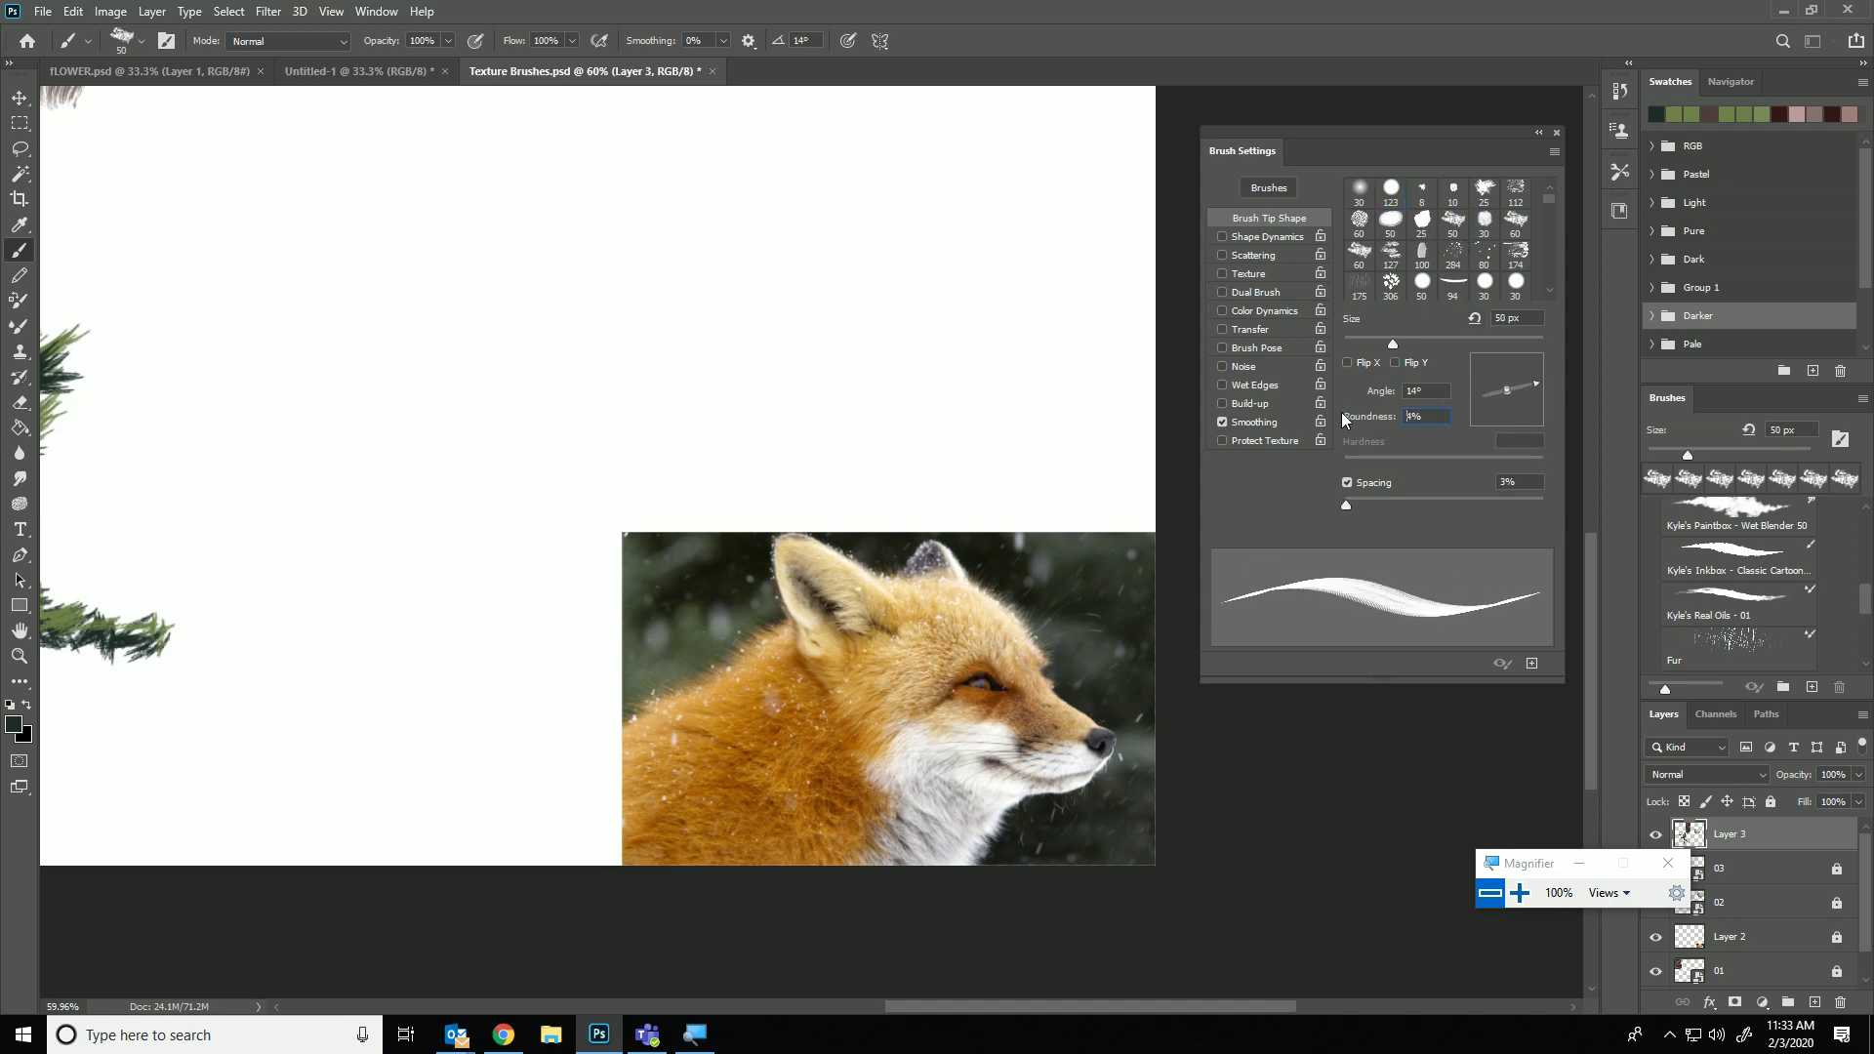
Set the brush tip's roundness to 0% and its angle to 0°, trying test strokes above the fox photo and undoing them.
type("0")
key("Tab")
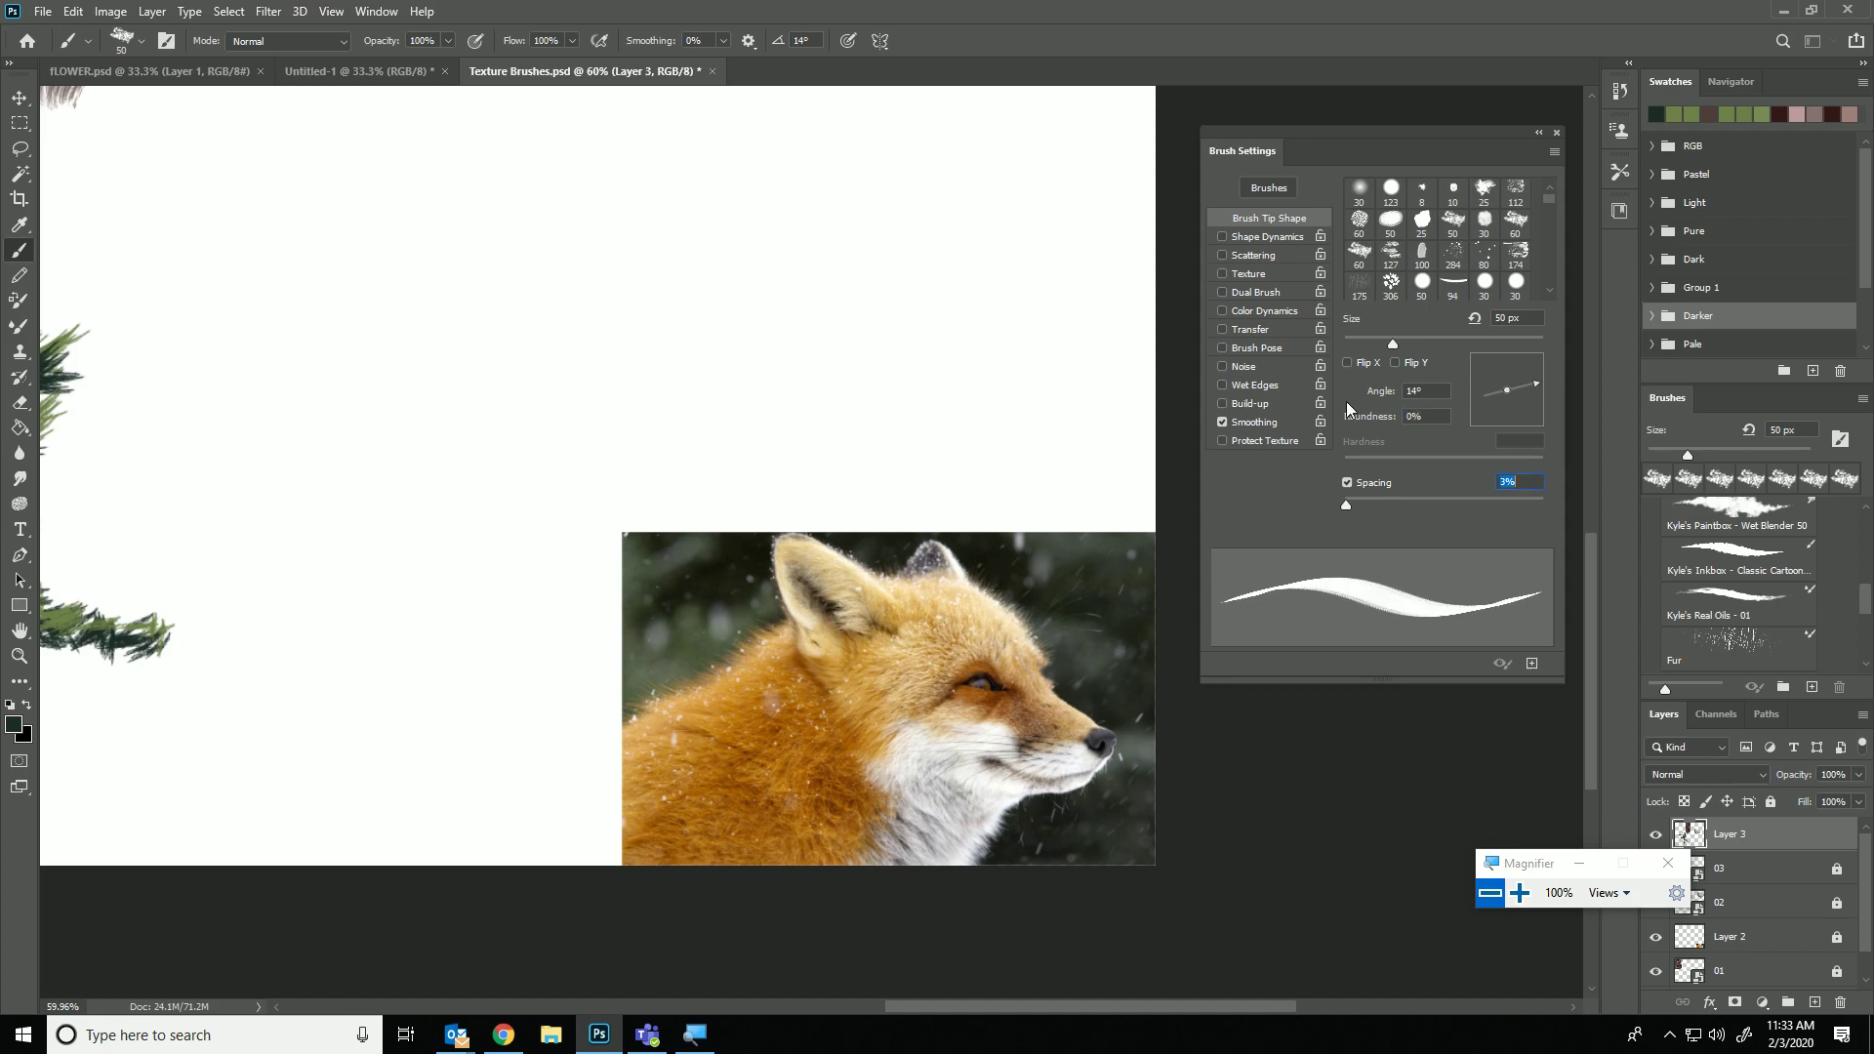
left_click_drag(638, 289, 1107, 327)
key("ctrl+z")
left_click(1405, 391)
type("0")
key("Tab")
left_click_drag(625, 296, 941, 316)
key("ctrl+z")
mouse_move(553, 365)
left_mouse_down()
mouse_move(846, 363)
mouse_move(852, 573)
left_mouse_up()
key("ctrl+z")
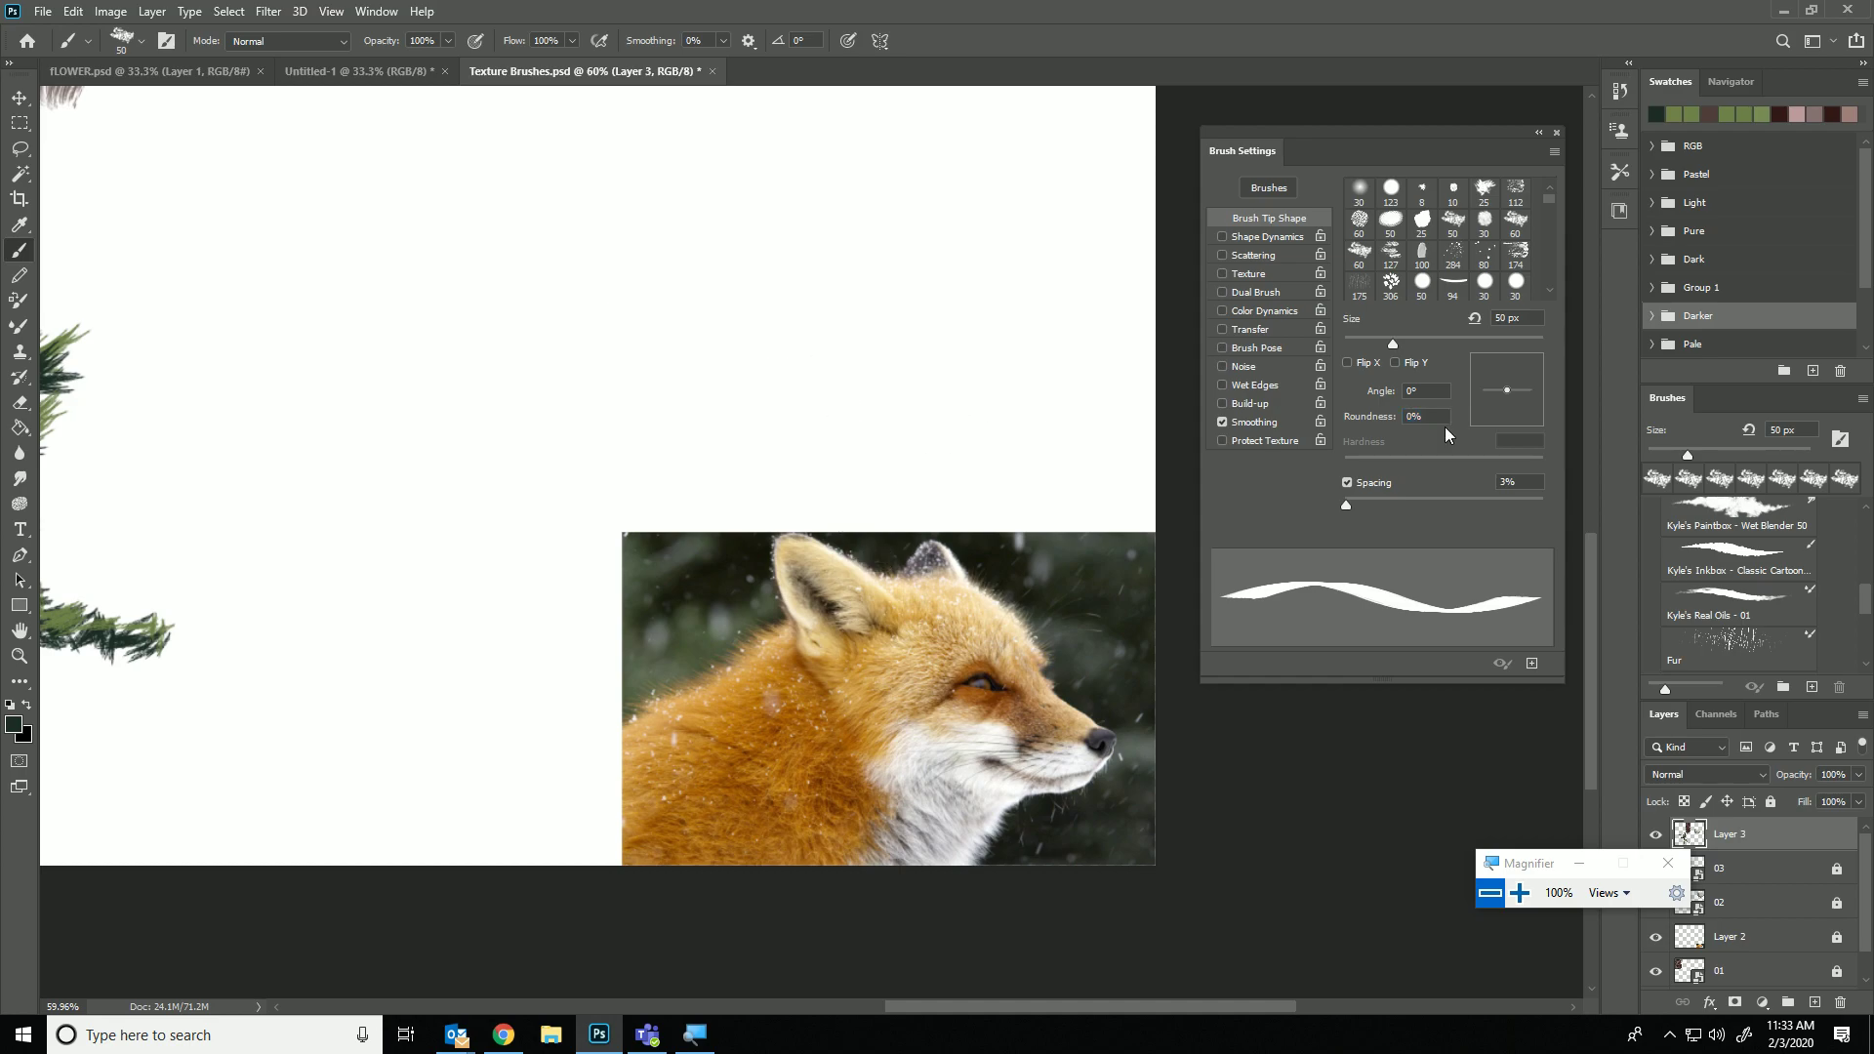
Enable Scattering on both axes at 338%, then try one stroke on the canvas and undo it.
left_click(1248, 255)
left_click(1410, 185)
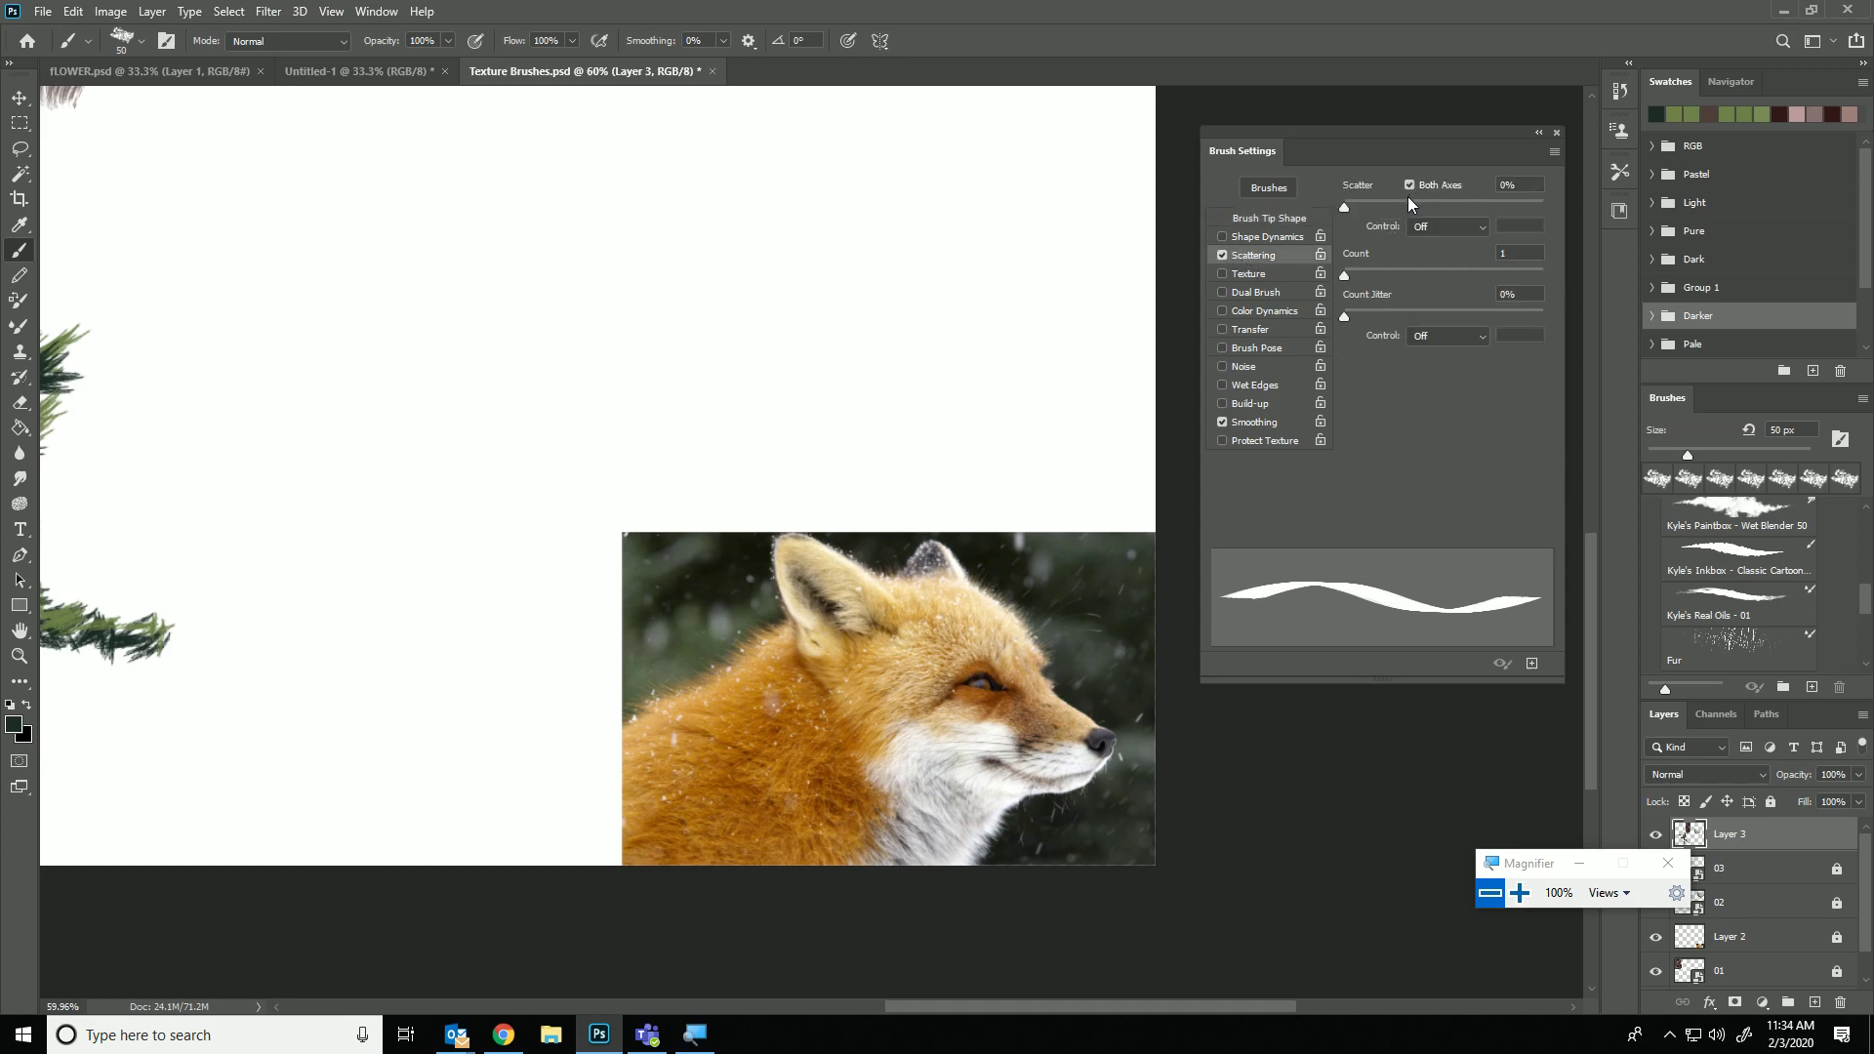
left_click(1411, 201)
mouse_move(778, 297)
left_mouse_down()
mouse_move(855, 336)
mouse_move(1083, 354)
mouse_move(1098, 375)
mouse_move(688, 368)
mouse_move(1024, 336)
left_mouse_up()
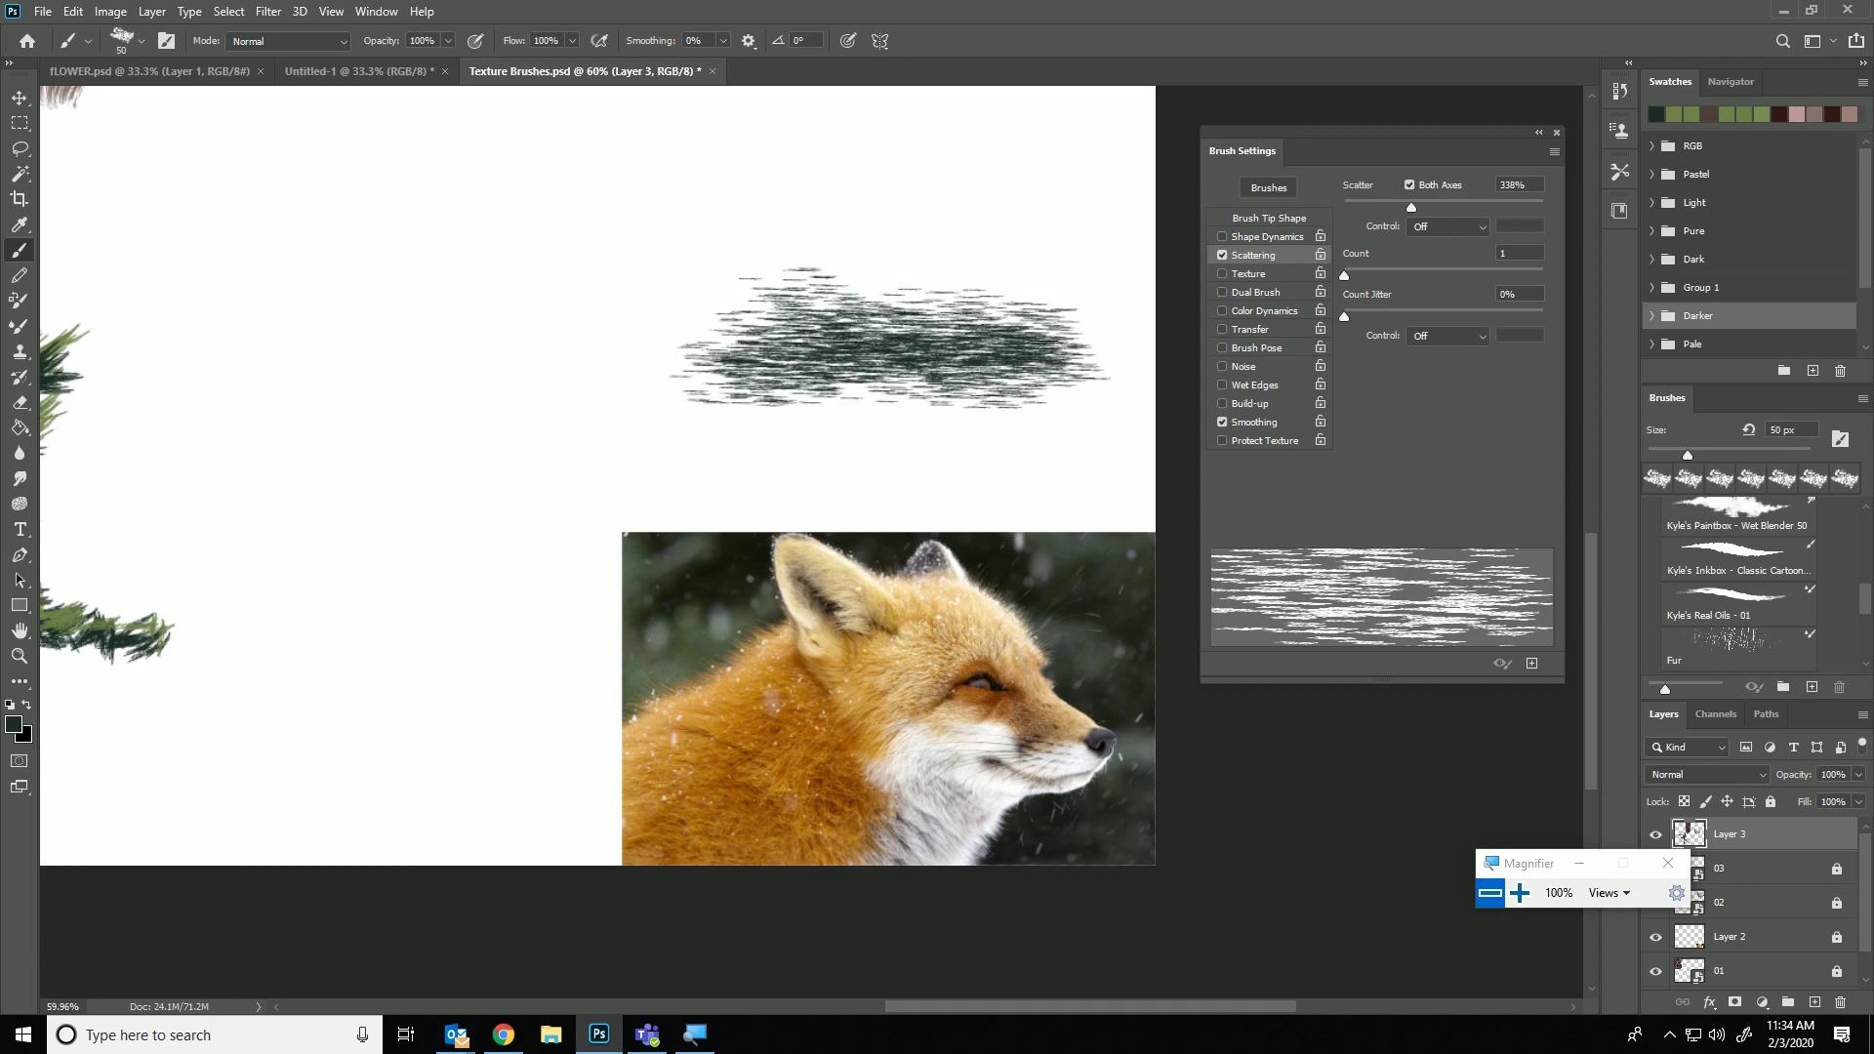
key("ctrl+z")
Enlarge the brush tip to 65 px, checking it with a test stroke that is undone.
left_click(1273, 218)
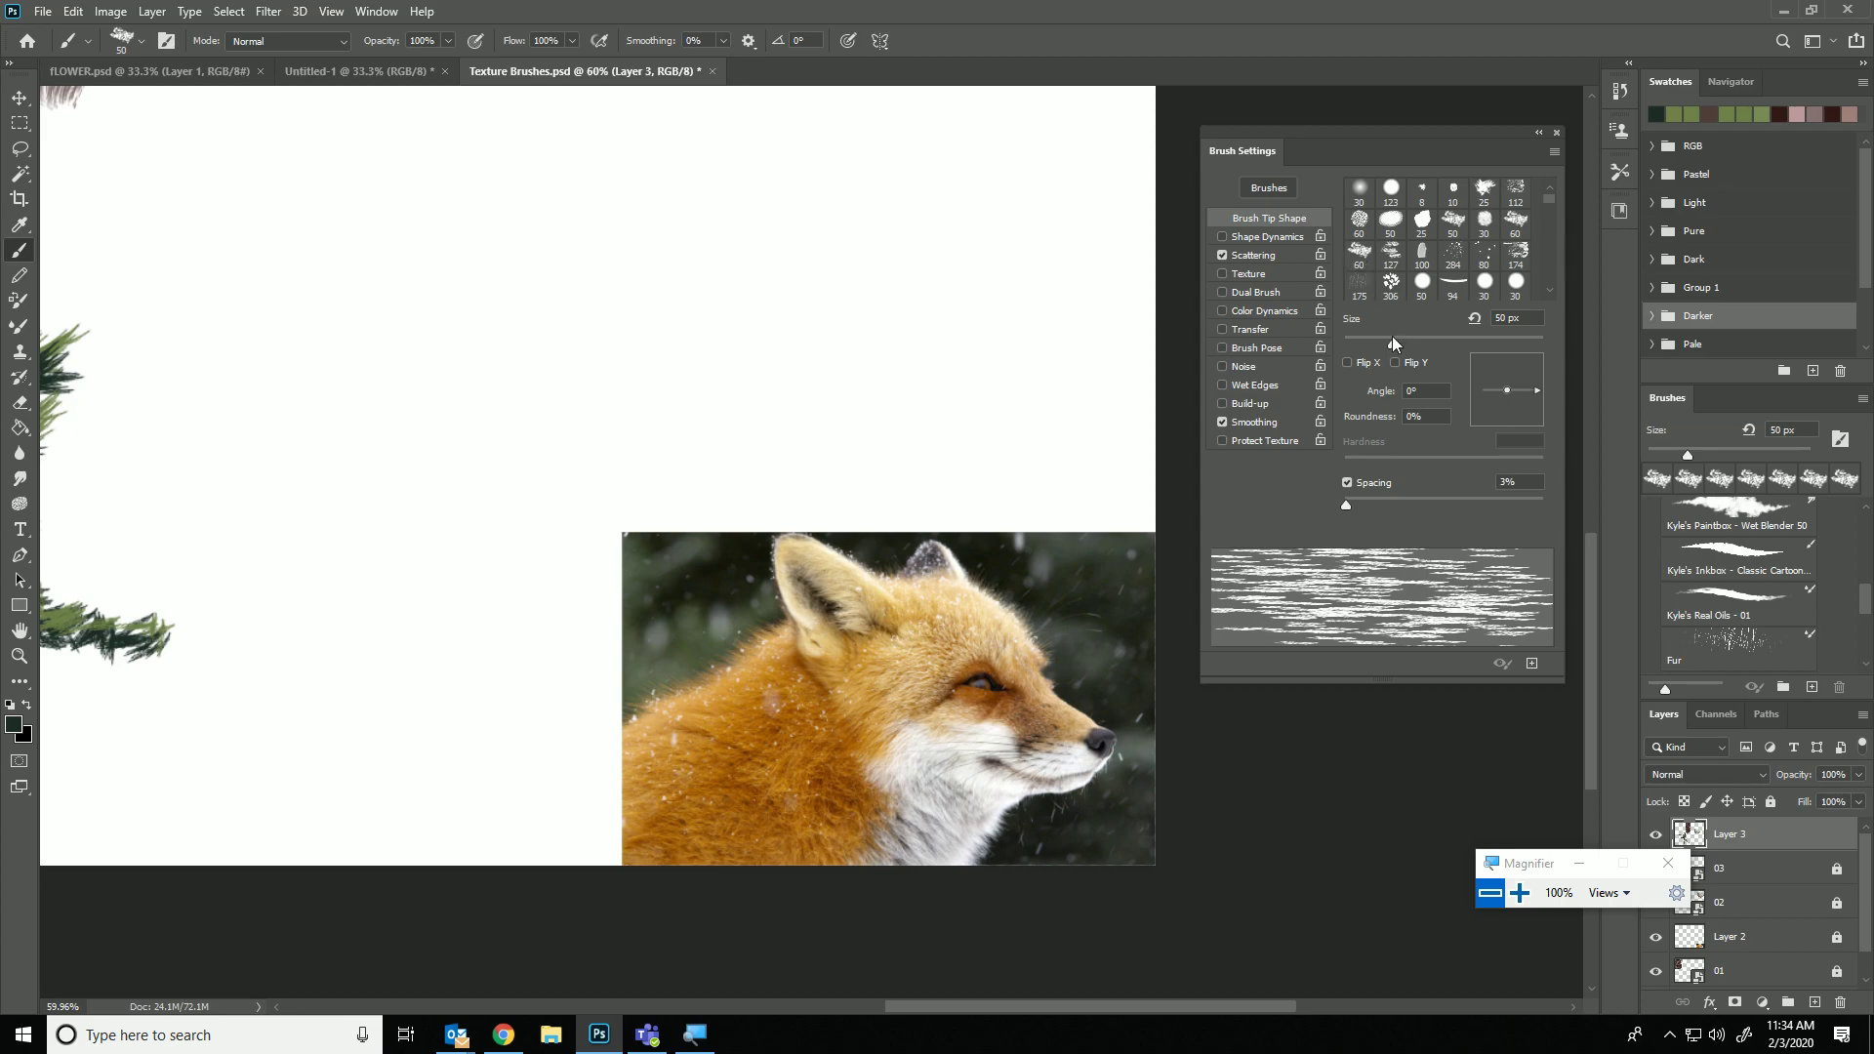
left_click_drag(1402, 347, 1406, 343)
left_click_drag(747, 366, 1073, 363)
key("ctrl+z")
Control the scatter amount by Pen Pressure and undo the test stroke made with it.
left_click(1259, 254)
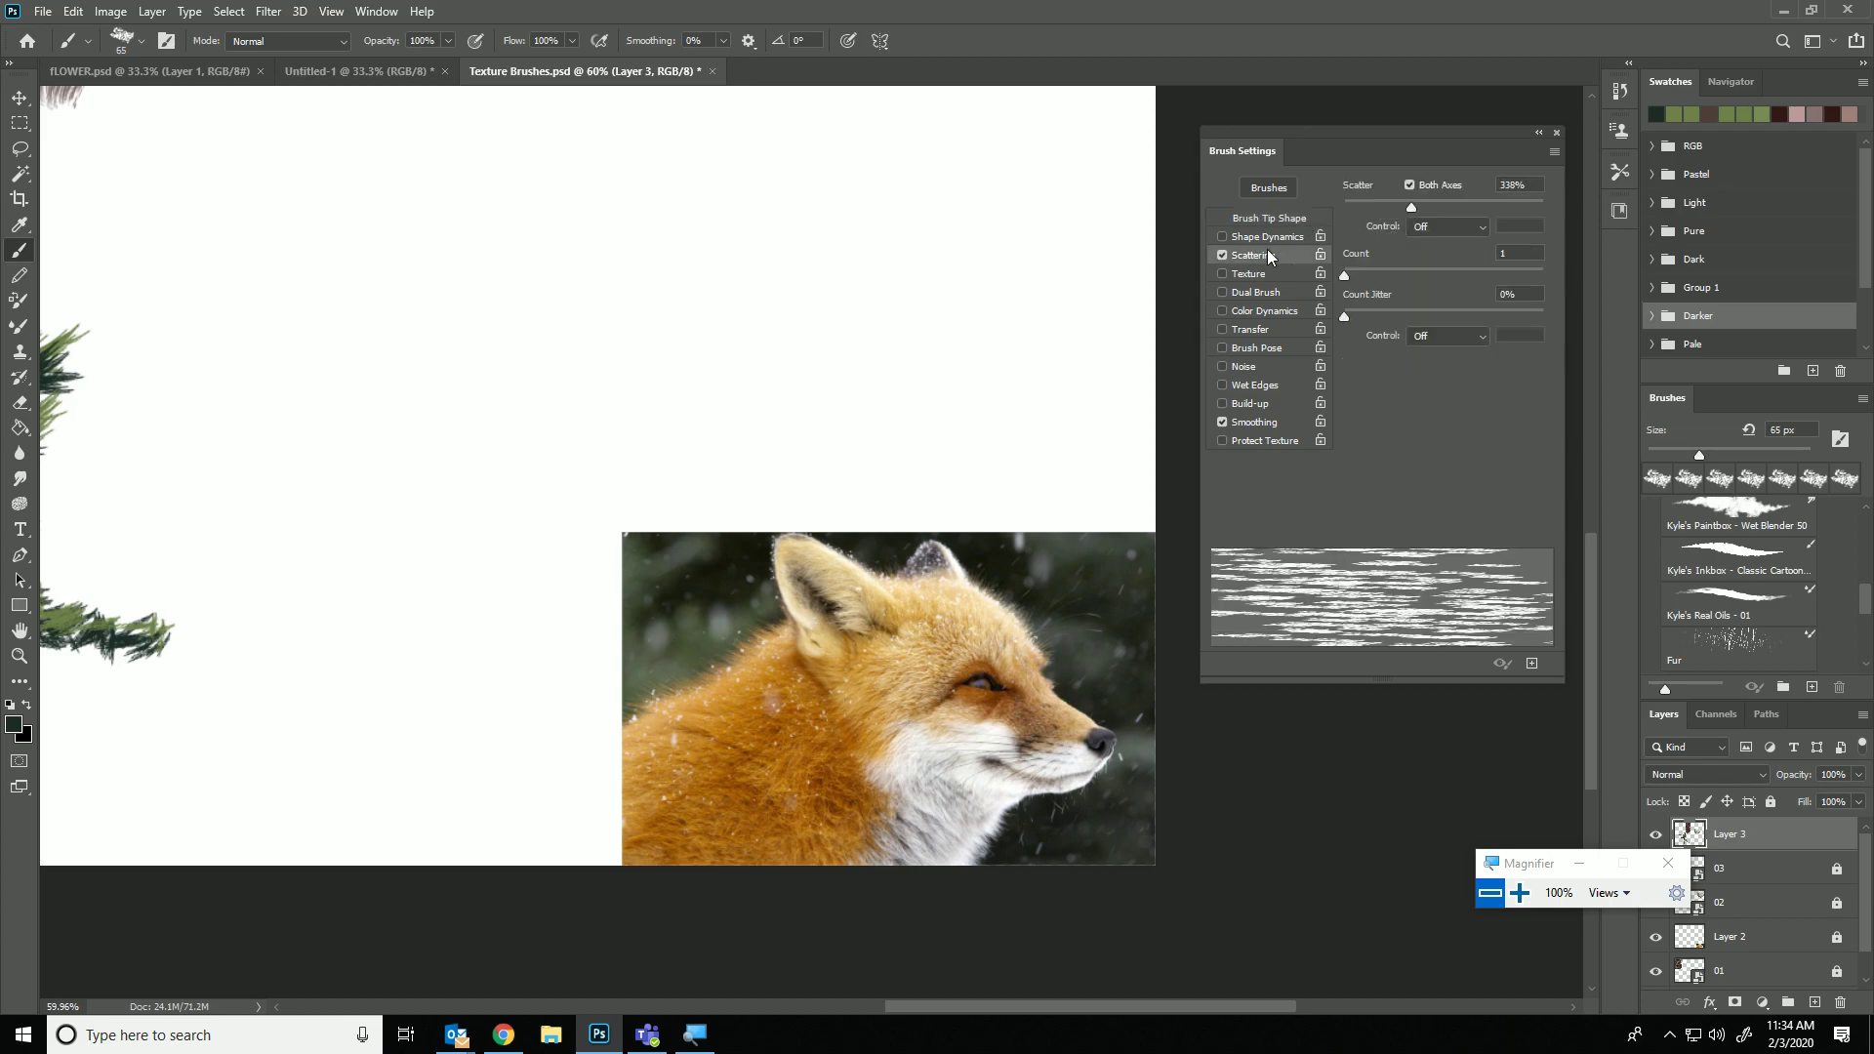
left_click(1433, 224)
left_click(1445, 288)
mouse_move(624, 410)
left_mouse_down()
mouse_move(704, 401)
mouse_move(758, 448)
mouse_move(902, 429)
mouse_move(976, 478)
left_mouse_up()
key("ctrl+z")
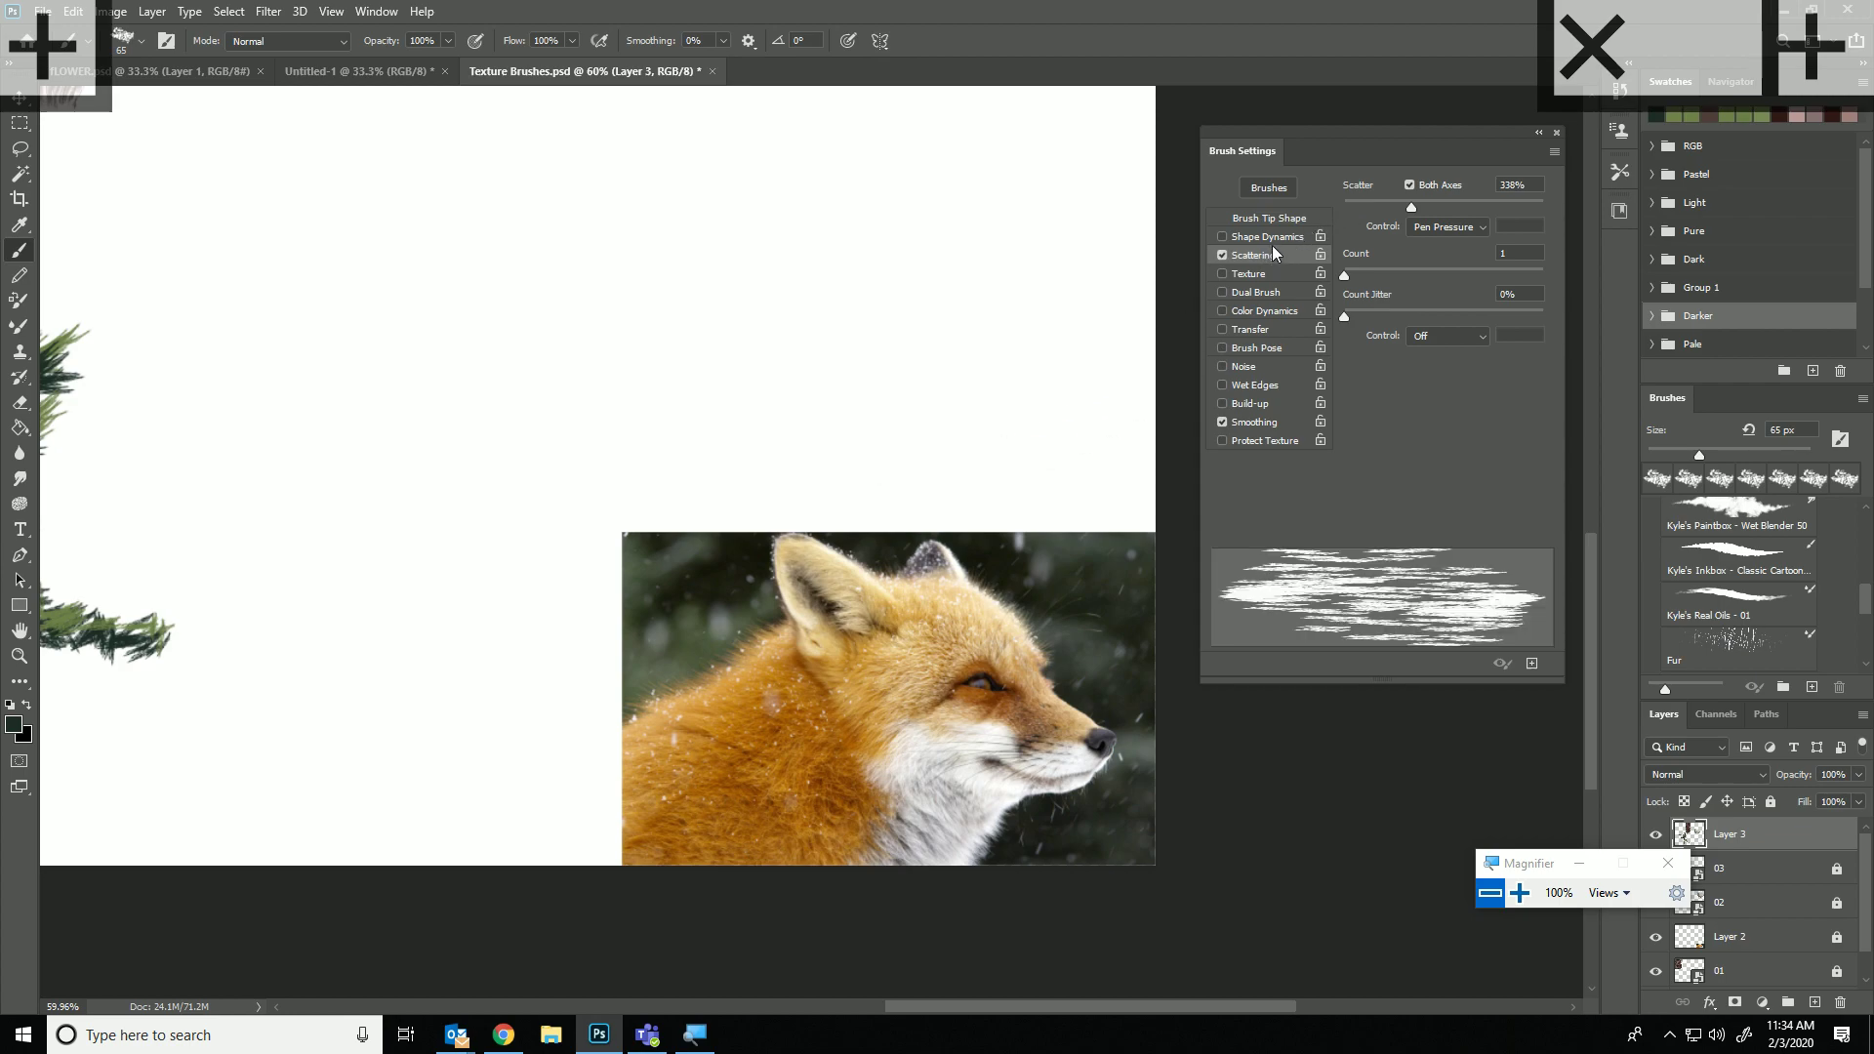
Enable Shape Dynamics with the angle controlled by Direction, and undo the curved test stroke.
left_click(1271, 239)
left_click(1441, 386)
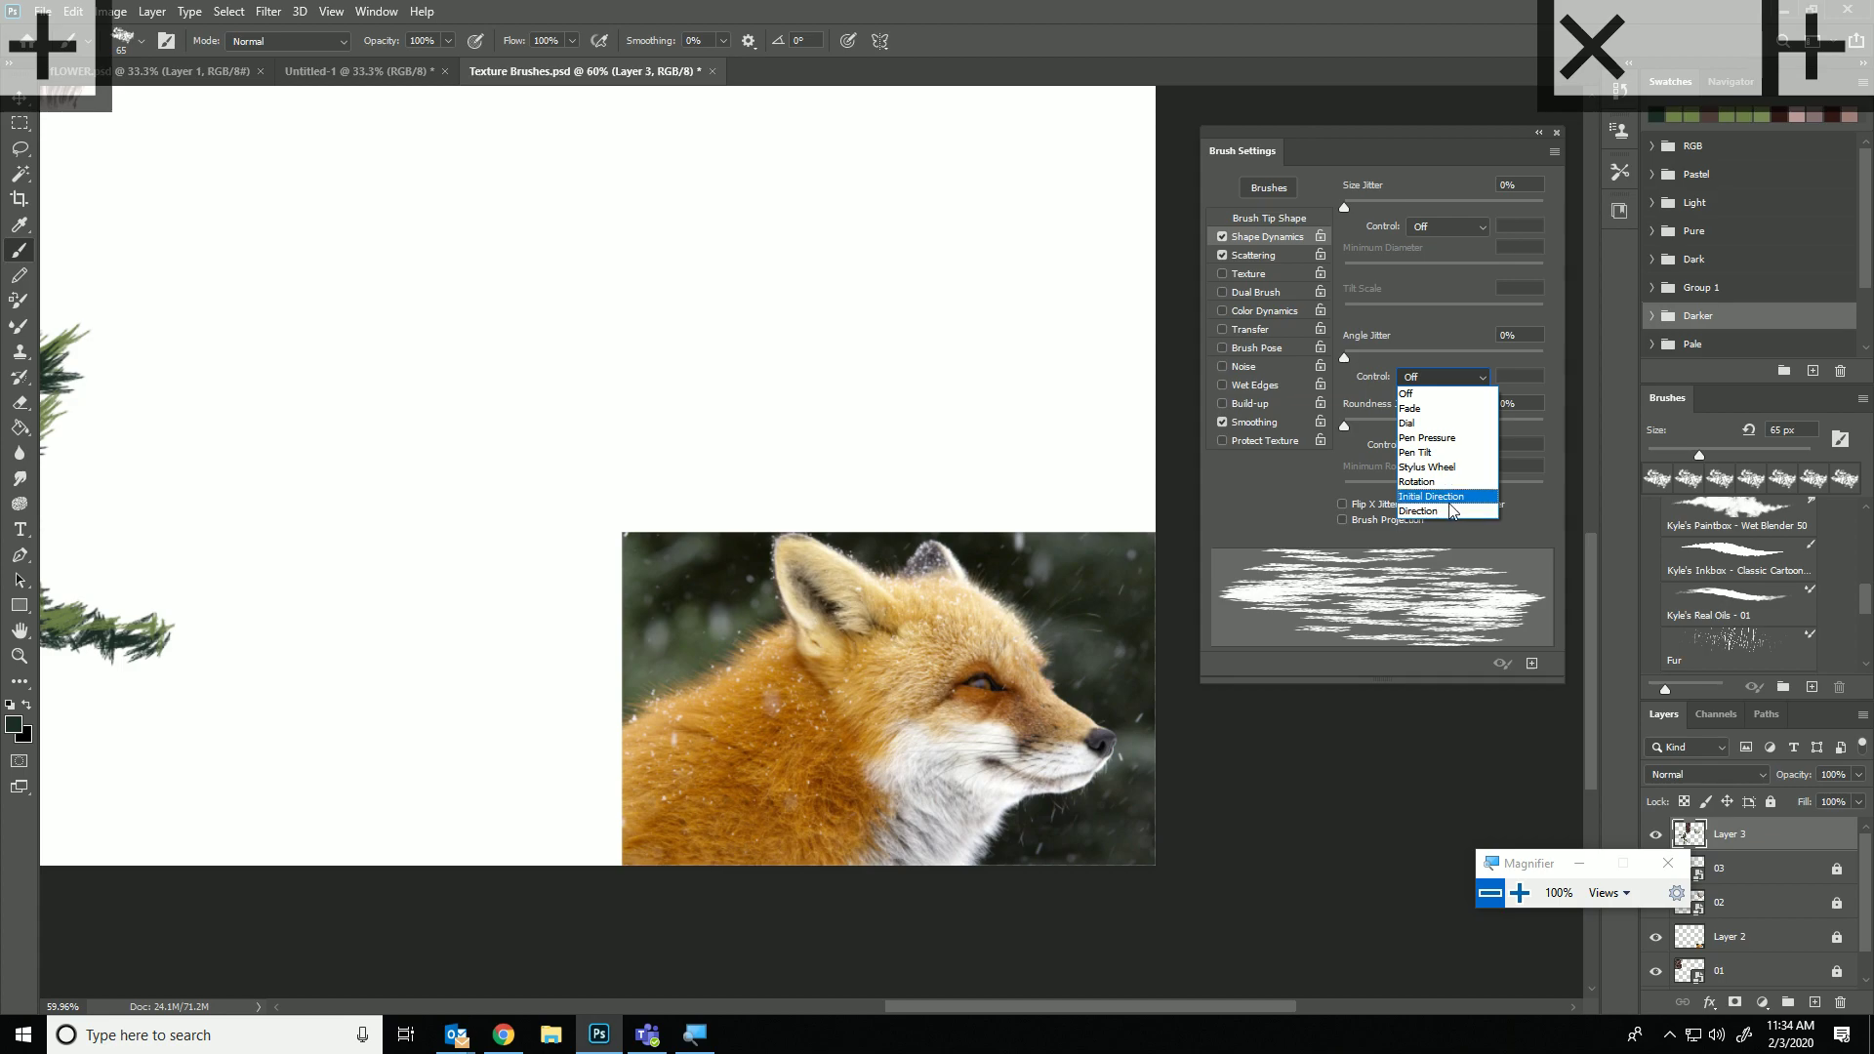
left_click(1431, 510)
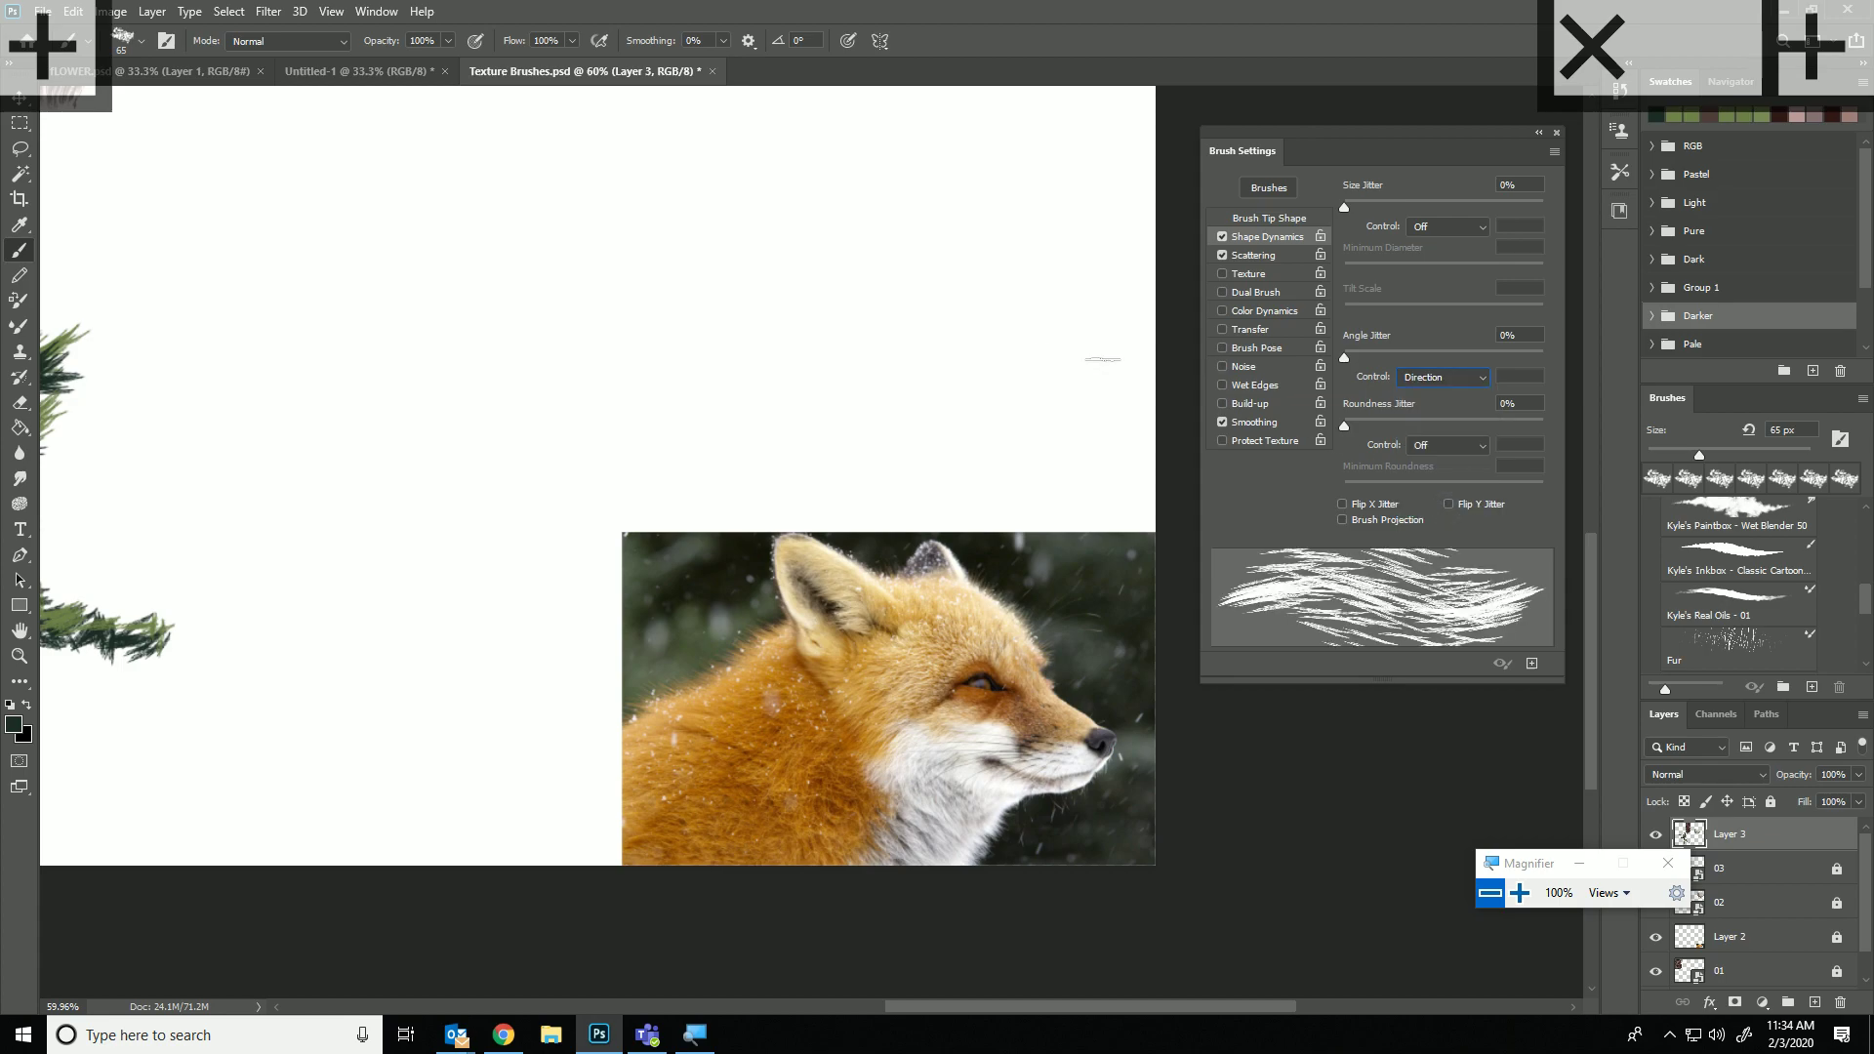
mouse_move(702, 361)
left_mouse_down()
mouse_move(810, 343)
mouse_move(881, 357)
mouse_move(969, 428)
mouse_move(1049, 390)
mouse_move(1044, 264)
mouse_move(1142, 213)
left_mouse_up()
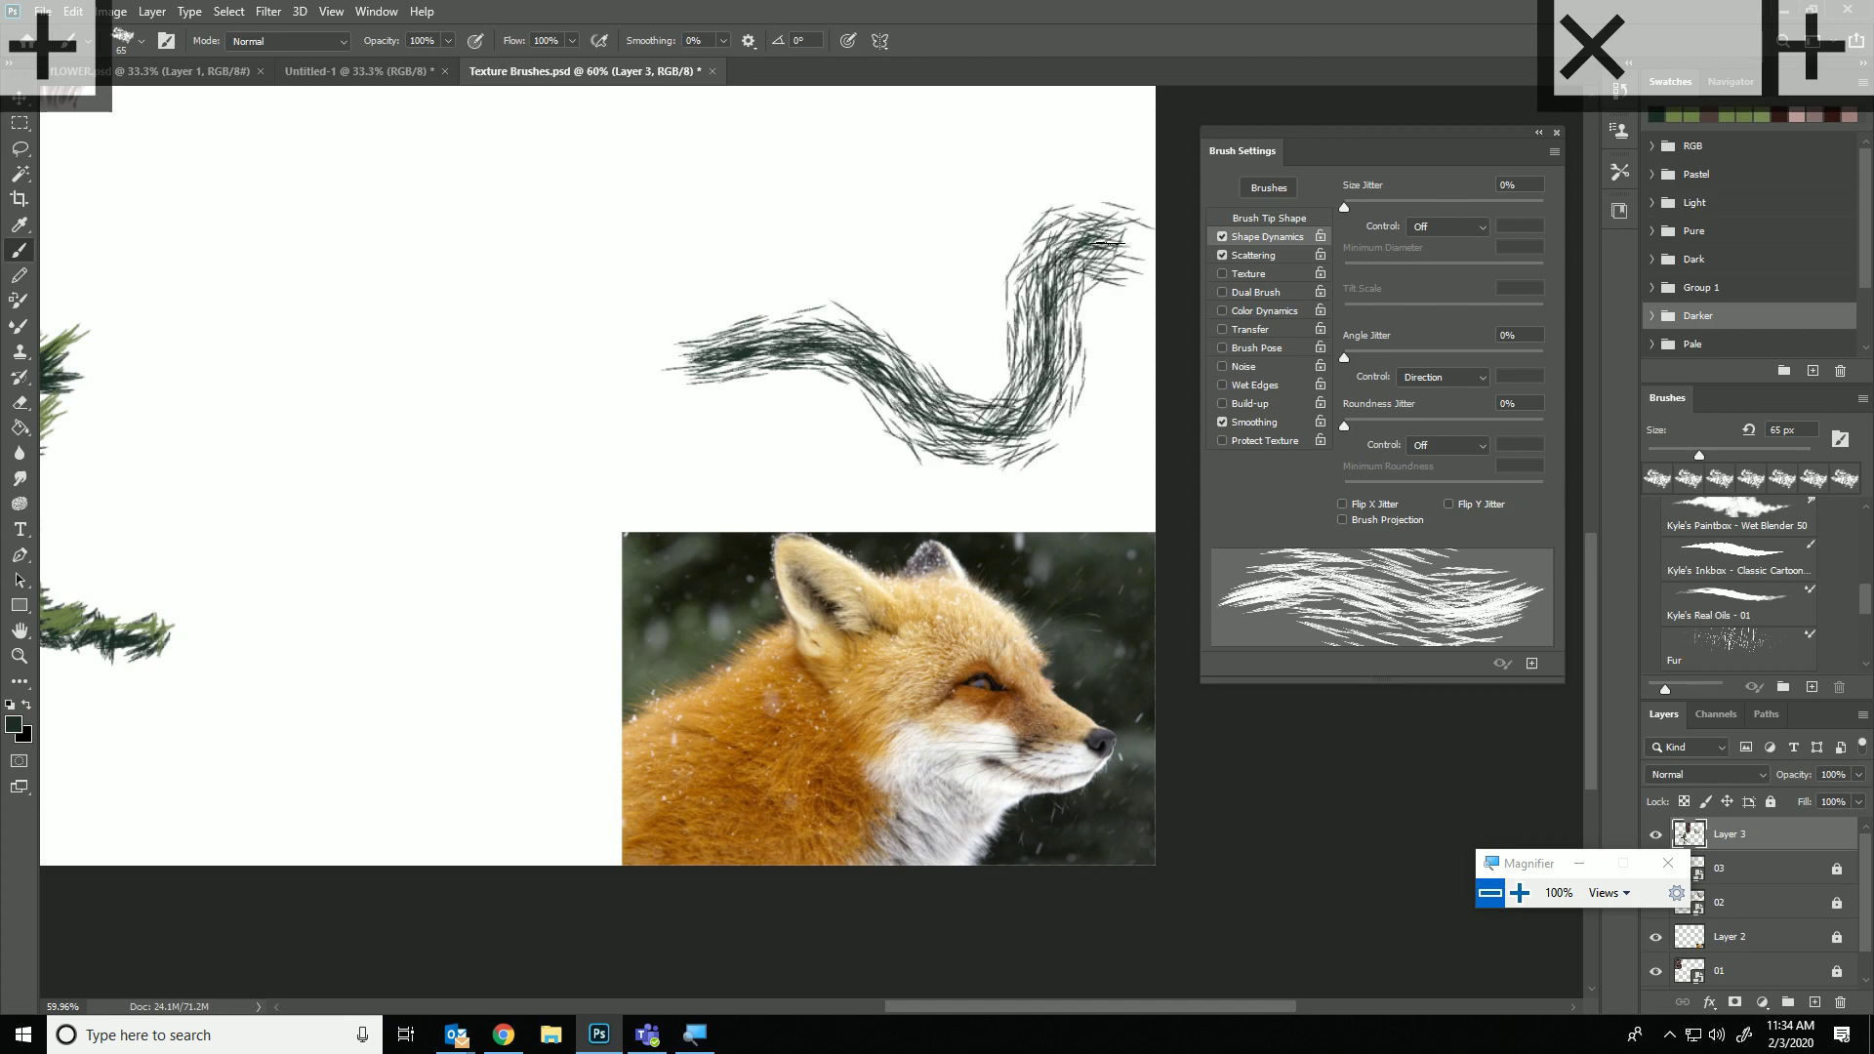
key("ctrl+z")
Sample a dark orange from the fox's back and paint a wide patch of fur above the fox photo.
left_click(744, 832, "alt")
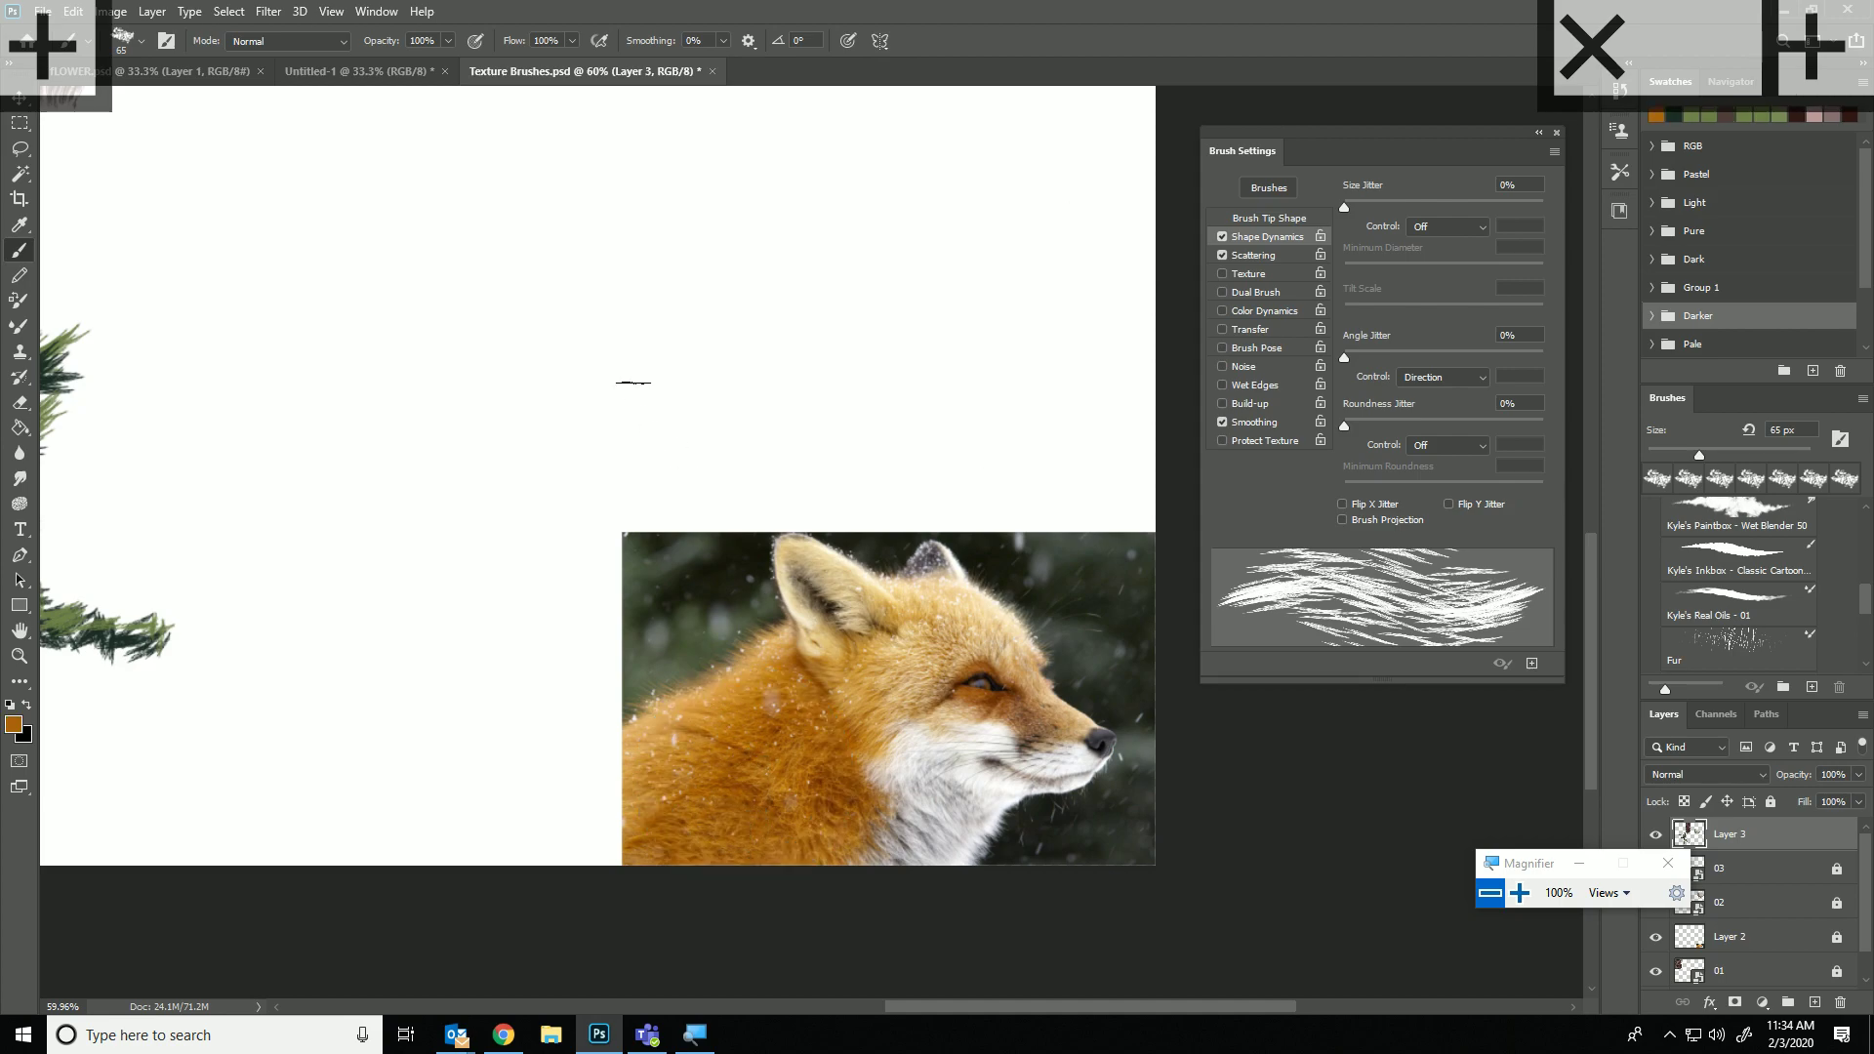
mouse_move(559, 257)
left_mouse_down()
mouse_move(696, 316)
mouse_move(624, 252)
mouse_move(724, 308)
mouse_move(649, 222)
mouse_move(756, 292)
mouse_move(715, 221)
mouse_move(842, 263)
mouse_move(789, 186)
mouse_move(941, 269)
mouse_move(920, 219)
mouse_move(584, 289)
mouse_move(799, 362)
mouse_move(707, 322)
mouse_move(729, 289)
mouse_move(910, 287)
mouse_move(780, 297)
mouse_move(645, 366)
mouse_move(845, 396)
mouse_move(735, 382)
mouse_move(990, 333)
mouse_move(788, 320)
mouse_move(895, 277)
mouse_move(997, 269)
mouse_move(916, 249)
mouse_move(1032, 297)
left_mouse_up()
mouse_move(627, 416)
left_mouse_down()
mouse_move(711, 410)
mouse_move(669, 451)
mouse_move(922, 376)
mouse_move(779, 453)
mouse_move(842, 486)
mouse_move(972, 410)
mouse_move(1071, 314)
mouse_move(966, 350)
mouse_move(874, 346)
mouse_move(824, 317)
mouse_move(783, 350)
mouse_move(803, 411)
mouse_move(896, 449)
mouse_move(914, 529)
mouse_move(988, 424)
left_mouse_up()
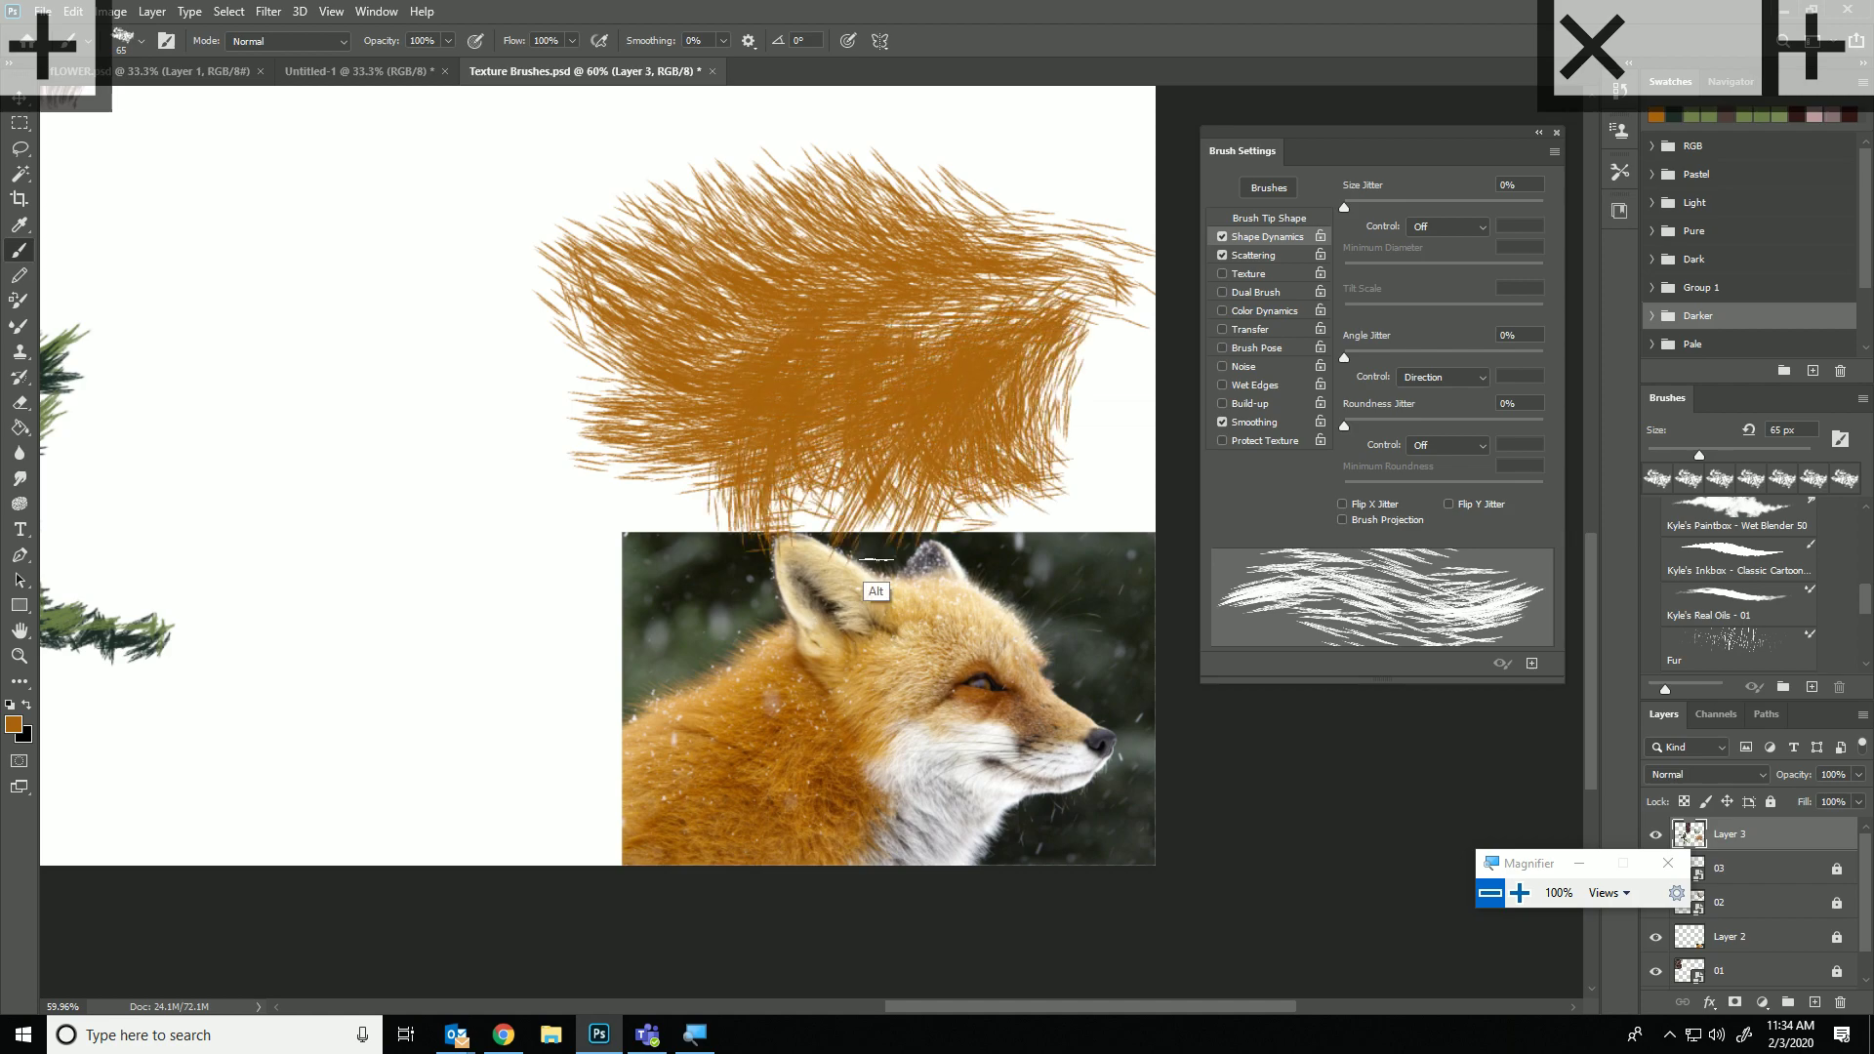
Layer lighter orange fur strokes over the patch using two tones sampled from the fox's coat.
left_click(861, 756, "alt")
mouse_move(1019, 303)
left_mouse_down()
mouse_move(907, 449)
mouse_move(961, 400)
mouse_move(702, 434)
mouse_move(673, 393)
mouse_move(713, 264)
left_mouse_up()
mouse_move(806, 358)
left_mouse_down()
mouse_move(854, 322)
mouse_move(817, 227)
left_mouse_up()
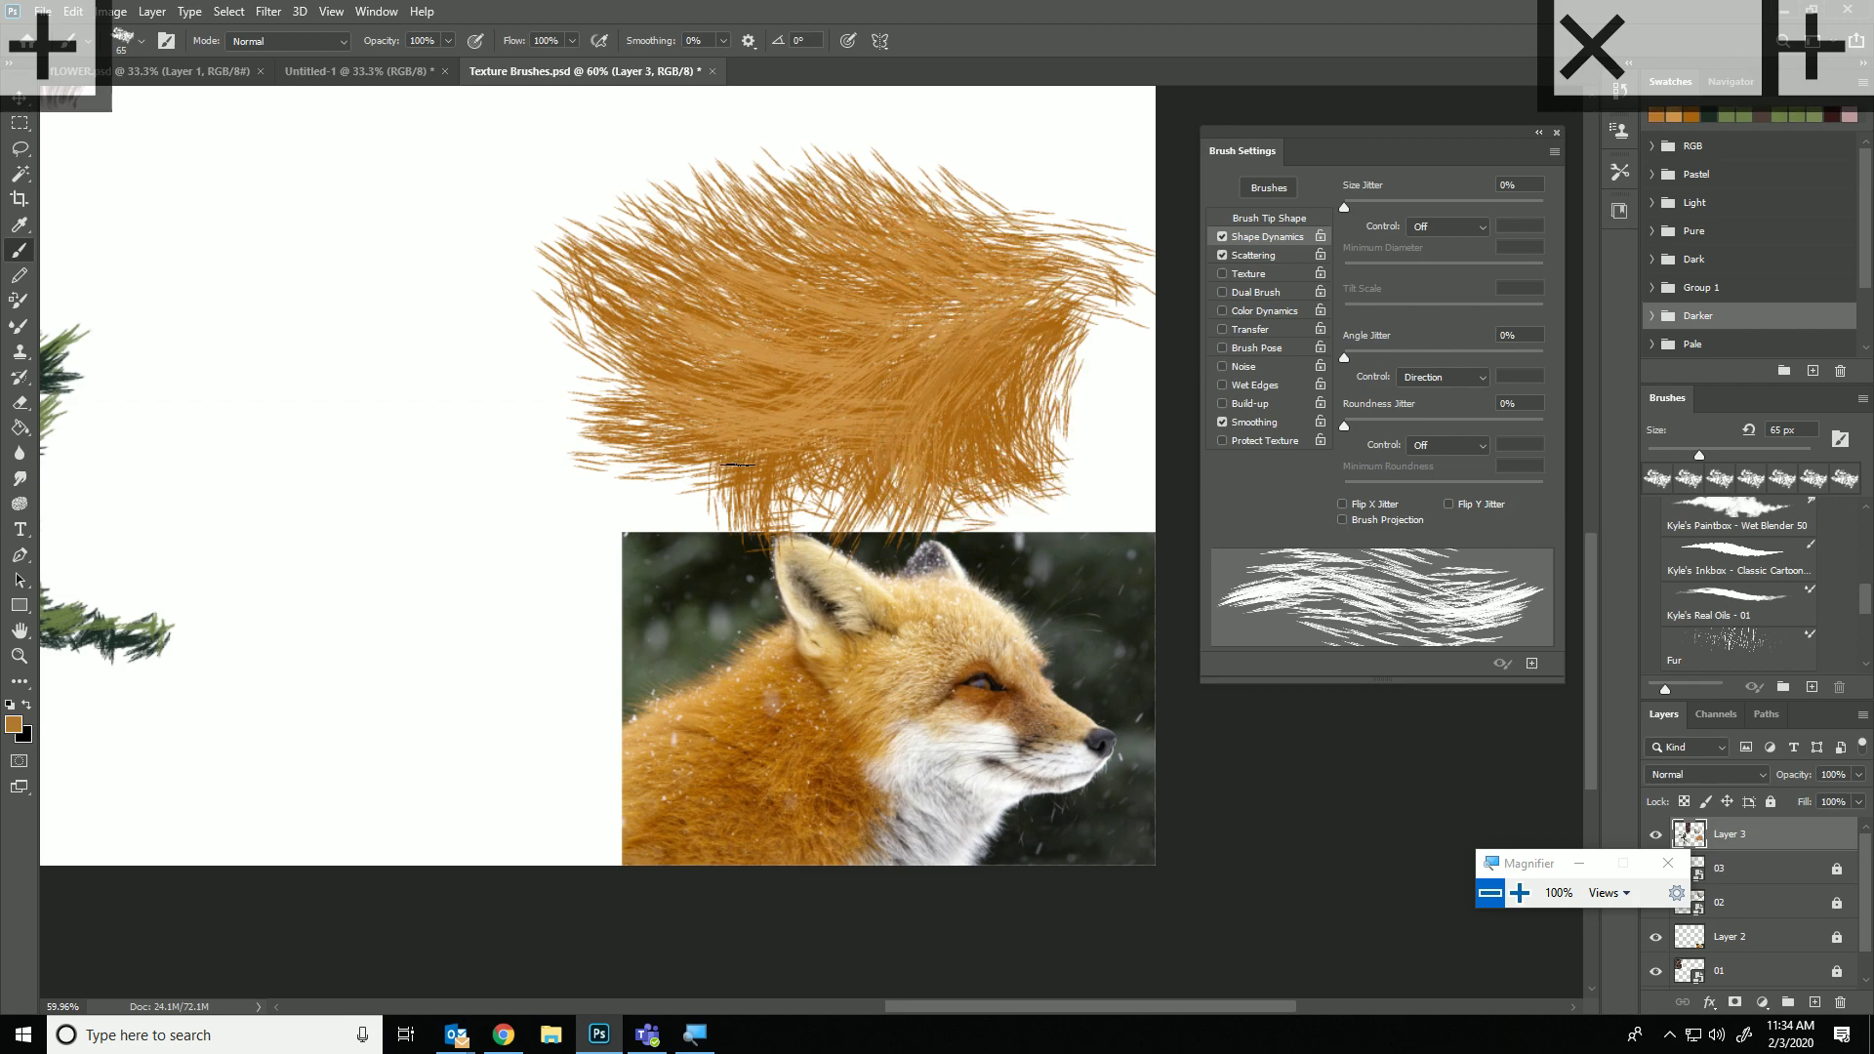
left_click(654, 779, "alt")
left_click_drag(724, 345, 664, 309)
left_click_drag(845, 289, 763, 234)
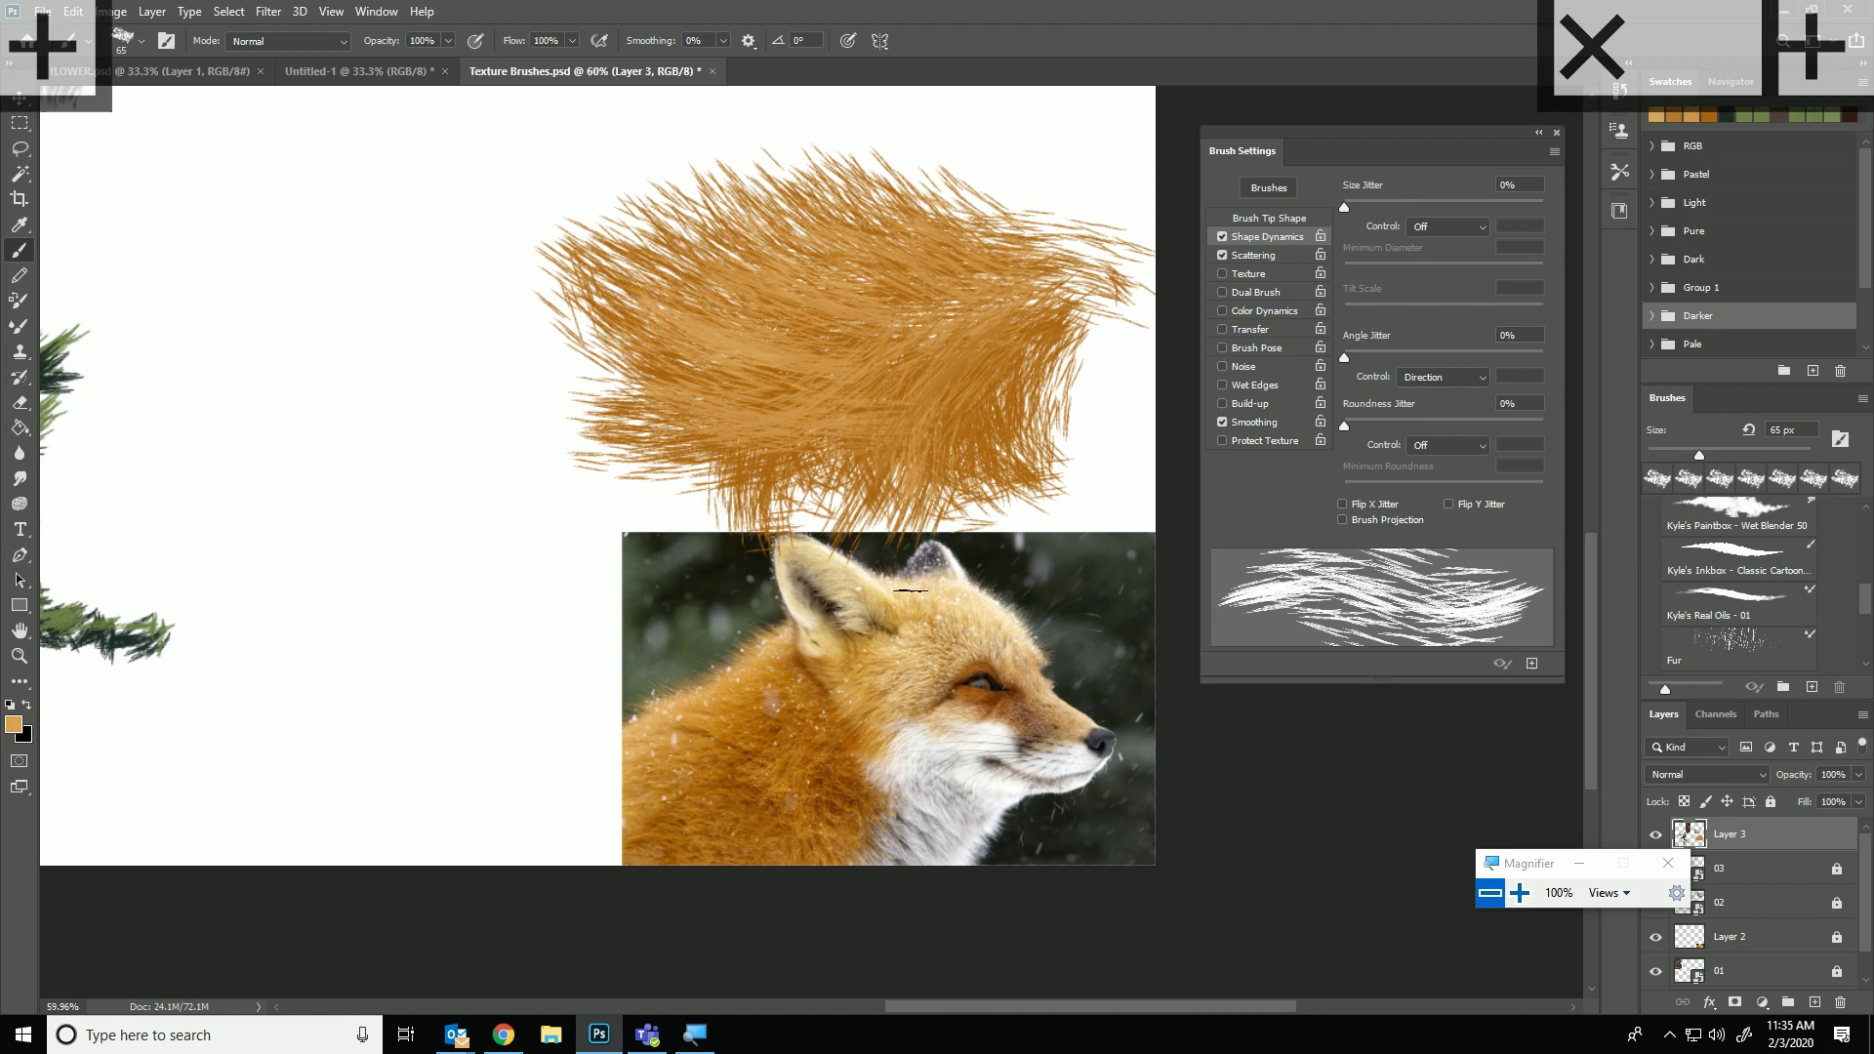
Sample a dark reddish brown from the fox's neck and paint shadow strokes across the middle of the fur patch.
left_click(864, 834, "alt")
mouse_move(923, 439)
left_mouse_down()
mouse_move(924, 399)
mouse_move(981, 364)
mouse_move(807, 392)
mouse_move(974, 359)
mouse_move(848, 398)
mouse_move(876, 347)
left_mouse_up()
mouse_move(995, 288)
left_mouse_down()
mouse_move(997, 350)
mouse_move(916, 317)
mouse_move(912, 264)
mouse_move(778, 307)
left_mouse_up()
left_click_drag(898, 402, 654, 410)
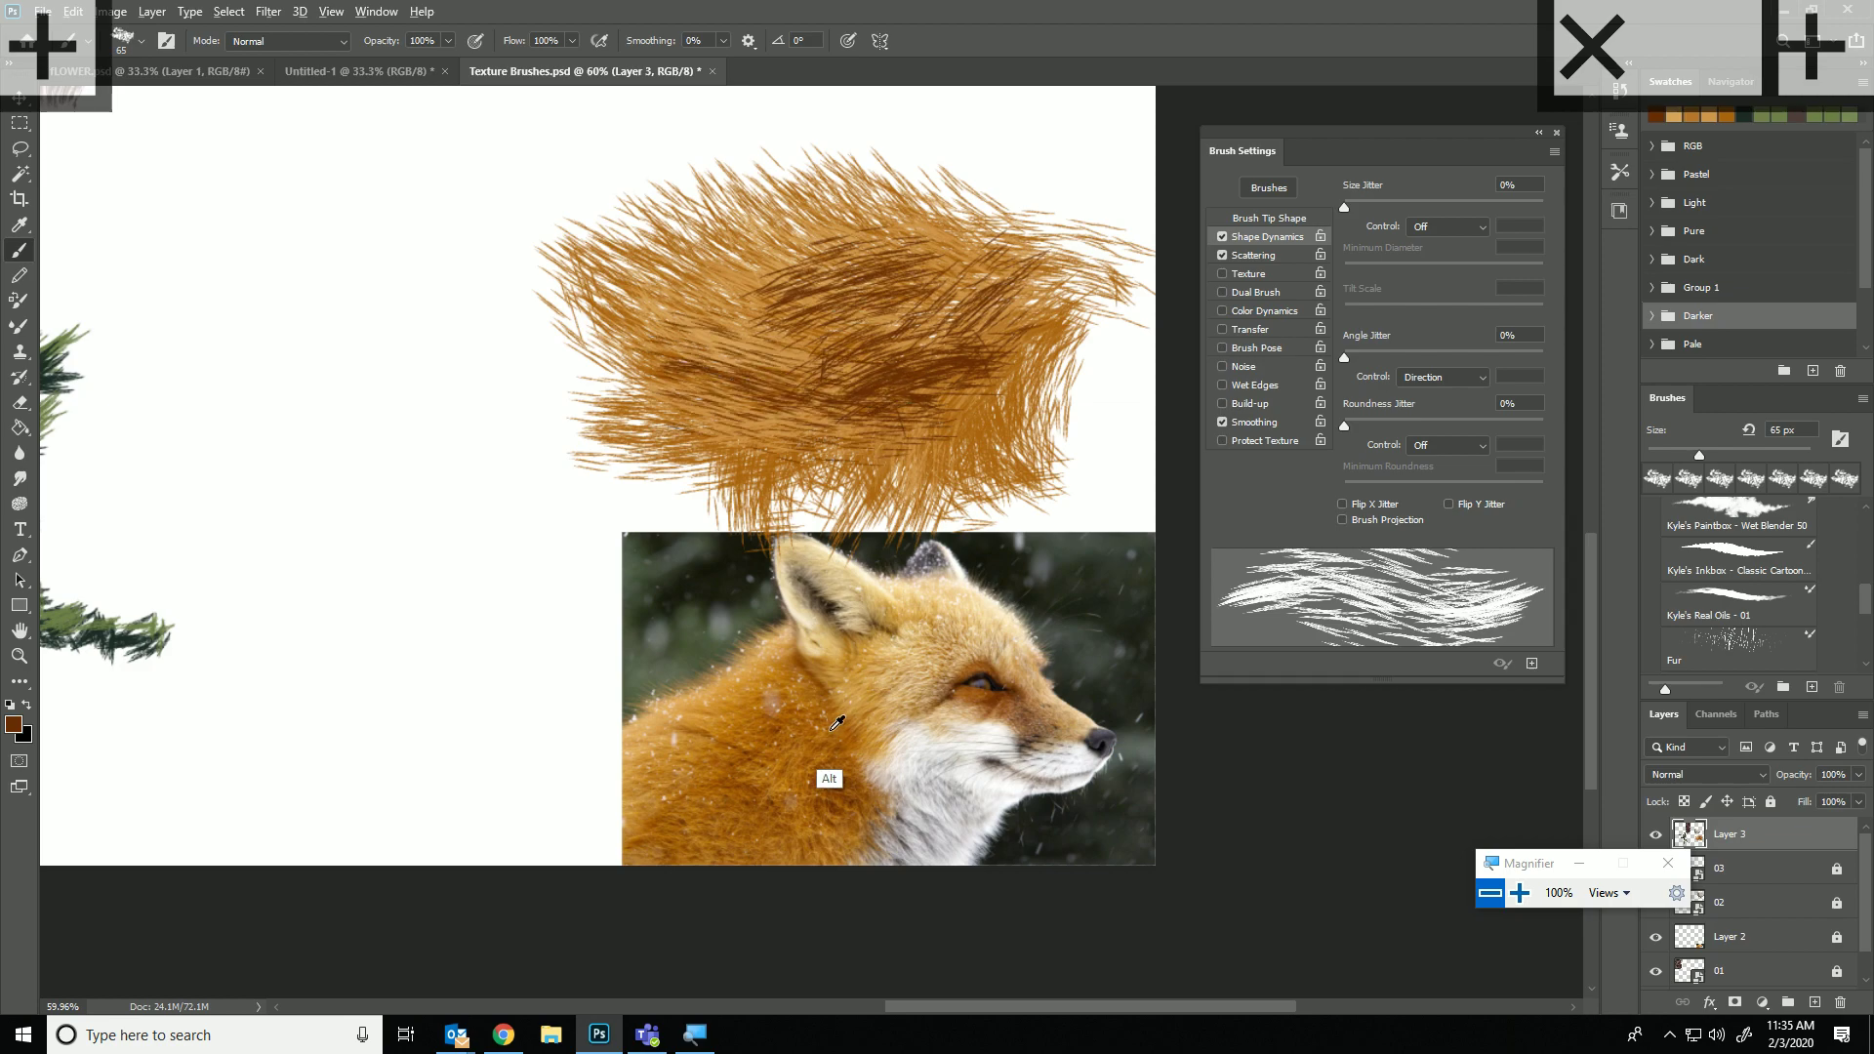
Sample a light orange-brown from the fox's head and blend highlight strokes over the dark fur and its right side.
left_click(891, 663, "alt")
left_click_drag(734, 331, 921, 260)
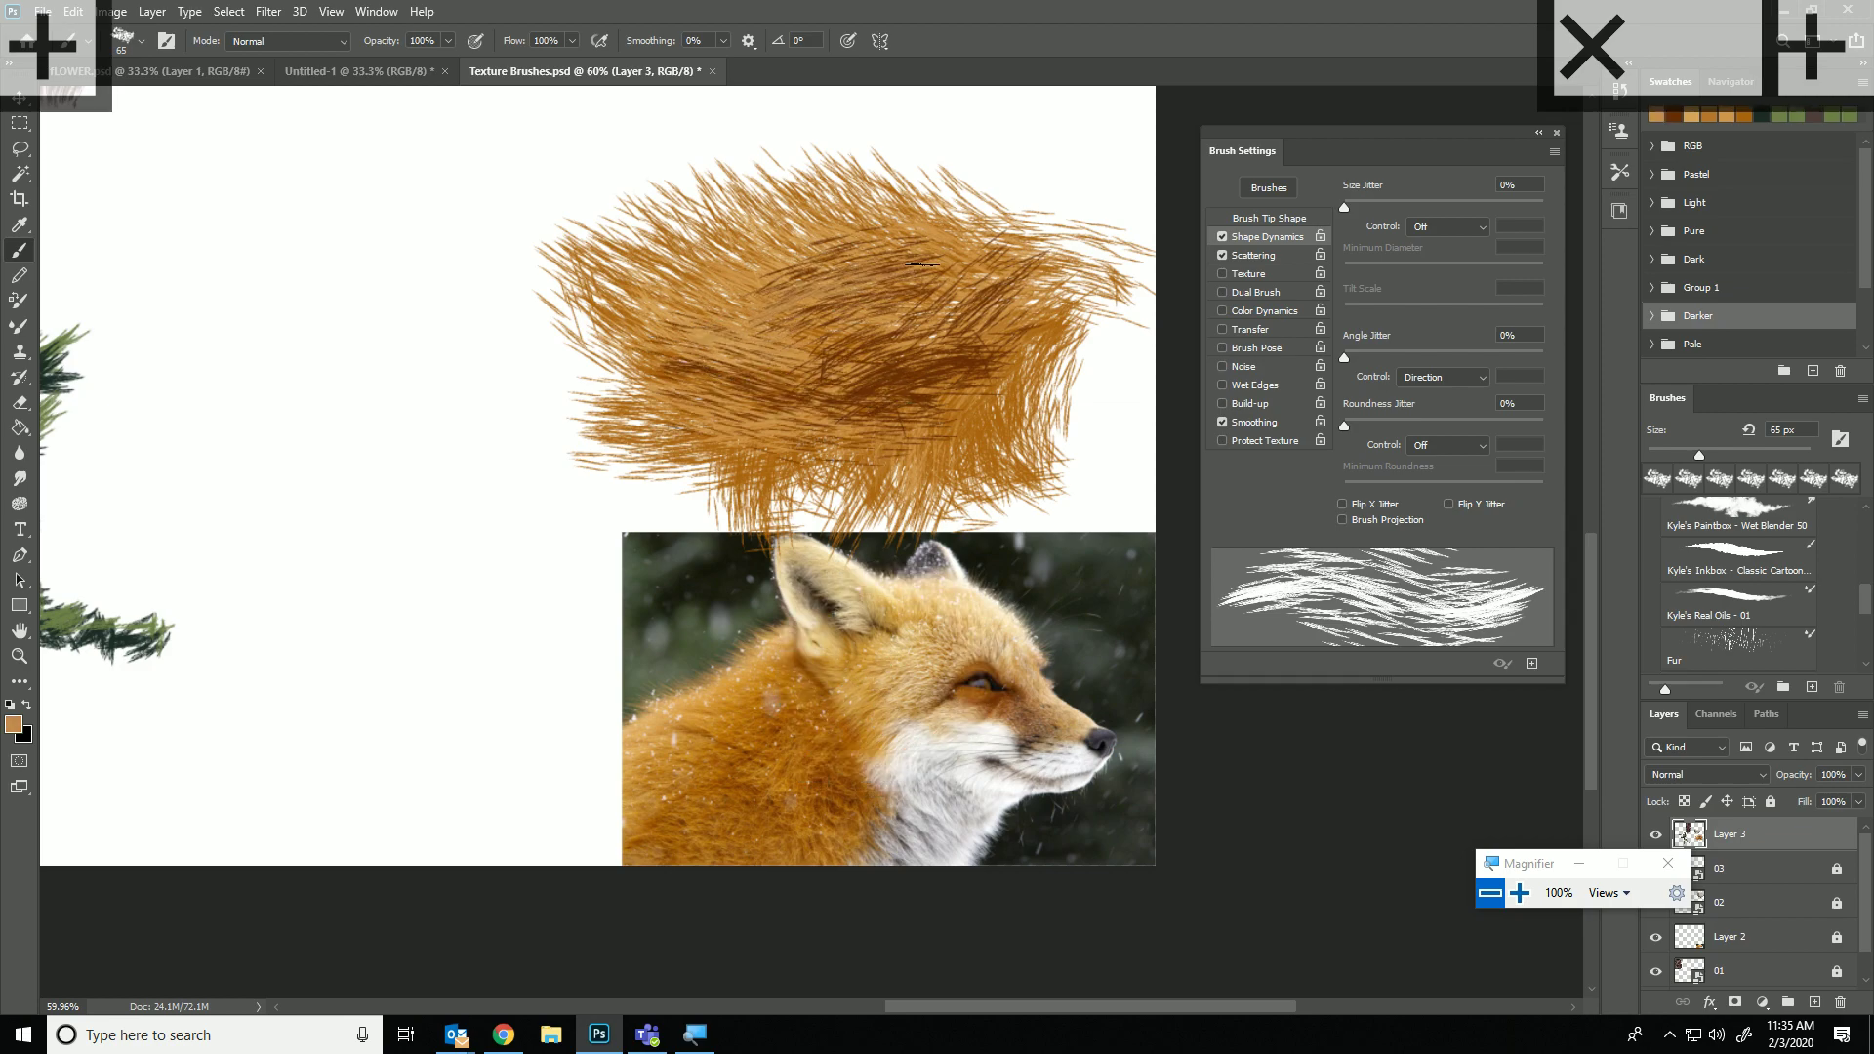
mouse_move(811, 433)
left_mouse_down()
mouse_move(865, 462)
mouse_move(808, 411)
mouse_move(965, 339)
mouse_move(969, 354)
mouse_move(1060, 329)
mouse_move(1014, 450)
mouse_move(1027, 498)
mouse_move(1106, 362)
mouse_move(1068, 382)
mouse_move(1065, 453)
mouse_move(1077, 317)
mouse_move(975, 514)
mouse_move(1032, 387)
mouse_move(998, 392)
mouse_move(1220, 254)
left_mouse_up()
Paint white and golden fur at the patch's right end using colors sampled from the fox's chest and neck.
left_click(895, 762, "alt")
left_click(875, 767, "alt")
left_click_drag(1039, 312, 1142, 181)
mouse_move(1025, 228)
left_mouse_down()
mouse_move(1137, 142)
mouse_move(1133, 122)
left_mouse_up()
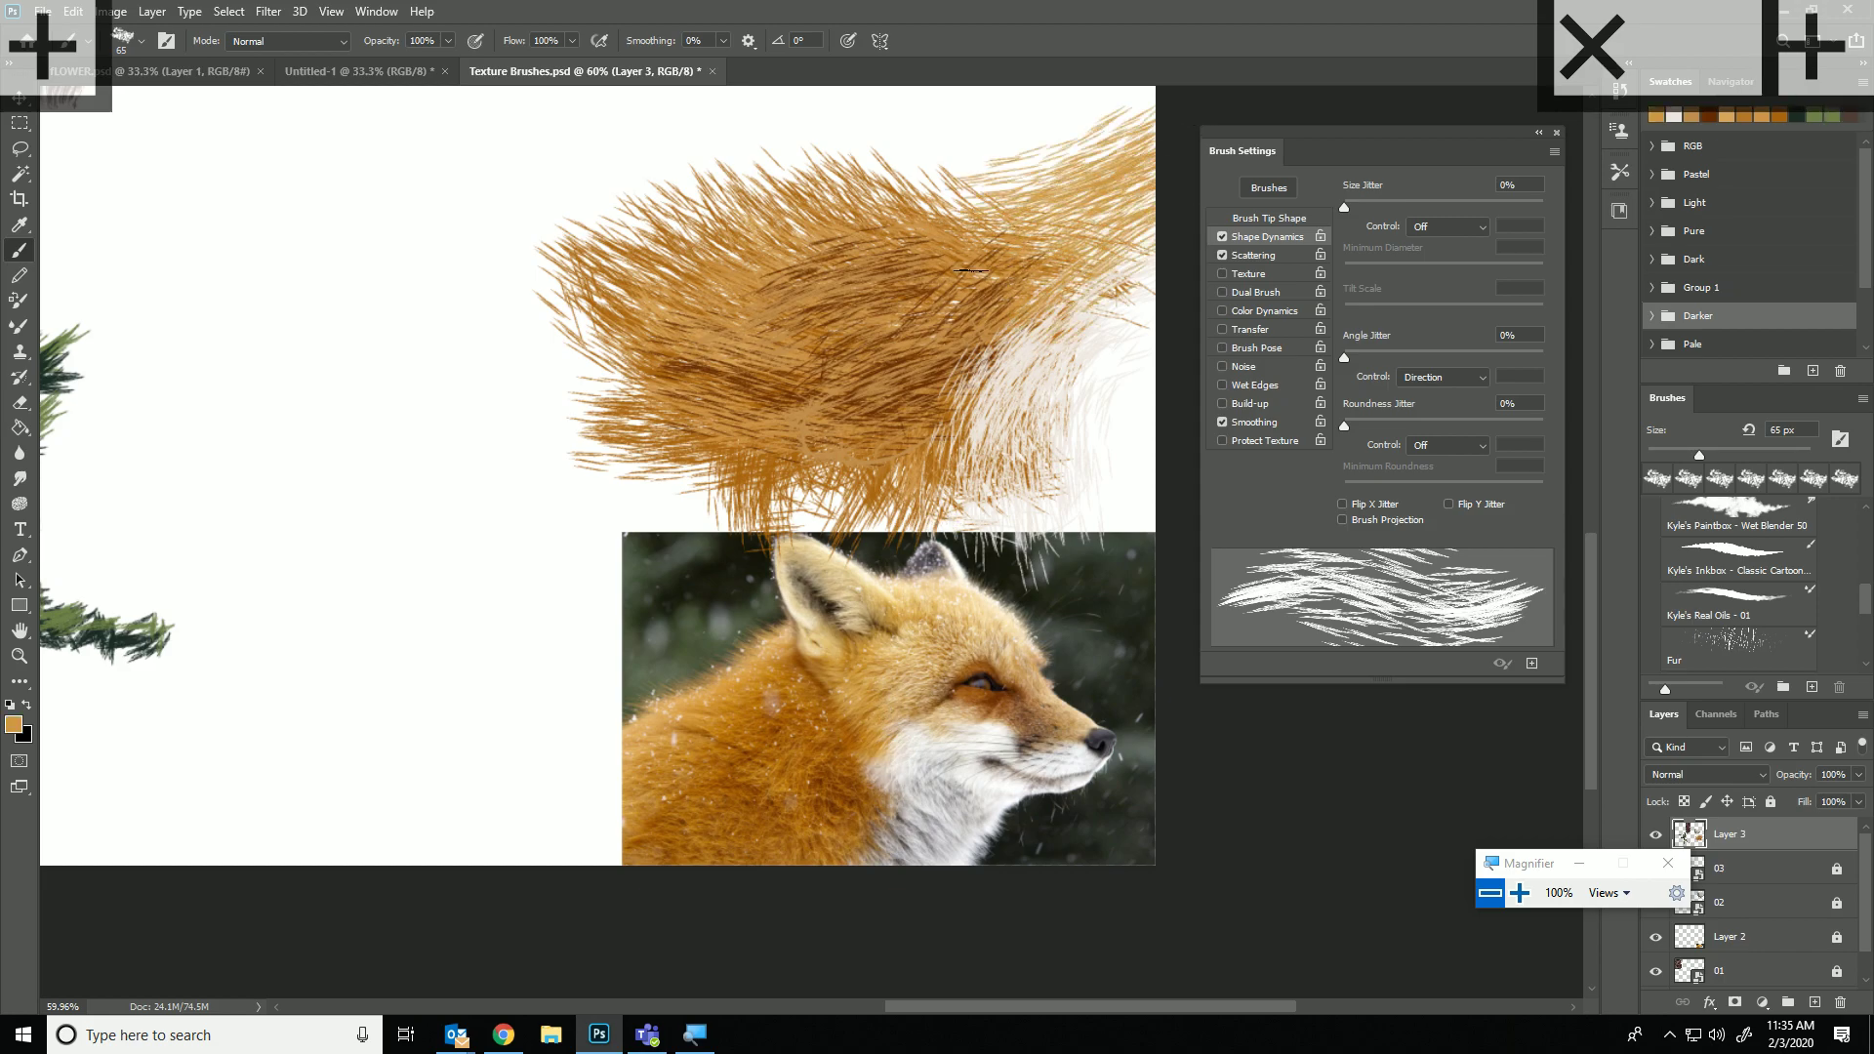
Sample dark brown from the painted hair and paint a long, slanted strand of hair between it and the rocks.
scroll(735, 364, "down", 3)
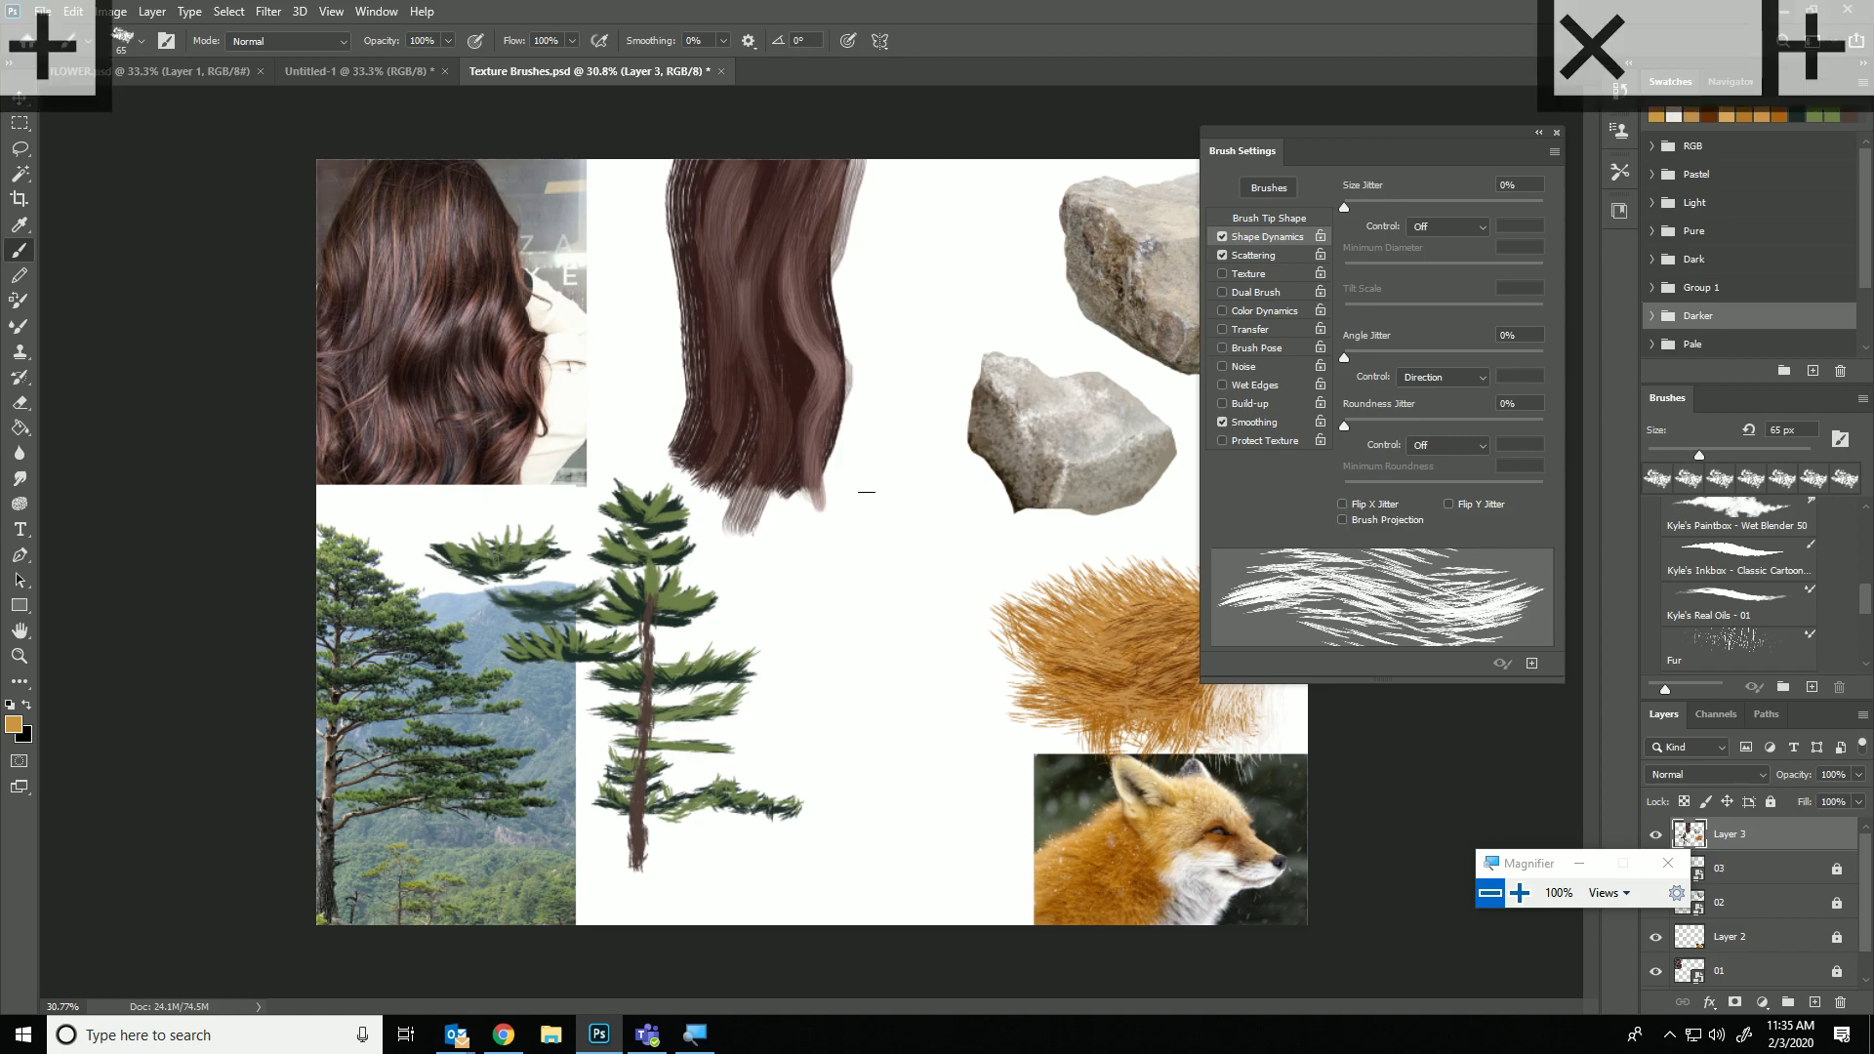
left_click(794, 375, "alt")
mouse_move(939, 171)
left_mouse_down()
mouse_move(856, 594)
mouse_move(917, 212)
mouse_move(884, 513)
mouse_move(957, 171)
mouse_move(884, 634)
mouse_move(1019, 136)
mouse_move(904, 622)
mouse_move(1009, 176)
mouse_move(864, 683)
left_mouse_up()
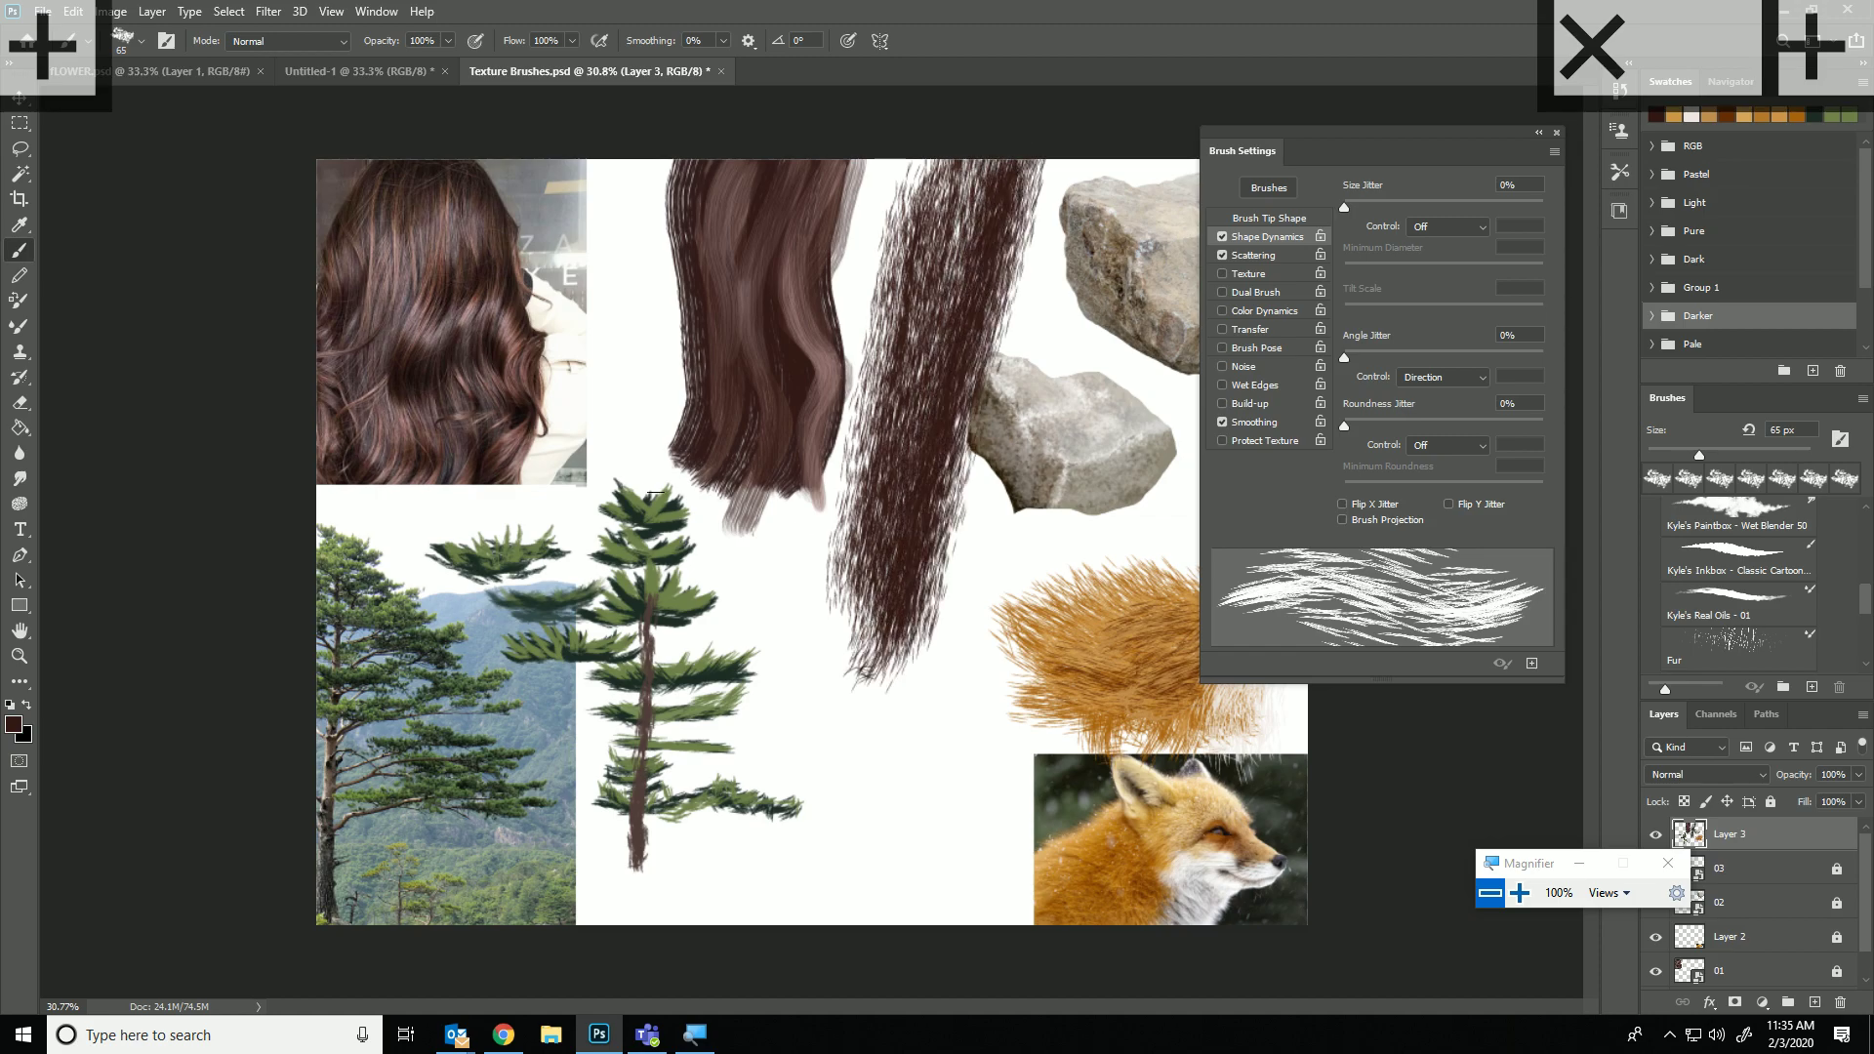
mouse_move(966, 151)
left_mouse_down()
mouse_move(690, 420)
mouse_move(481, 302)
mouse_move(416, 312)
mouse_move(425, 342)
mouse_move(447, 329)
mouse_move(431, 341)
mouse_move(408, 289)
left_mouse_up()
Layer pinkish-brown highlights and dark brown strokes along the new strand, sampling colors from the hair photo and the painted hair.
left_click(419, 277, "alt")
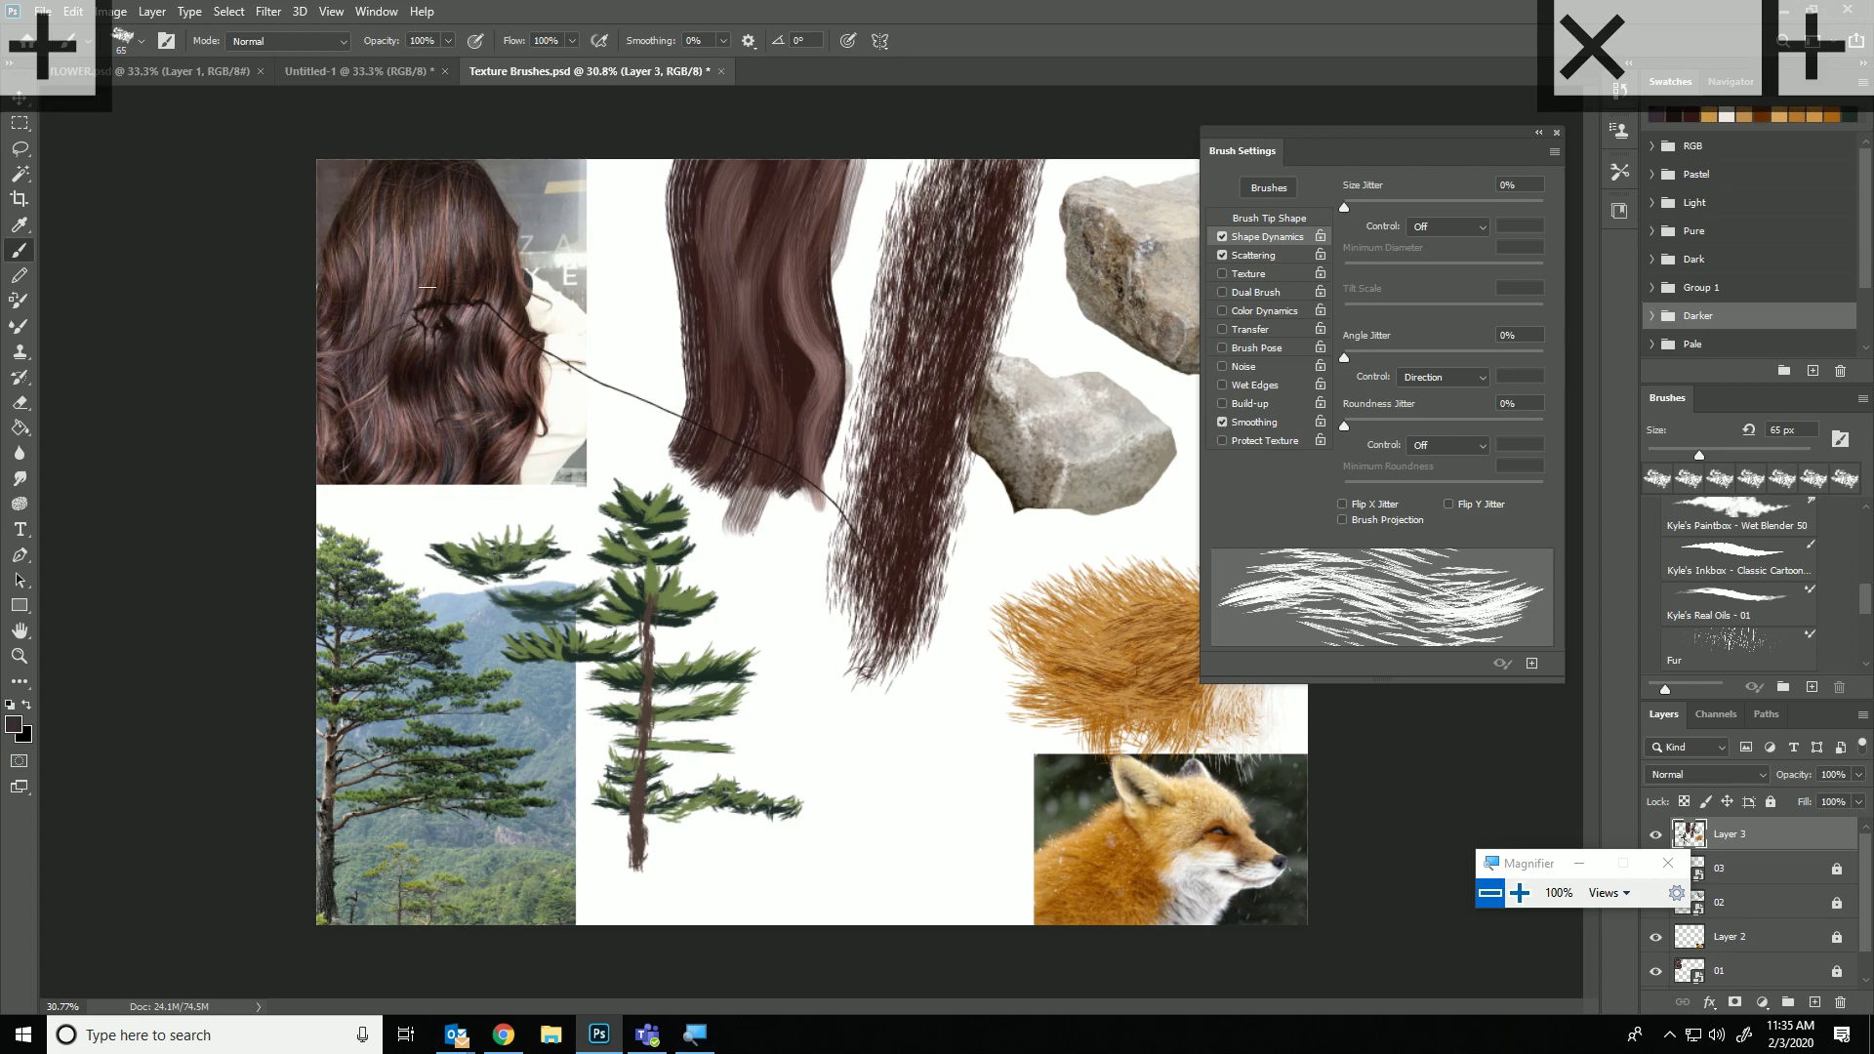
left_click(447, 228, "alt")
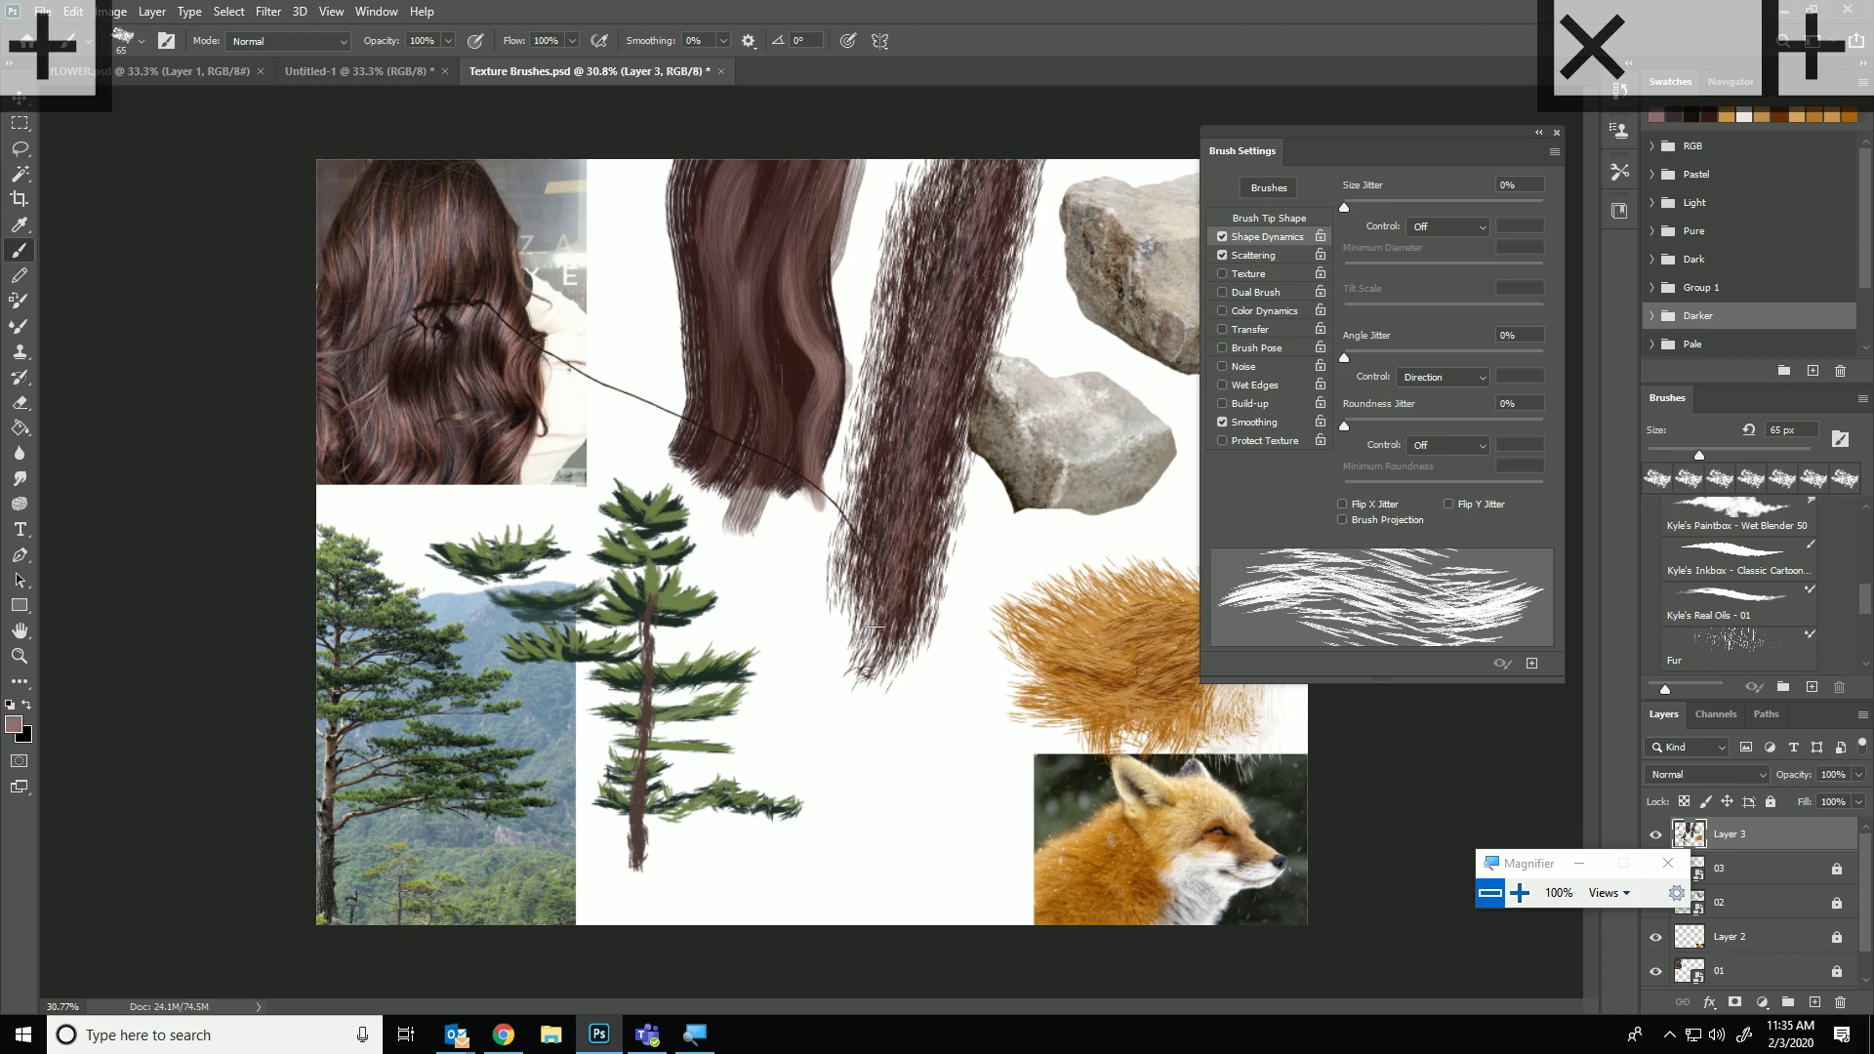
mouse_move(871, 574)
left_mouse_down()
mouse_move(941, 247)
mouse_move(977, 174)
mouse_move(914, 542)
mouse_move(1040, 156)
left_mouse_up()
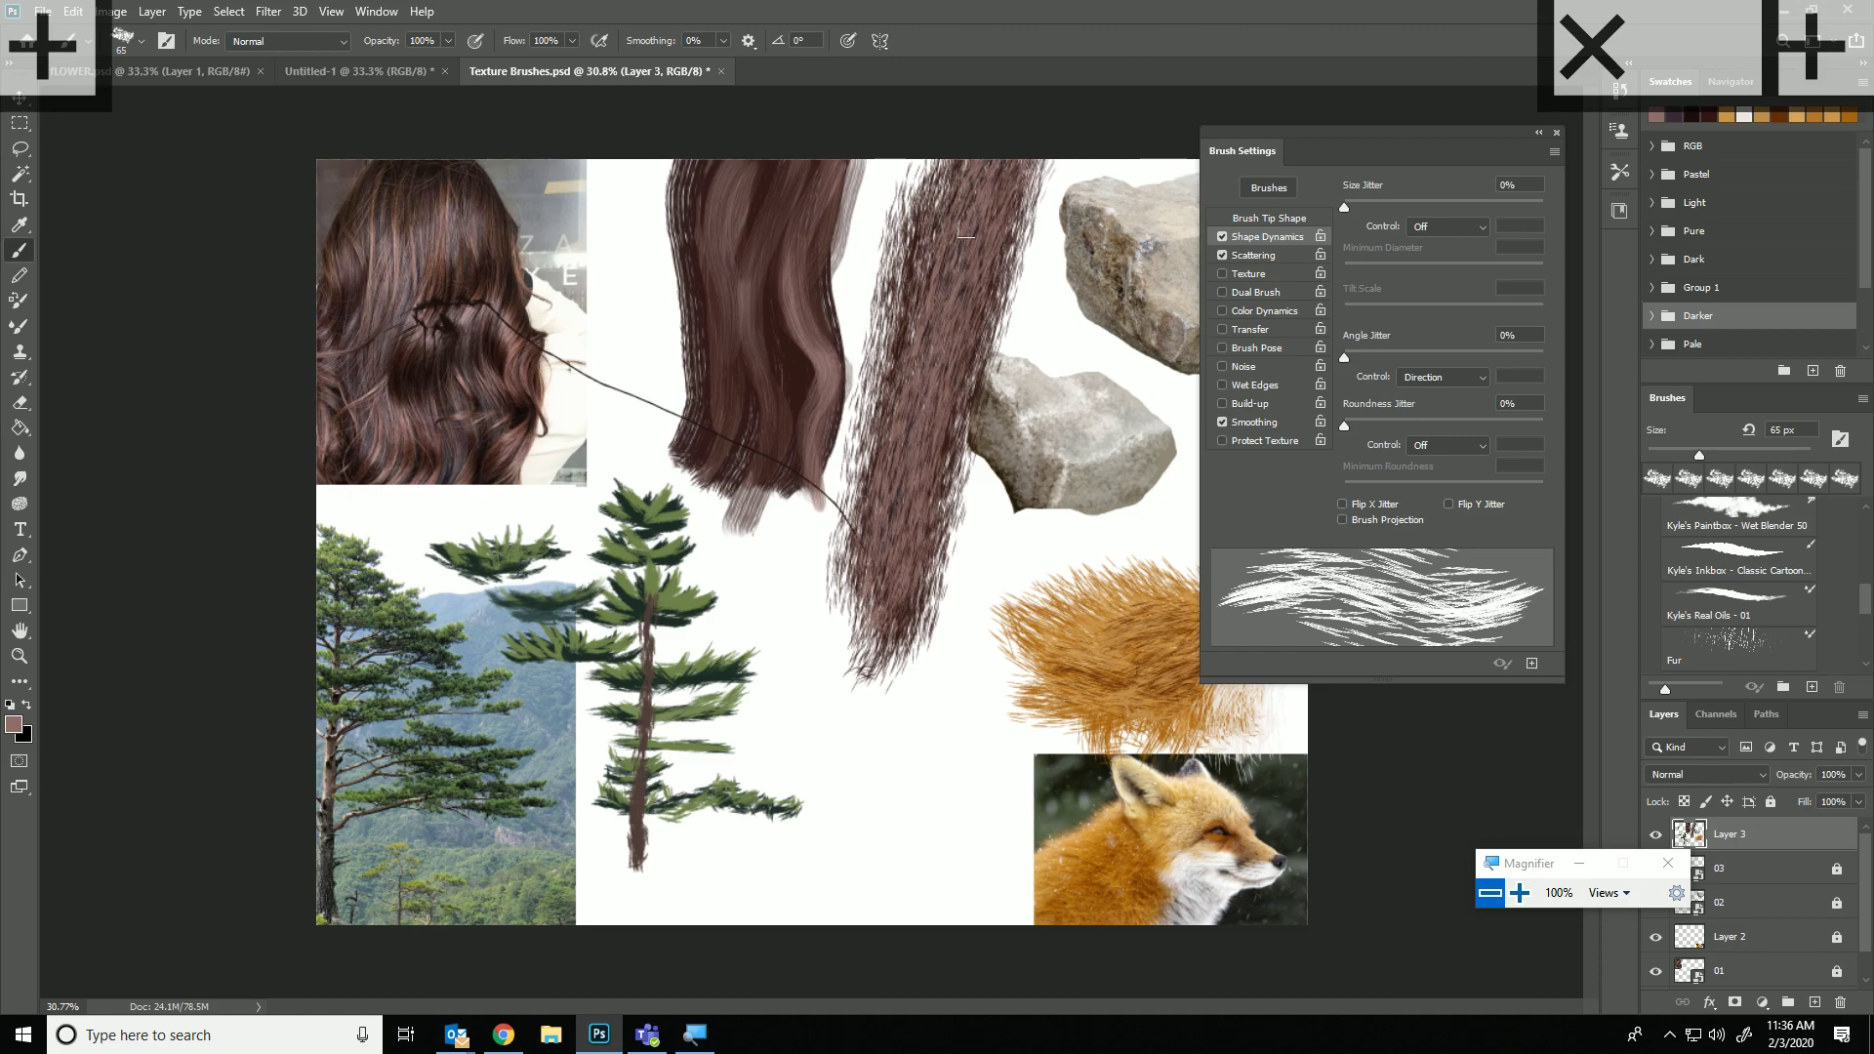
left_click(720, 308, "alt")
left_click_drag(881, 610, 996, 162)
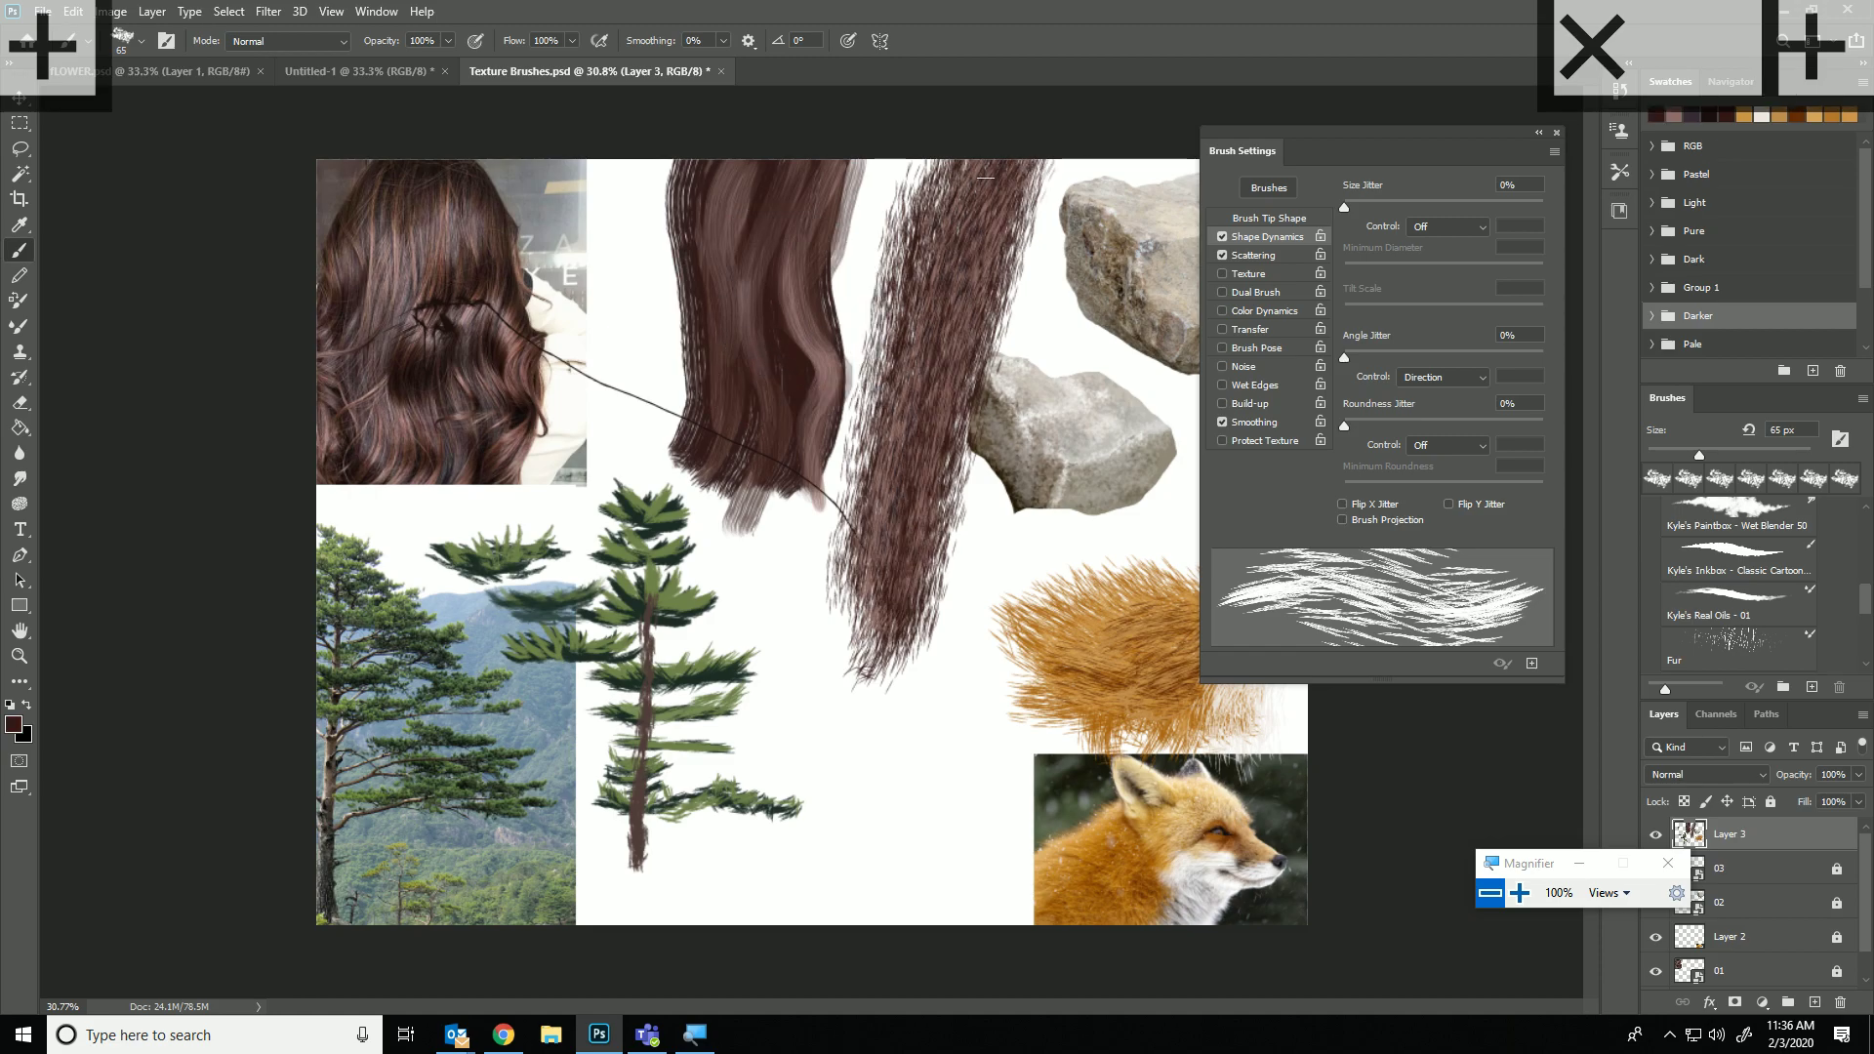